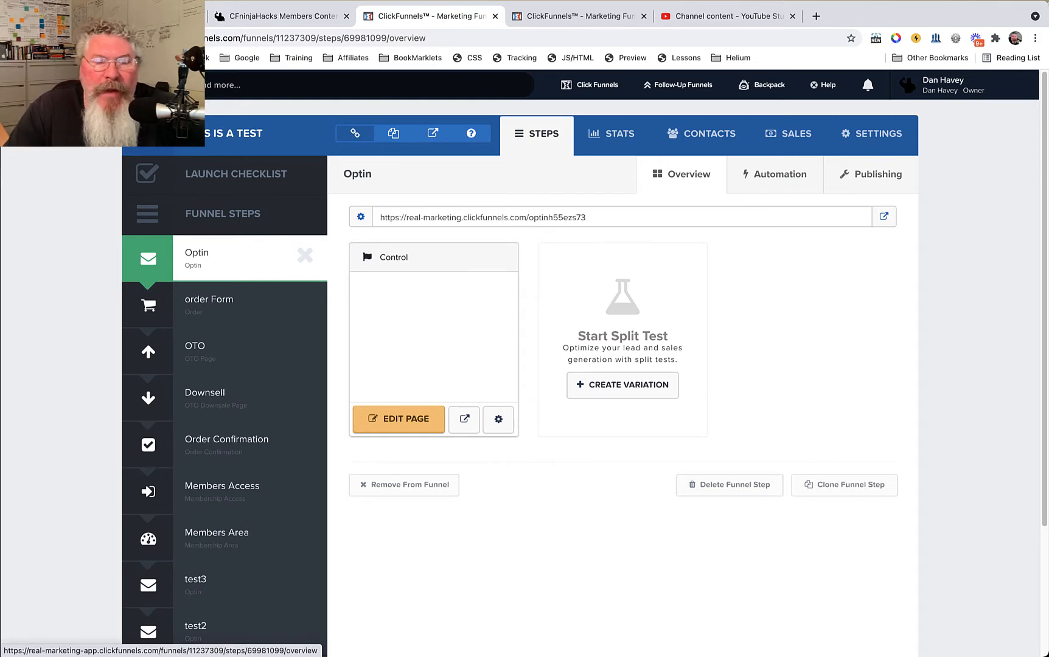
# - Open the Optin step's control page in the page editor and switch it to mobile view
pyautogui.click(398, 419)
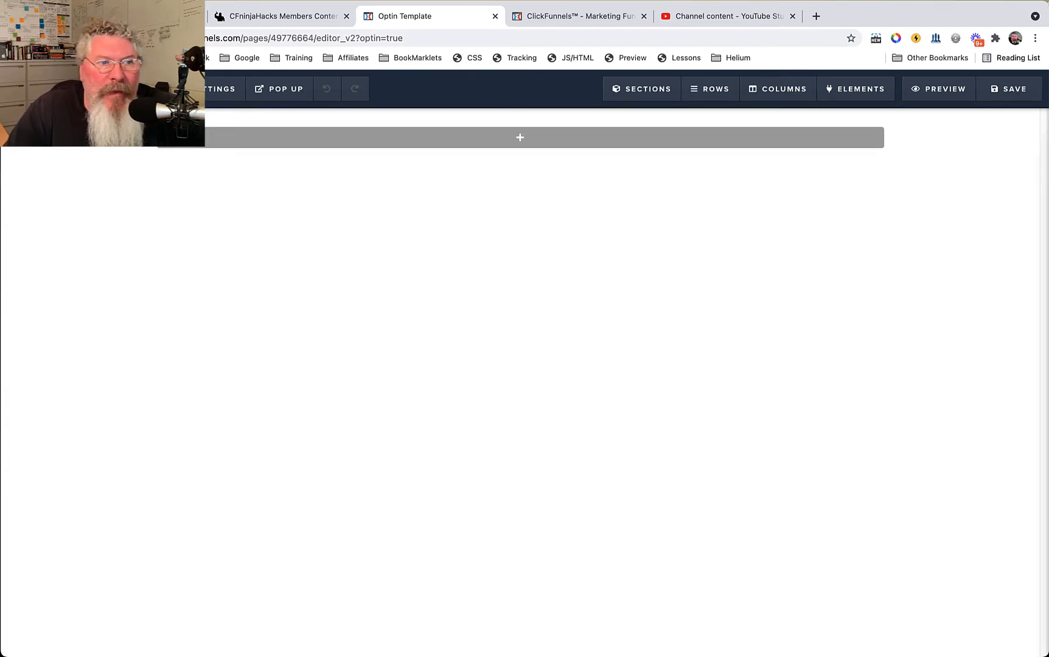
pyautogui.click(149, 89)
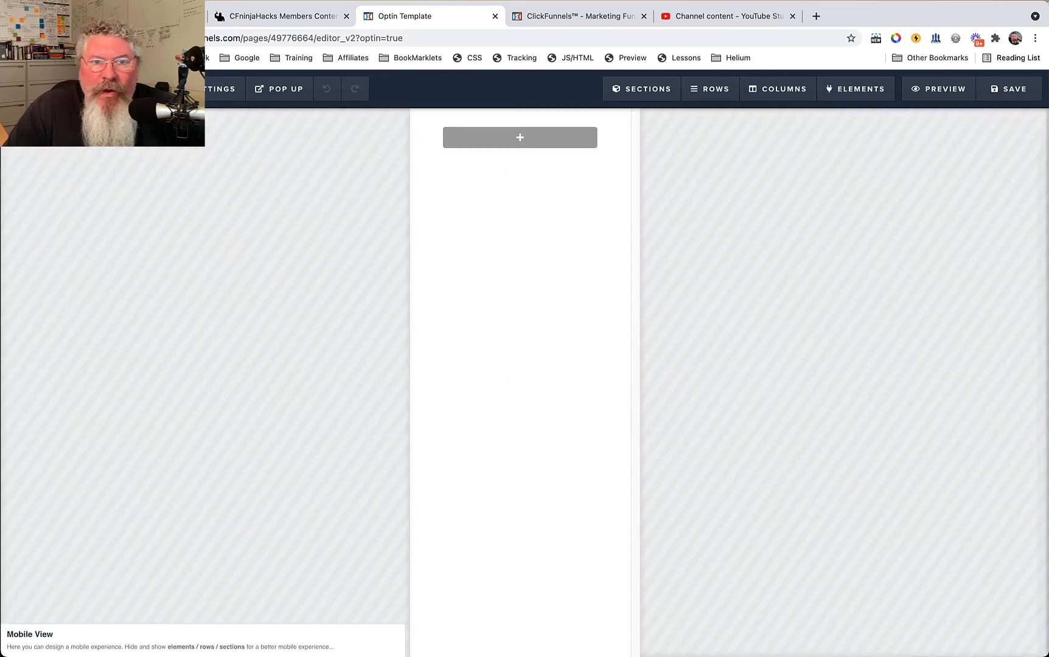
# - Open the Mobile Optimization lesson under Page Editor on the CFninjaHacks members site and look through its videos
pyautogui.click(280, 16)
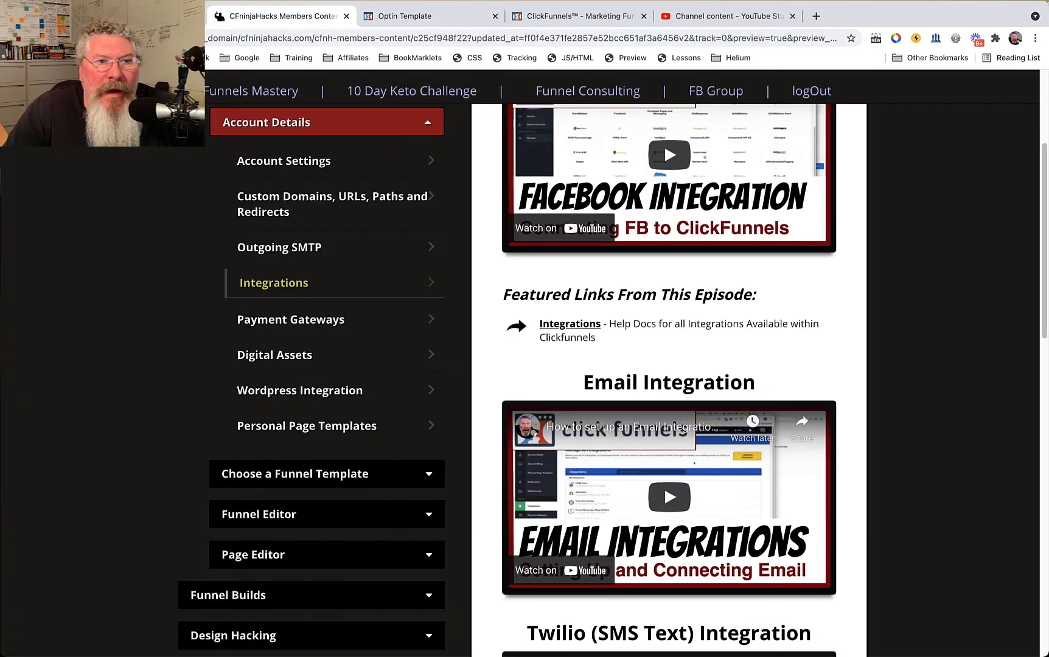
pyautogui.scroll(-2, 664, 480)
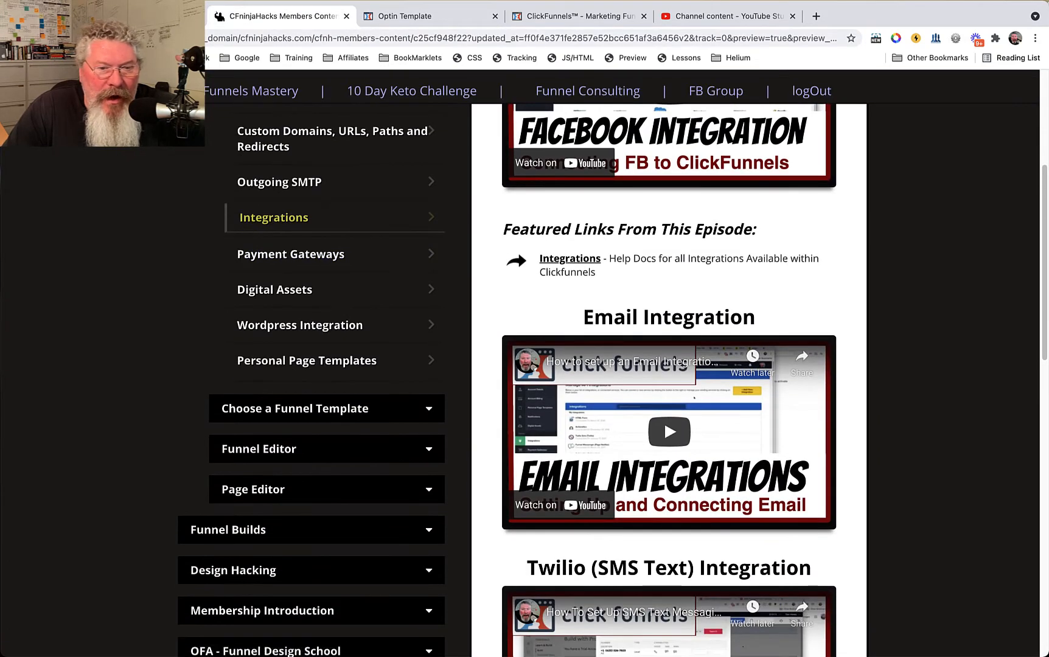
pyautogui.scroll(-8, 664, 421)
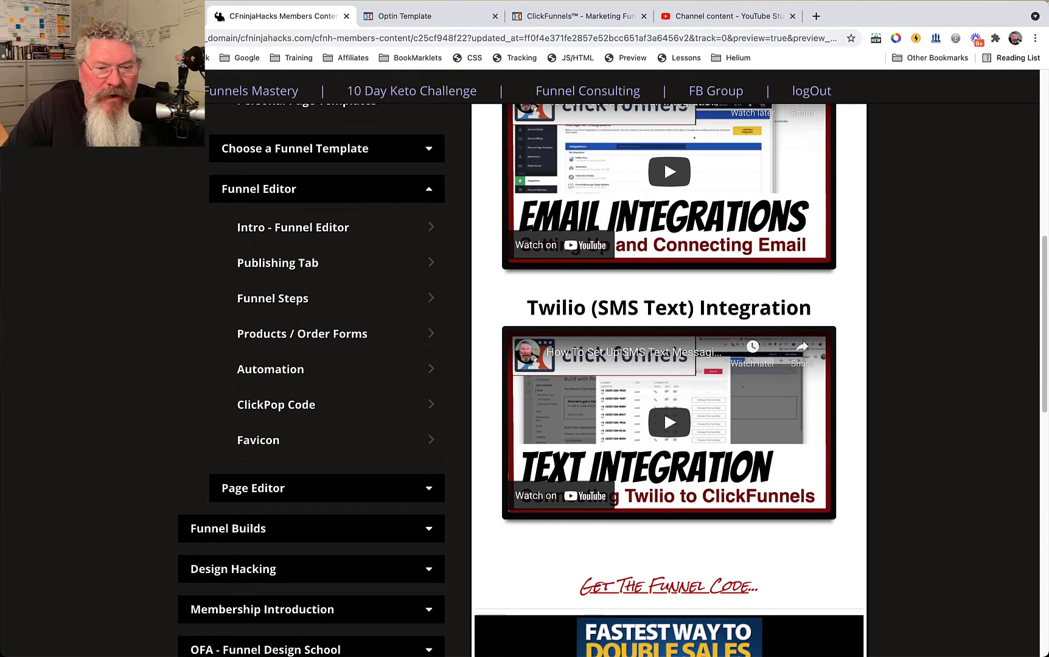
pyautogui.scroll(-10, 664, 420)
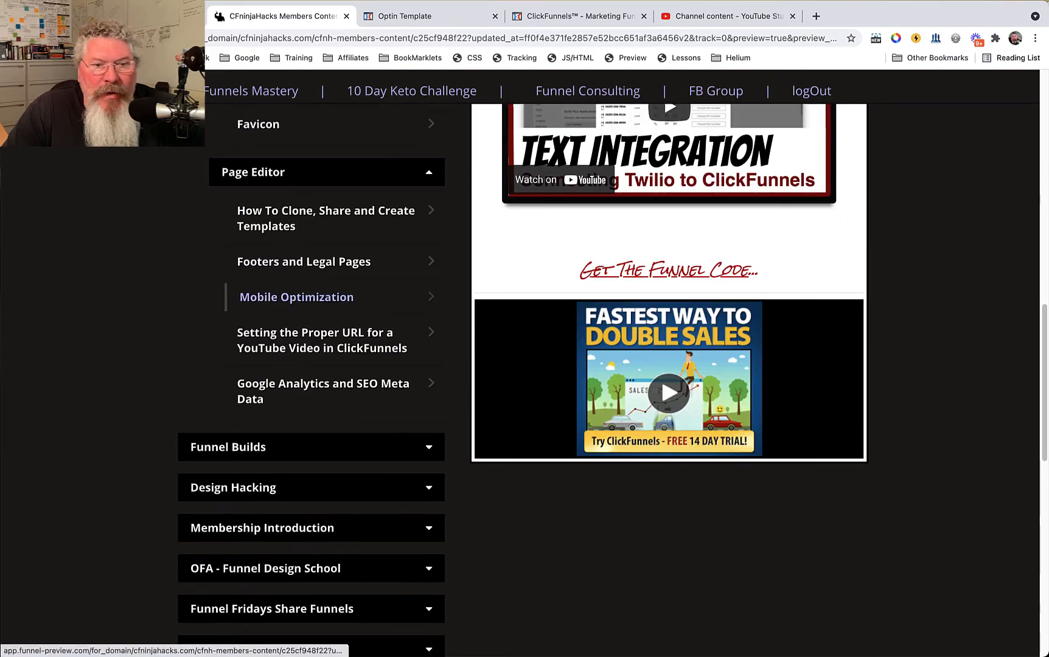
pyautogui.click(296, 297)
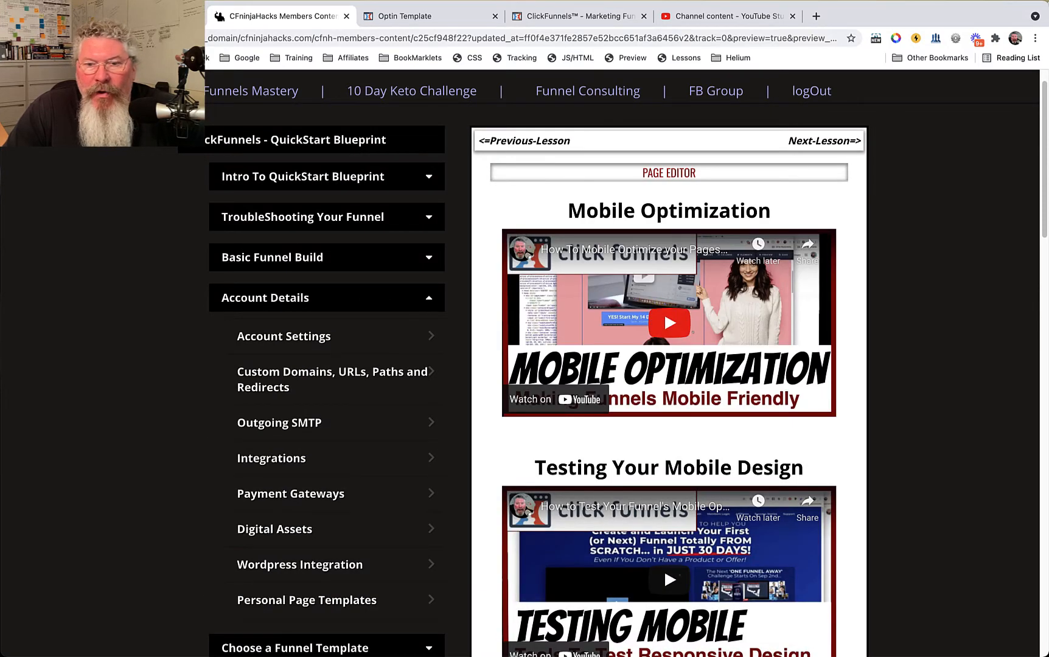
pyautogui.scroll(-4, 663, 569)
pyautogui.scroll(-4, 664, 459)
pyautogui.scroll(4, 663, 460)
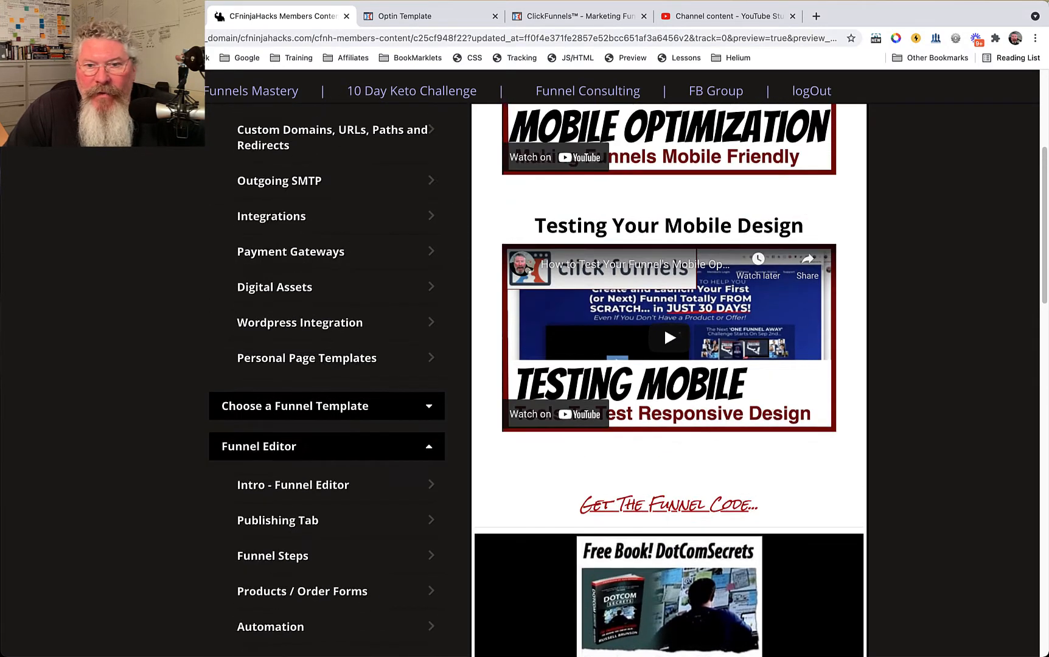
pyautogui.scroll(4, 663, 324)
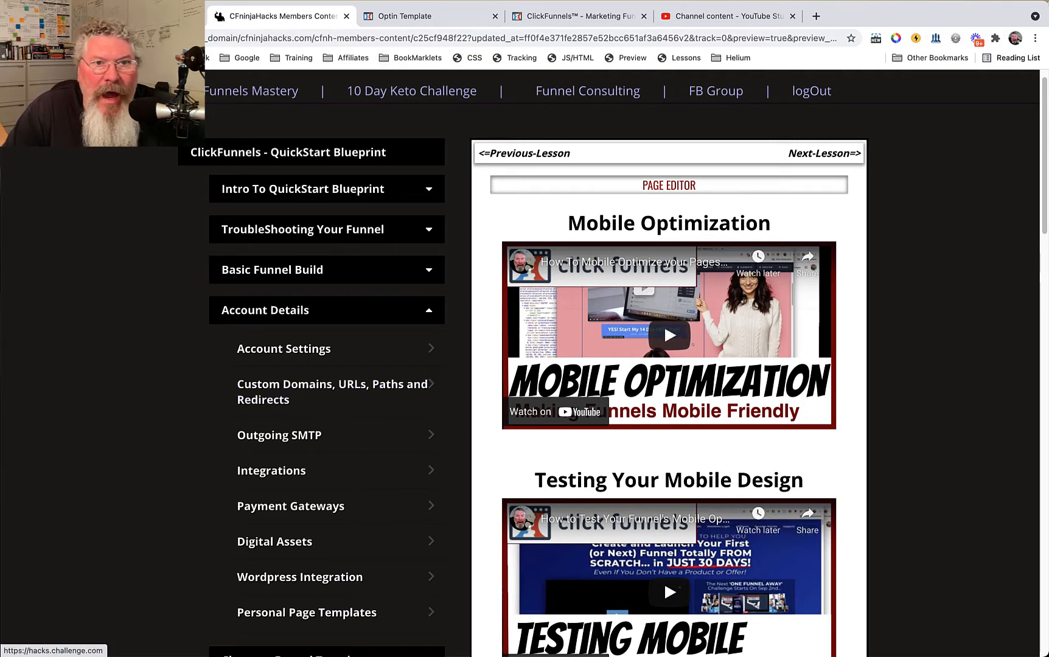
# - Return to the Optin page editor in desktop view and look over the available Editor Apps
pyautogui.hotkey('ctrl', 'Tab')
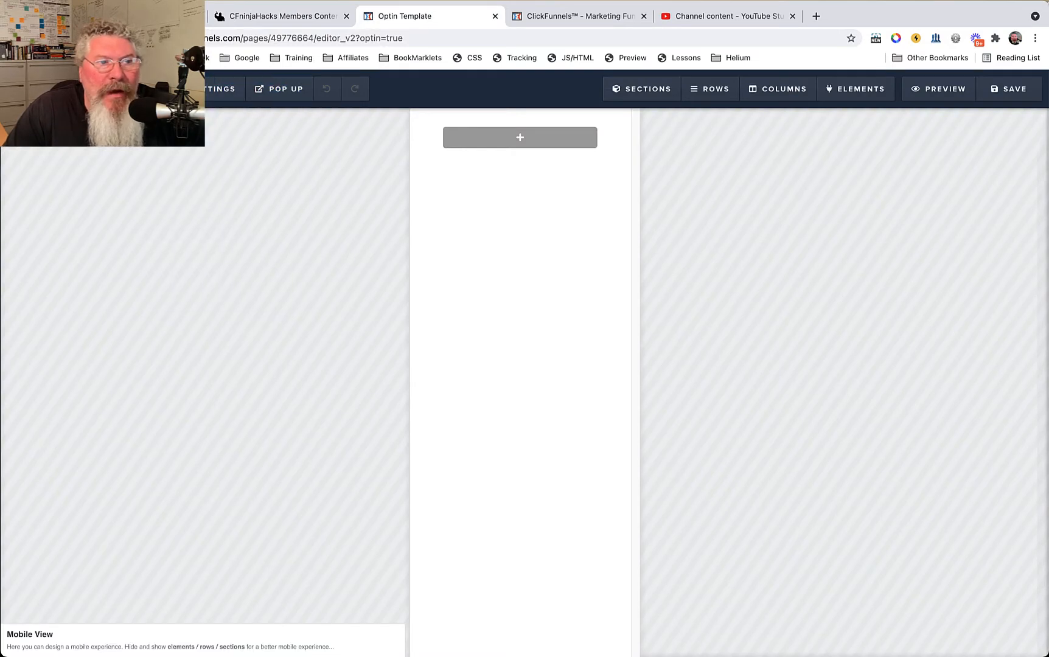
pyautogui.click(125, 89)
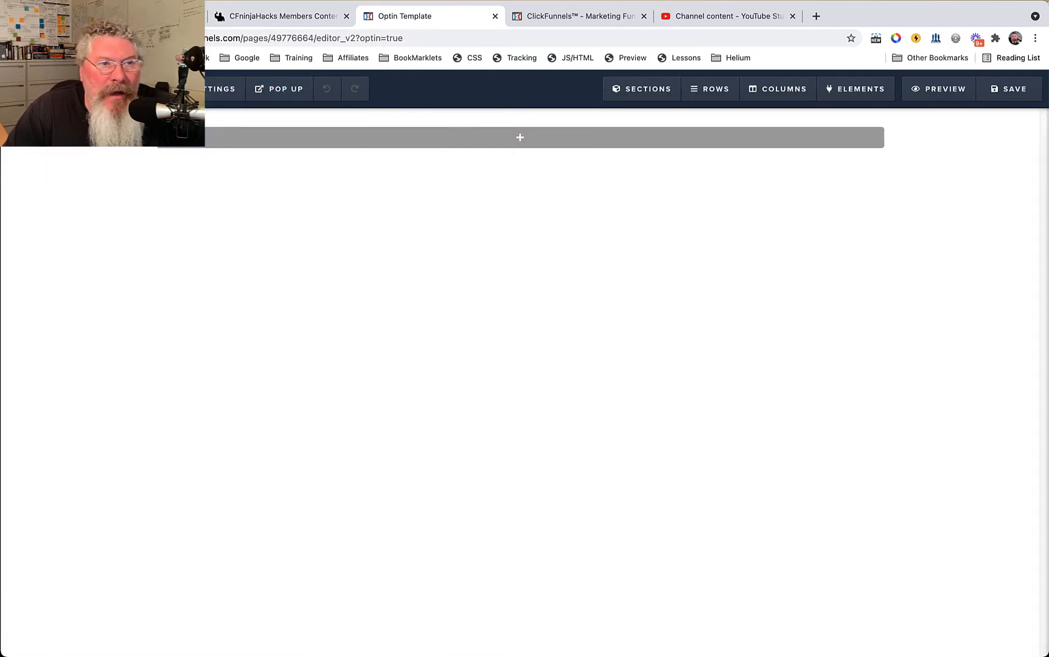
pyautogui.click(125, 89)
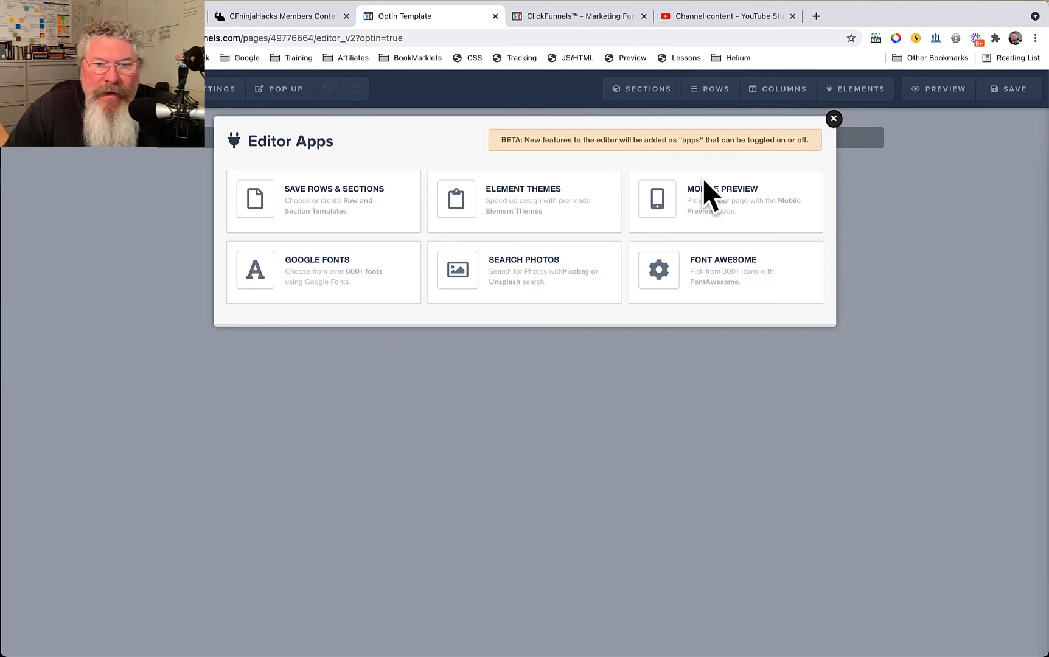
pyautogui.click(834, 118)
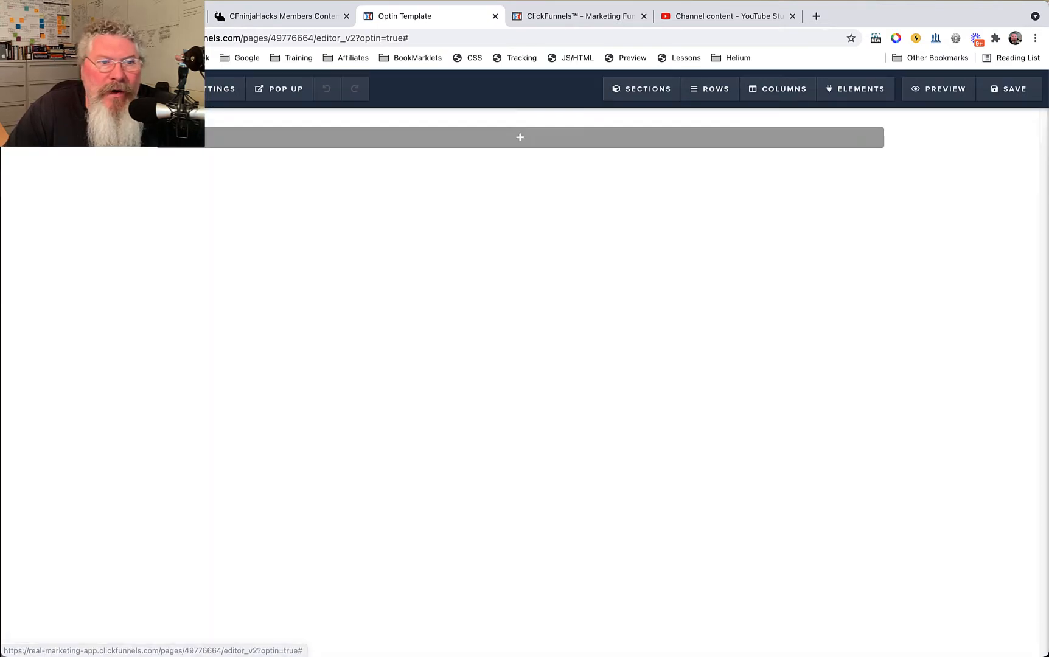
# - Open the page's email integration settings, and look through the Integrations lesson on the CFninjaHacks members site
pyautogui.moveTo(199, 89)
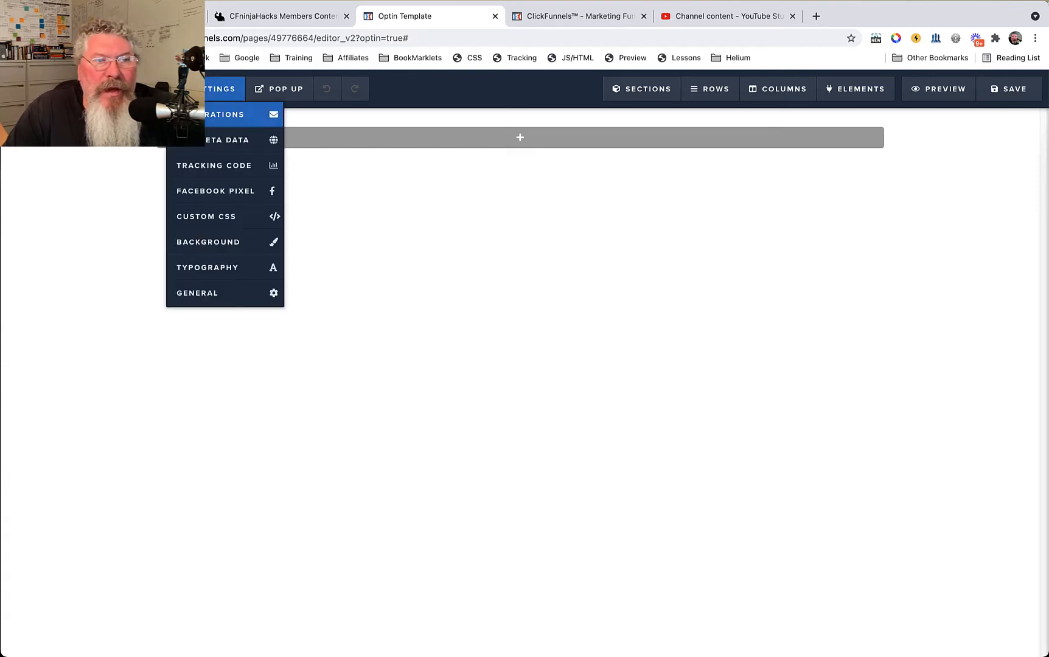
pyautogui.click(200, 114)
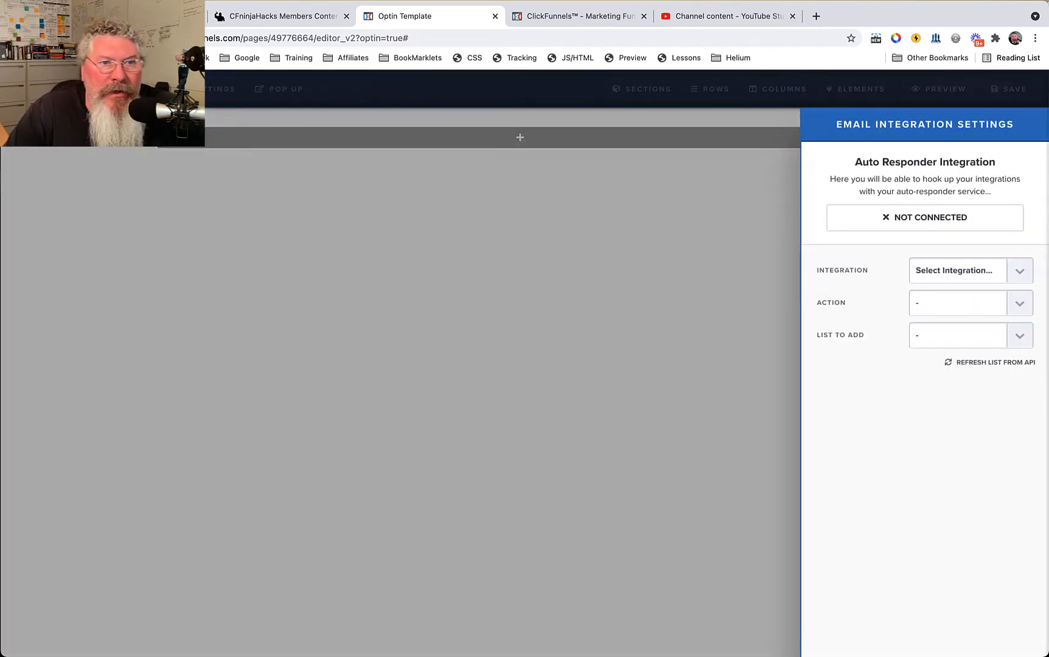
pyautogui.click(281, 16)
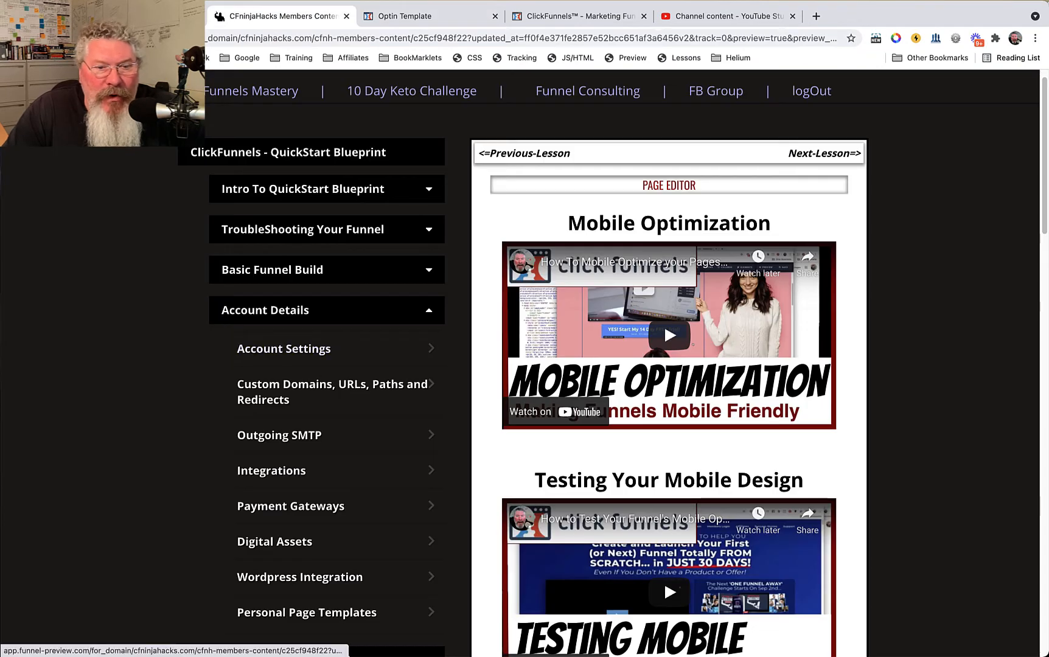
pyautogui.scroll(-2, 274, 413)
pyautogui.click(274, 413)
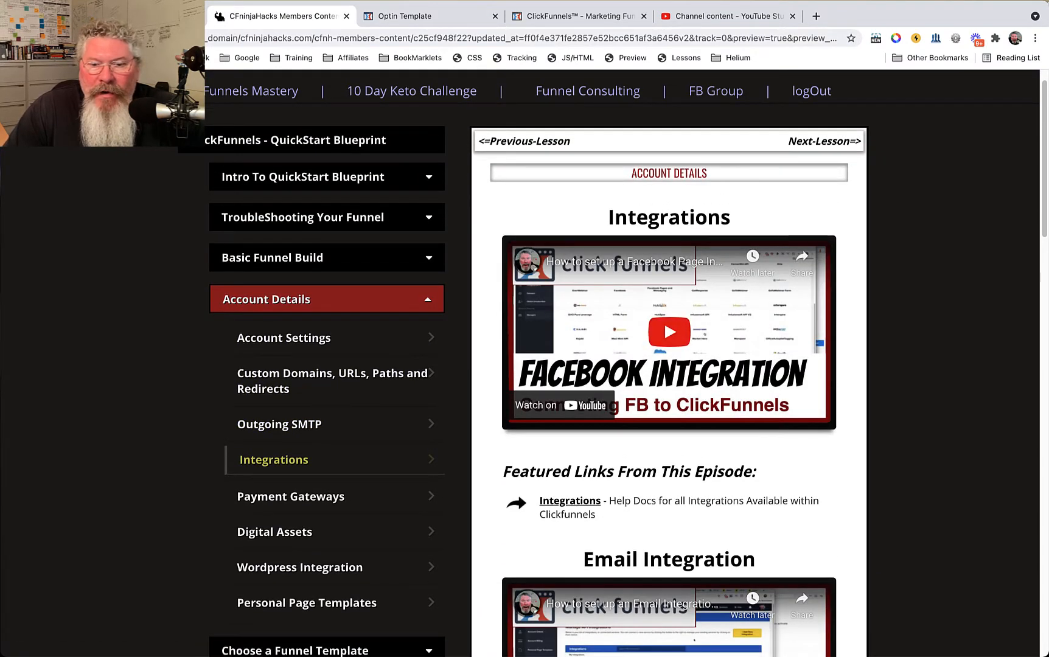
pyautogui.scroll(-5, 615, 369)
pyautogui.scroll(-3, 663, 477)
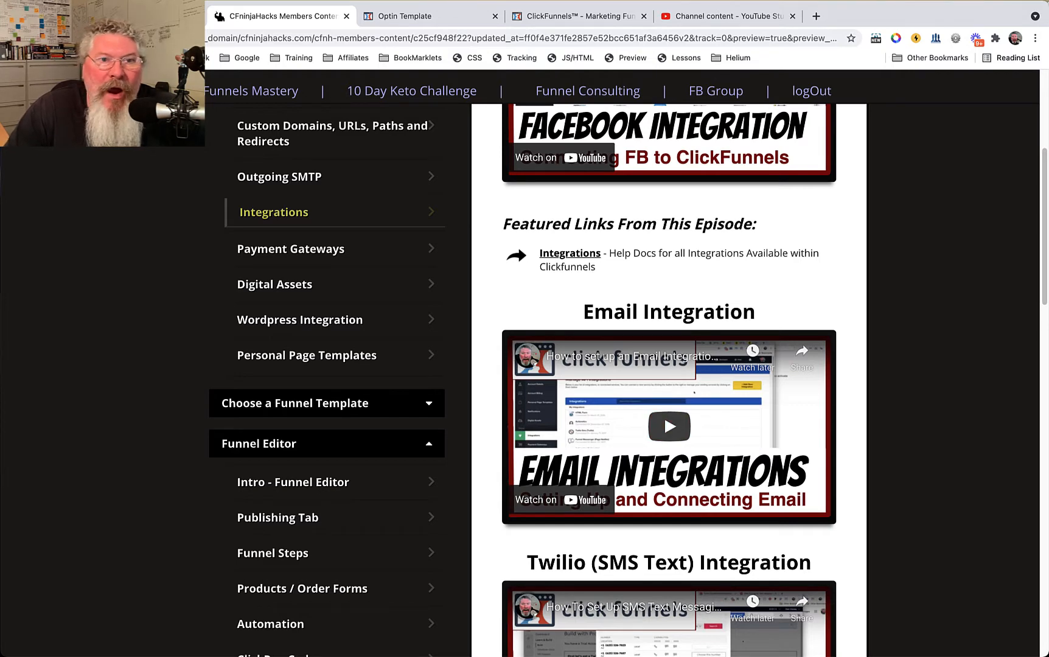
# - Switch back to the Optin page editor and reopen the page's email integration settings
pyautogui.click(420, 17)
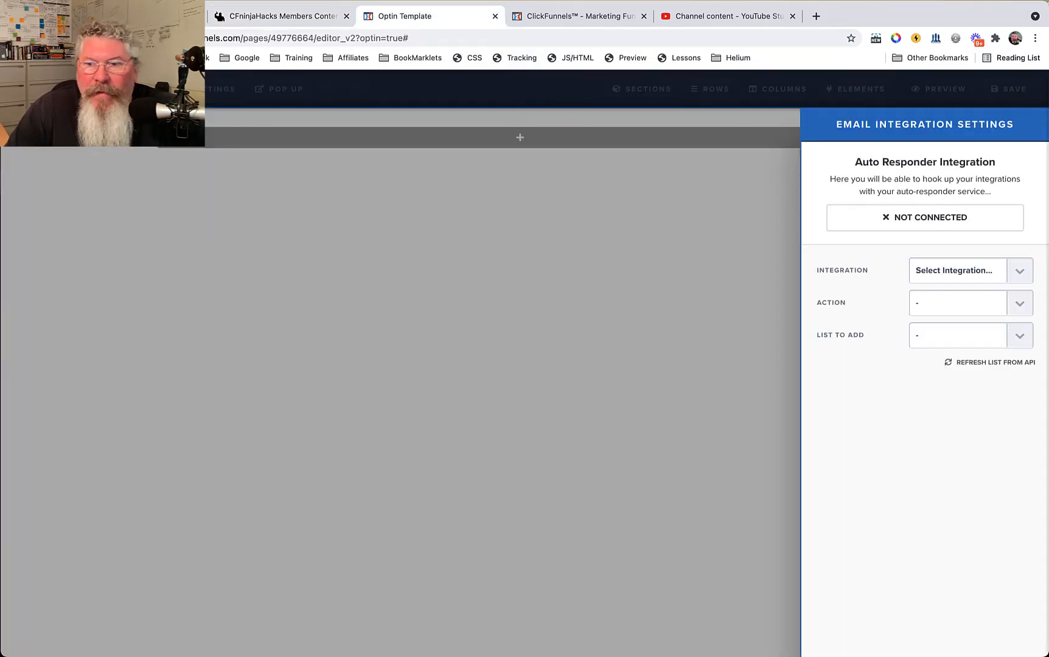
pyautogui.click(224, 90)
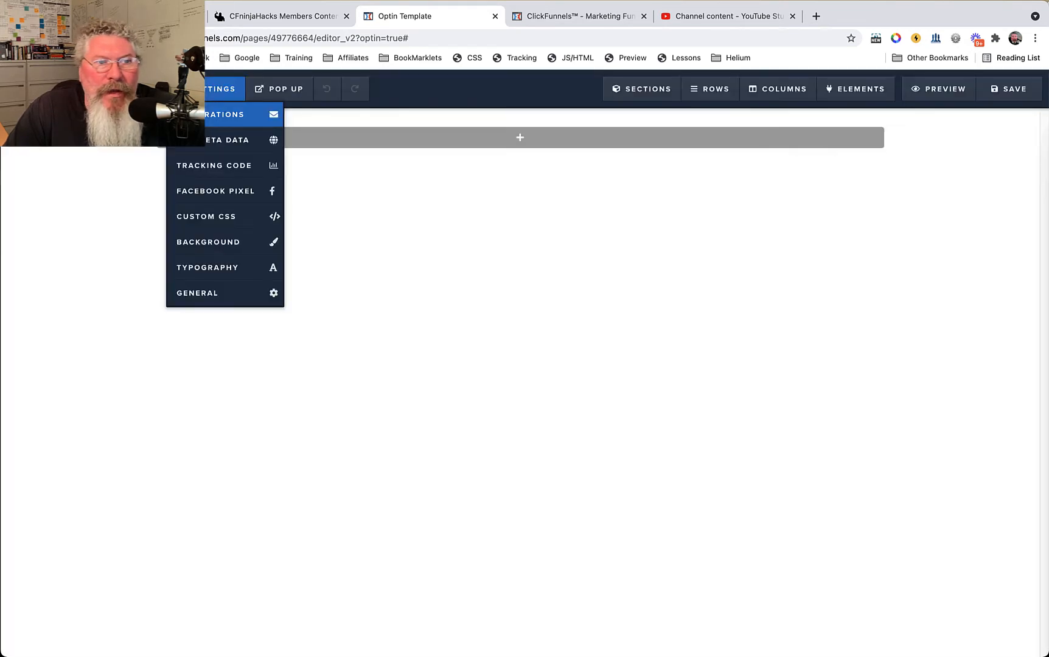
pyautogui.click(239, 114)
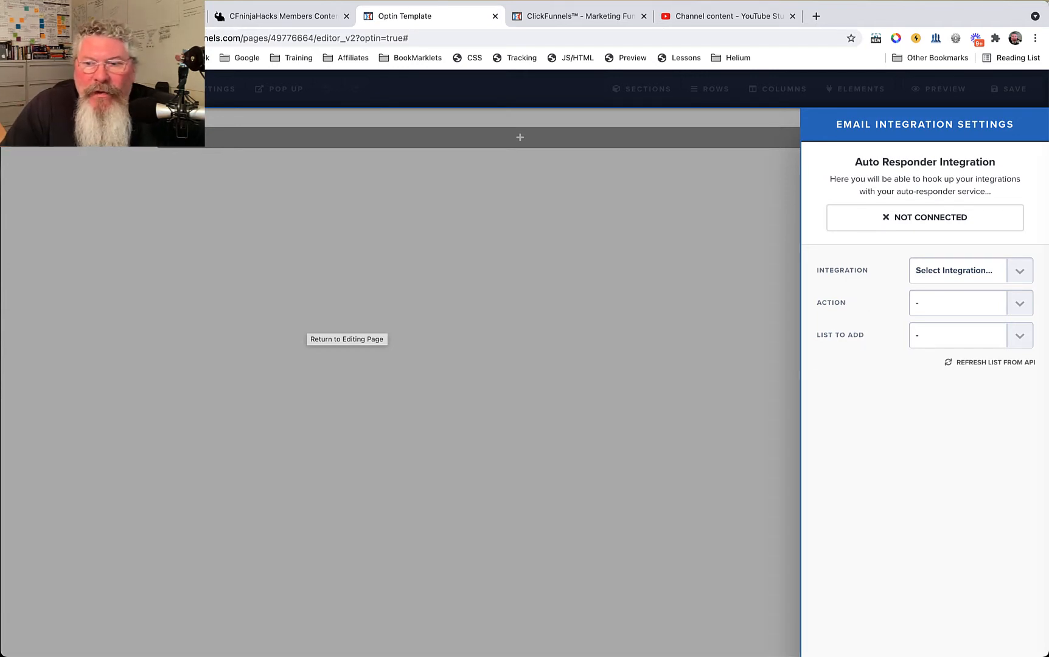
# - Select the first ClickFunnels Internal integration and set its action to Add To List, looking through the other available actions
pyautogui.click(970, 270)
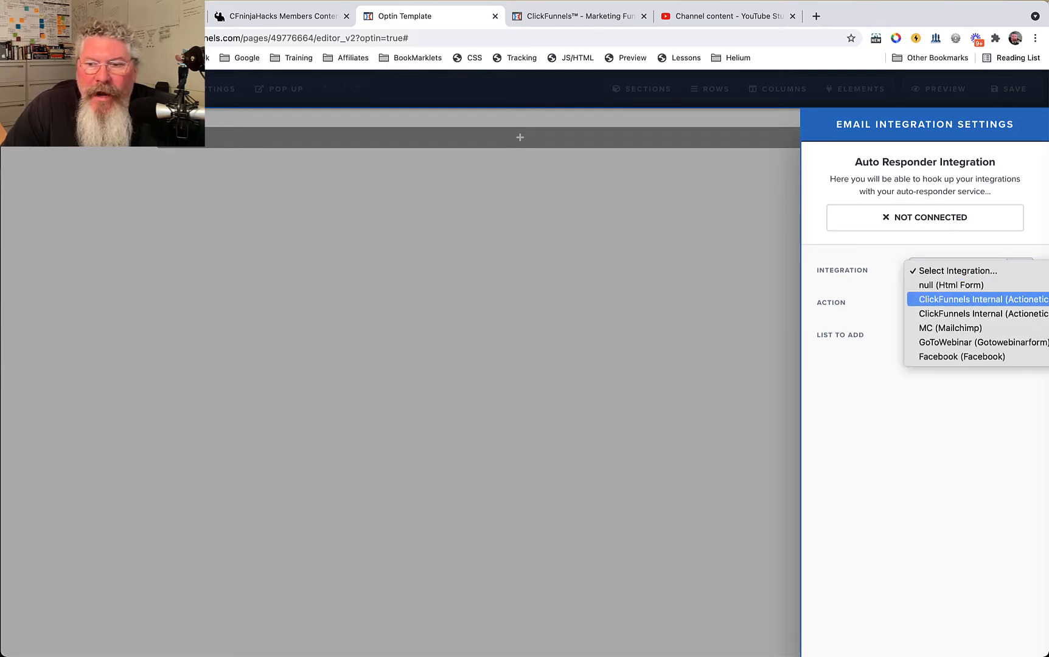
pyautogui.press('Return')
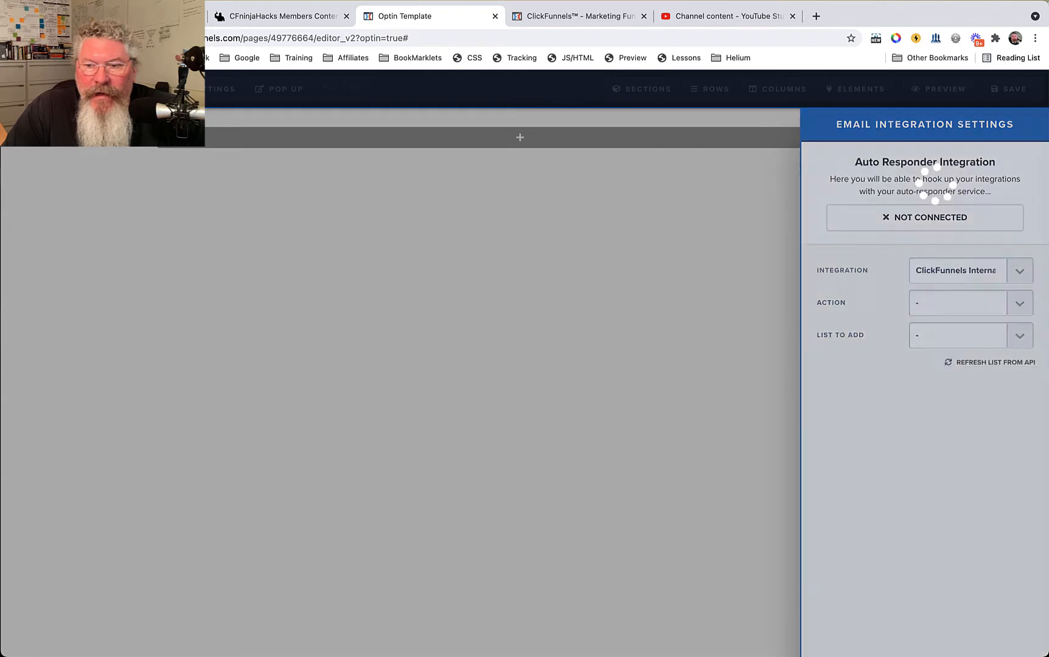
pyautogui.click(971, 303)
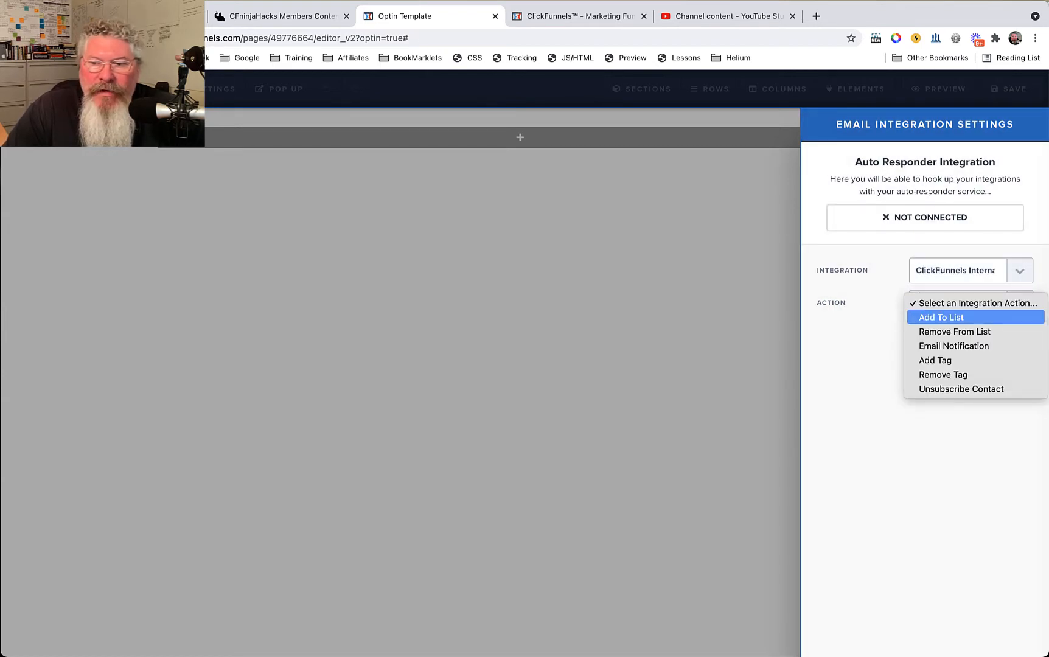
pyautogui.press('Down')
pyautogui.press('Down')
pyautogui.press('Down')
pyautogui.press('Down')
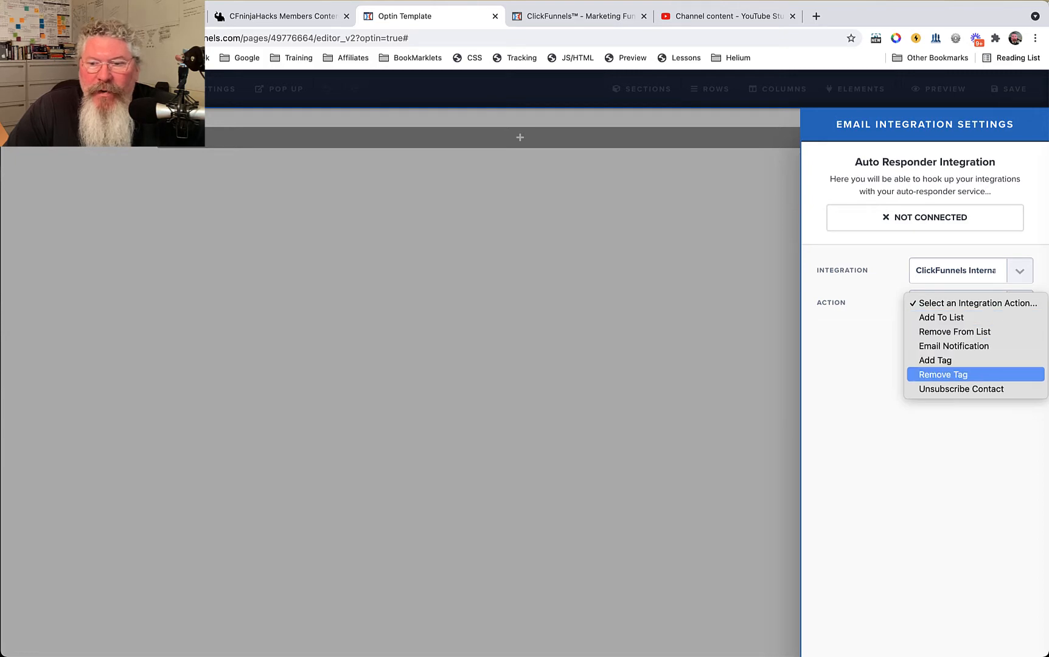
pyautogui.press('Down')
pyautogui.press('Up')
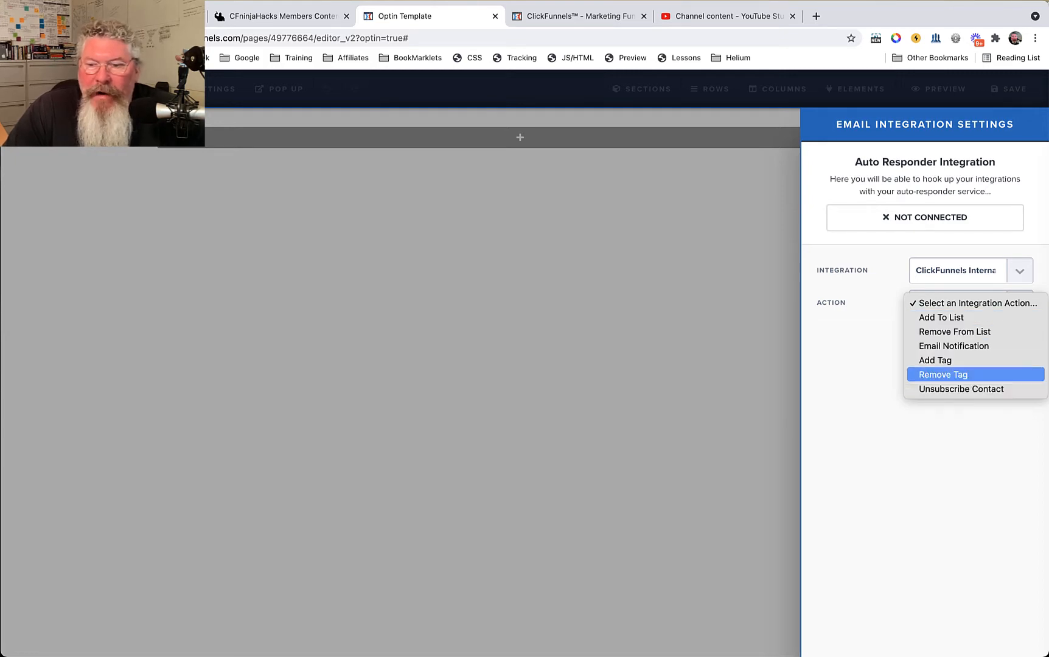
pyautogui.press('Down')
pyautogui.press('Up')
pyautogui.press('Up')
pyautogui.press('Up')
pyautogui.press('Up')
pyautogui.press('Up')
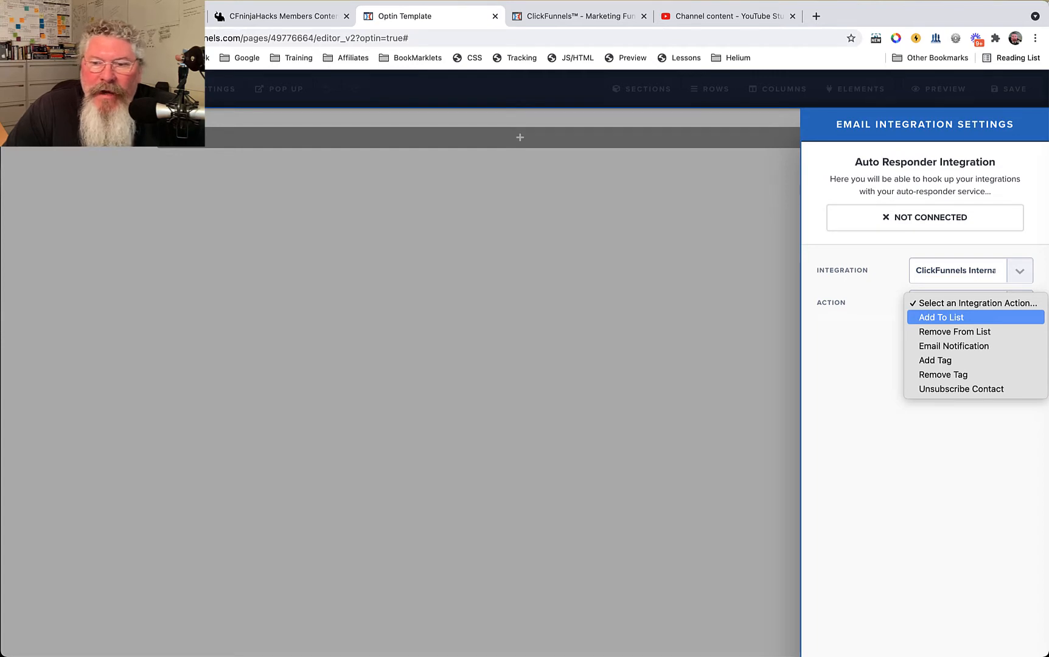
pyautogui.press('Return')
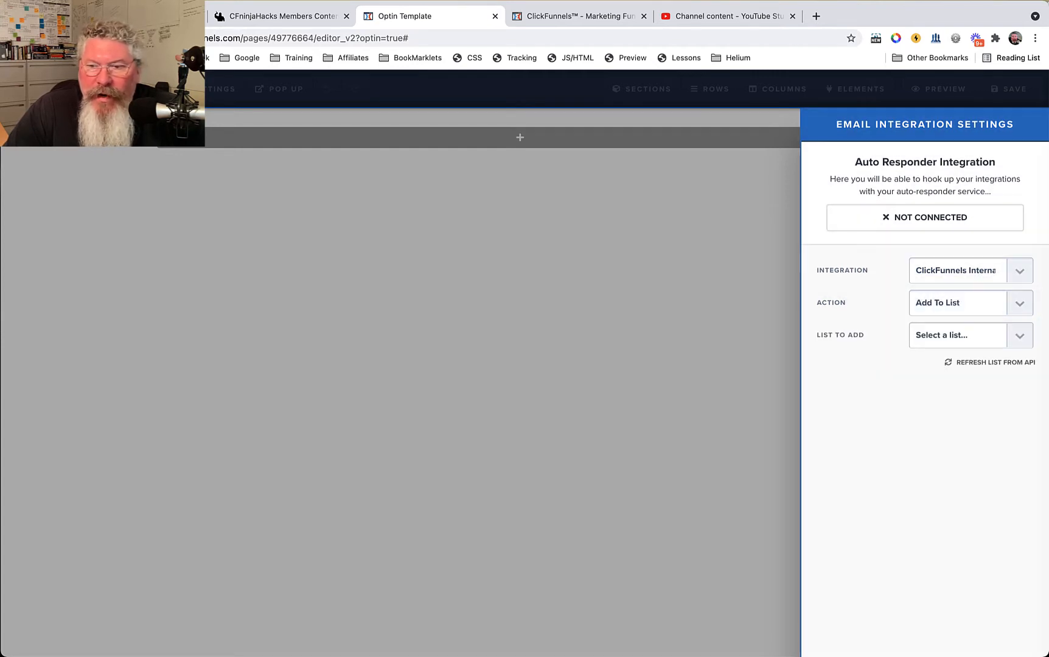
# - Connect the integration to the Seed List and remove it again
pyautogui.click(970, 336)
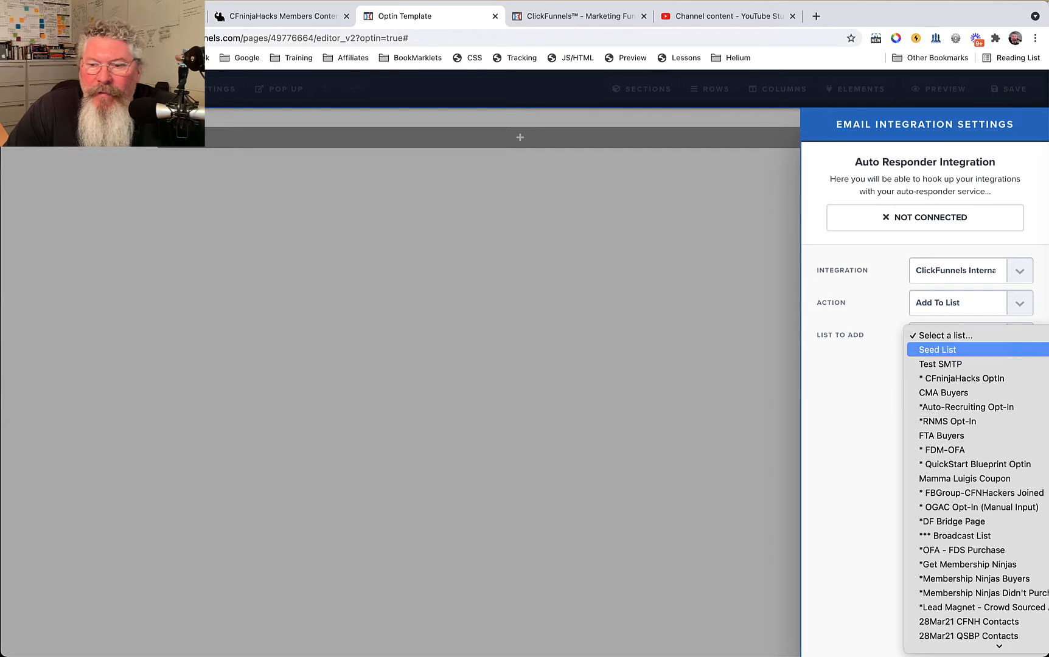
pyautogui.press('Return')
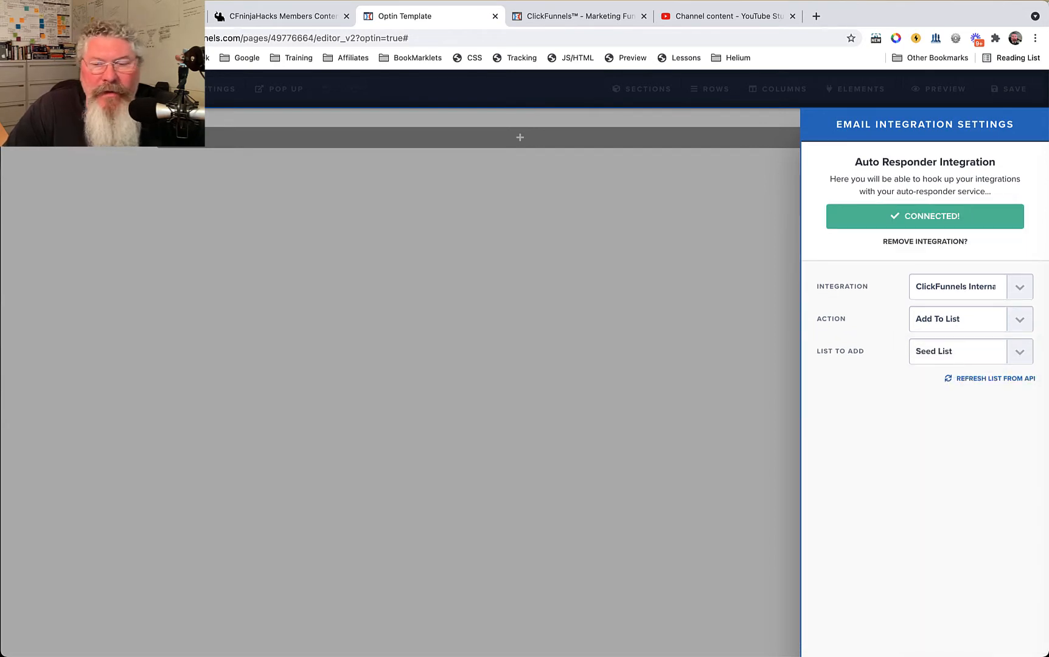
pyautogui.click(925, 242)
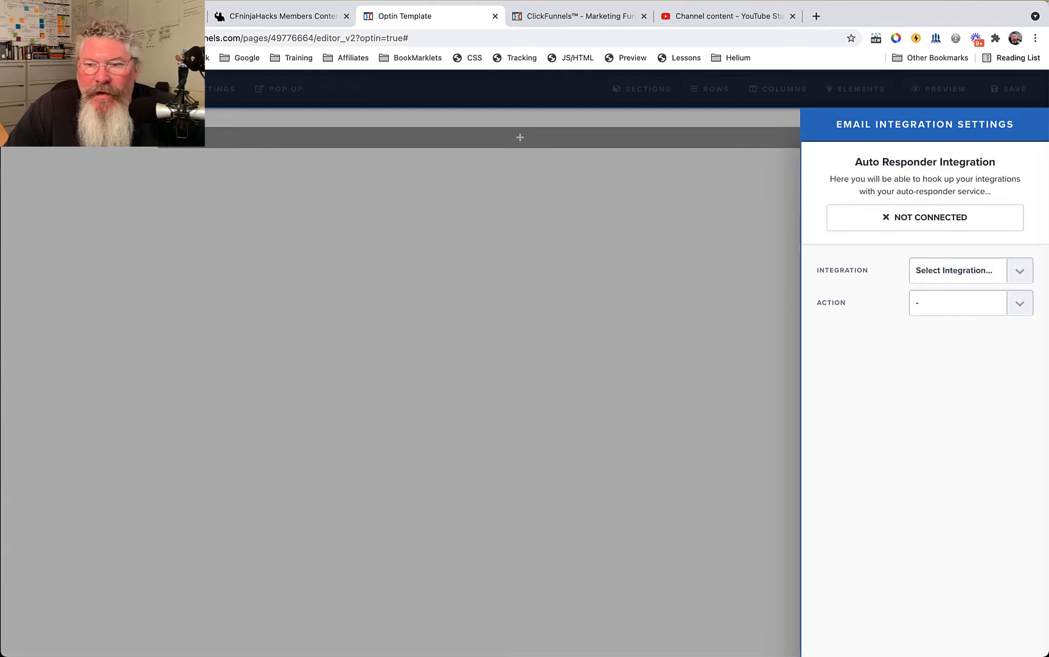
# - Select the MC (Mailchimp) integration and set its action to Add To List
pyautogui.click(970, 271)
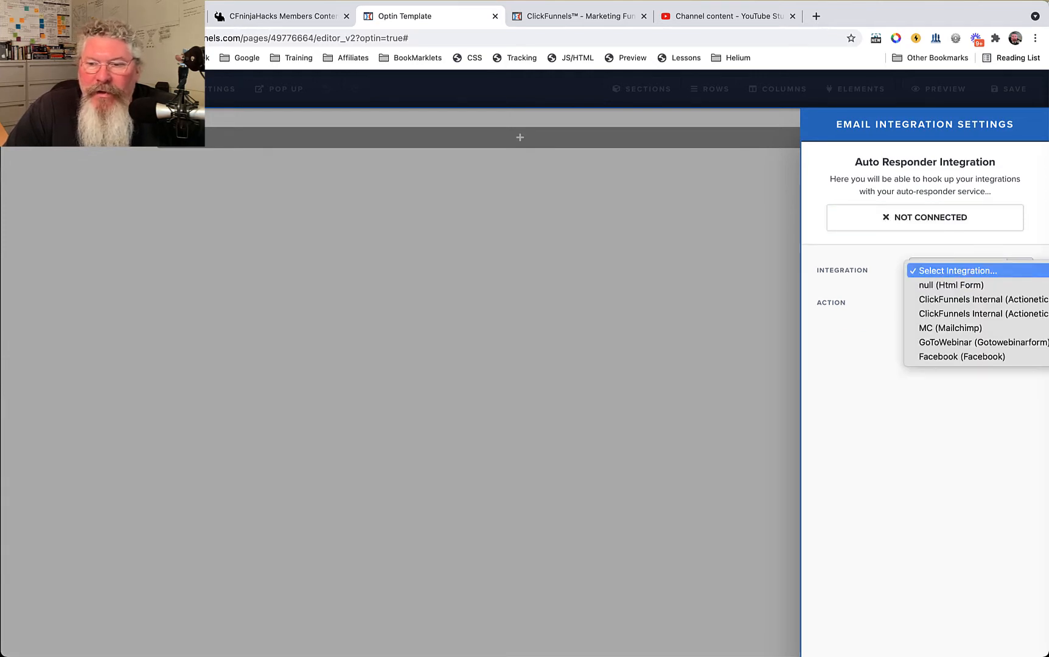
pyautogui.click(950, 328)
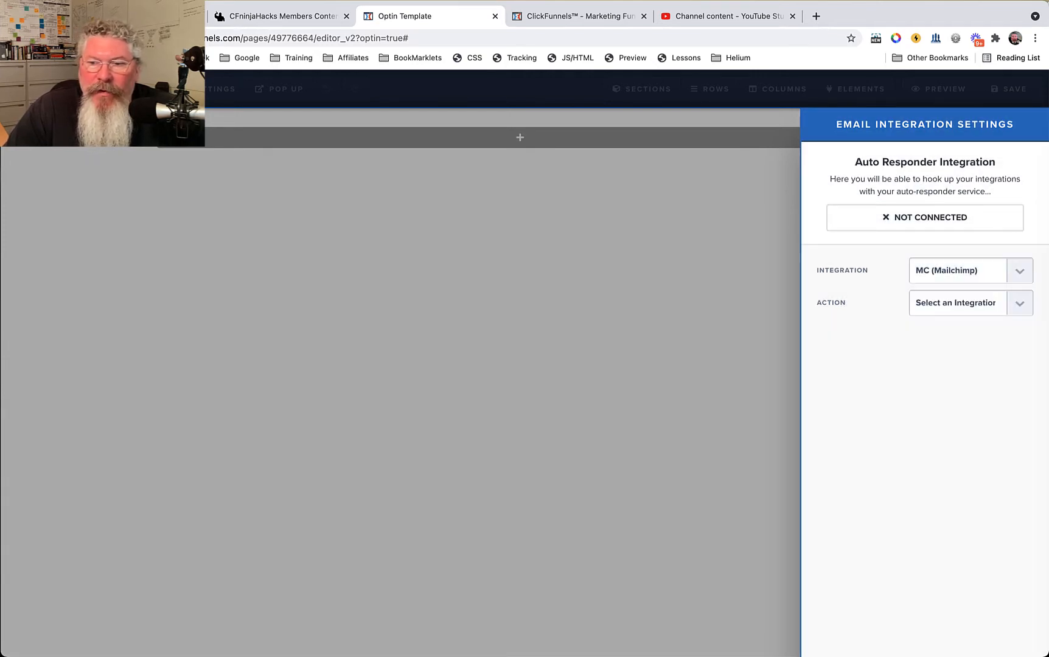
pyautogui.click(970, 303)
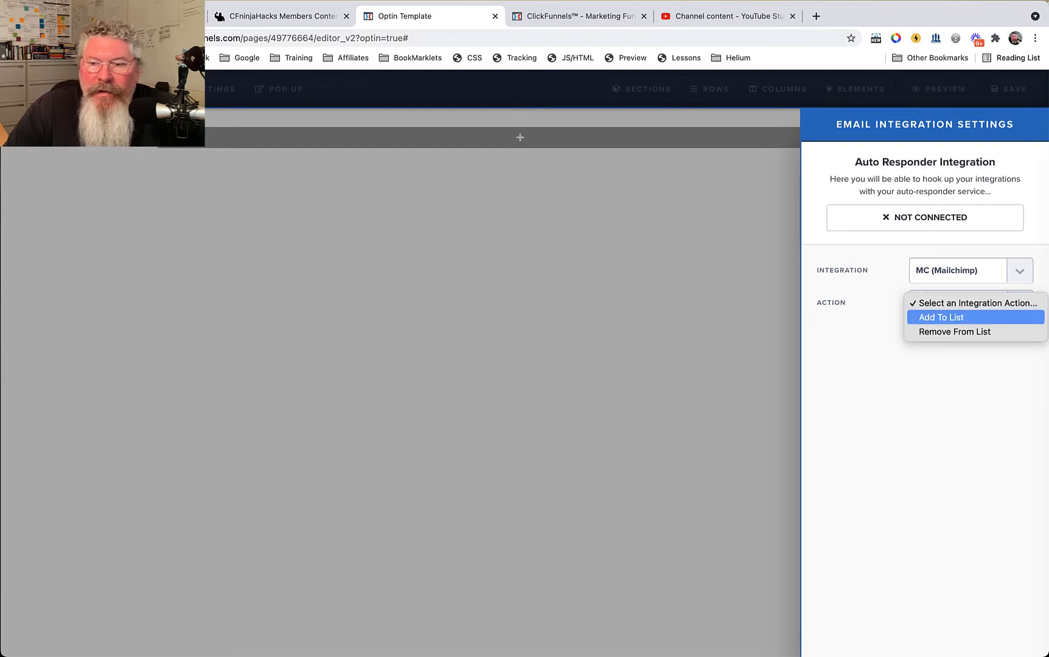
pyautogui.click(941, 317)
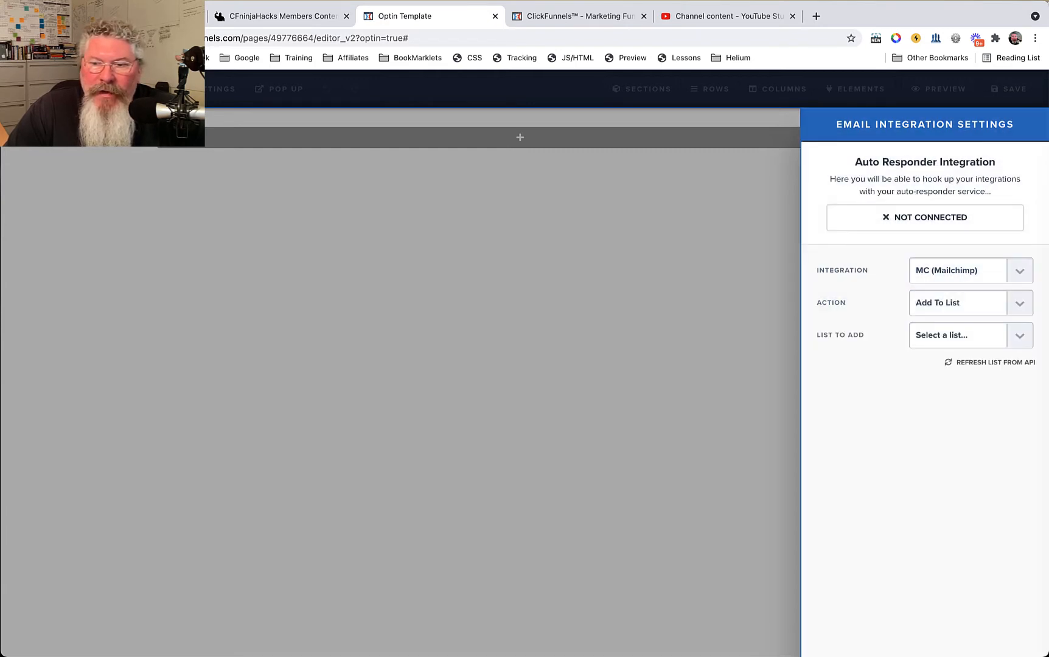
# - Connect the Mailchimp integration to the REAL Marketing, LLC list with Don't Send Confirm, remove it again, and close the email integration settings
pyautogui.click(958, 335)
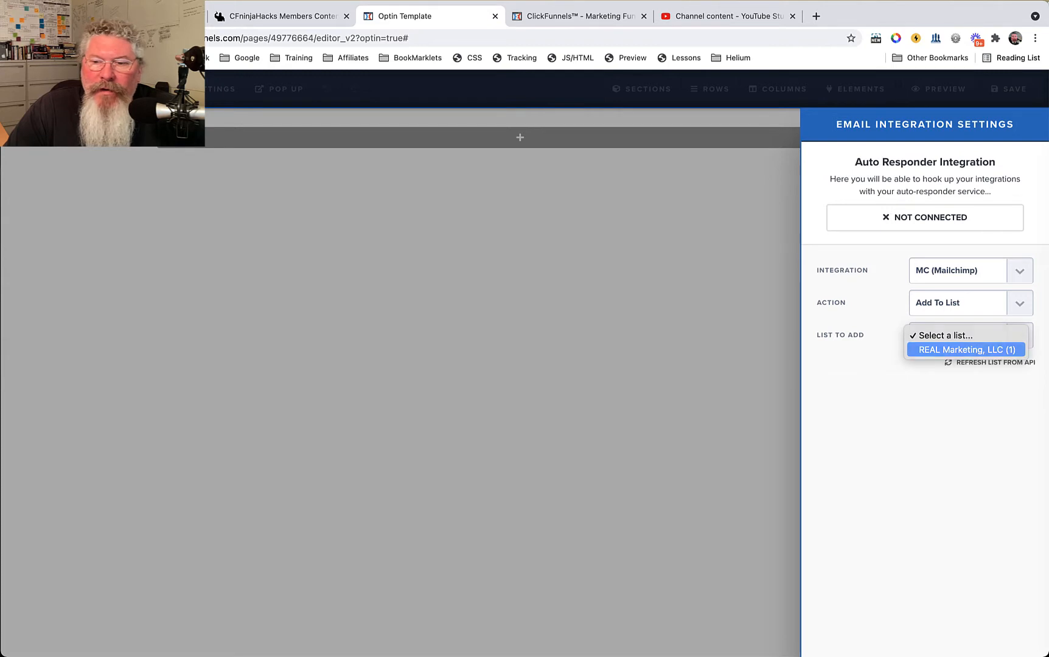
pyautogui.click(966, 350)
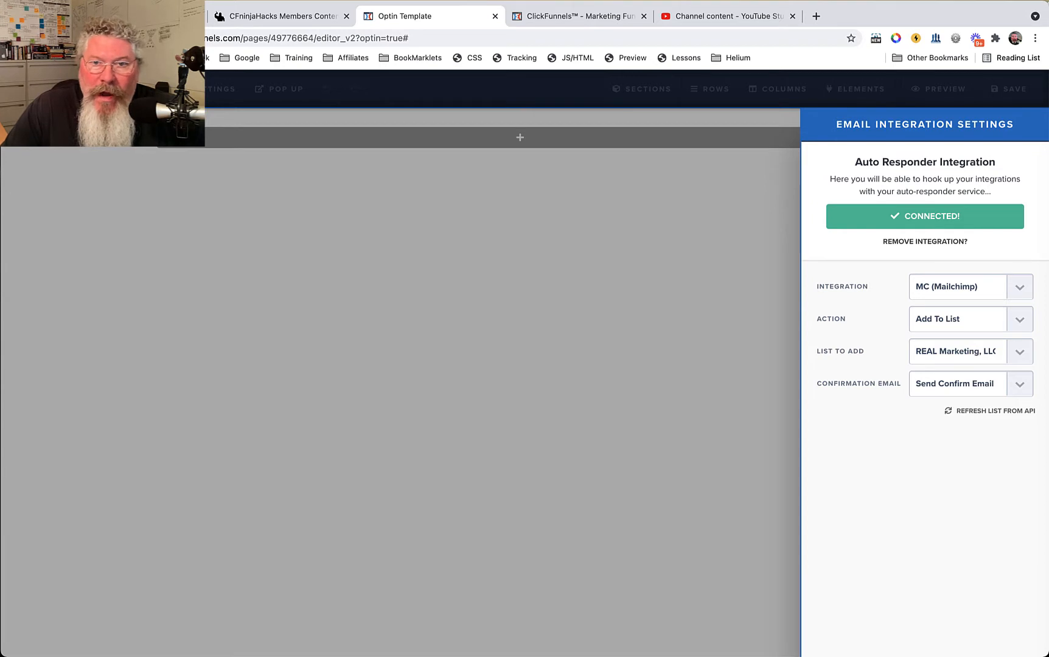
pyautogui.click(959, 383)
pyautogui.click(969, 399)
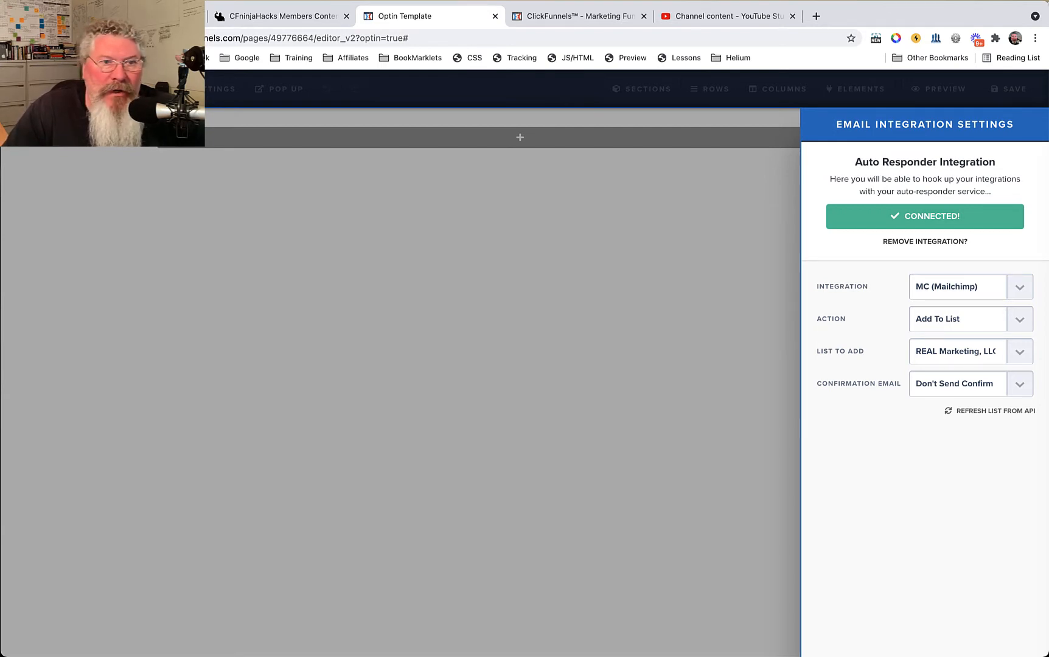
pyautogui.click(925, 241)
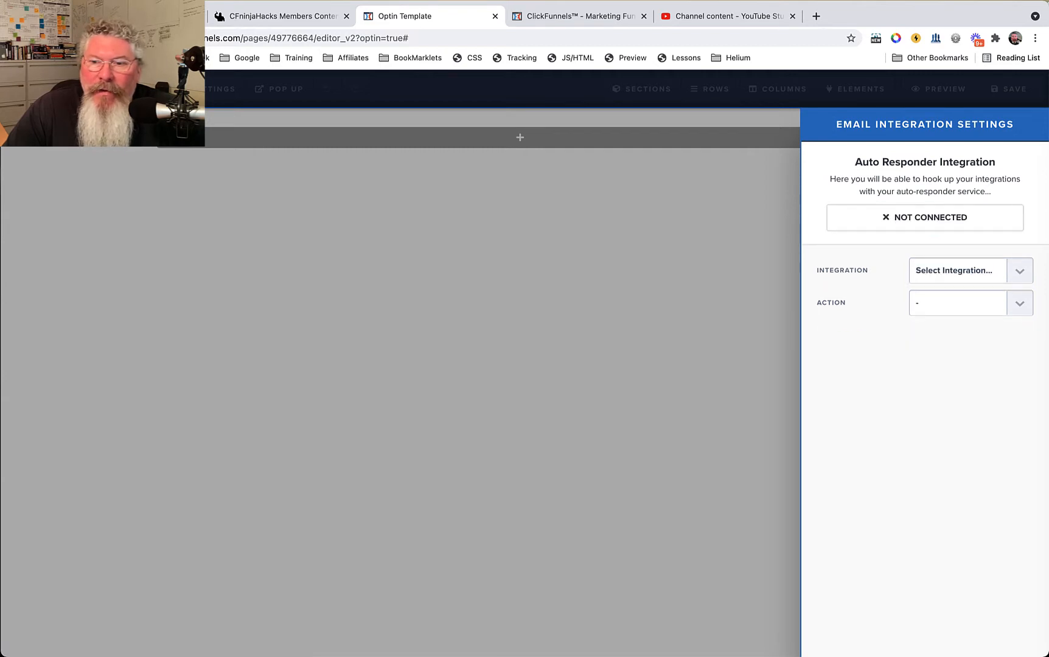
pyautogui.click(523, 304)
# - Open the page's SEO meta data settings and look over the page title and description fields
pyautogui.moveTo(219, 89)
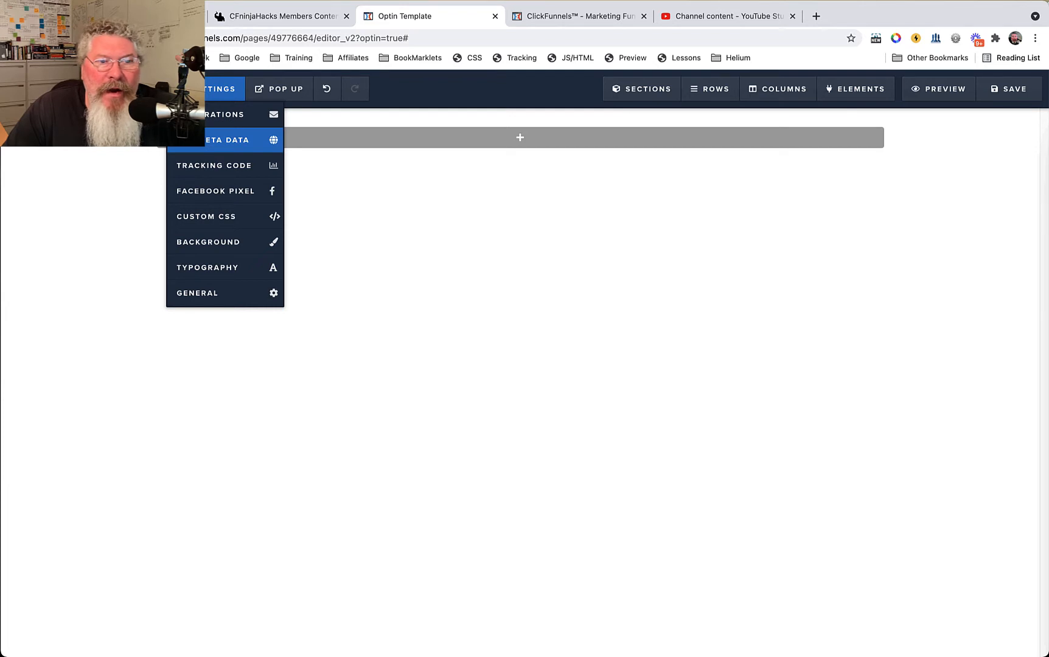
pyautogui.click(189, 140)
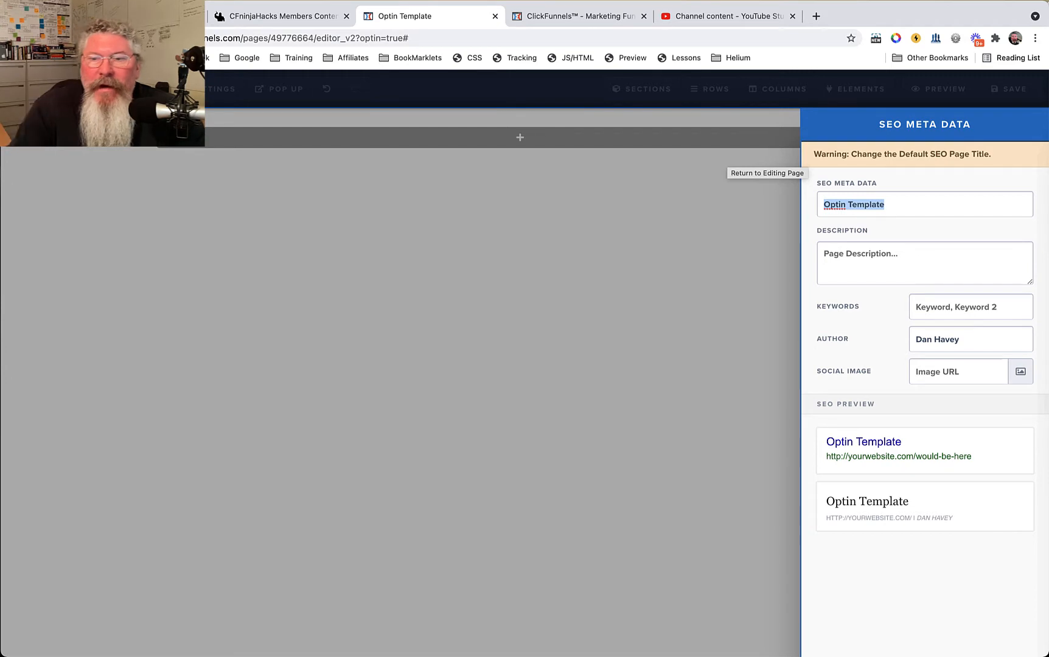
pyautogui.click(825, 206)
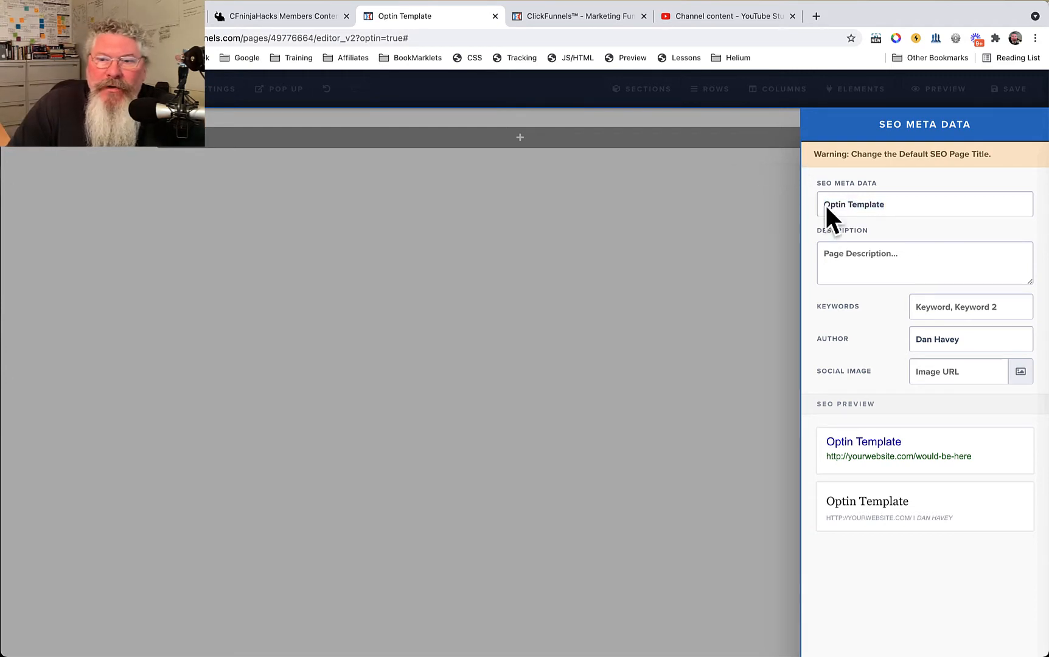
pyautogui.press('super+a')
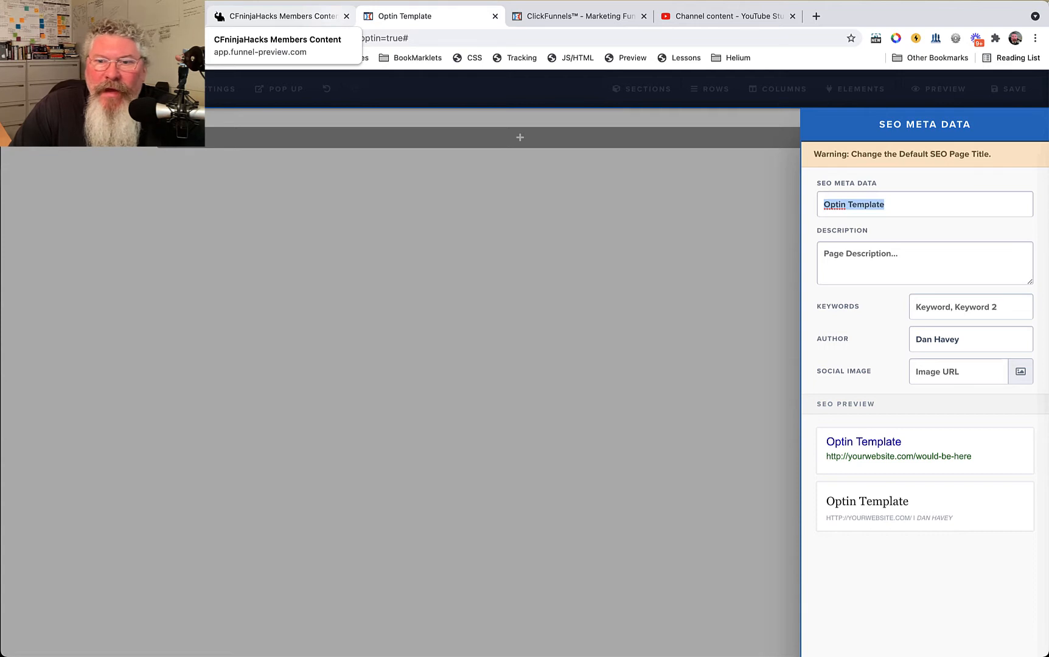
pyautogui.click(861, 254)
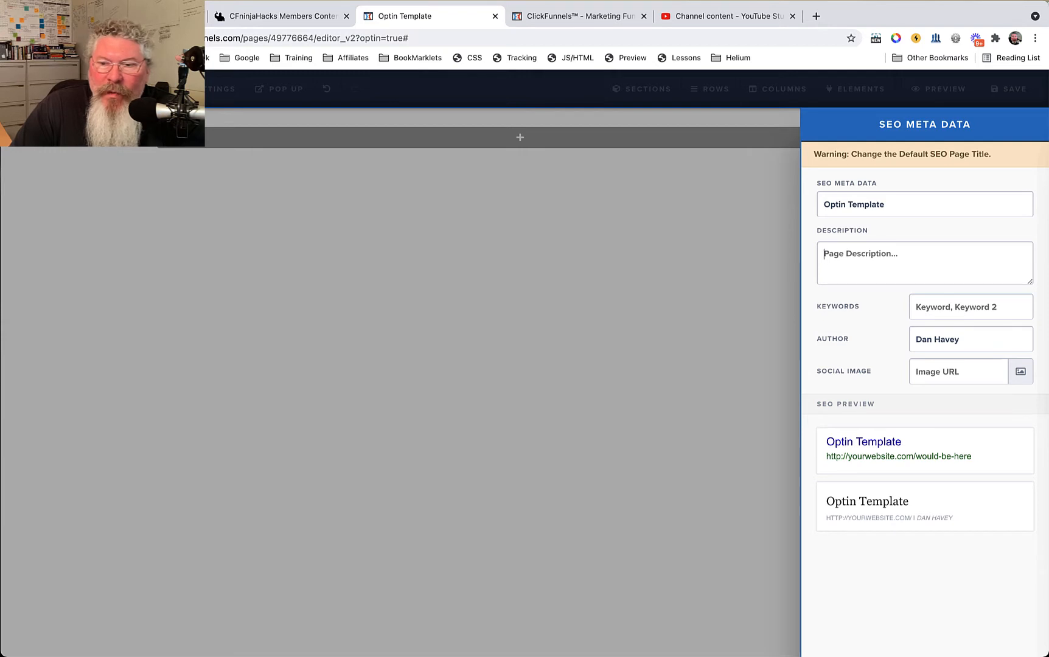
# - Set the SEO social image to the daytime arch photo from the image library and check it in the SEO preview
pyautogui.click(958, 371)
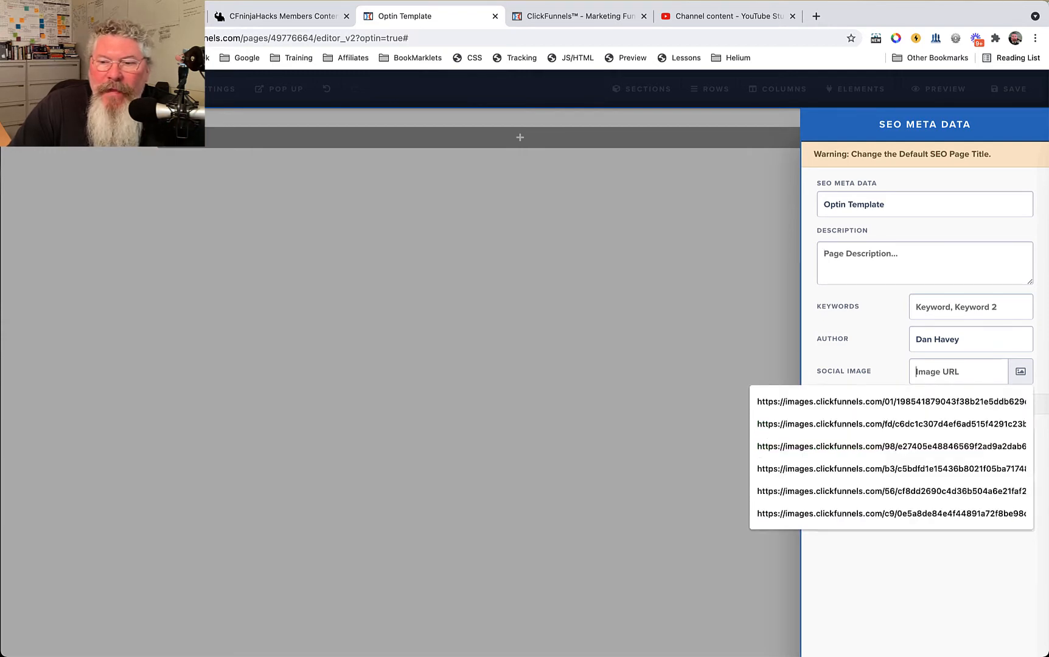
pyautogui.click(1020, 371)
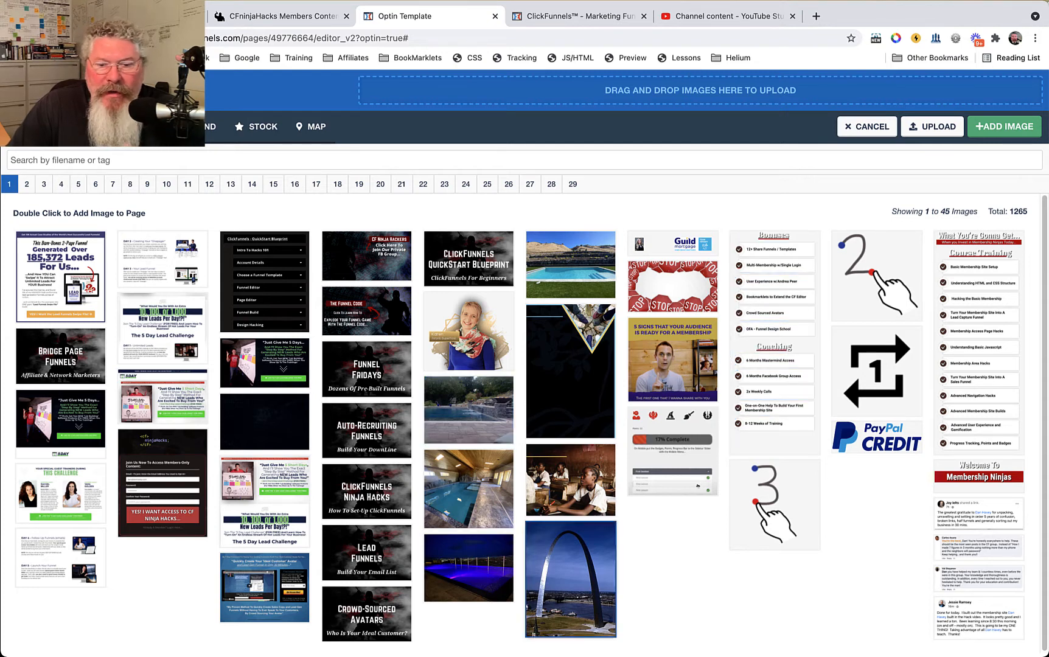
pyautogui.click(570, 577)
pyautogui.doubleClick(570, 578)
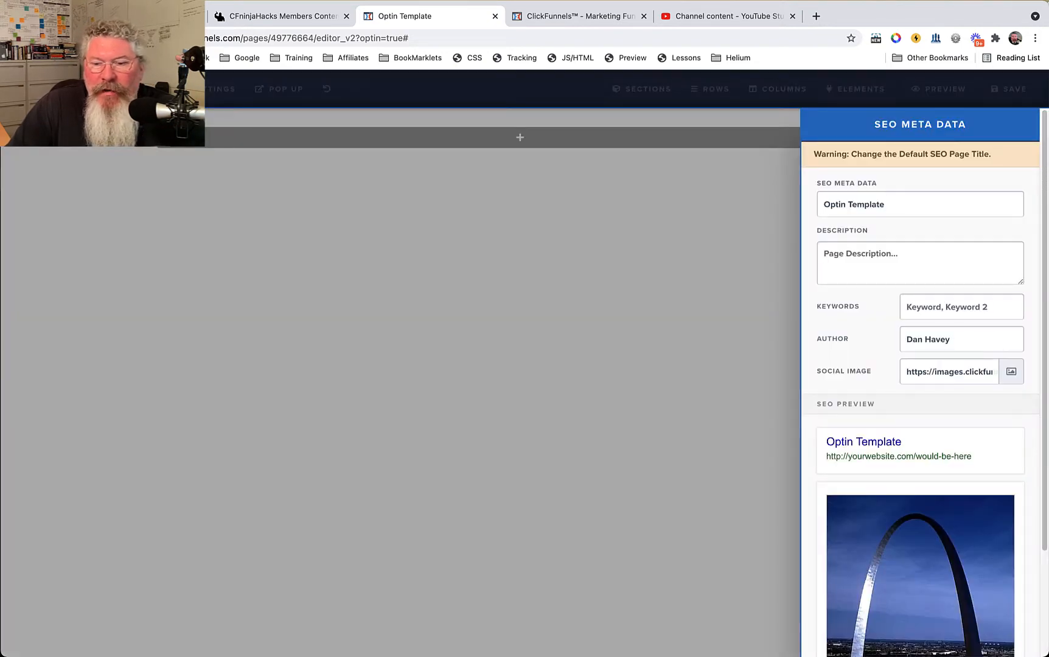
pyautogui.scroll(-3, 920, 384)
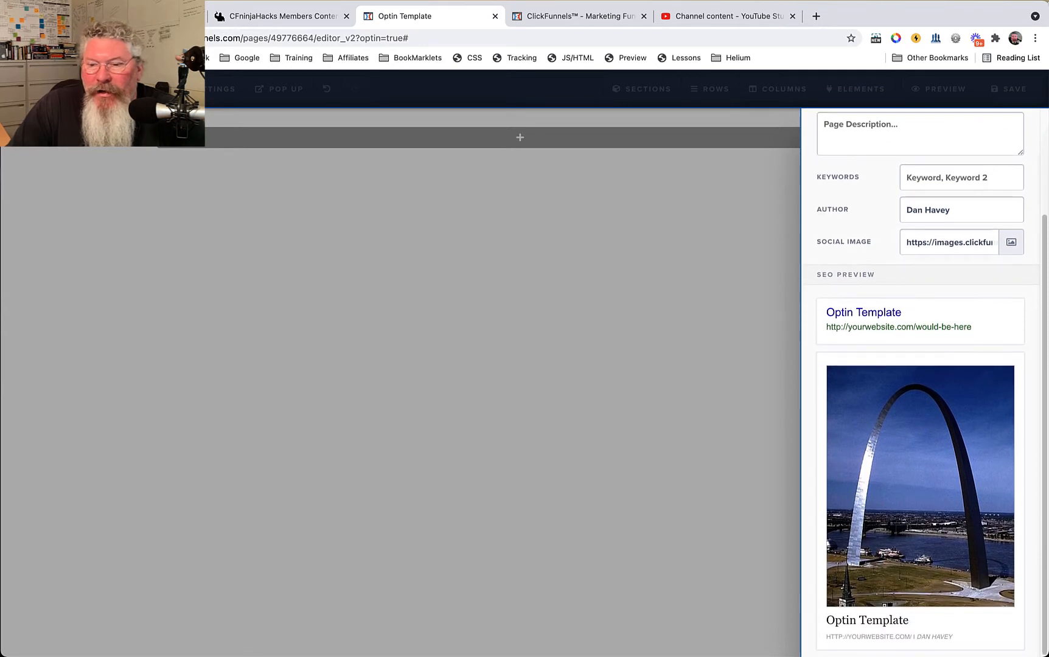
pyautogui.scroll(3, 920, 383)
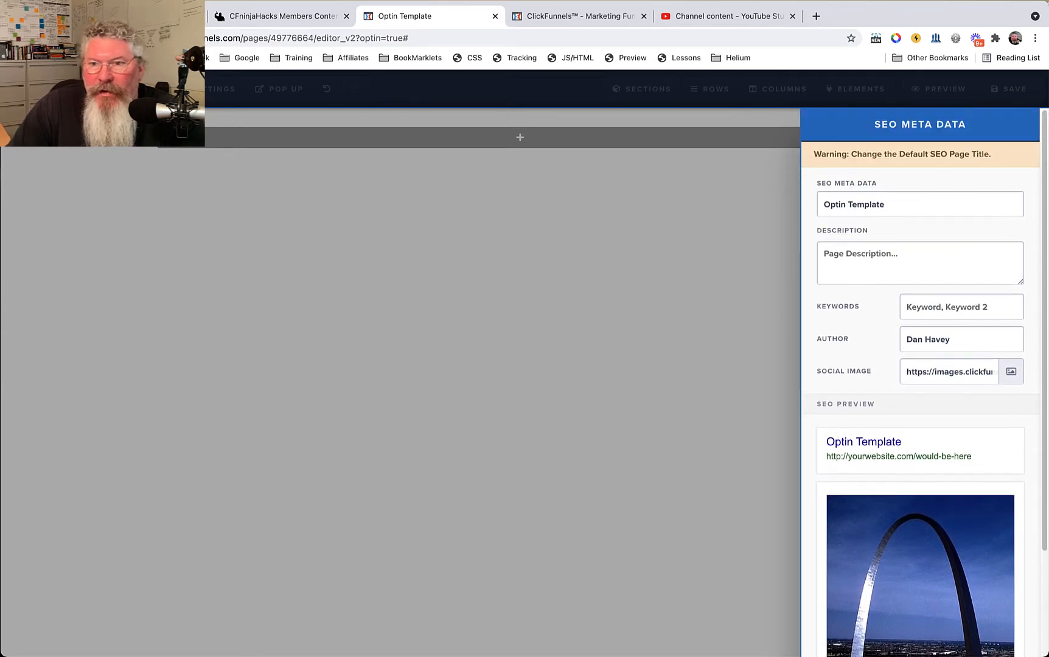
# - Enter the page description ".ad nalksf laksflkas flkas lfkas ;ldkfas;lkf alskdf lkas f;lkajsdf" and check it in the SEO preview
pyautogui.write('.a')
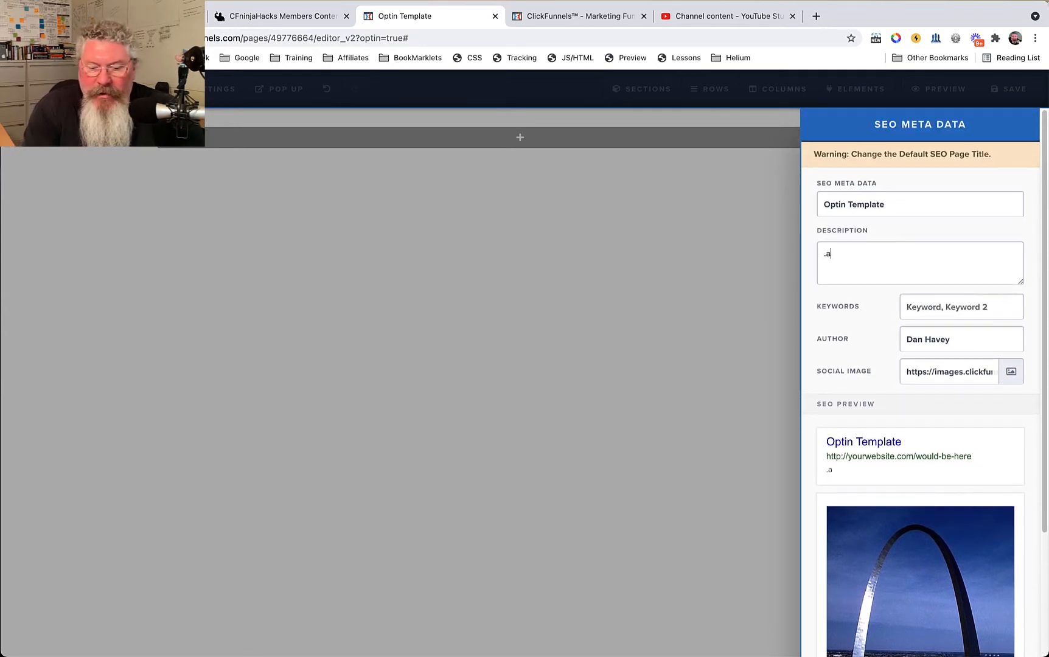
pyautogui.write('d nalksf laksflkas flkas lfkas ;ldkfas;lkf alskdf lkas f;lkajsdf')
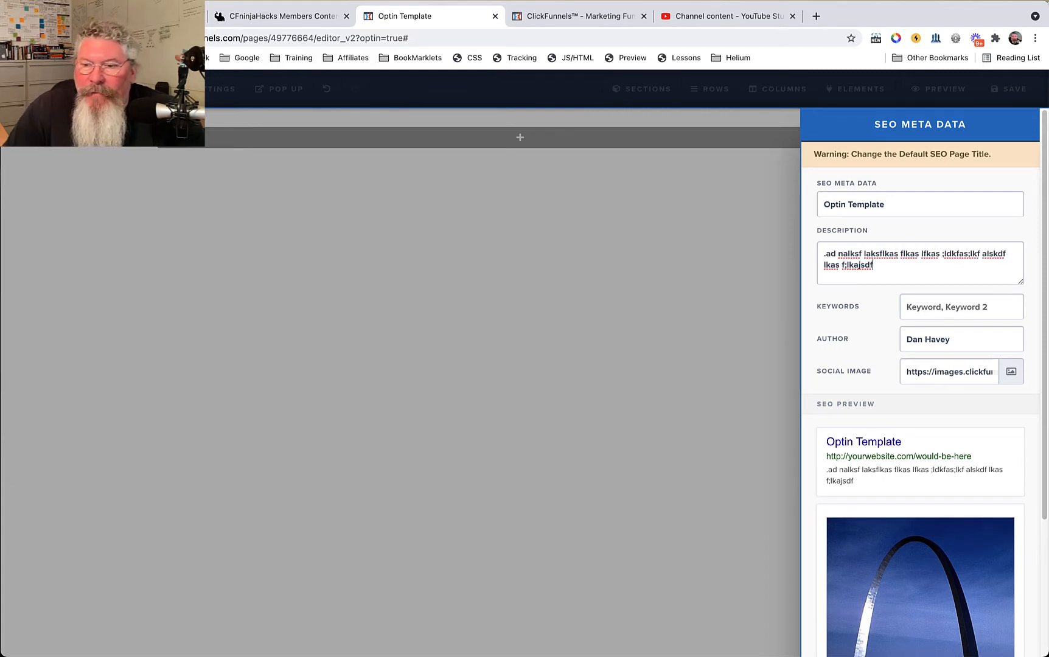
pyautogui.scroll(-4, 920, 383)
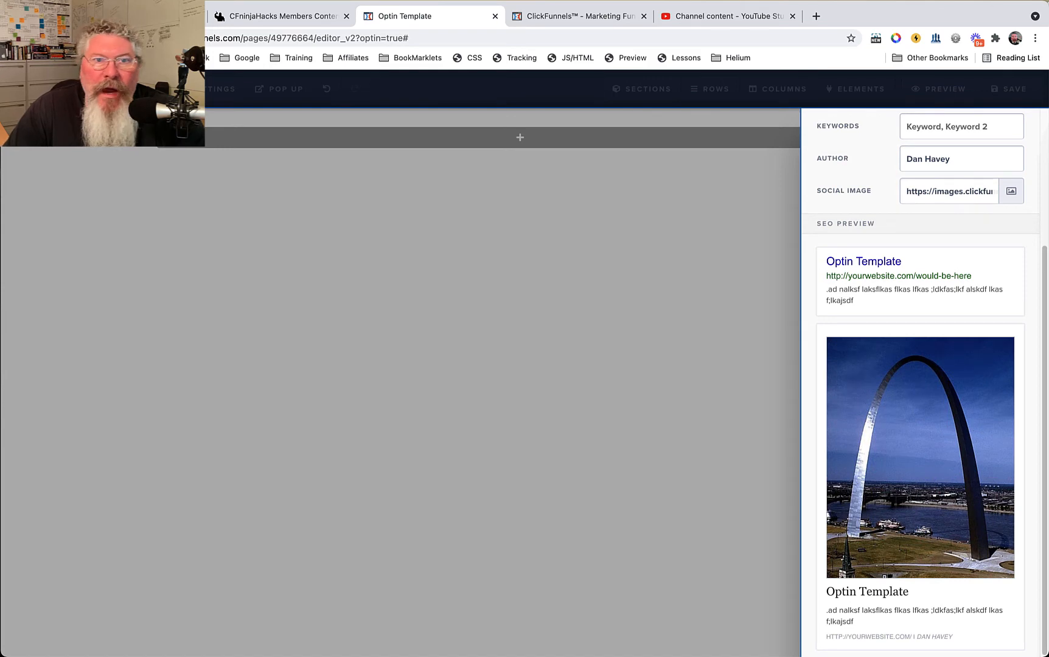
# - Switch to the CFninjaHacks members content page and view the Google Analytics and SEO Meta Data lesson
pyautogui.click(280, 16)
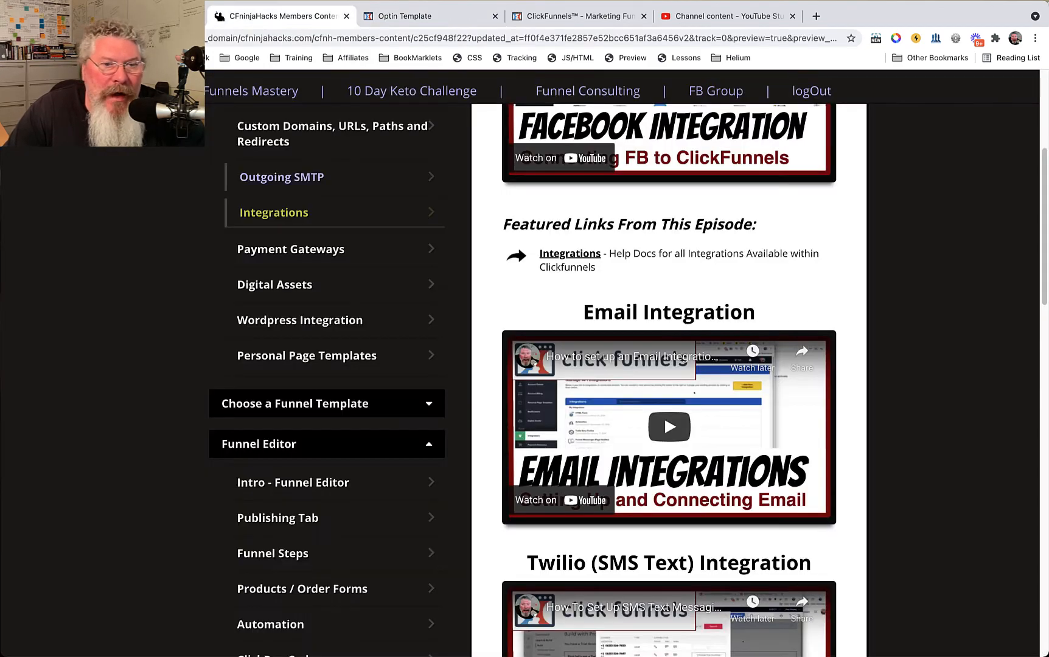
pyautogui.scroll(-7, 664, 405)
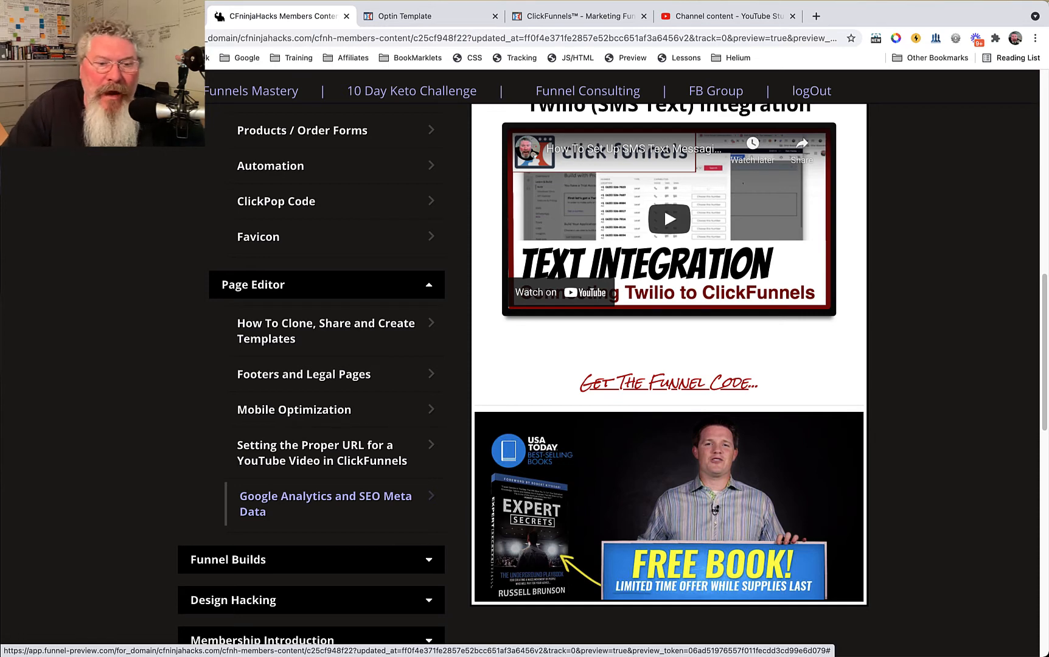
pyautogui.click(326, 504)
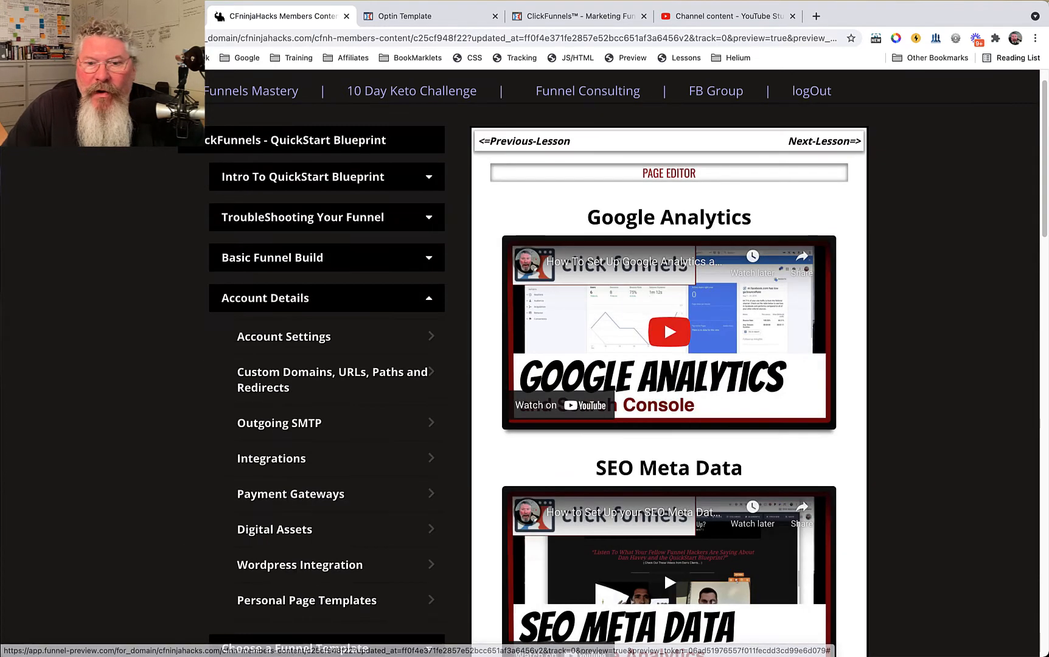
pyautogui.scroll(-3, 608, 511)
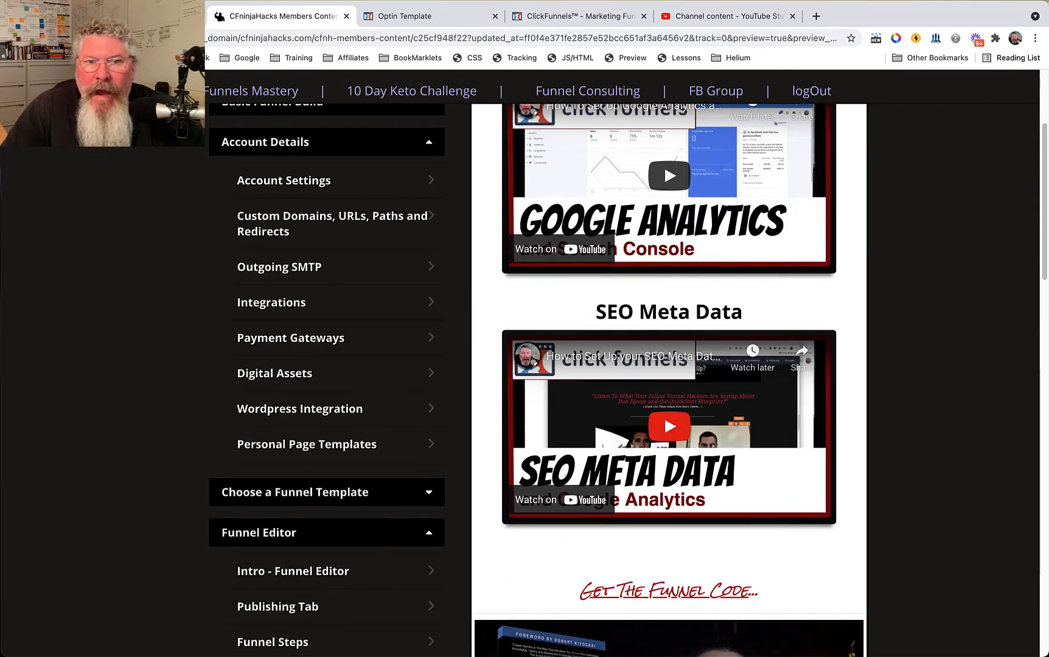
# - Return to the Optin page editor, close the SEO settings, and view the page's tracking code editor
pyautogui.hotkey('ctrl', 'Tab')
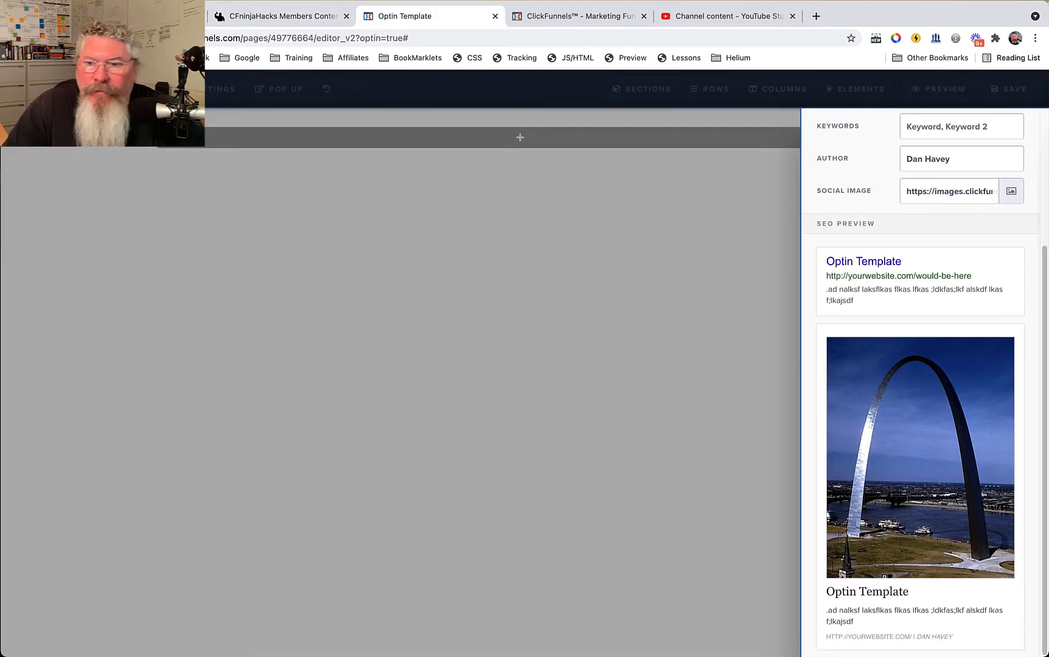
pyautogui.press('Escape')
pyautogui.moveTo(216, 89)
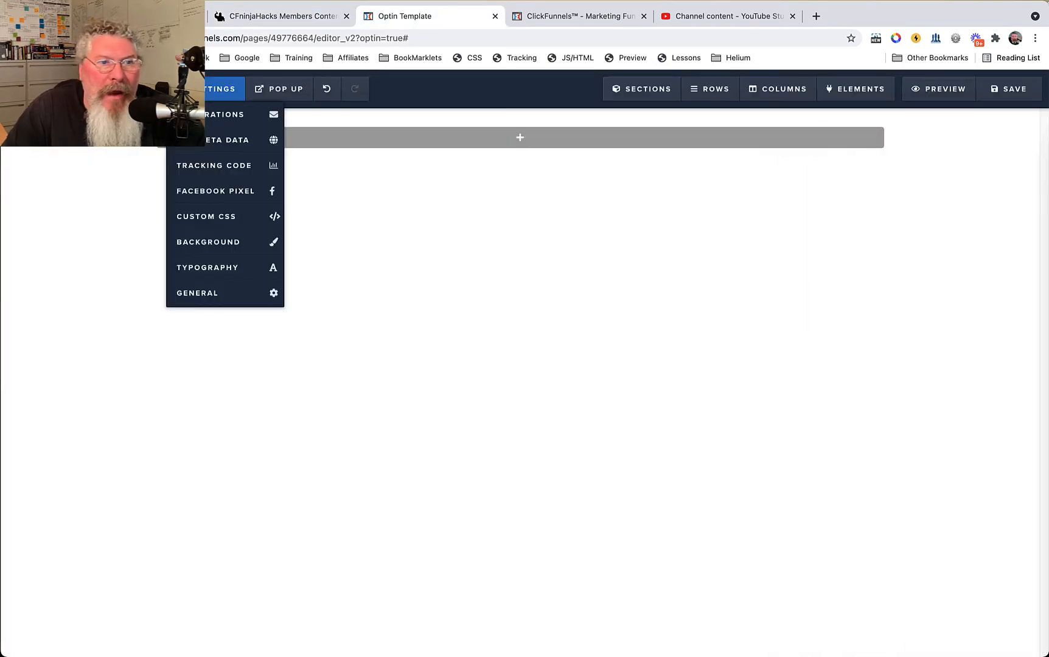
pyautogui.click(215, 164)
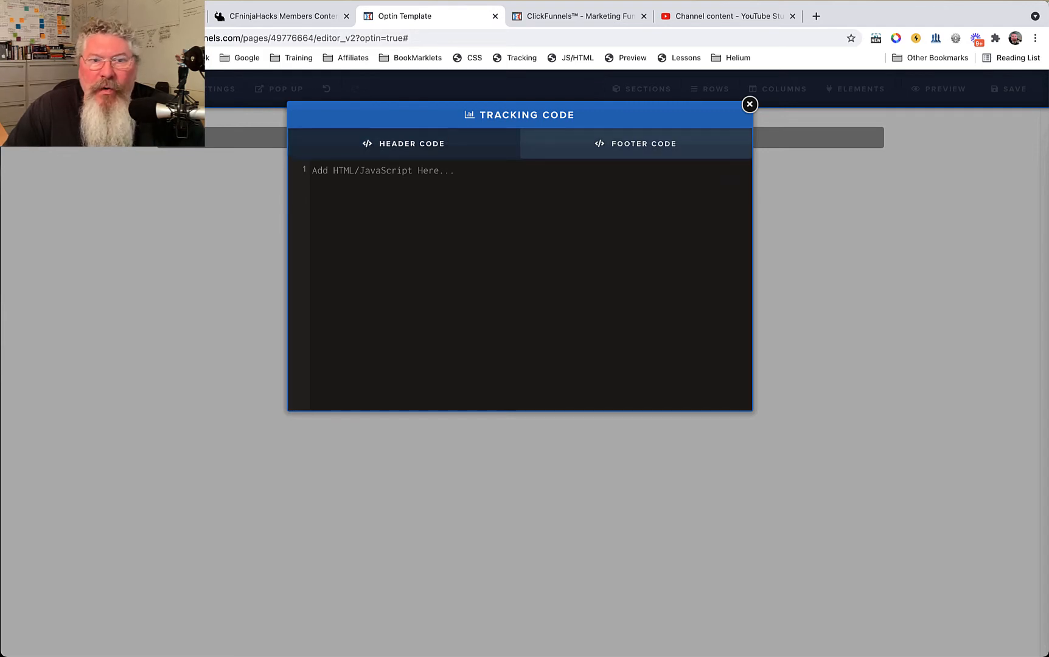
pyautogui.click(750, 104)
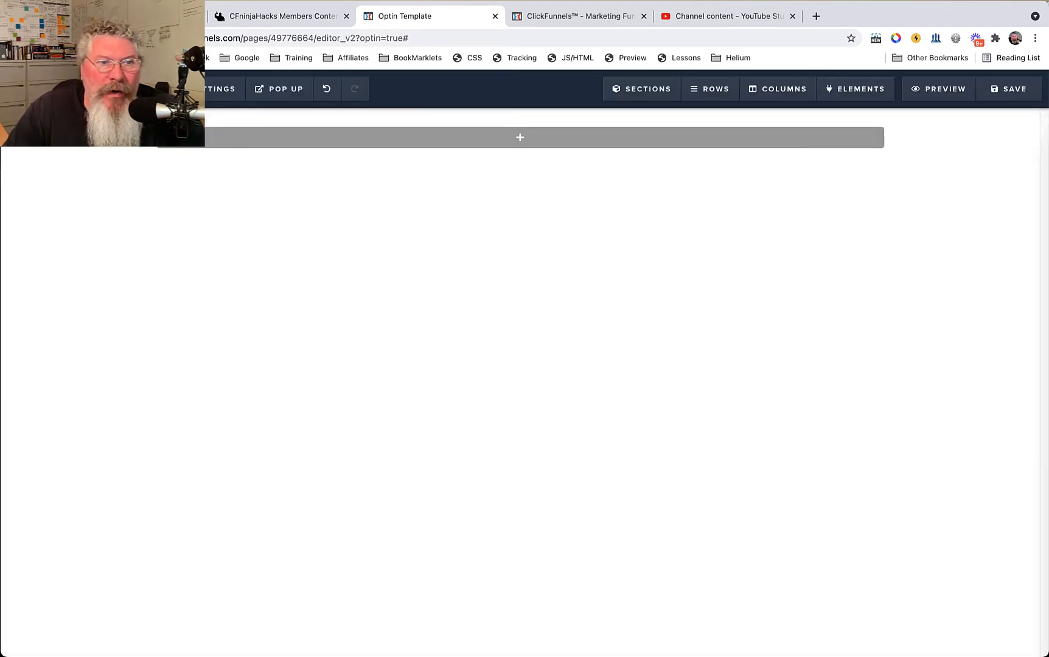
# - View the page's custom CSS editor and close it without adding any styles
pyautogui.moveTo(221, 88)
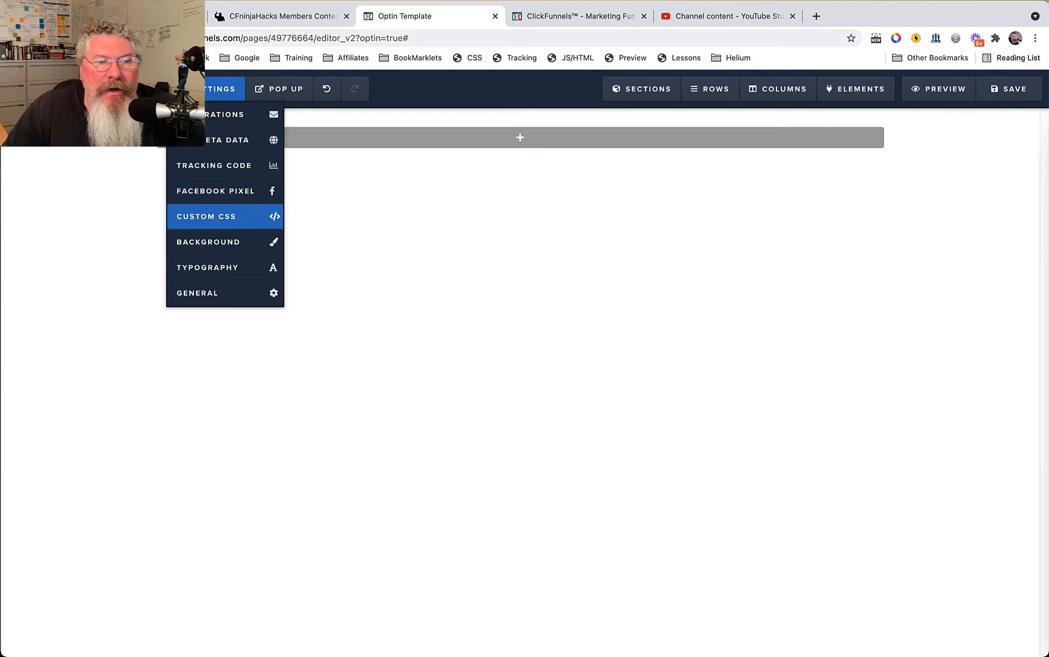
pyautogui.click(207, 216)
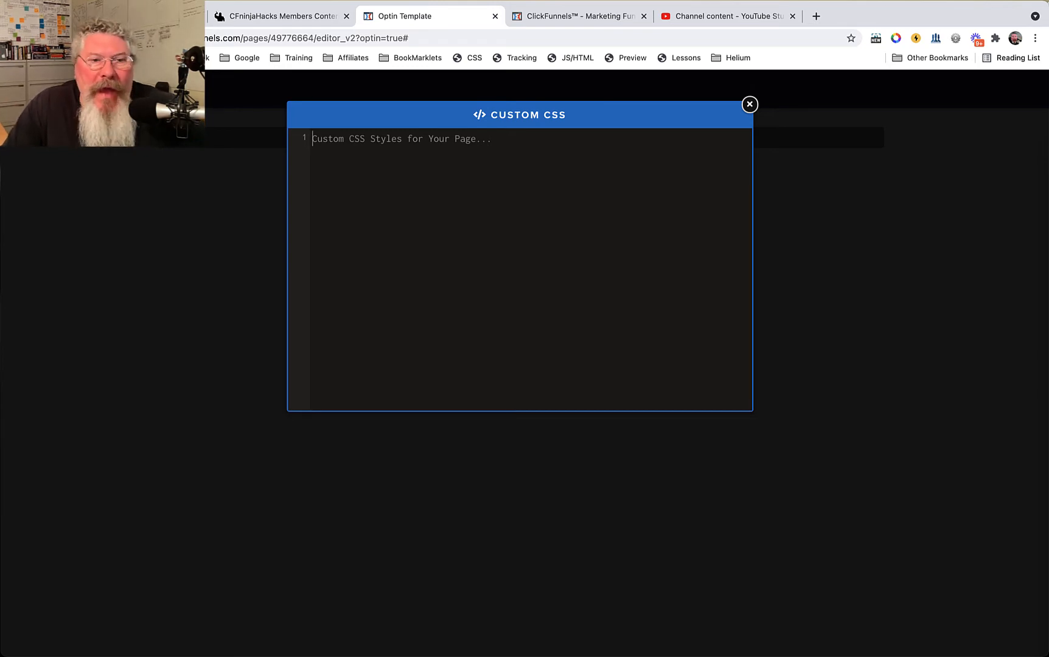
pyautogui.press('Escape')
# - View the page's Facebook Conversions Pixel settings and return to editing the page
pyautogui.moveTo(201, 89)
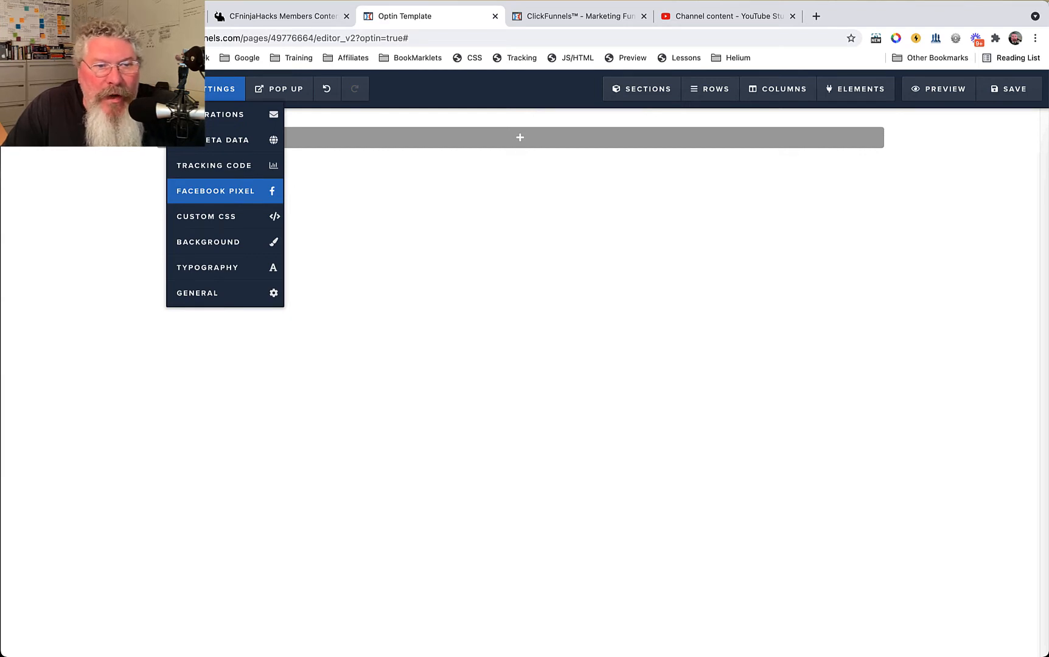
pyautogui.click(216, 191)
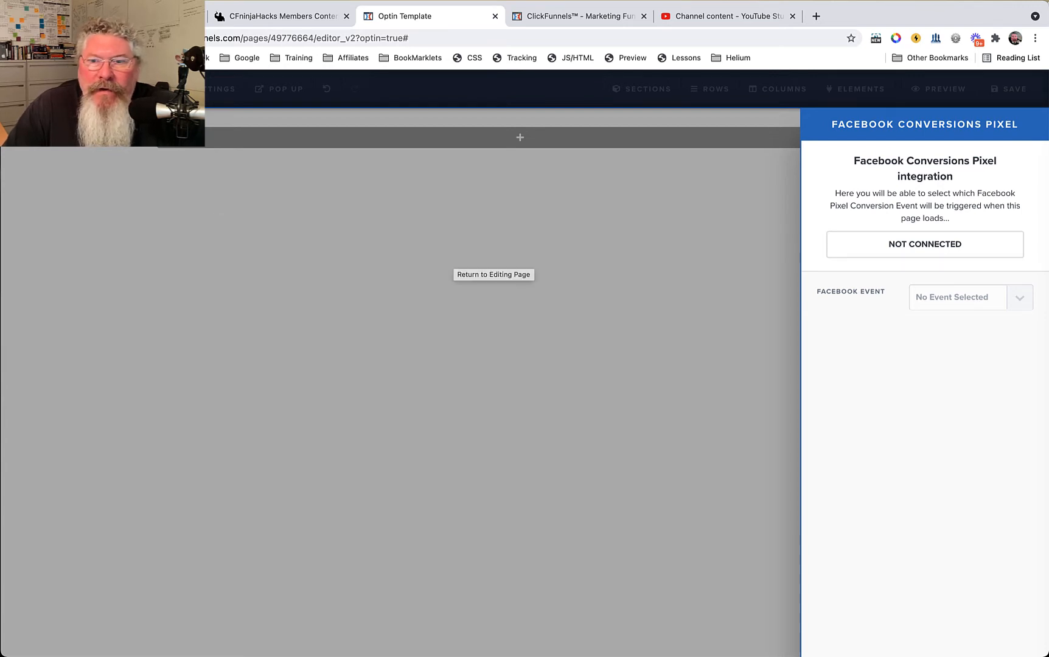
pyautogui.click(492, 267)
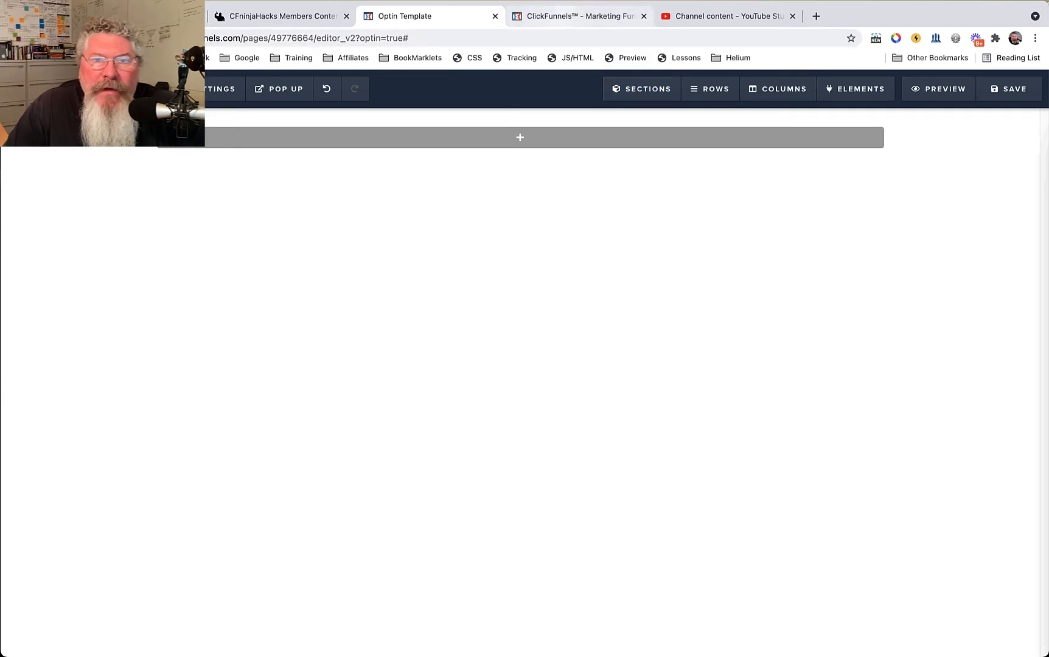
# - Switch to the cfninjahacks.com domain settings and open the form for adding a Facebook Conversion Pixel
pyautogui.hotkey('ctrl', 'Tab')
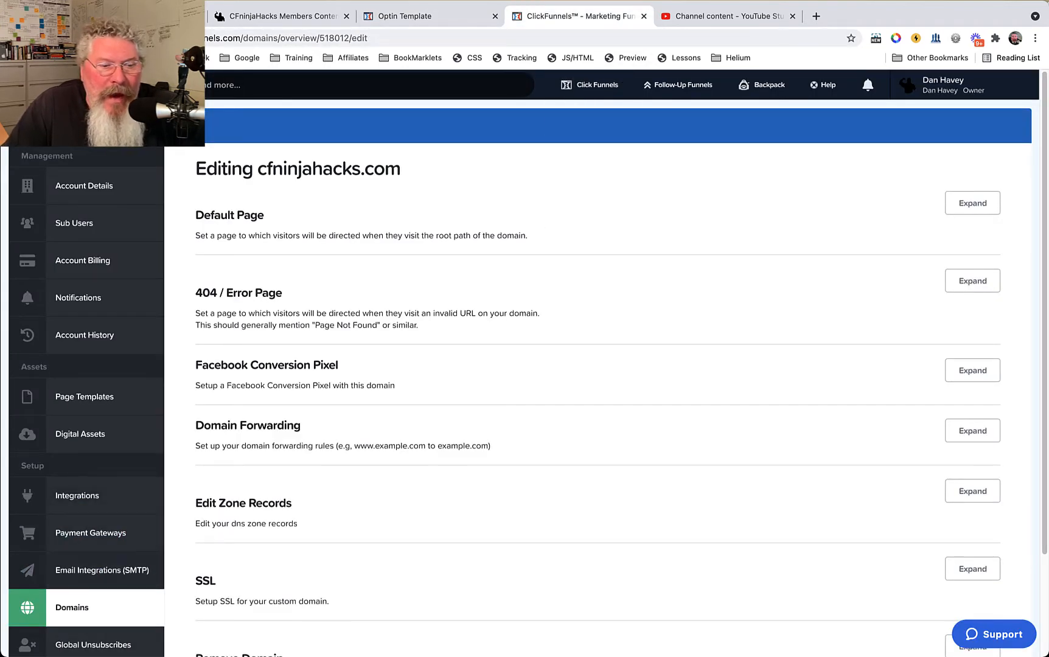
pyautogui.moveTo(953, 85)
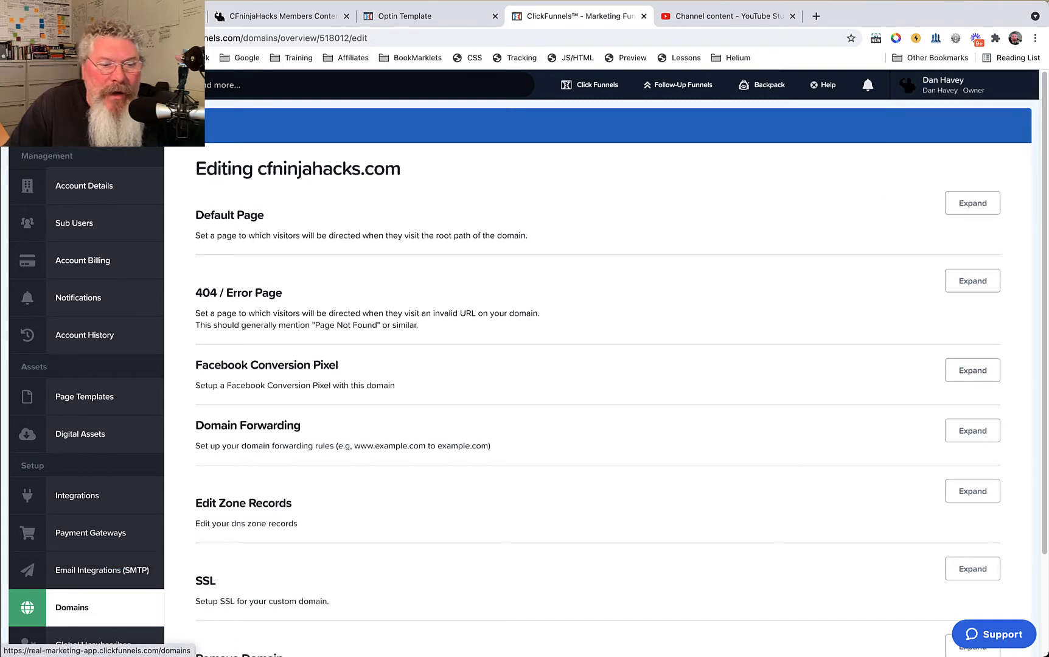
pyautogui.click(72, 607)
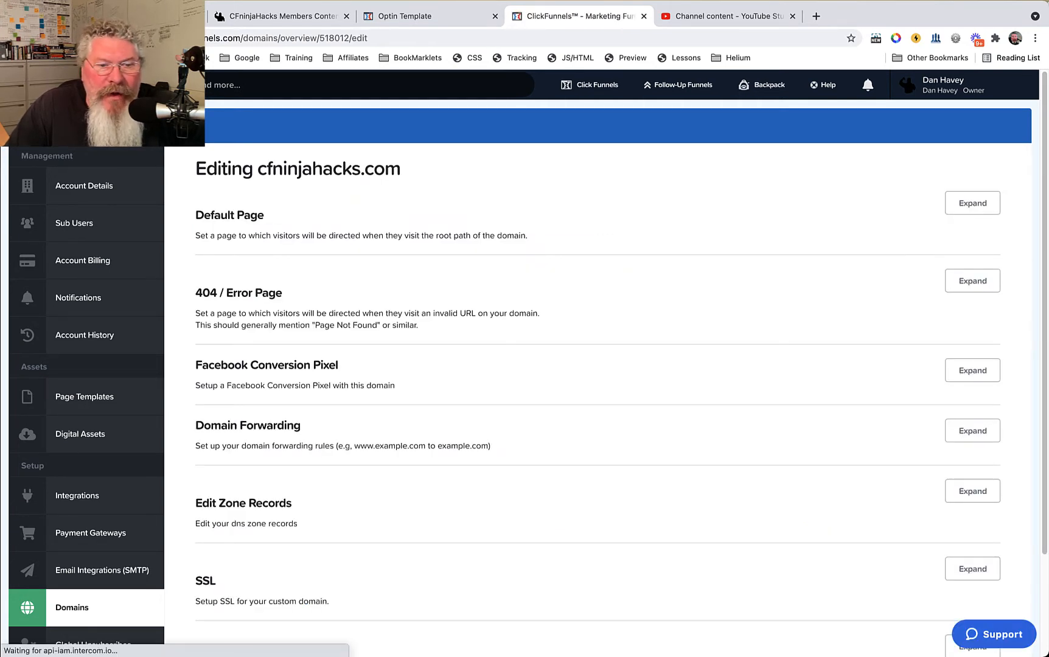
pyautogui.click(972, 370)
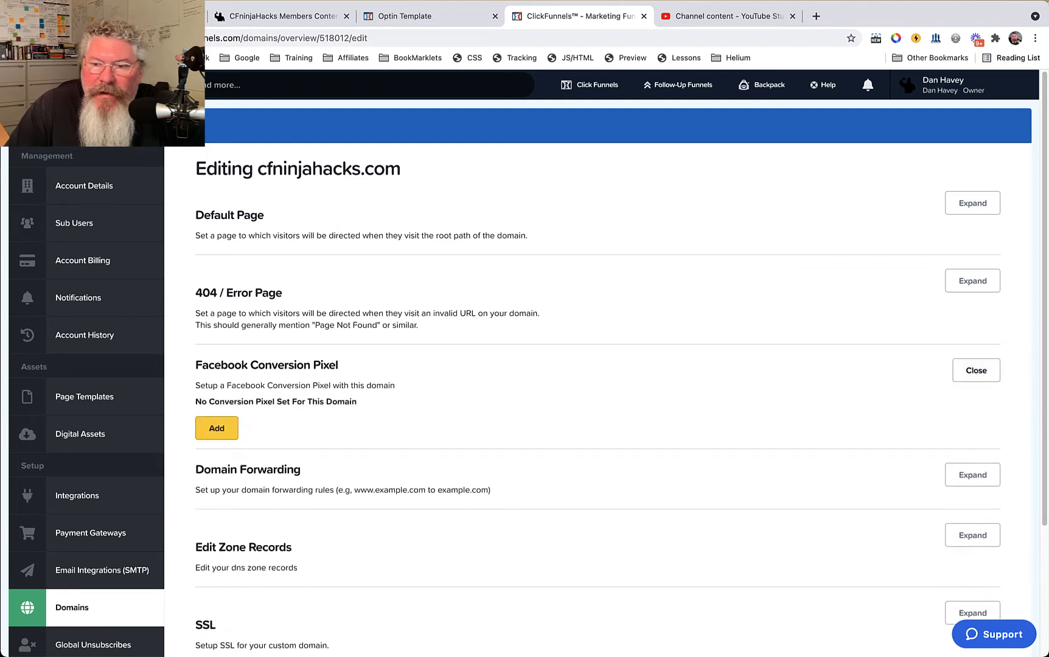
pyautogui.click(217, 428)
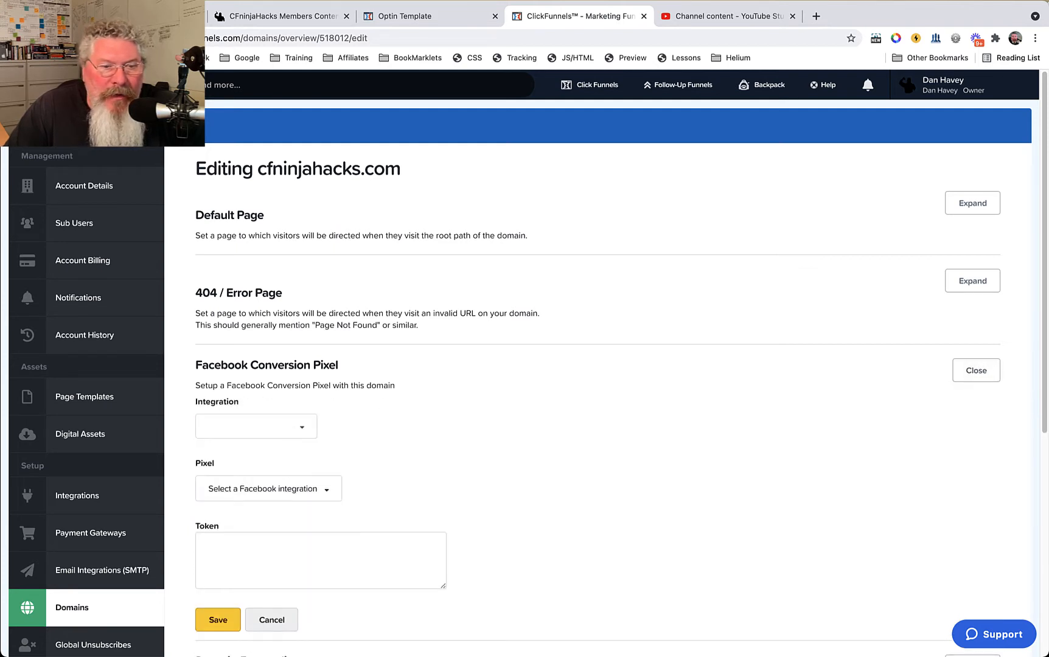
# - Choose the Facebook integration and its available pixel for the domain, and place the cursor in the Token field
pyautogui.click(243, 425)
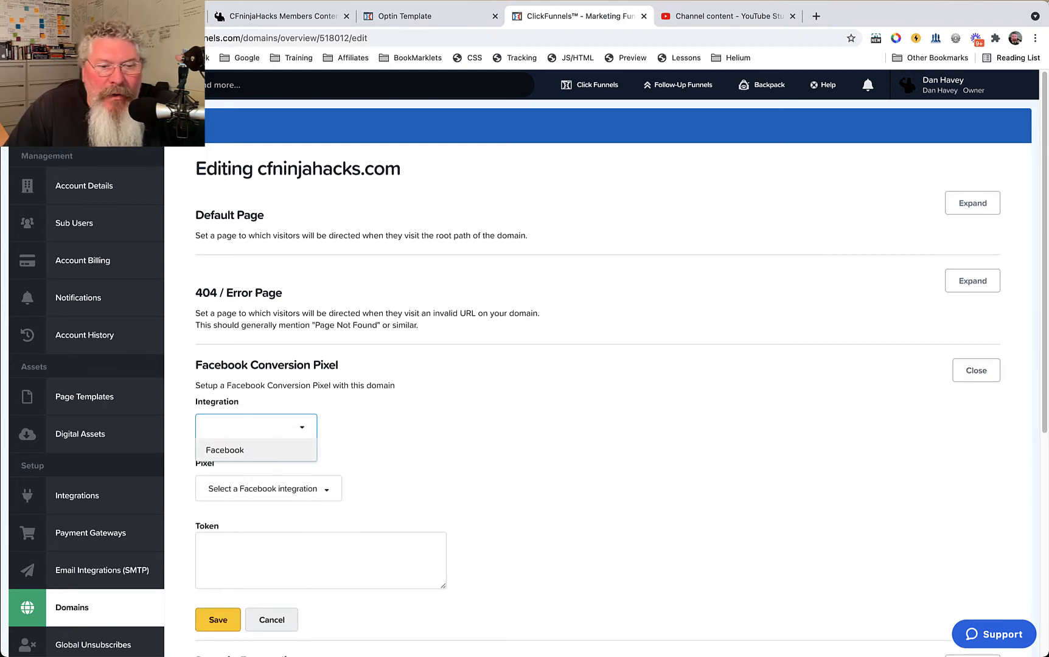
pyautogui.click(223, 447)
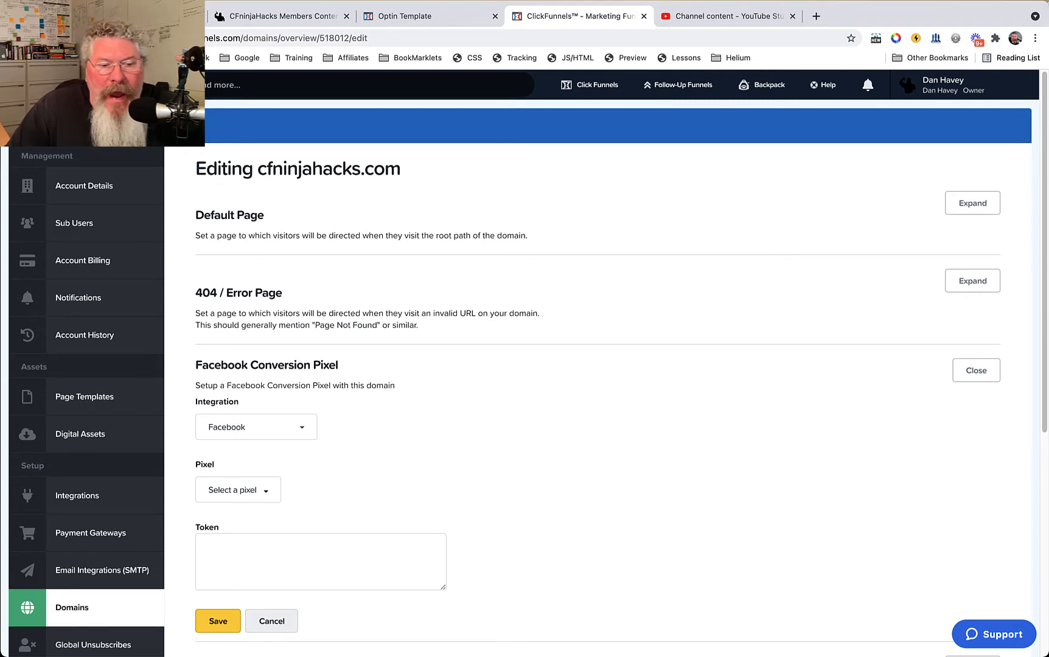
pyautogui.click(238, 490)
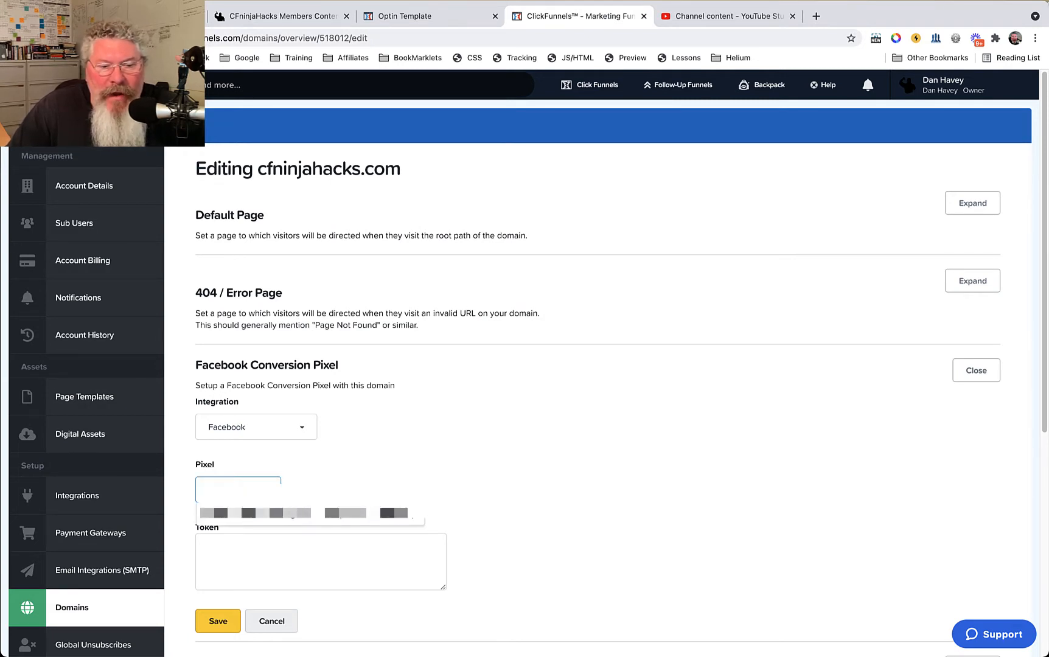
pyautogui.click(256, 515)
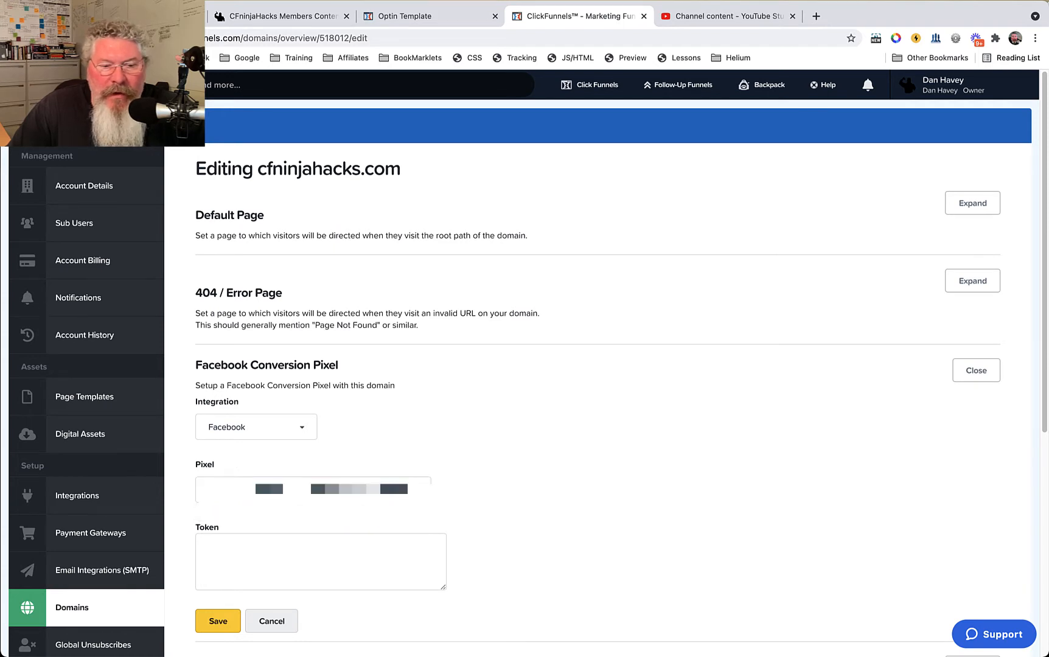
pyautogui.click(259, 555)
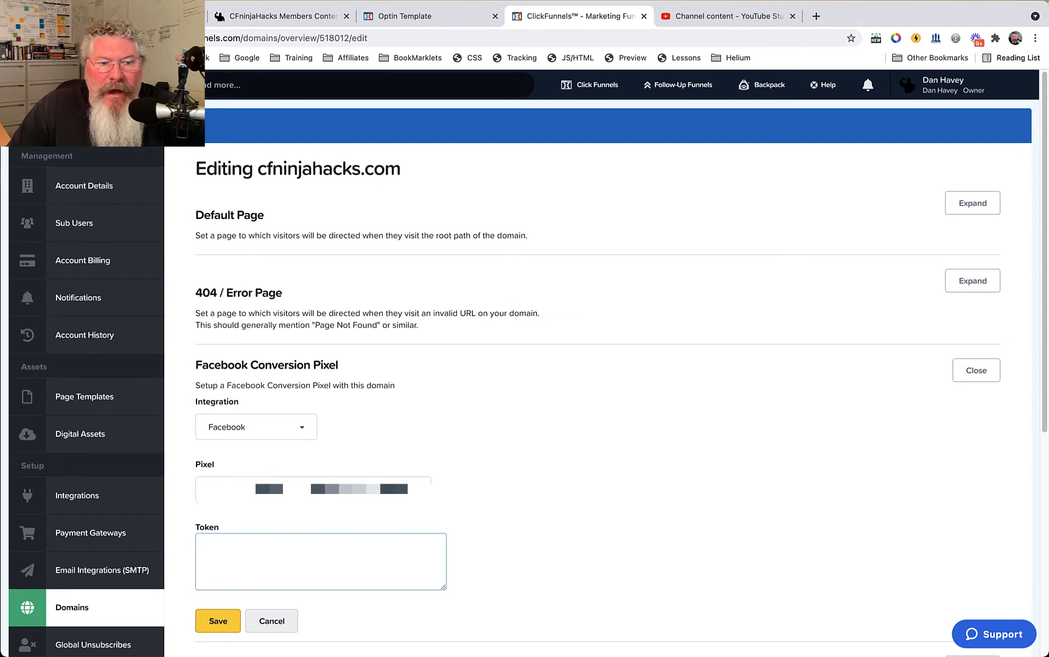
# - Return to the Optin page editor and set the page's background image to the red STOP signs picture
pyautogui.click(405, 16)
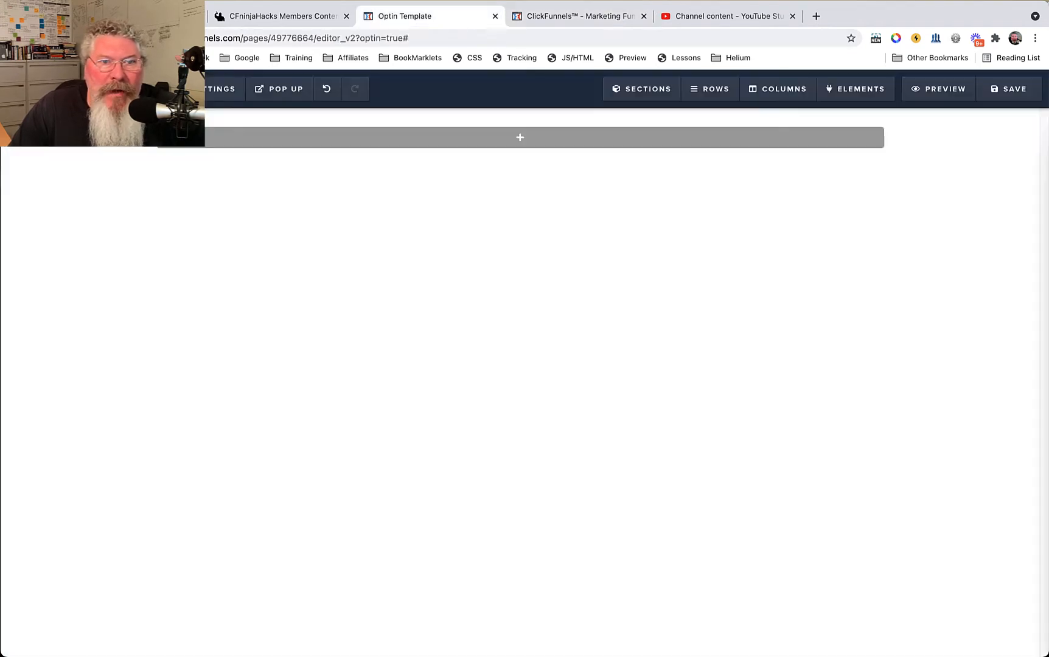
pyautogui.moveTo(220, 90)
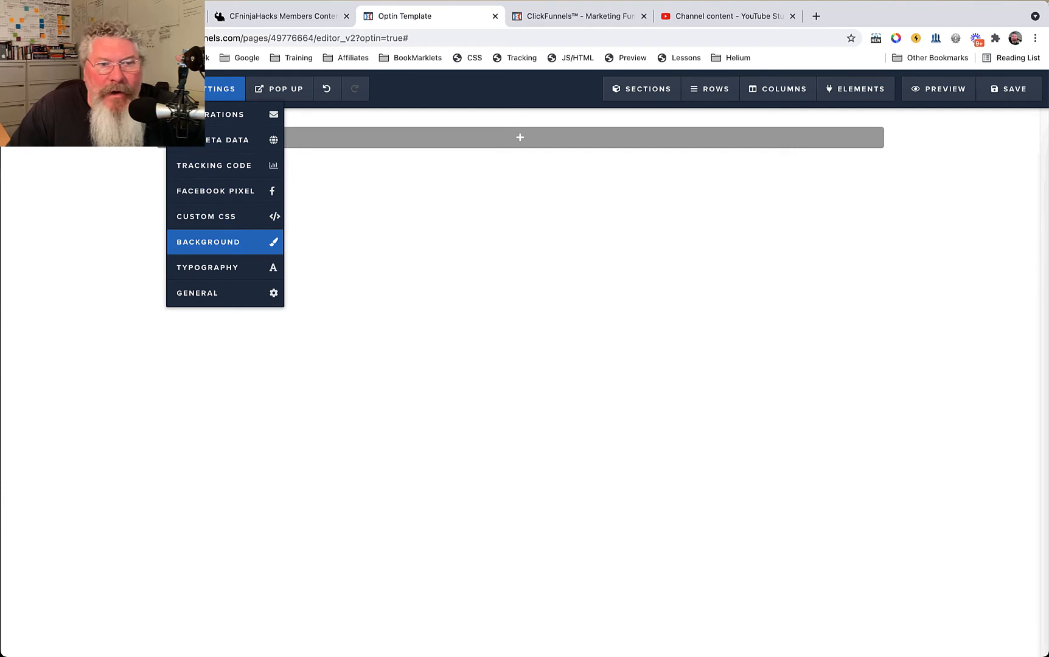
pyautogui.click(213, 242)
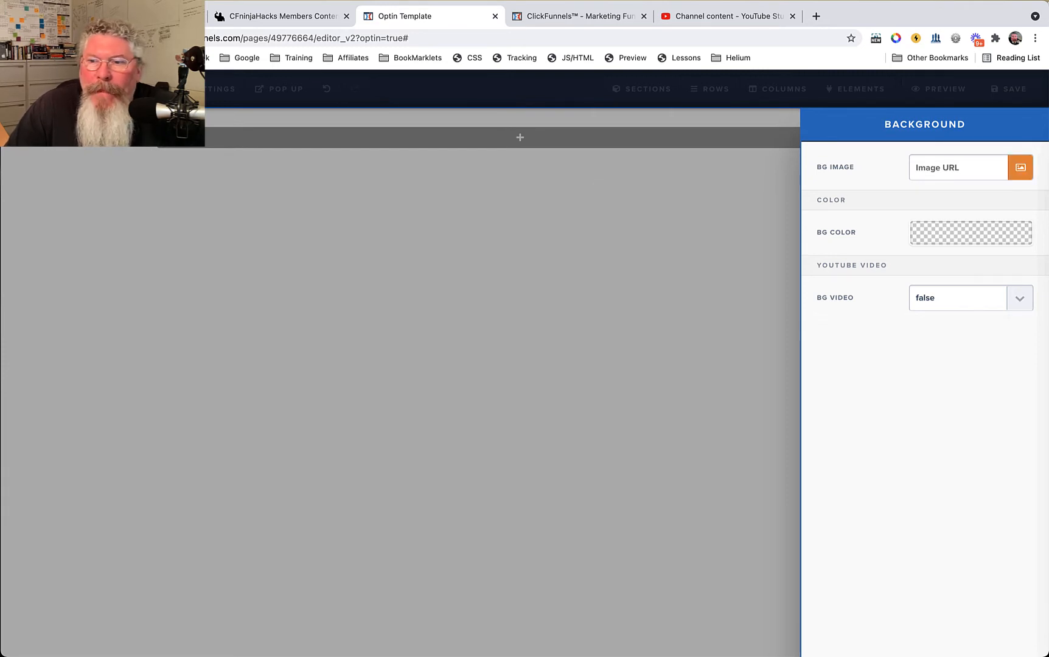
pyautogui.click(1021, 167)
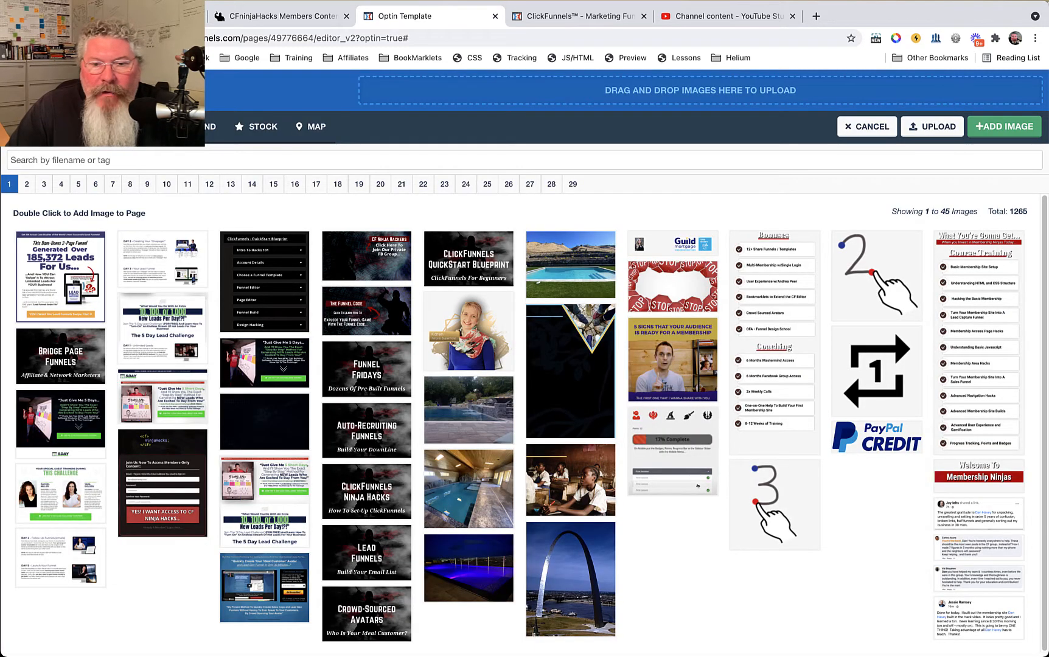
pyautogui.doubleClick(672, 285)
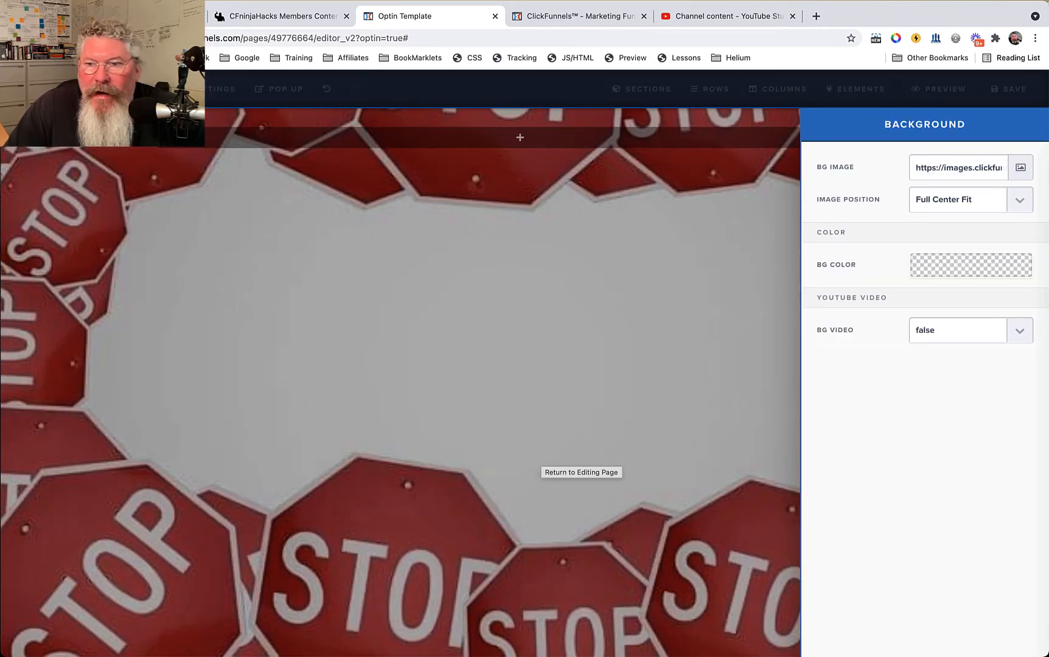
pyautogui.click(548, 461)
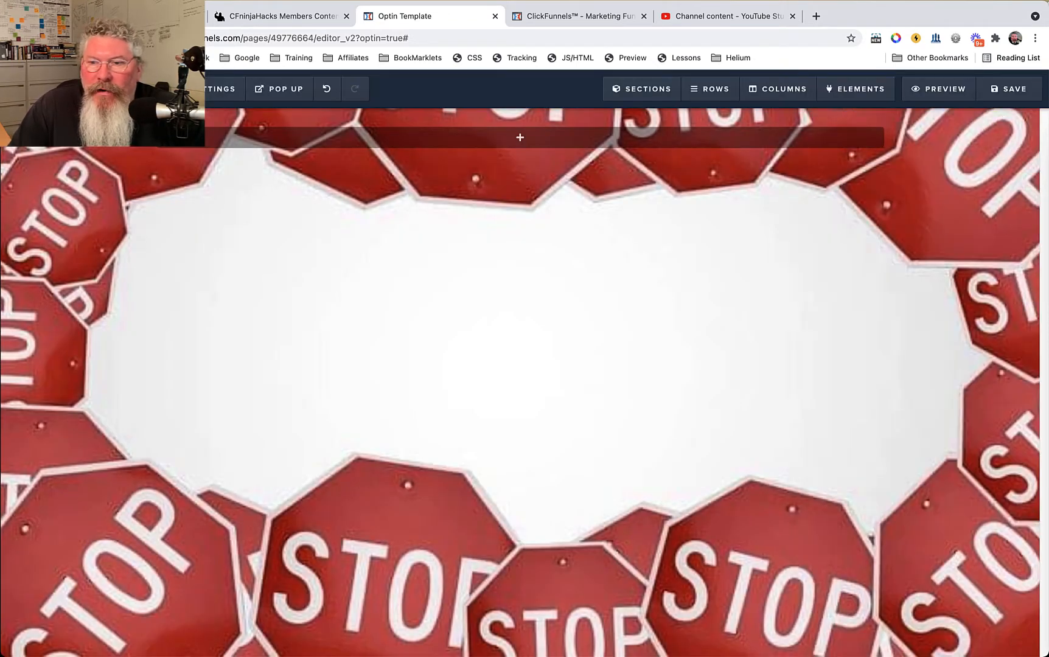
# - Try the Fill 100% Width, No Repeat and Repeat positions for the page's background image
pyautogui.click(222, 89)
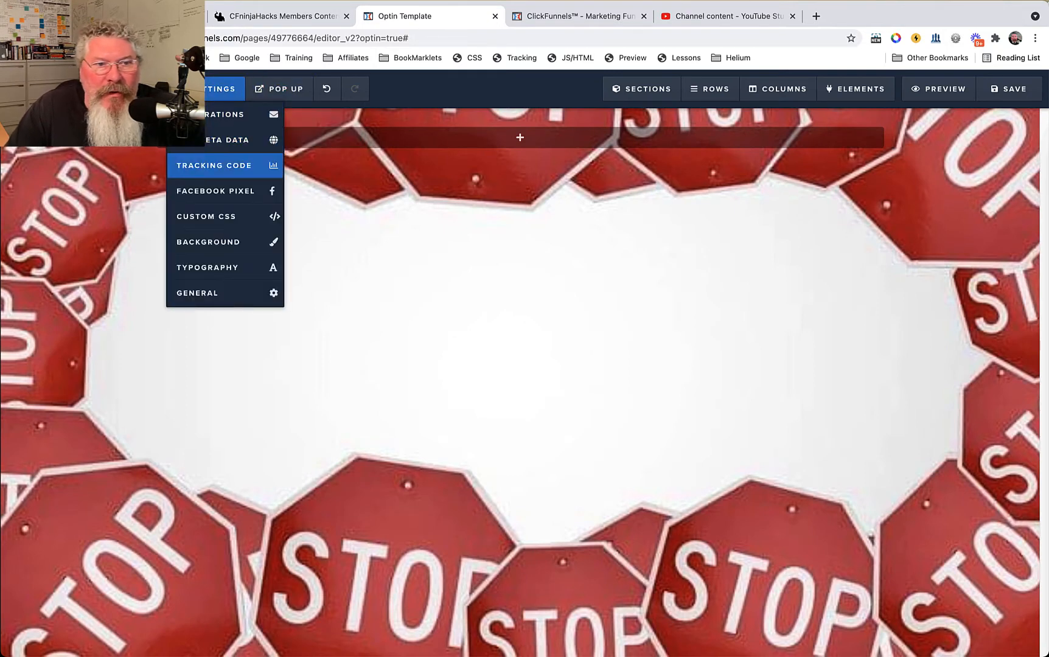
pyautogui.click(213, 241)
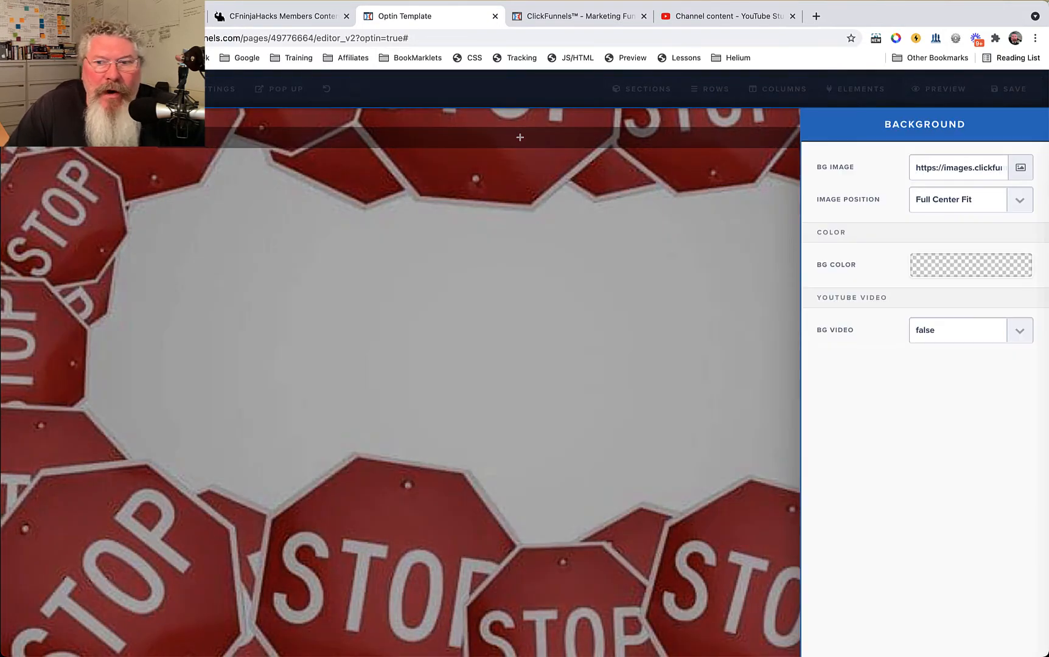
pyautogui.click(958, 199)
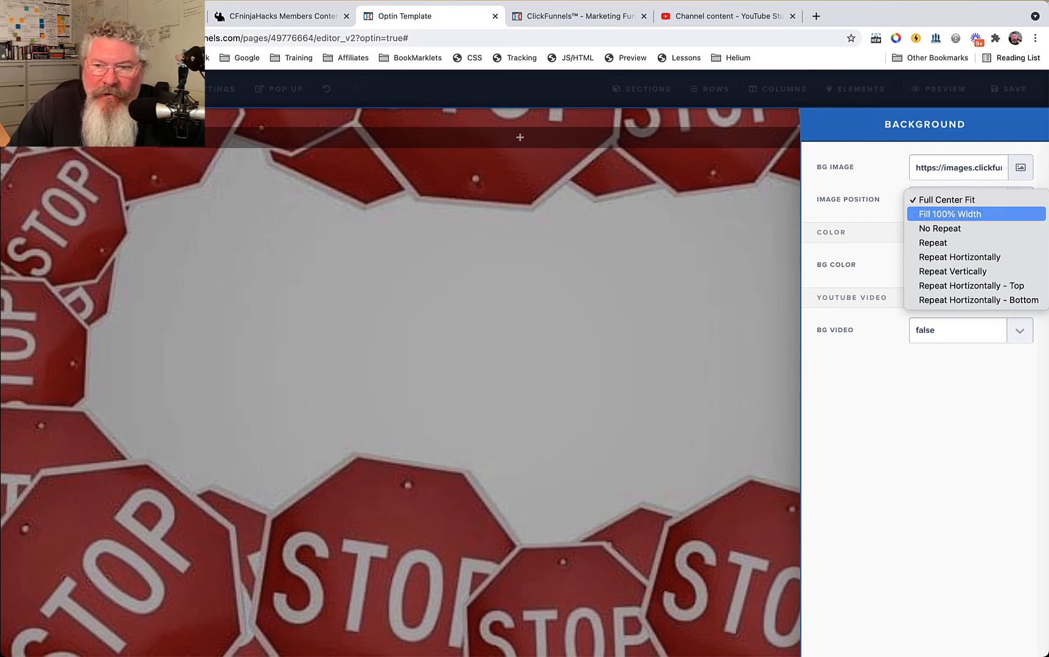
pyautogui.click(949, 214)
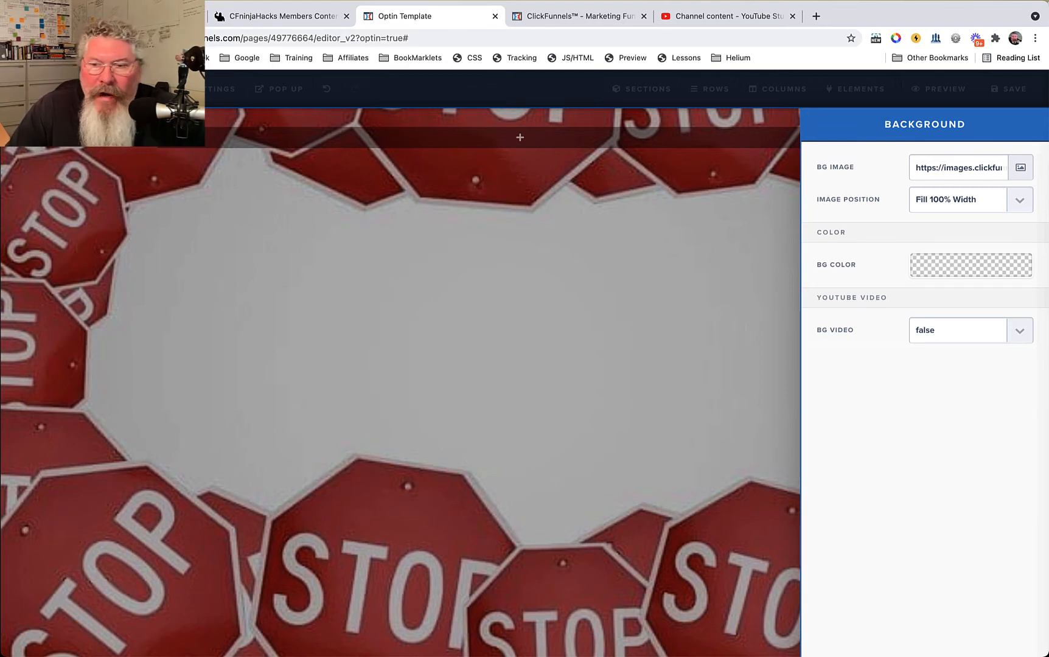
pyautogui.click(958, 199)
pyautogui.click(940, 214)
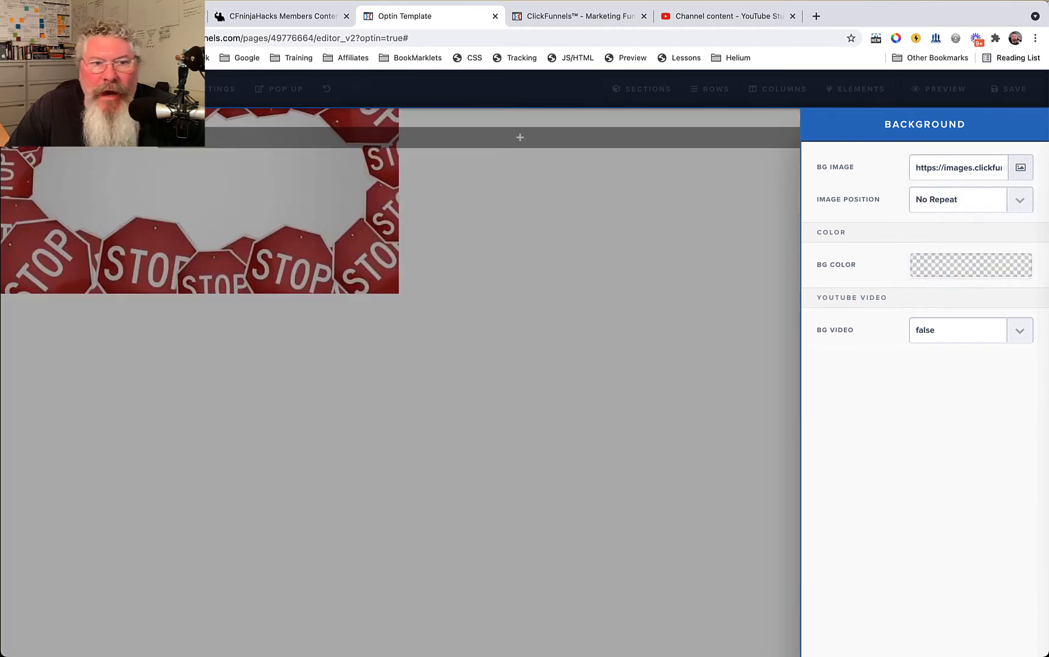
pyautogui.click(959, 200)
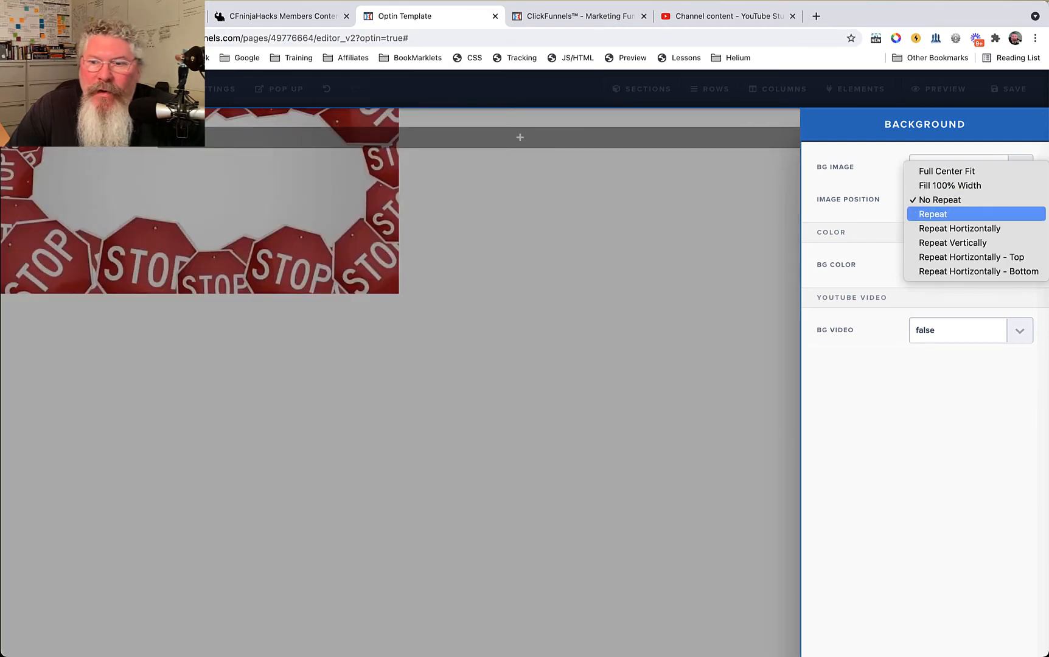
pyautogui.click(932, 213)
# - Try Repeat Hortizontally, Repeat Vertically and the Top and Bottom horizontal repeats for the background image, and restore Full Center Fit
pyautogui.click(959, 199)
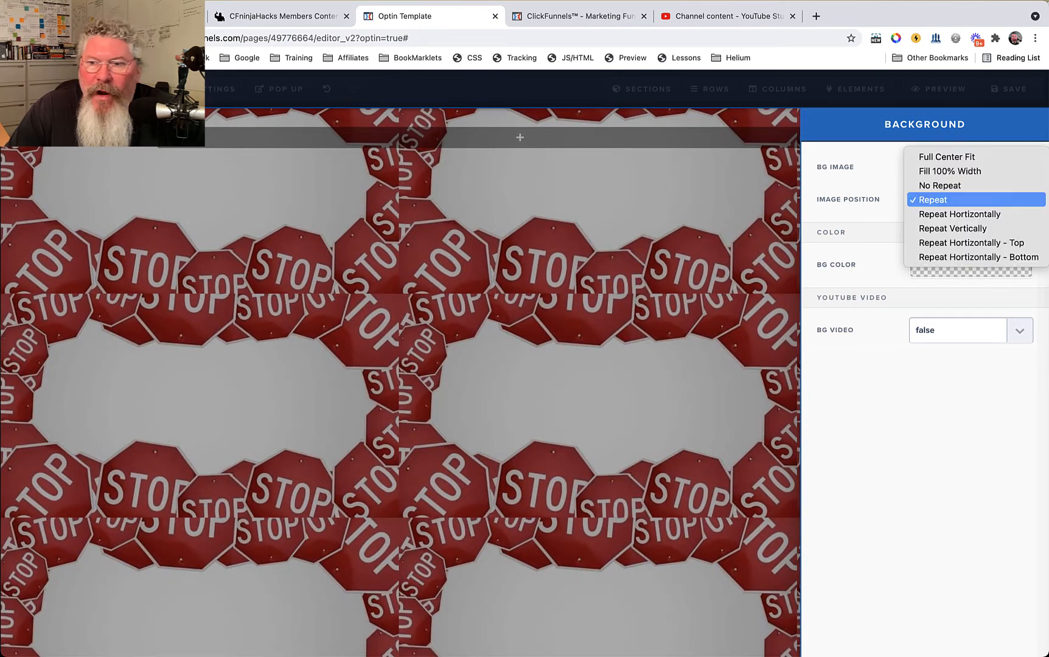
pyautogui.click(949, 213)
pyautogui.click(958, 199)
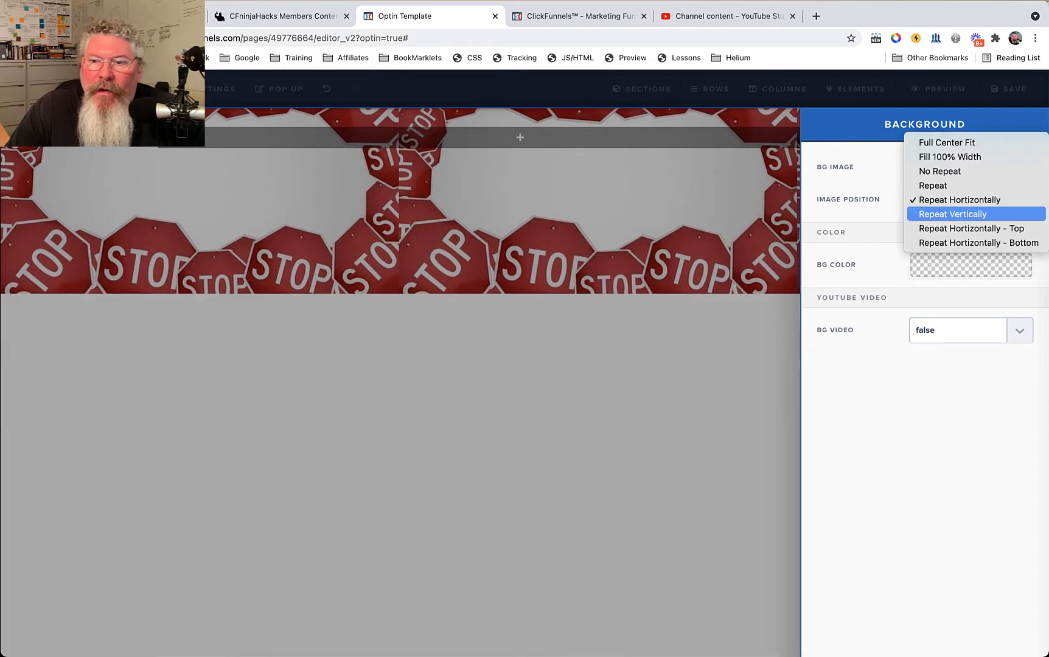
pyautogui.click(949, 213)
pyautogui.click(958, 200)
pyautogui.click(971, 214)
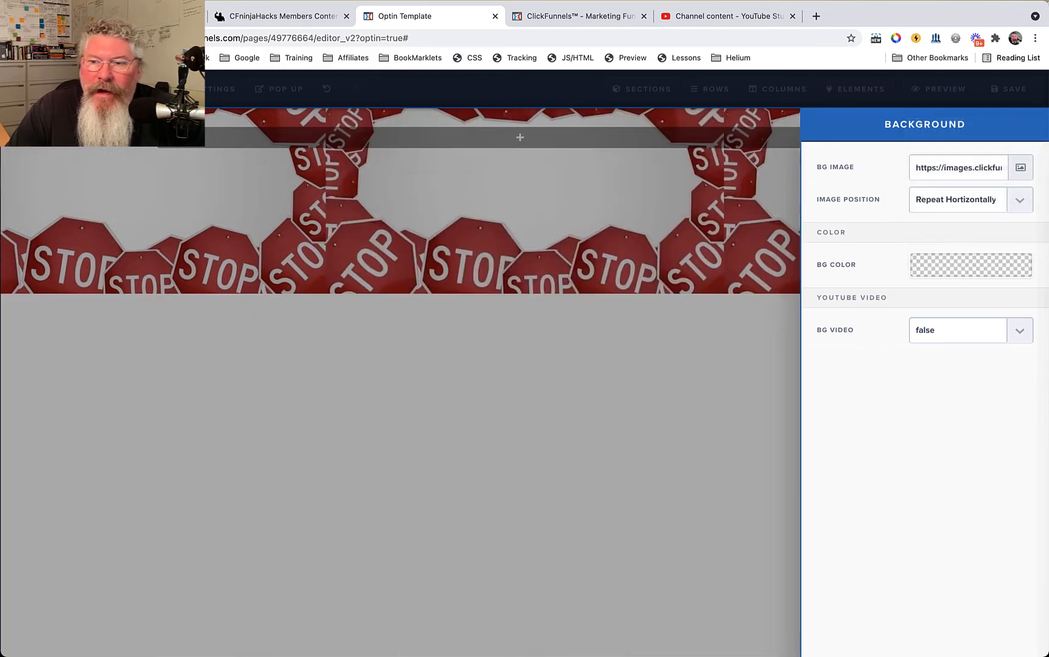
pyautogui.click(958, 200)
pyautogui.click(978, 228)
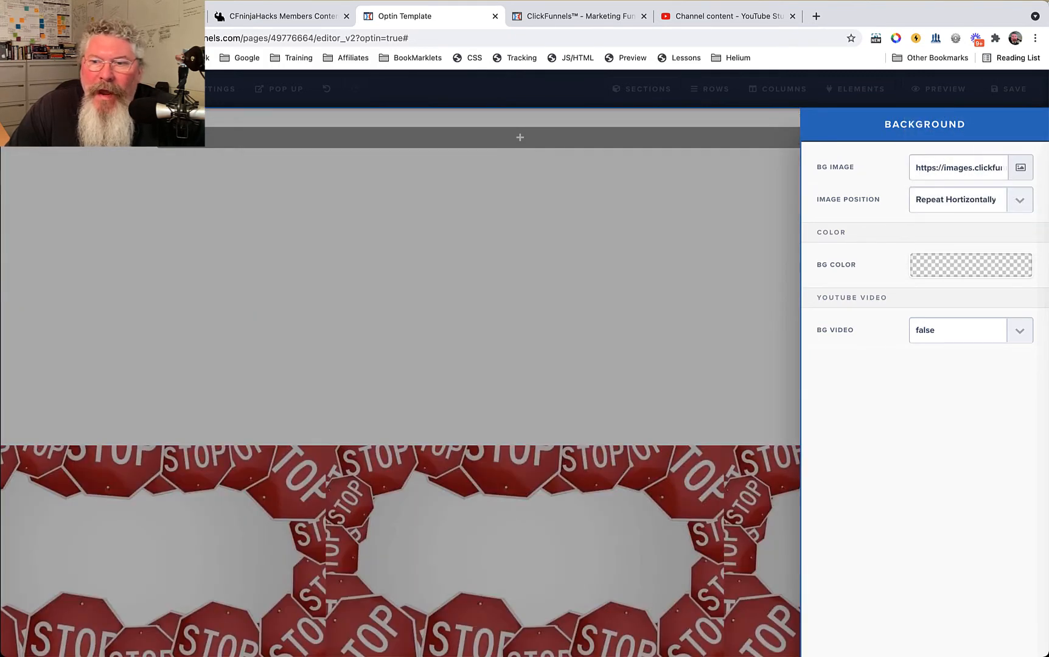
pyautogui.click(958, 200)
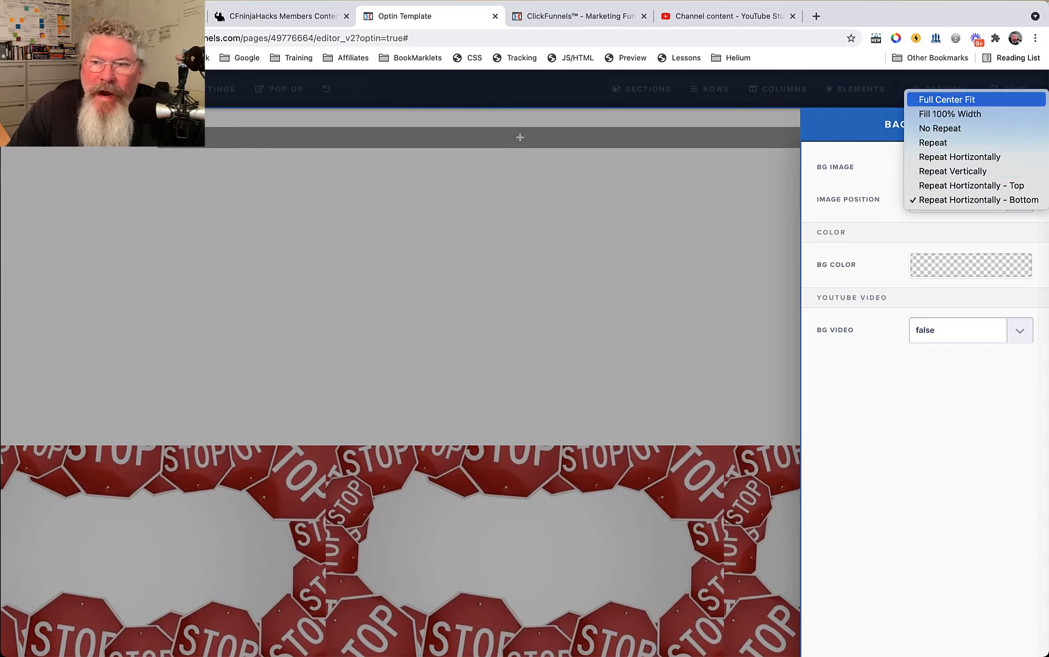
pyautogui.click(946, 99)
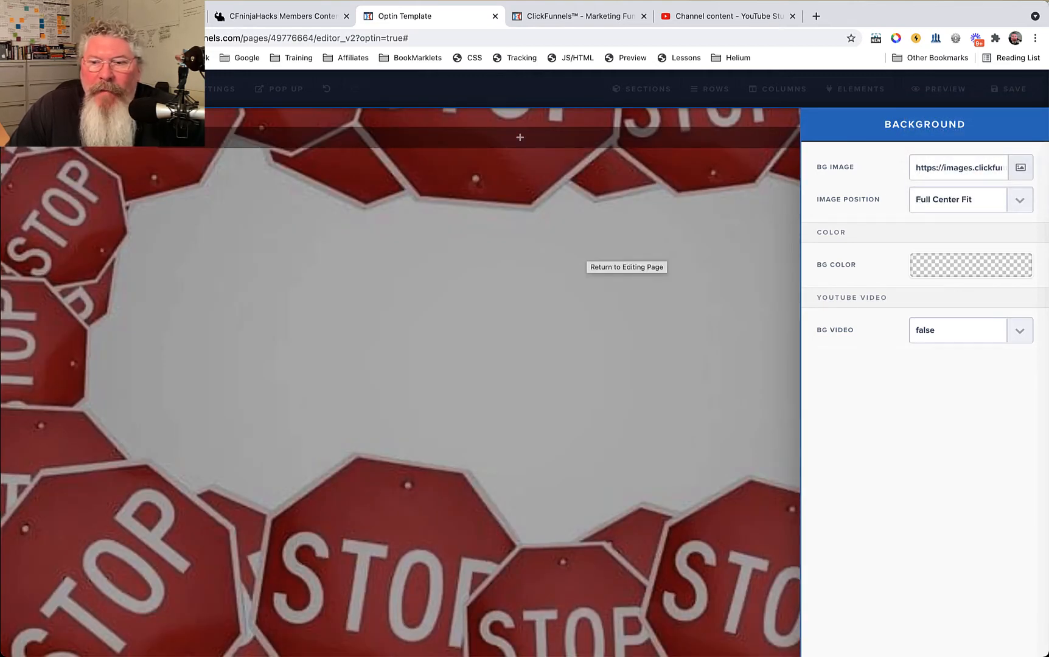
# - Set the page's background color to yellow #ffe300, comparing it with the transparent recent color, and save the page
pyautogui.click(970, 265)
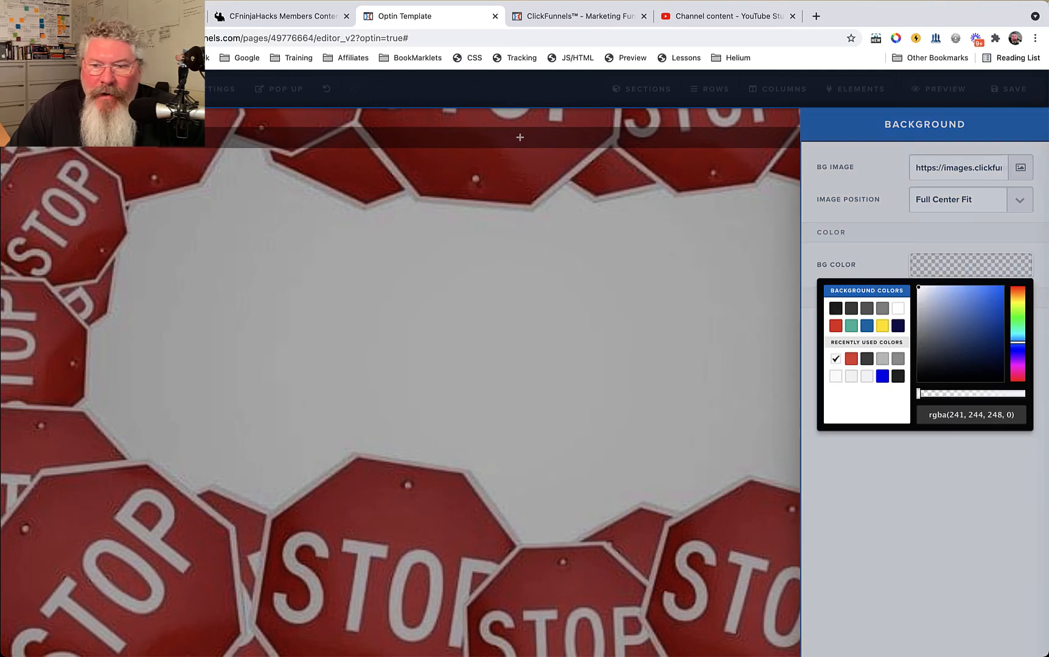
pyautogui.click(882, 326)
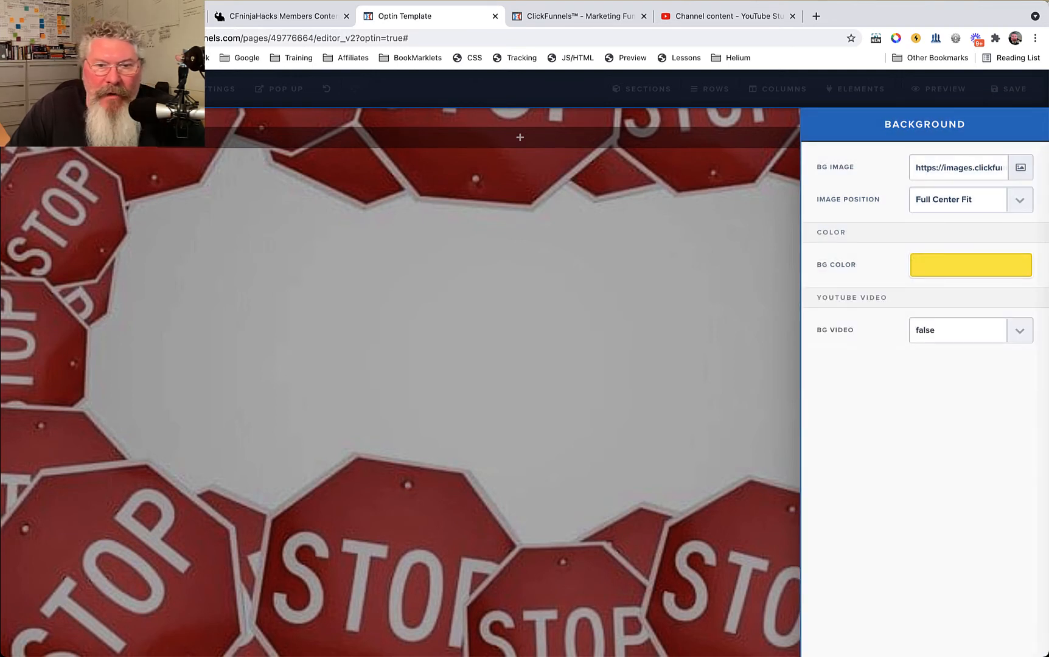
pyautogui.click(971, 265)
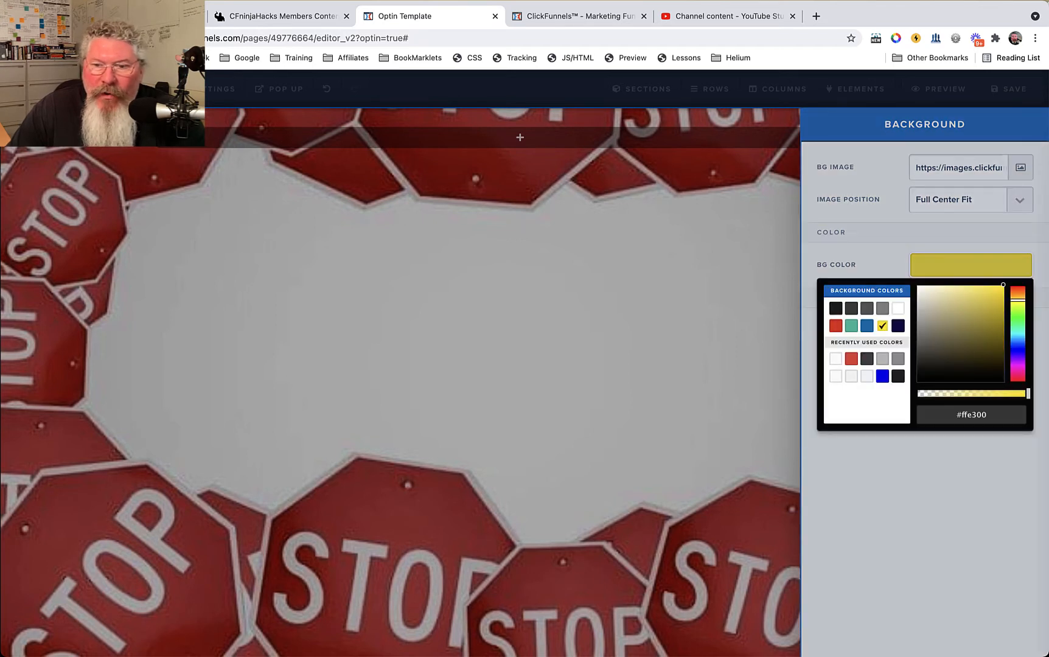
pyautogui.click(835, 359)
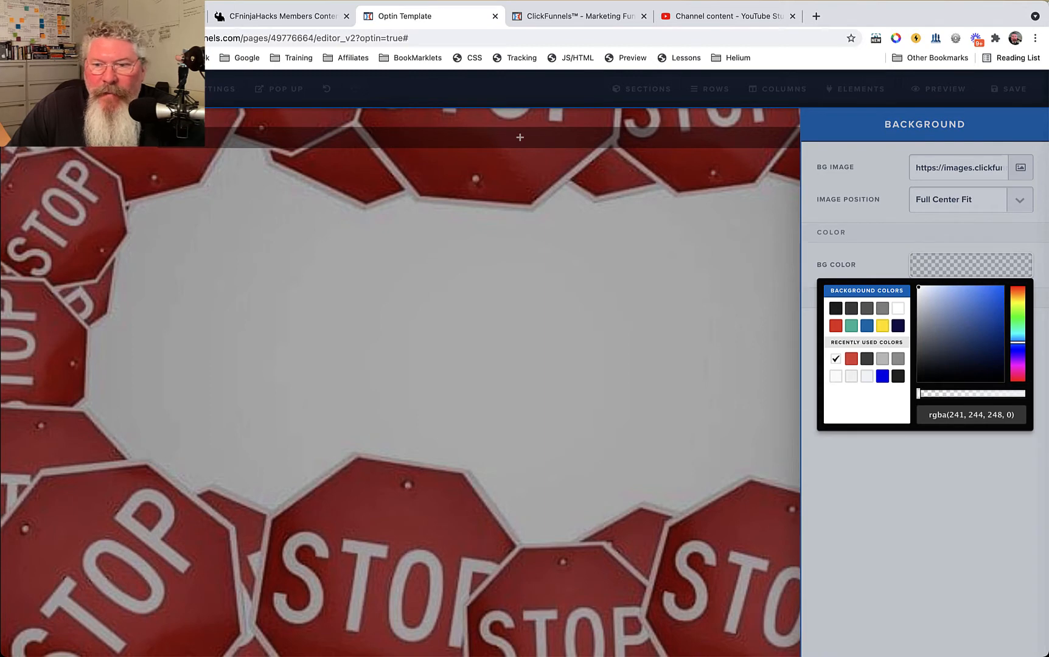
pyautogui.click(882, 326)
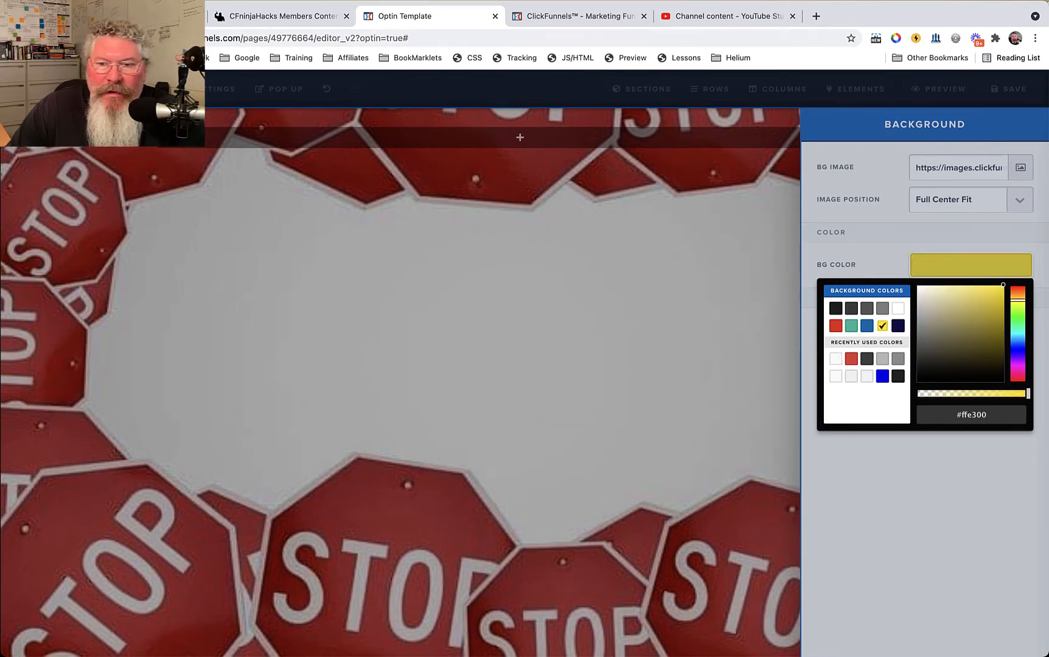
pyautogui.press('Escape')
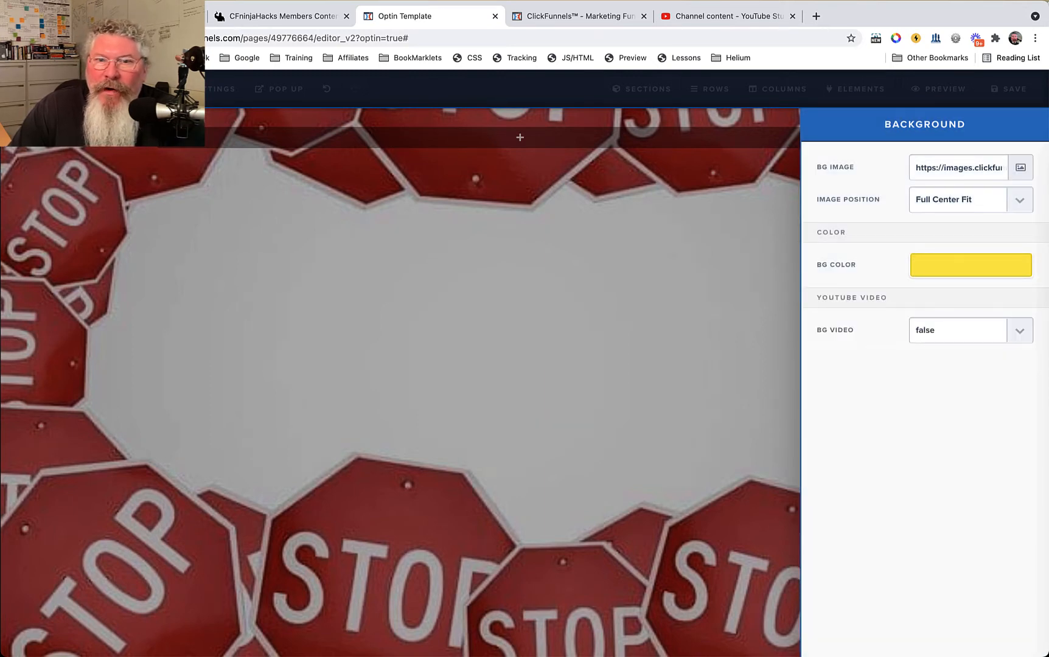
pyautogui.press('Escape')
pyautogui.click(1008, 89)
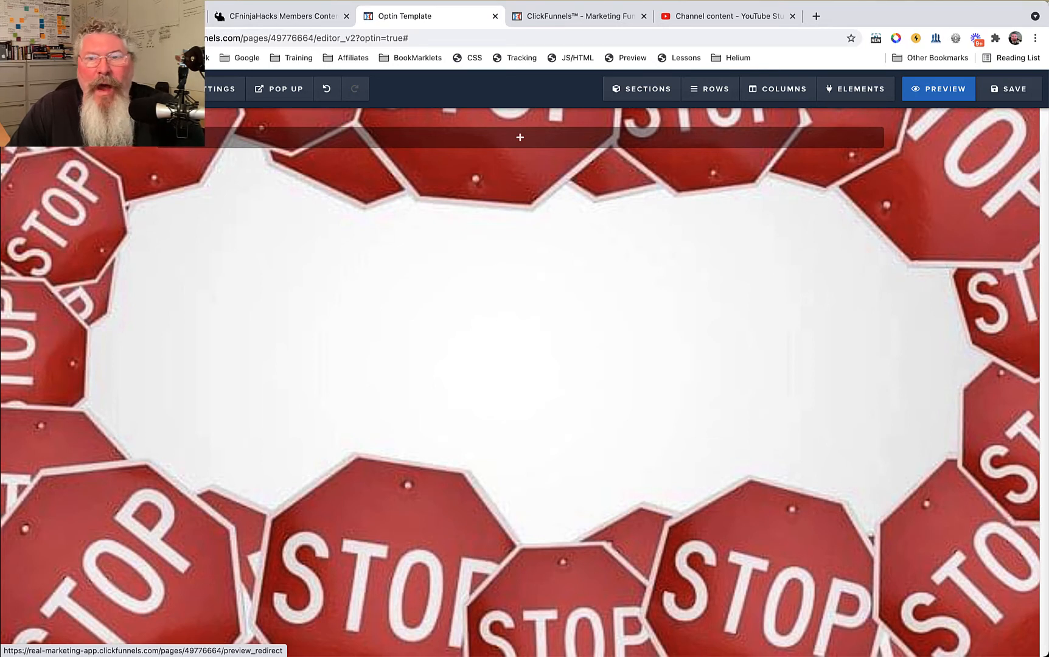
# - Preview the saved Optin page with its STOP signs background twice and return to the page editor
pyautogui.click(938, 89)
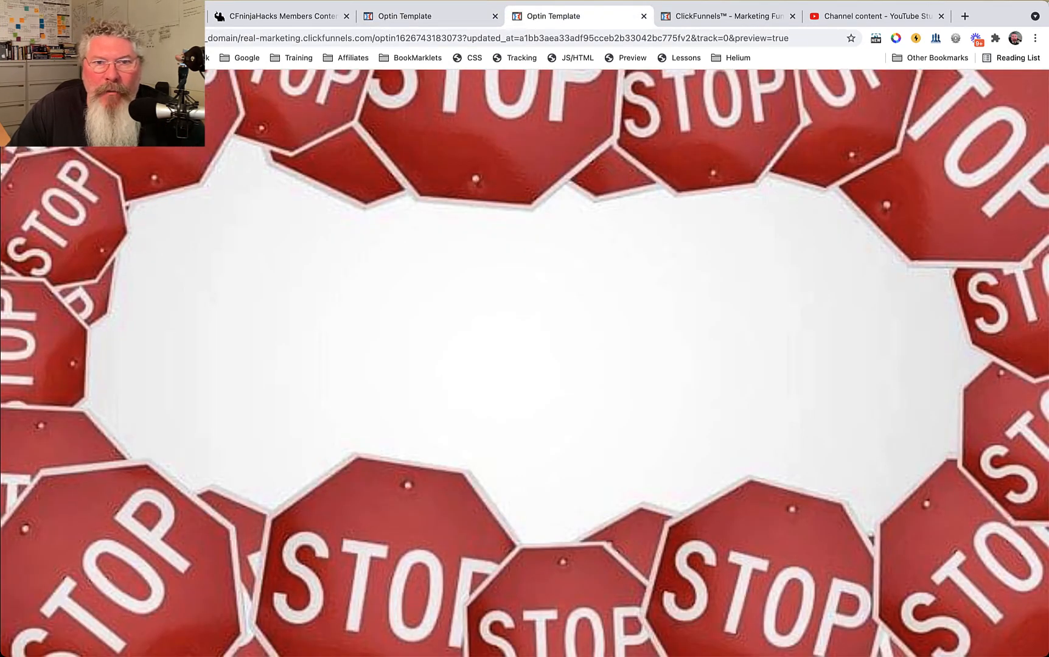
pyautogui.click(420, 16)
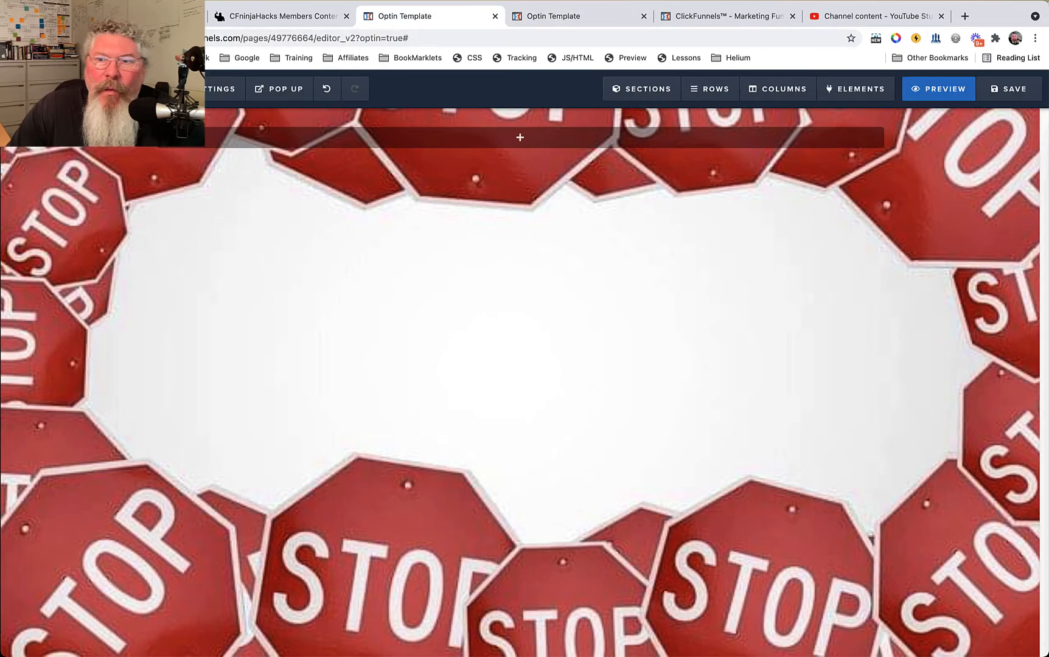
pyautogui.click(938, 89)
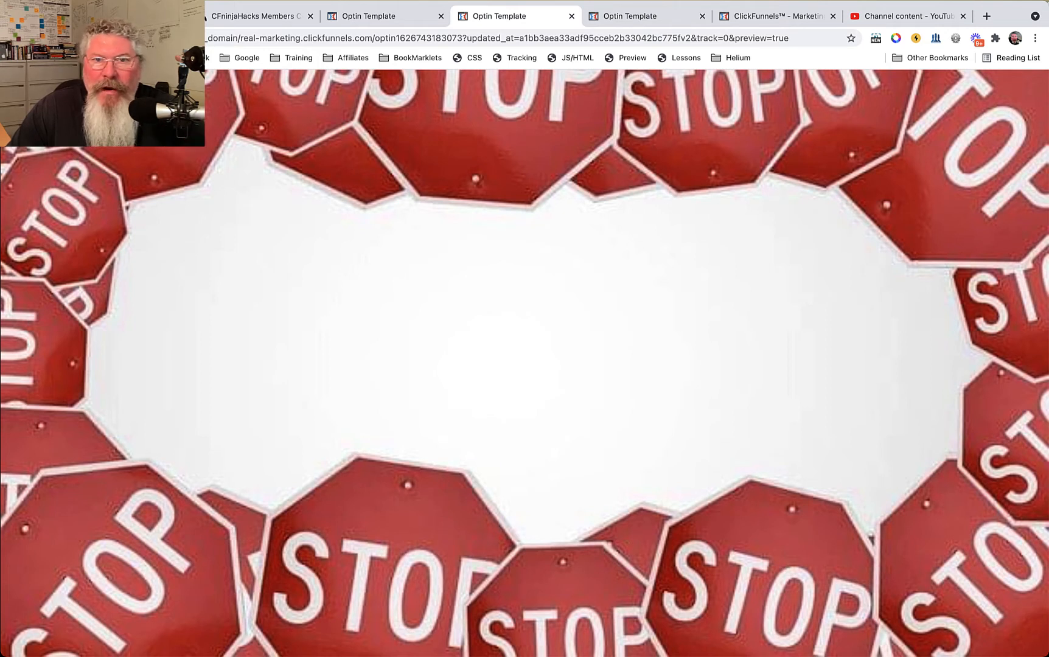
pyautogui.hotkey('ctrl', 'shift', 'Tab')
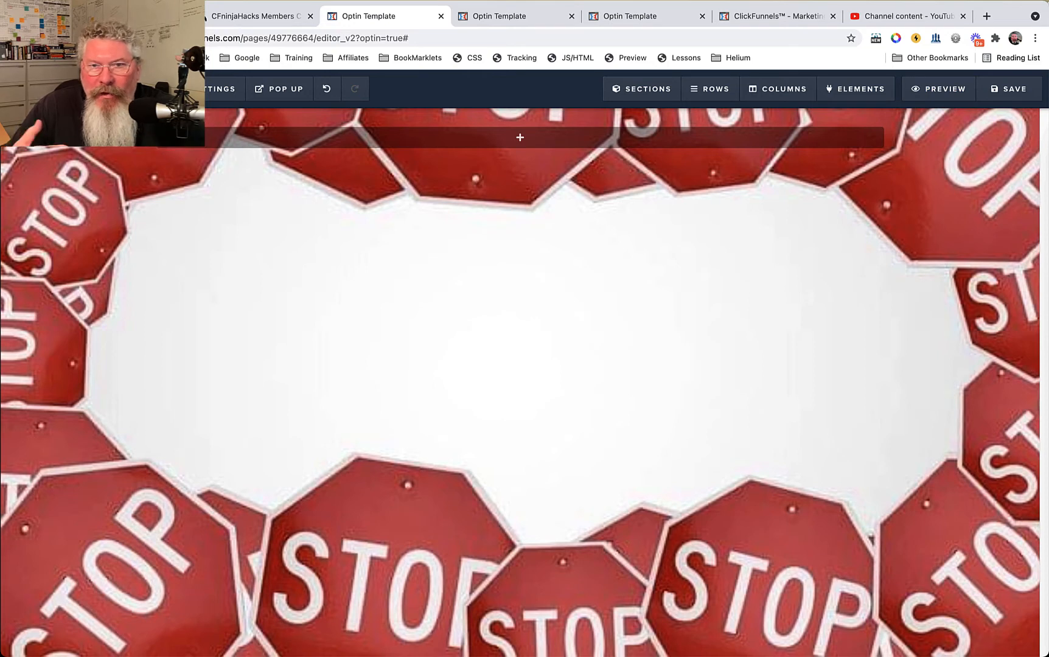
# - Set the page's background color to the fully transparent white rgba(255, 255, 255, 0) from the recently used colors
pyautogui.moveTo(224, 89)
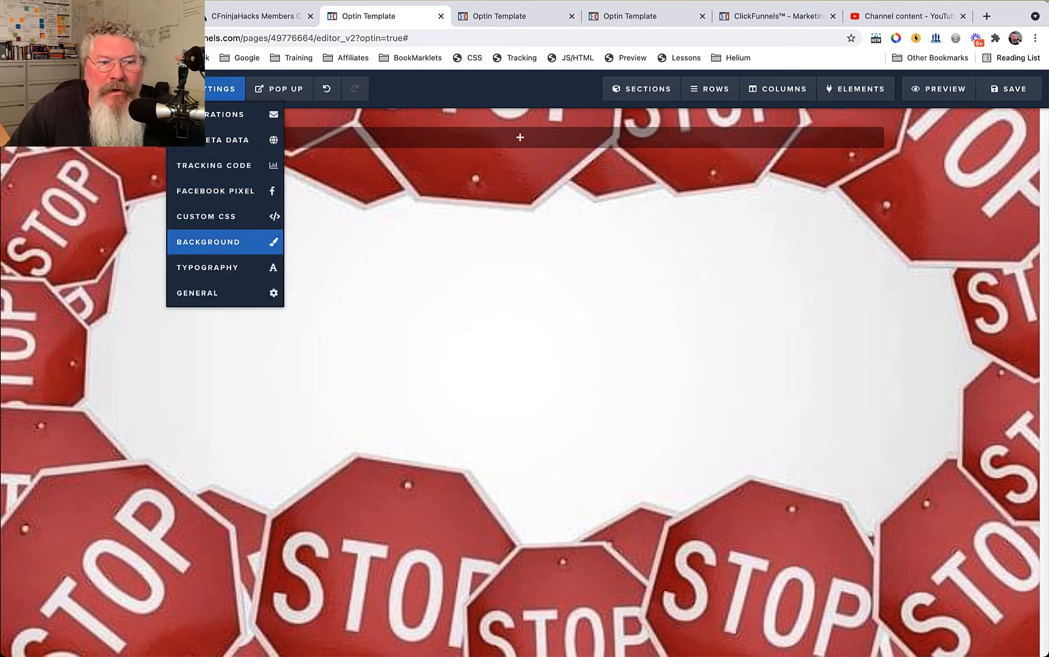
pyautogui.click(226, 242)
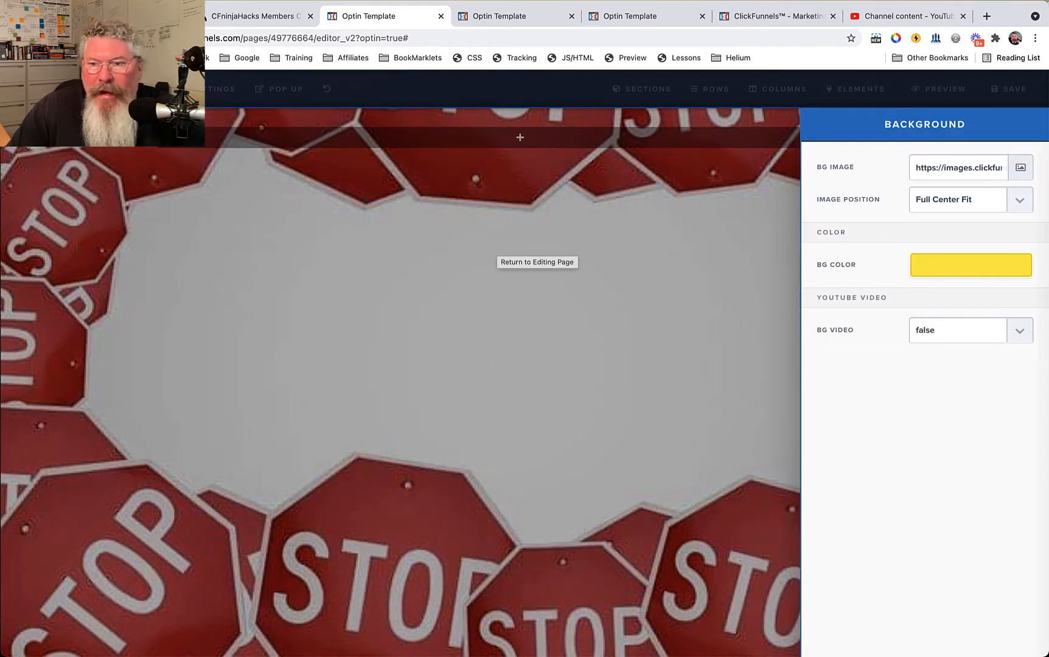
pyautogui.click(971, 264)
pyautogui.click(835, 376)
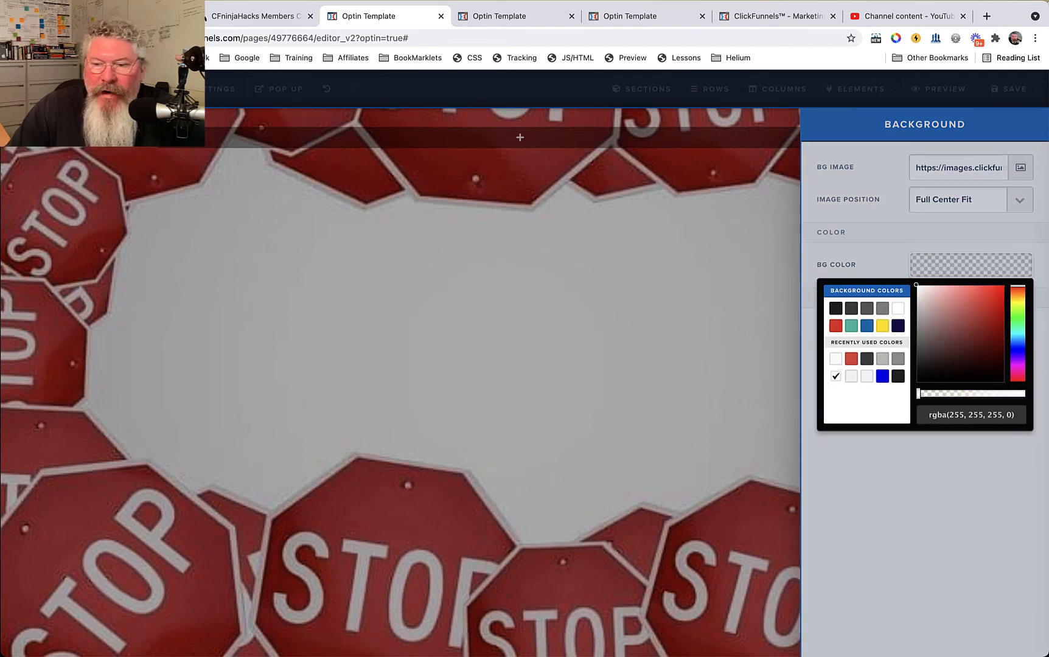
pyautogui.moveTo(919, 393)
pyautogui.mouseDown()
pyautogui.moveTo(982, 394)
pyautogui.moveTo(918, 393)
pyautogui.mouseUp()
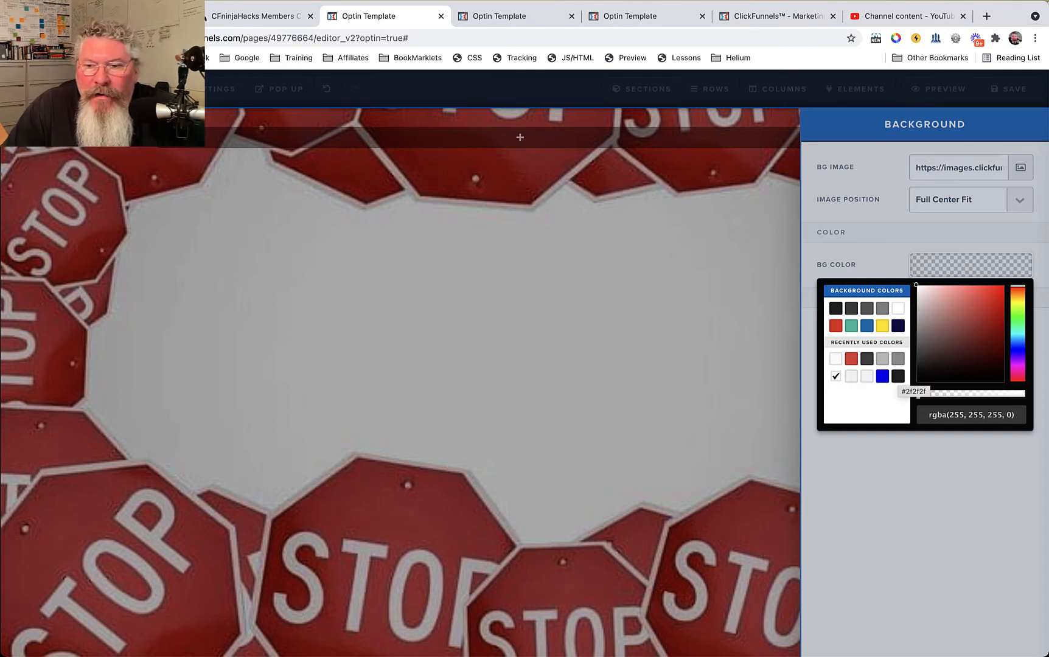
# - Set the page's background color to black #000000, starting from the recent color #2f2f2f, and save the page
pyautogui.click(897, 376)
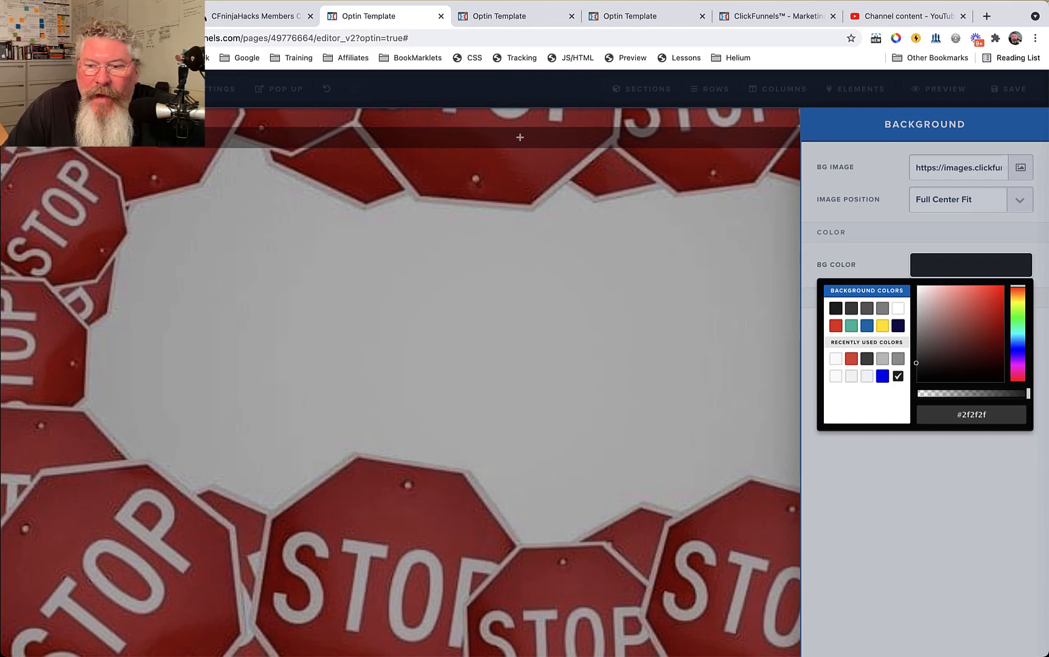
pyautogui.moveTo(962, 415); pyautogui.dragTo(988, 415)
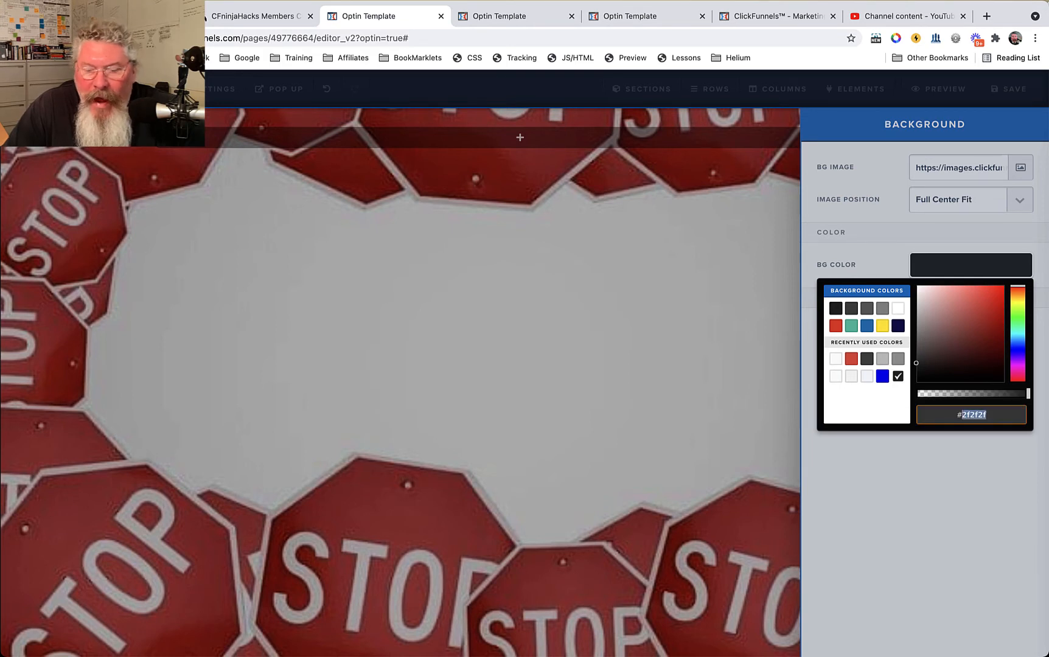
pyautogui.write('0000')
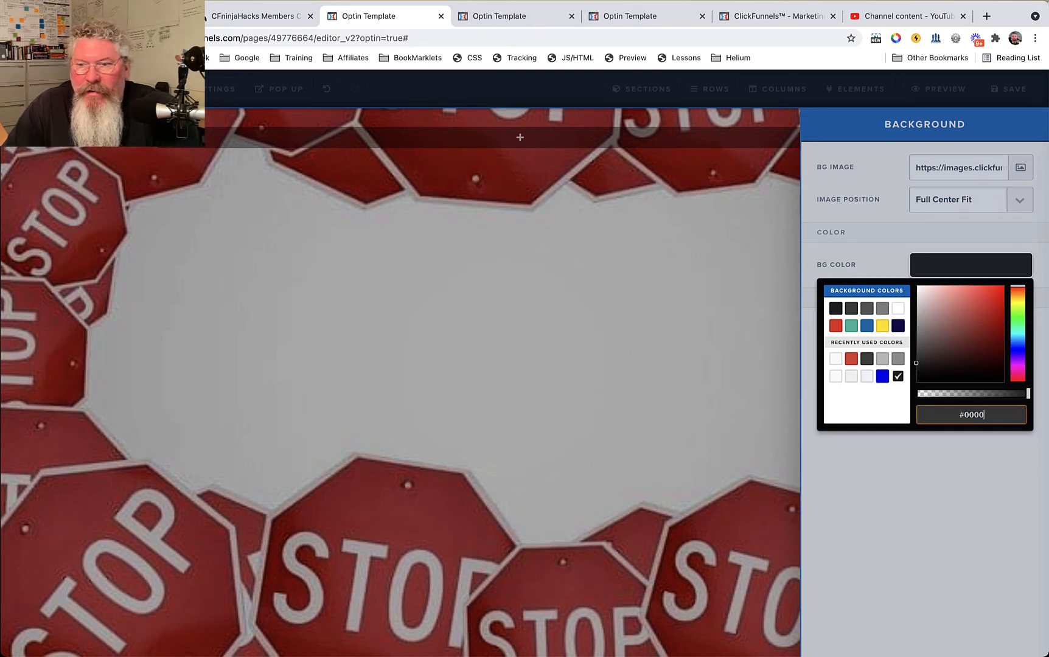
pyautogui.write('00')
pyautogui.press('Return')
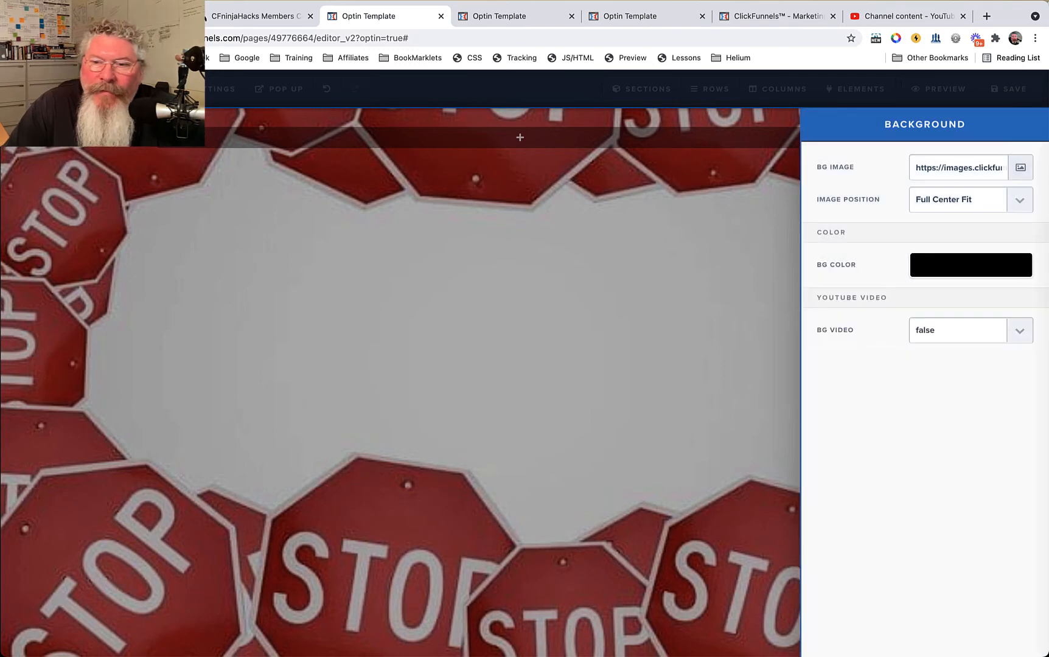
pyautogui.press('Escape')
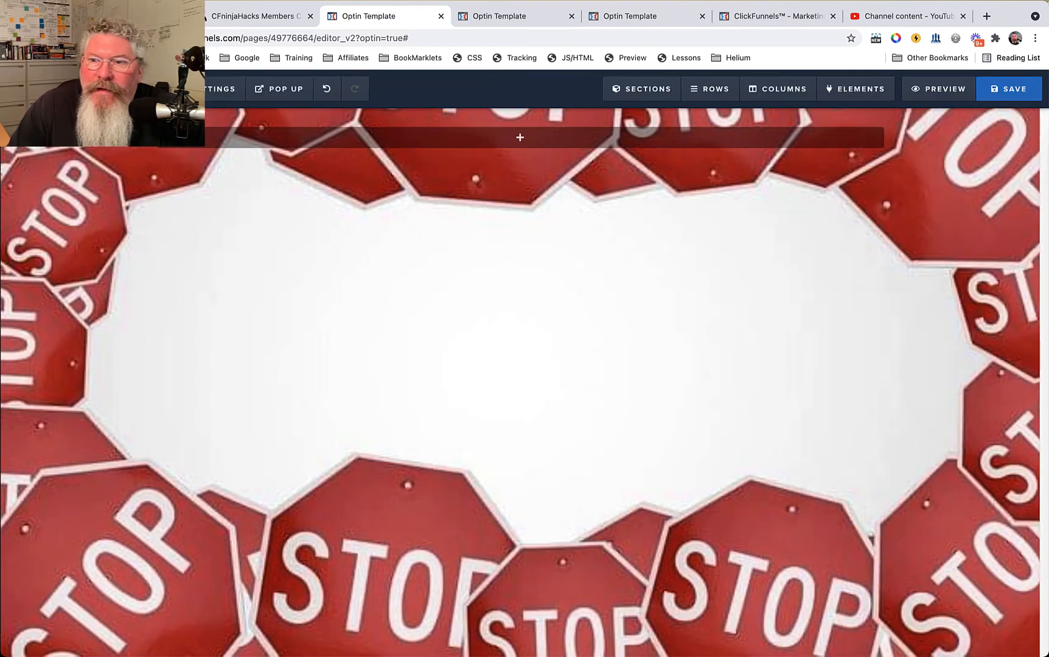
pyautogui.click(1008, 89)
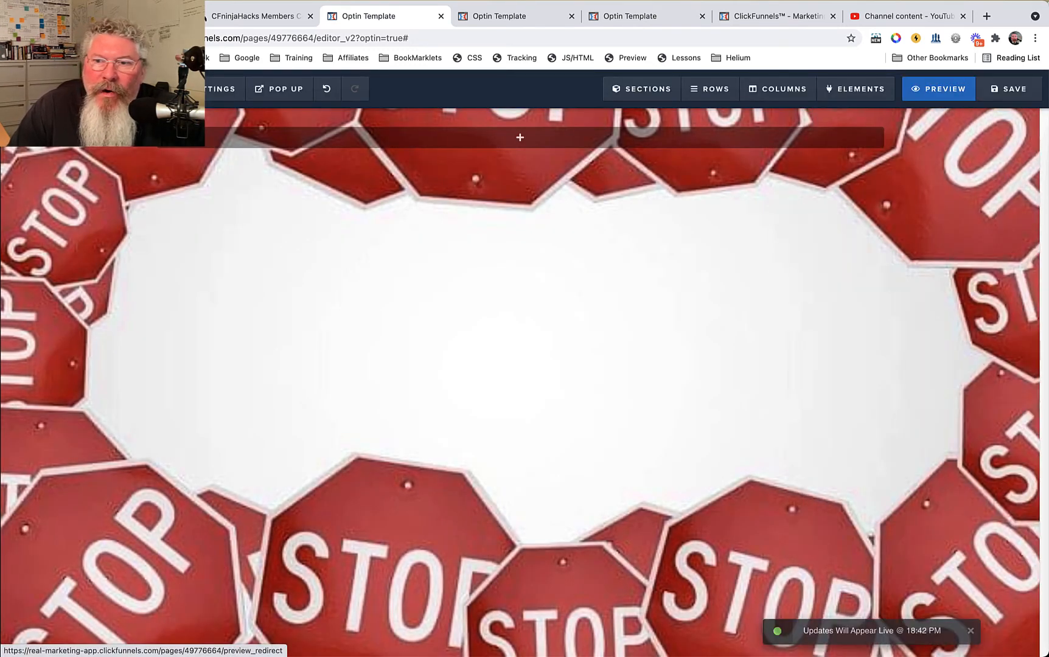
# - Preview the saved page with the black background color setting twice and return to the page editor
pyautogui.click(939, 89)
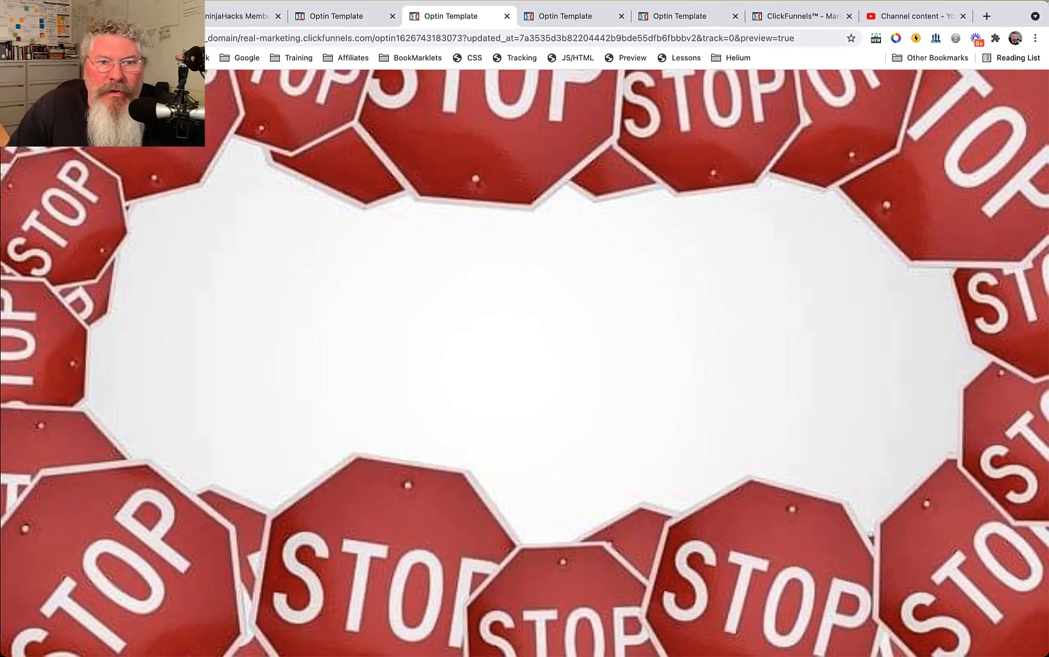
pyautogui.click(340, 16)
pyautogui.click(933, 89)
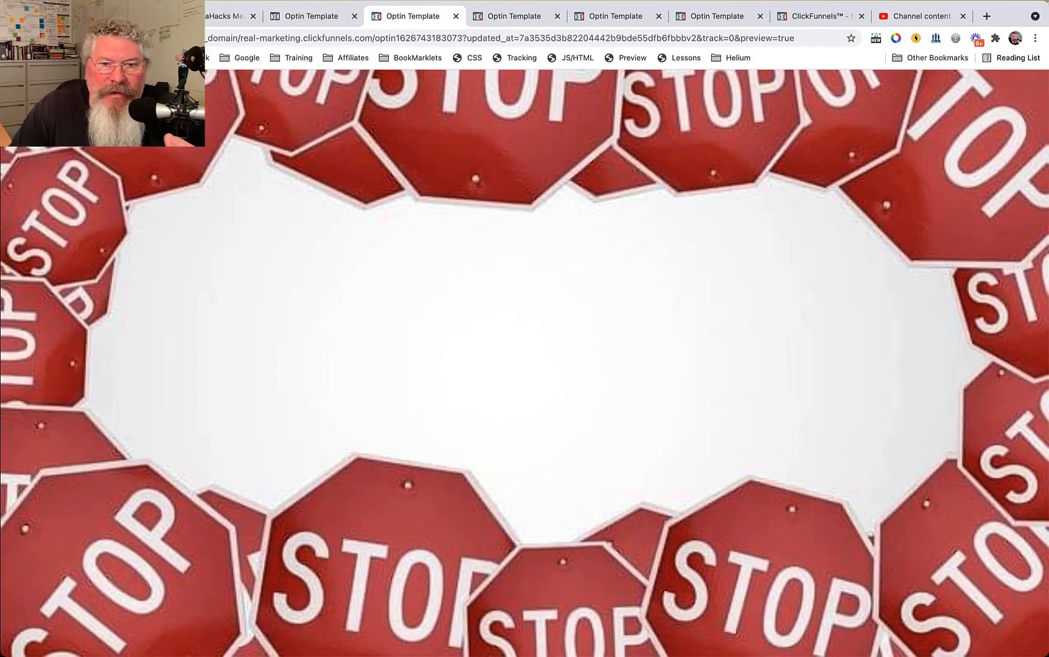
pyautogui.click(322, 16)
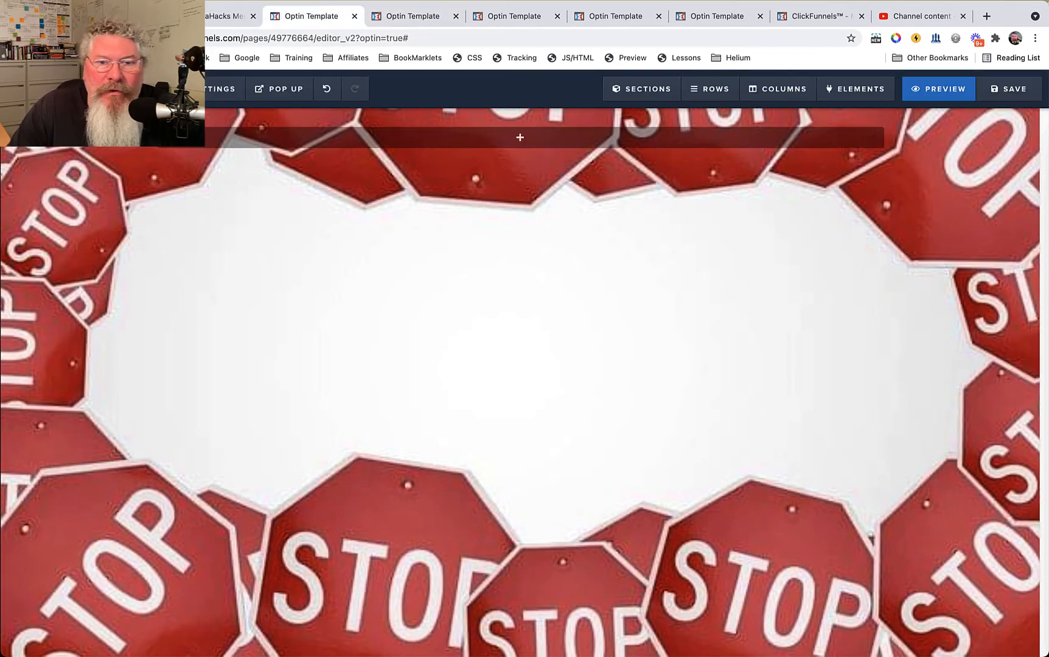
# - Set the page's background color to white and reduce its opacity to zero, giving rgba(255, 255, 255, 0)
pyautogui.moveTo(225, 89)
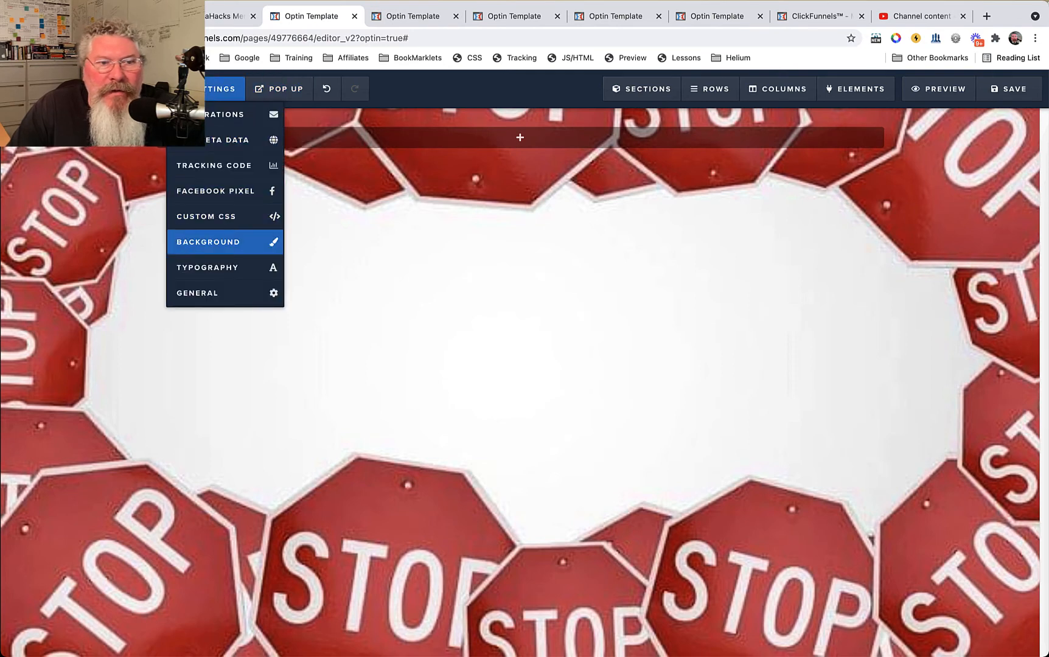
pyautogui.click(225, 242)
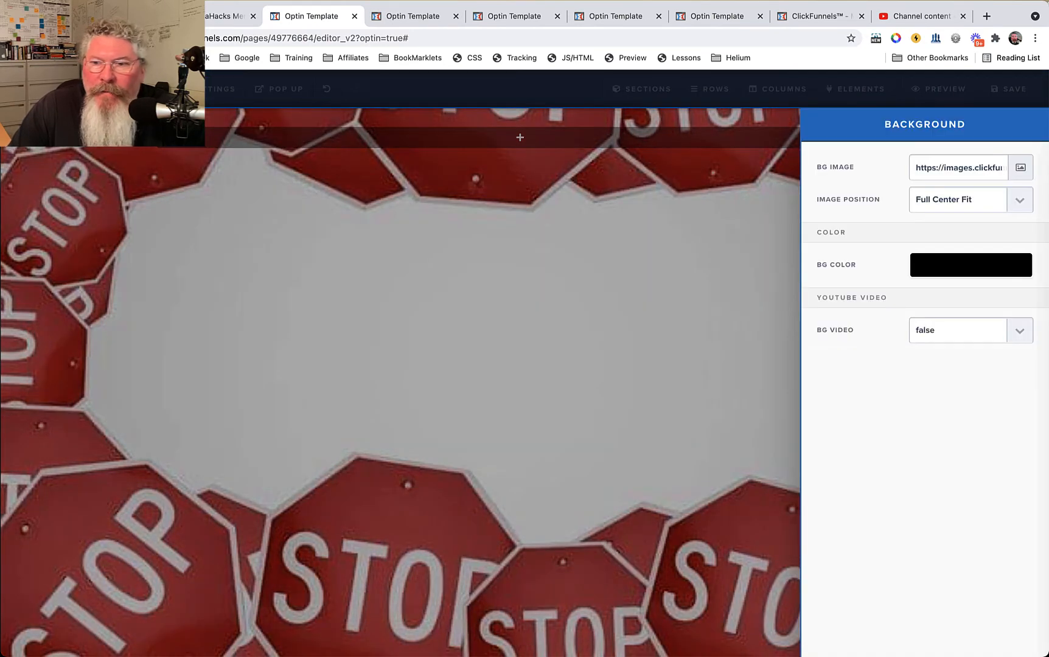
pyautogui.click(971, 266)
pyautogui.click(897, 308)
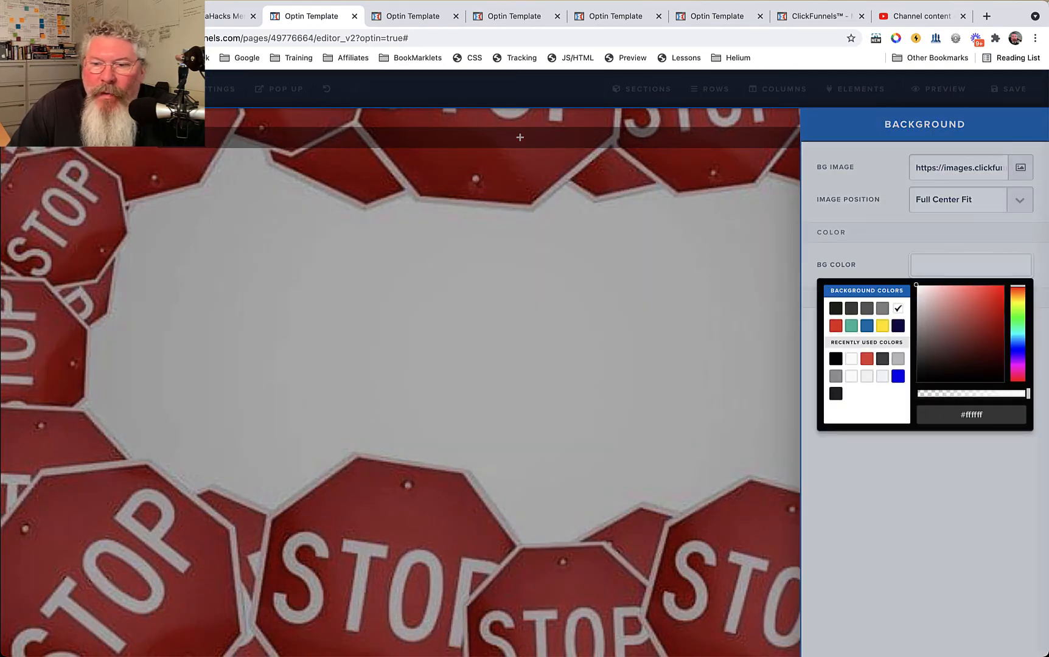
pyautogui.moveTo(1028, 394); pyautogui.dragTo(918, 393)
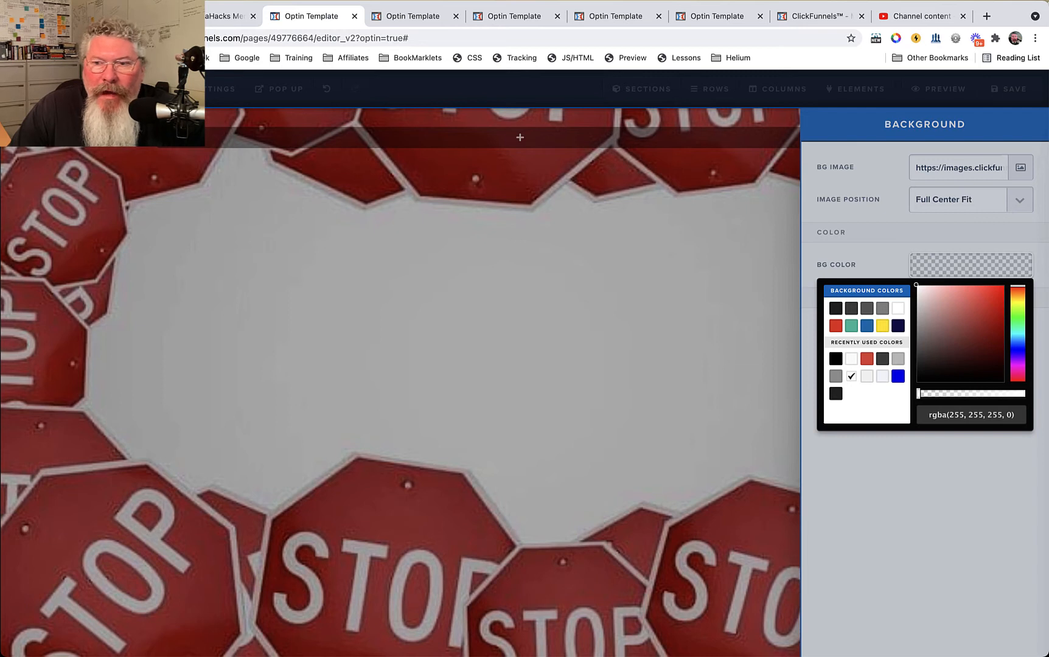
pyautogui.press('Escape')
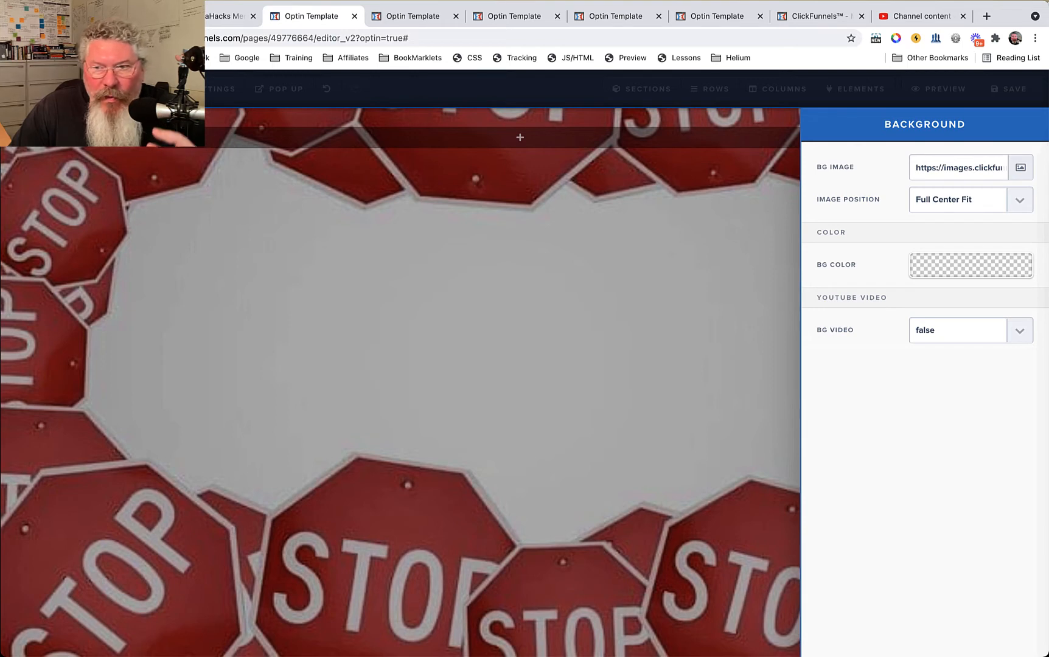
# - View the image library without choosing a picture, and remove the page's background image by clearing its URL
pyautogui.click(1020, 167)
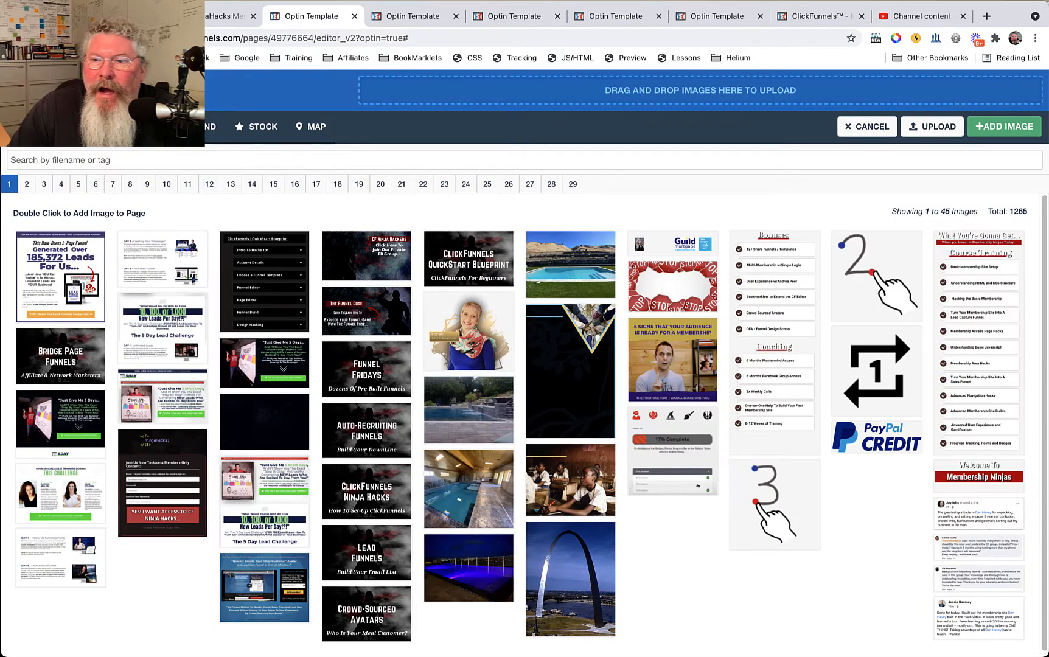
pyautogui.click(866, 127)
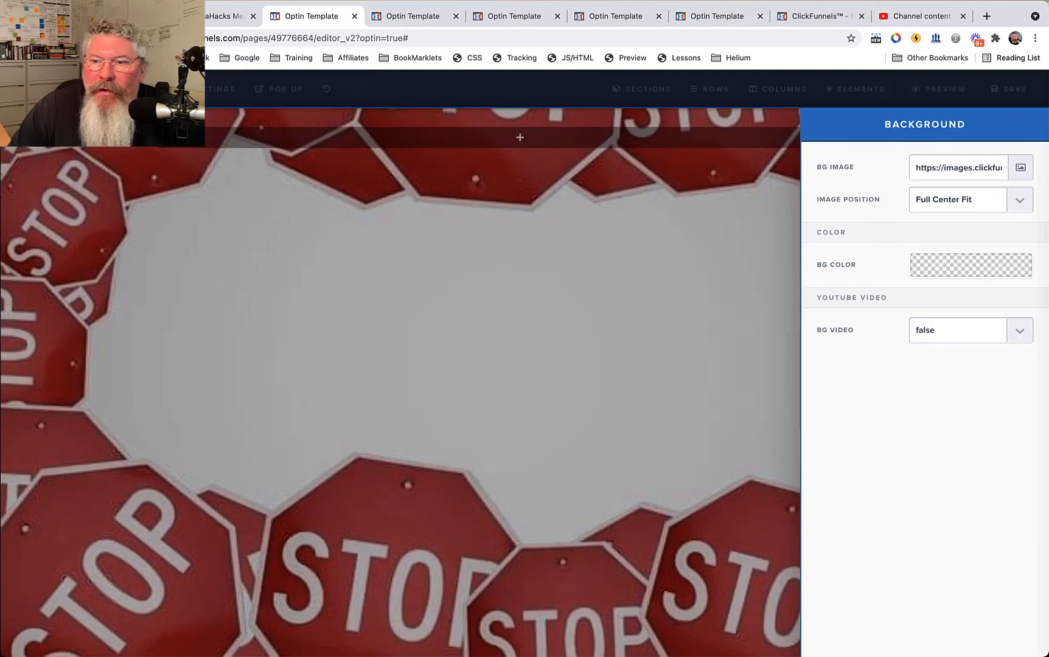
pyautogui.click(936, 168)
pyautogui.press('super+a')
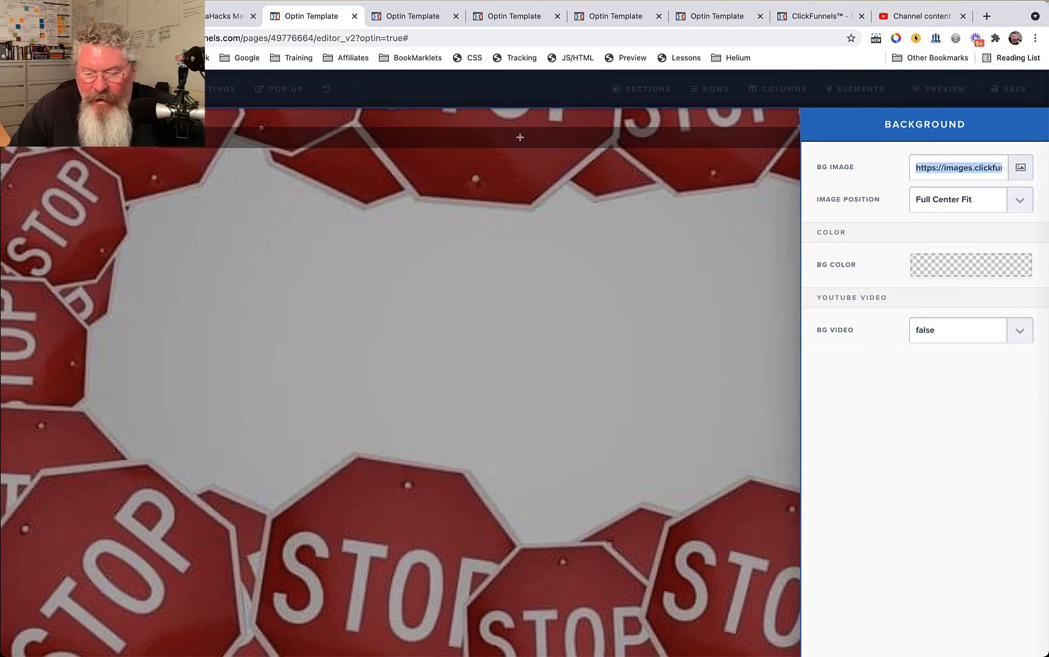
pyautogui.press('BackSpace')
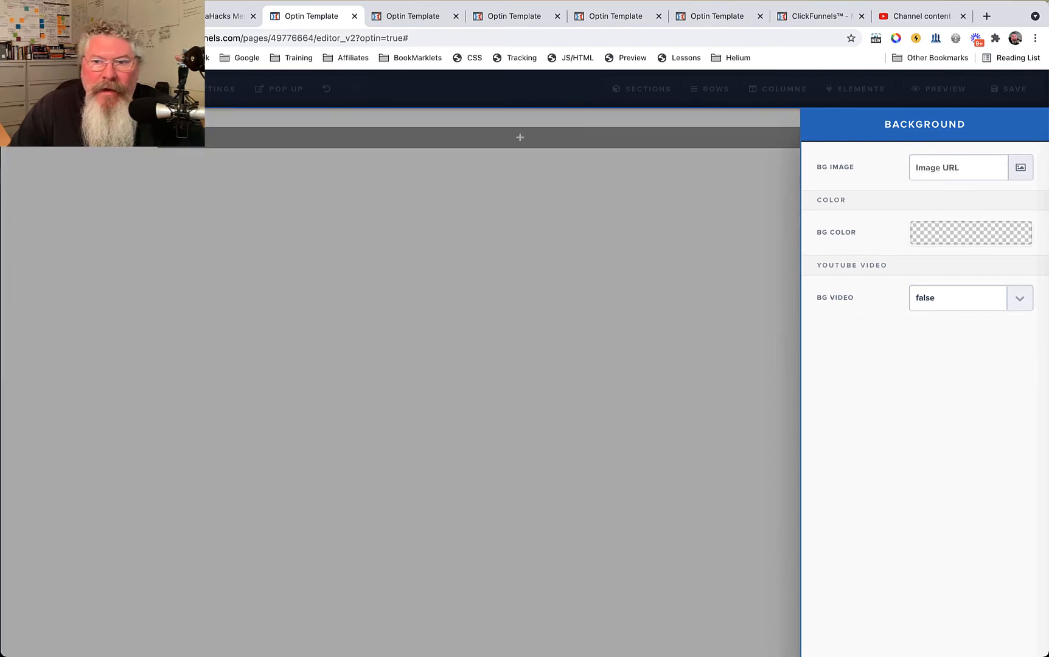
# - Set BG Video to true, switch to YouTube Studio and copy the link of the Sep 24, 2021 video about content appearing on a ClickFunnels page
pyautogui.click(956, 297)
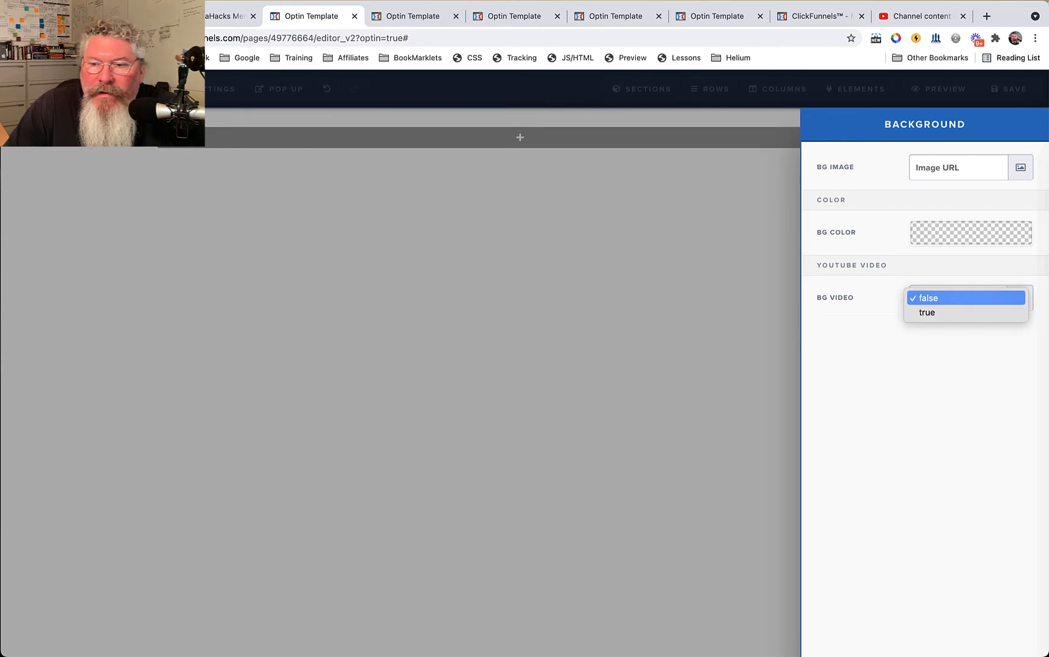
pyautogui.click(966, 312)
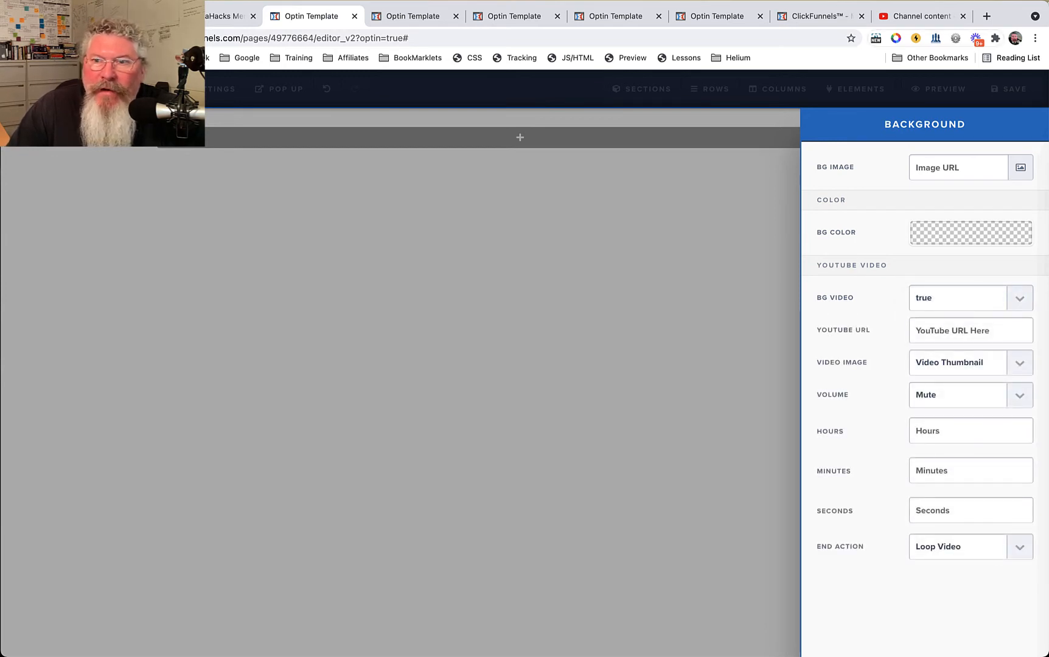
pyautogui.click(921, 17)
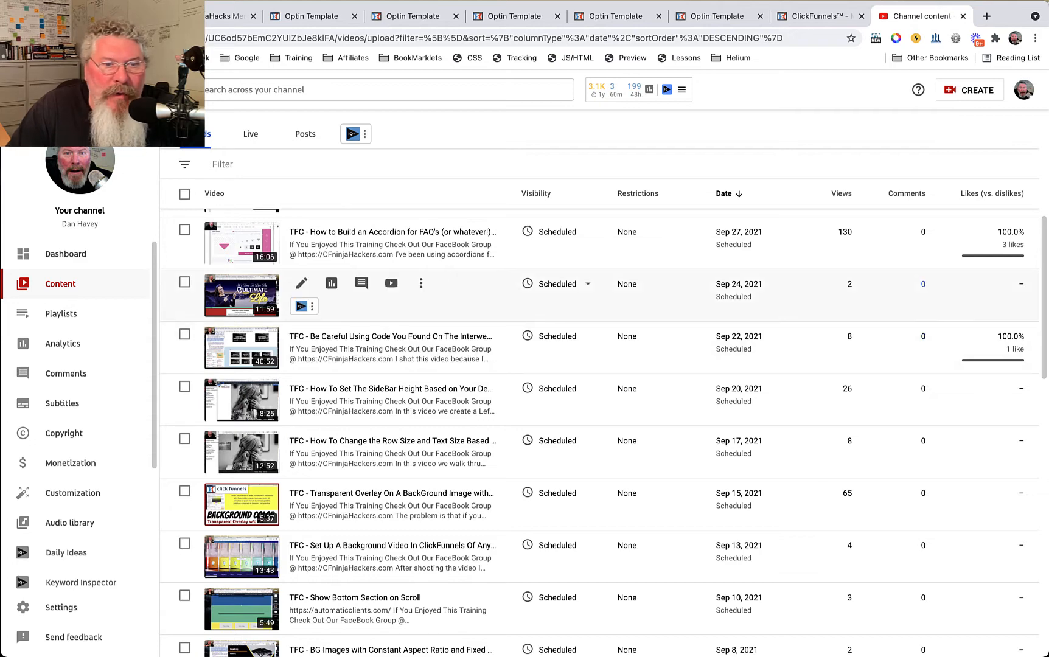
pyautogui.rightClick(391, 283)
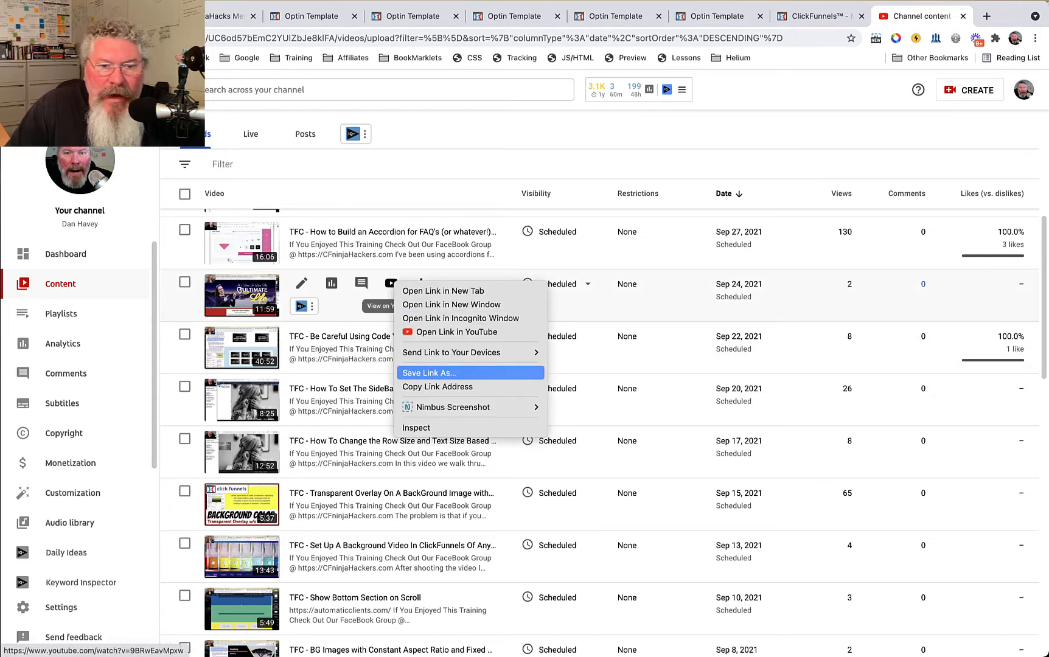
pyautogui.click(438, 388)
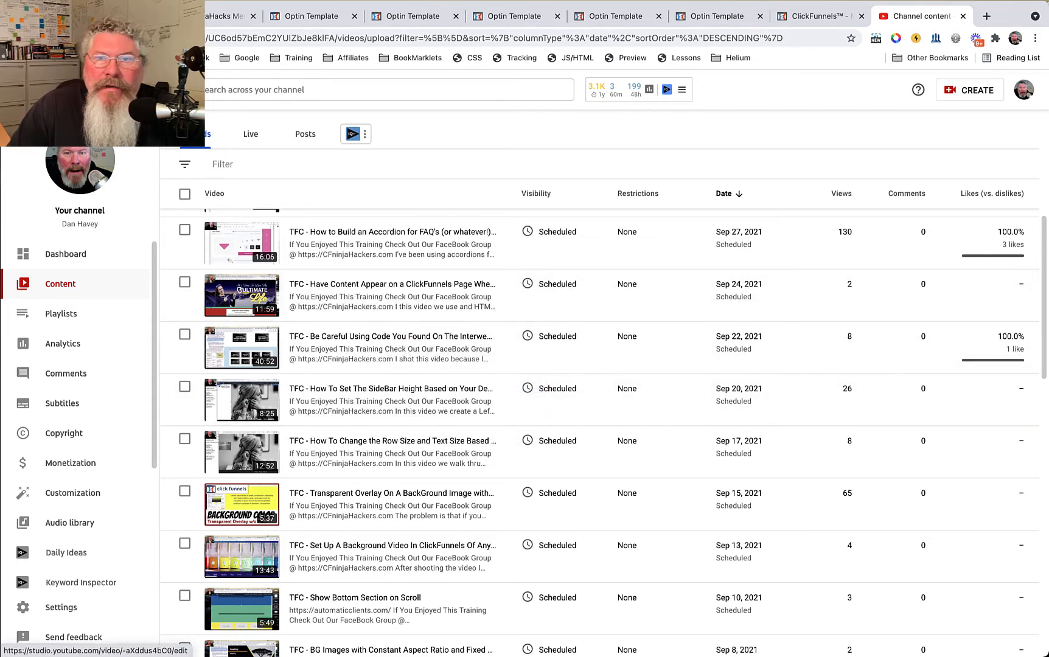
# - Return to the page editor, paste the copied link as the background video's YouTube URL and keep Video Thumbnail as its video image
pyautogui.click(413, 16)
pyautogui.click(514, 17)
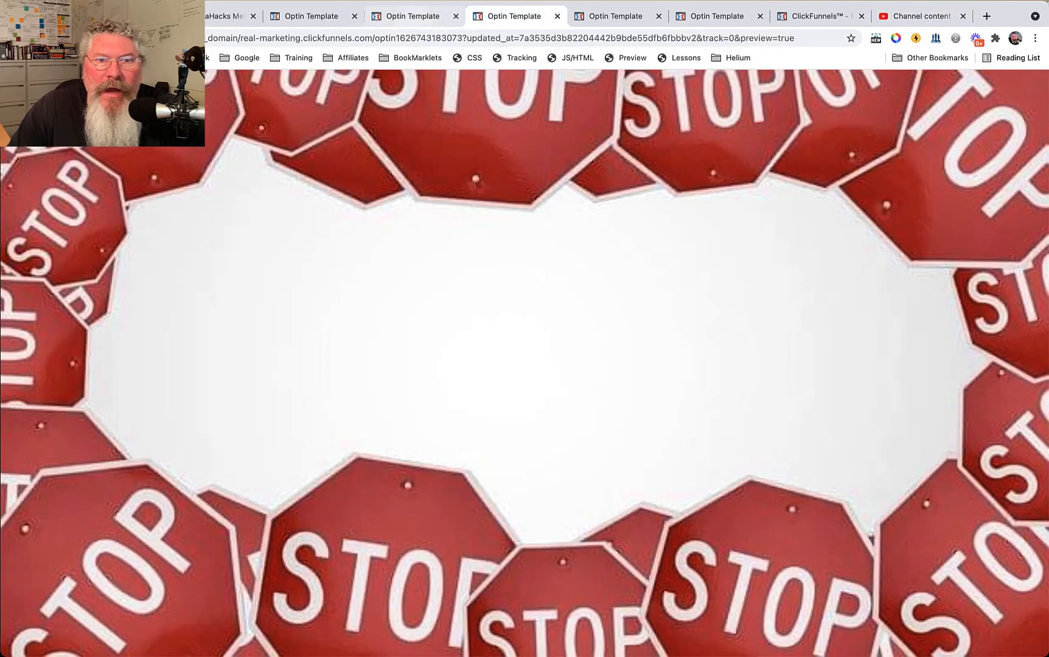
pyautogui.click(311, 17)
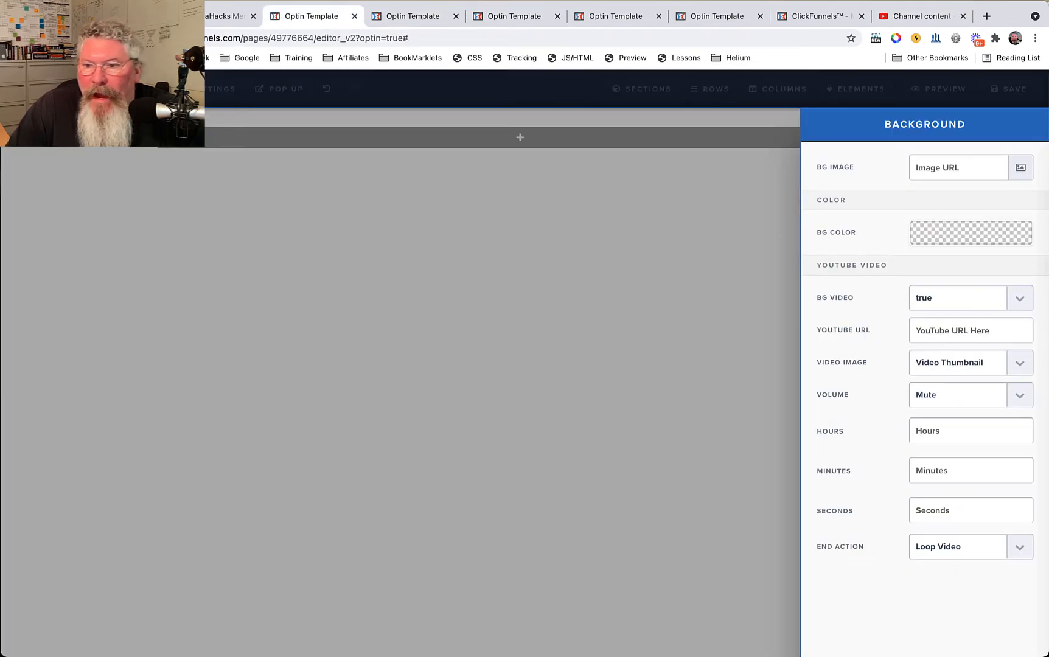
pyautogui.click(971, 330)
pyautogui.press('super+v')
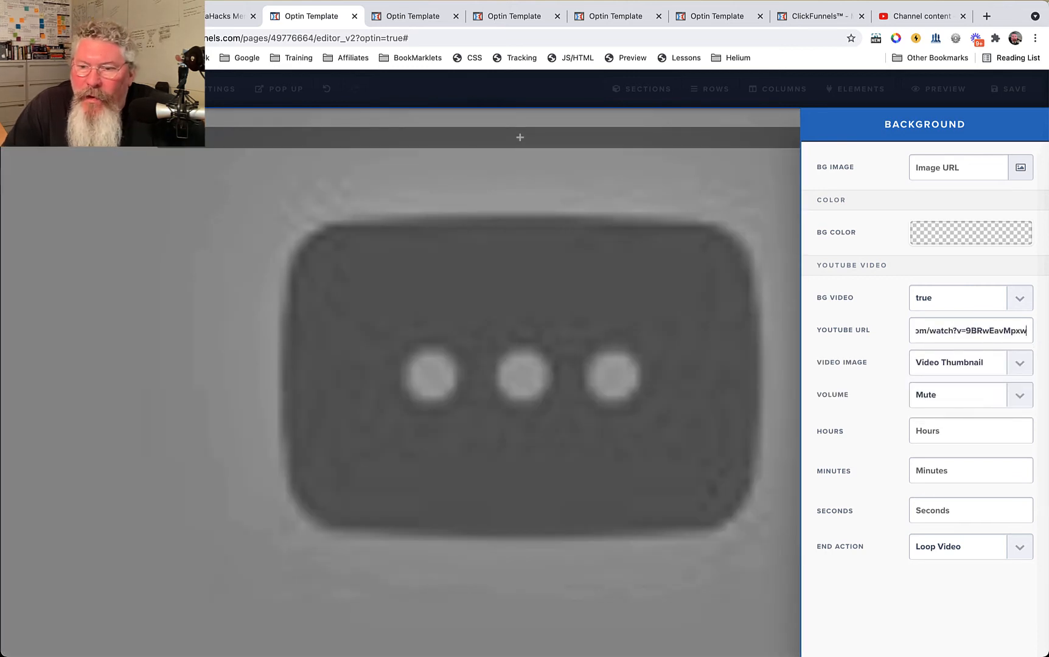
pyautogui.click(970, 362)
pyautogui.click(967, 362)
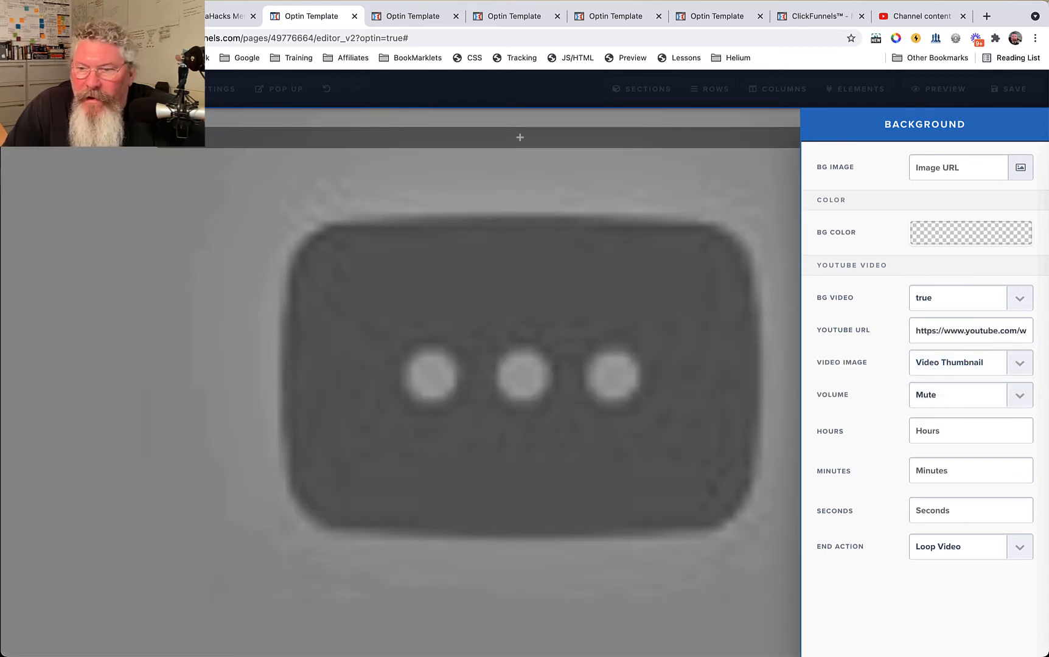
# - Review the background video's Volume, Hours and End Action settings, keeping Mute and Loop Video selected
pyautogui.click(970, 395)
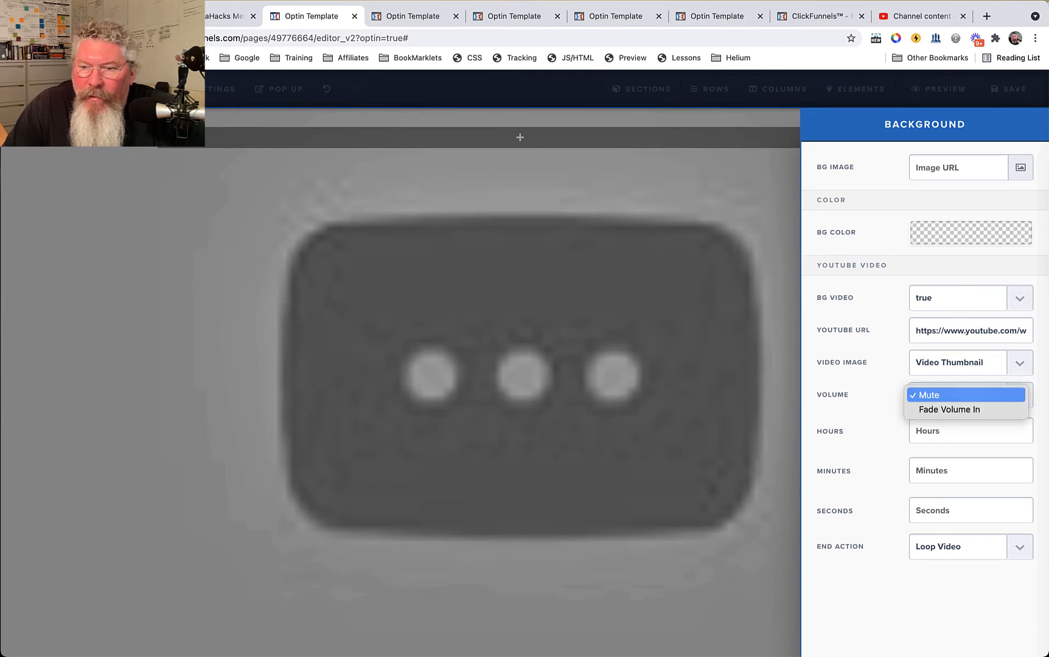
pyautogui.click(949, 395)
pyautogui.click(969, 395)
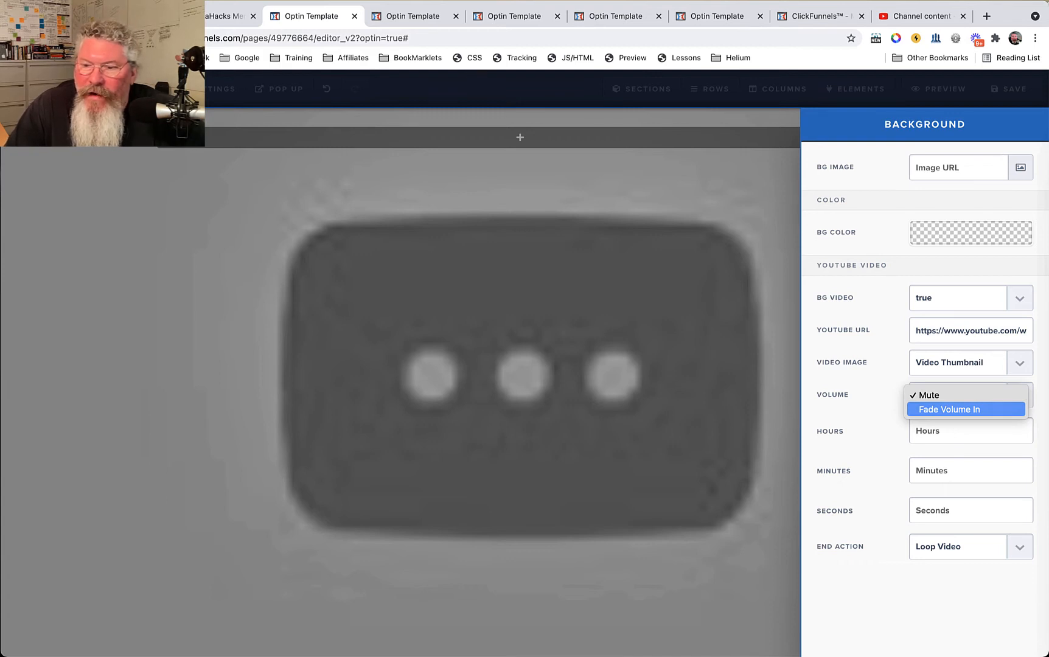
pyautogui.click(949, 396)
pyautogui.click(961, 430)
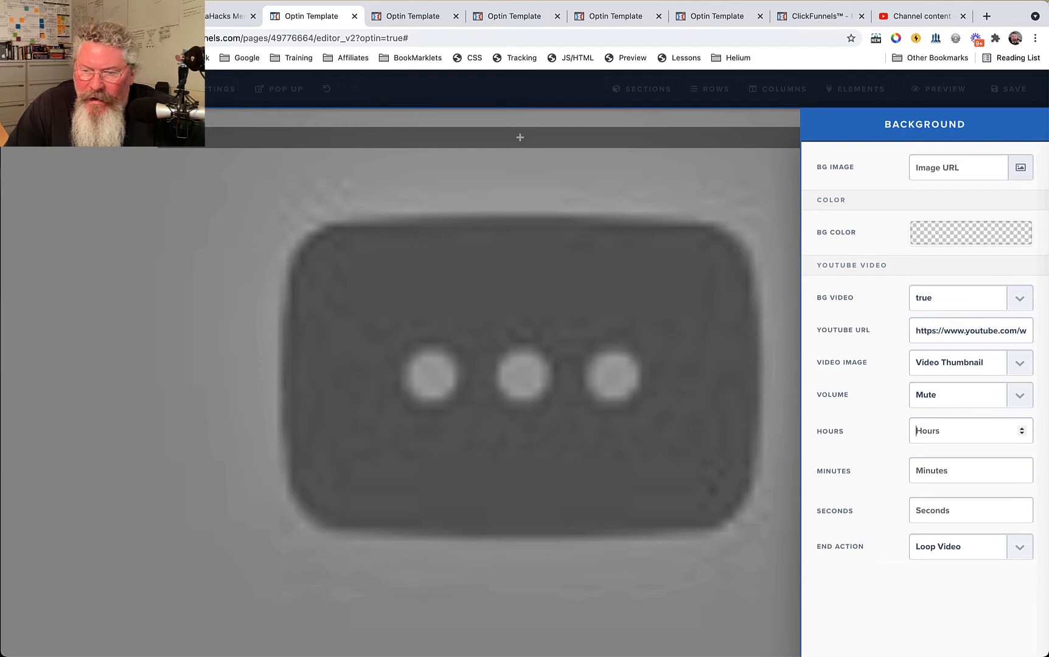
pyautogui.click(967, 547)
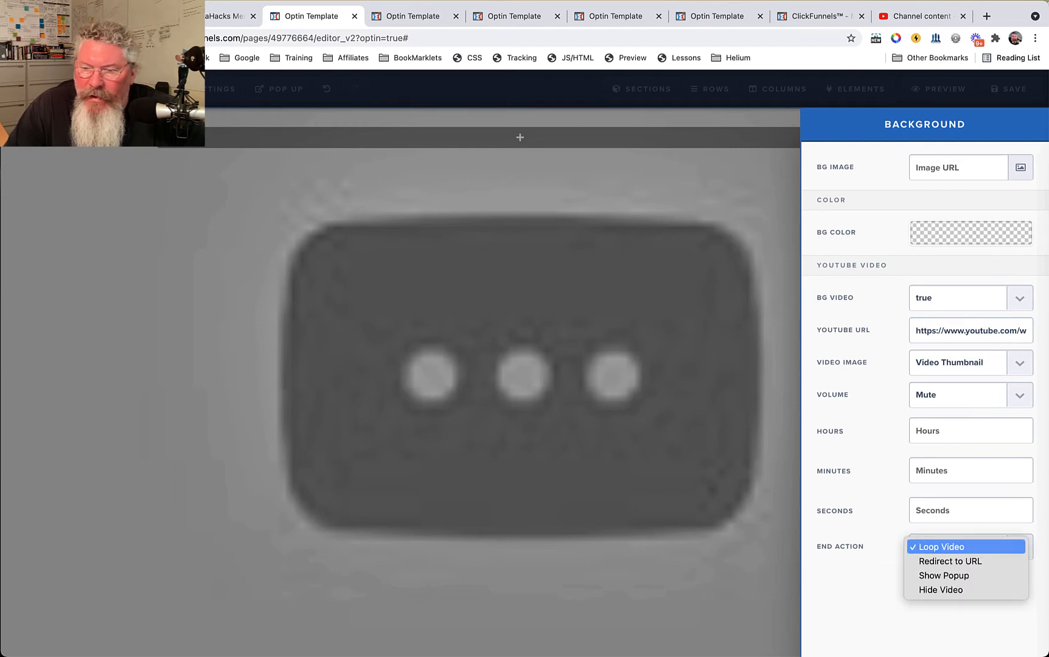
pyautogui.click(966, 547)
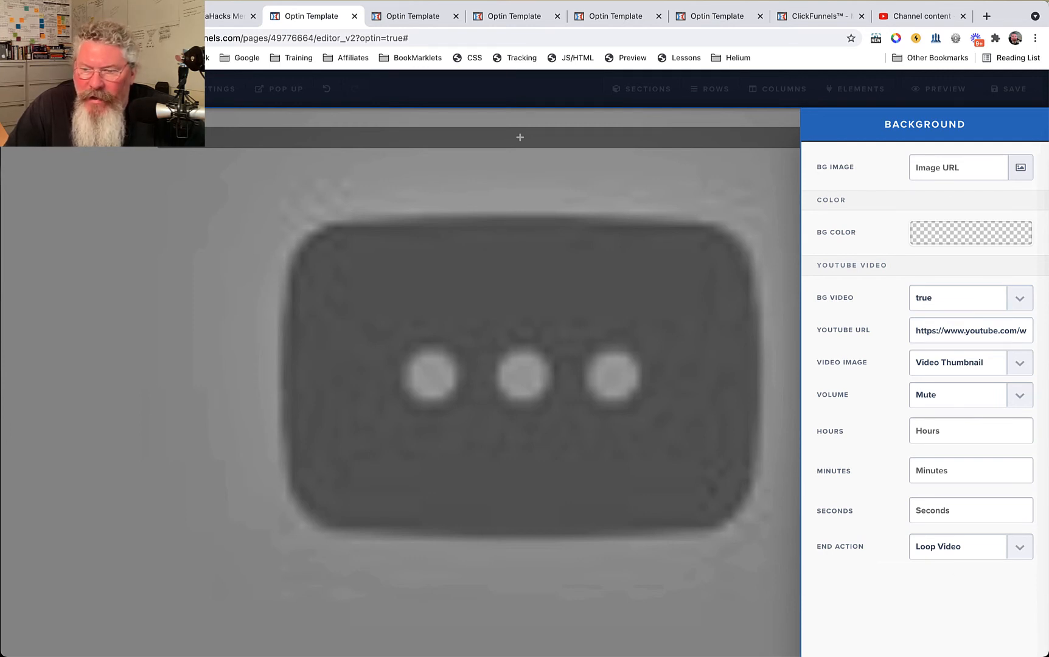
pyautogui.click(963, 546)
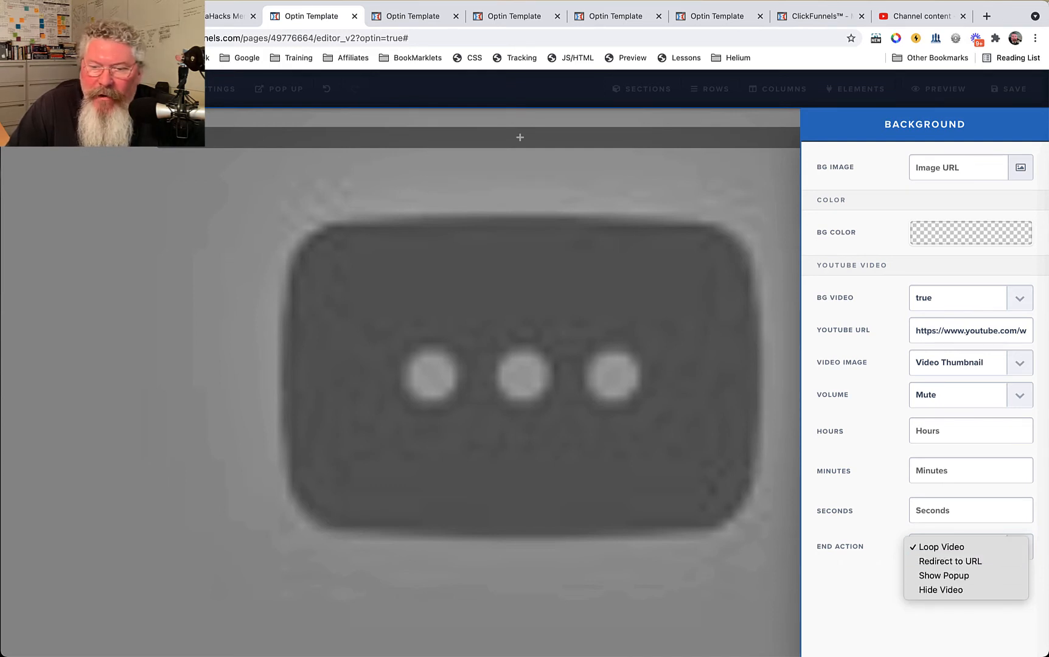
pyautogui.press('Escape')
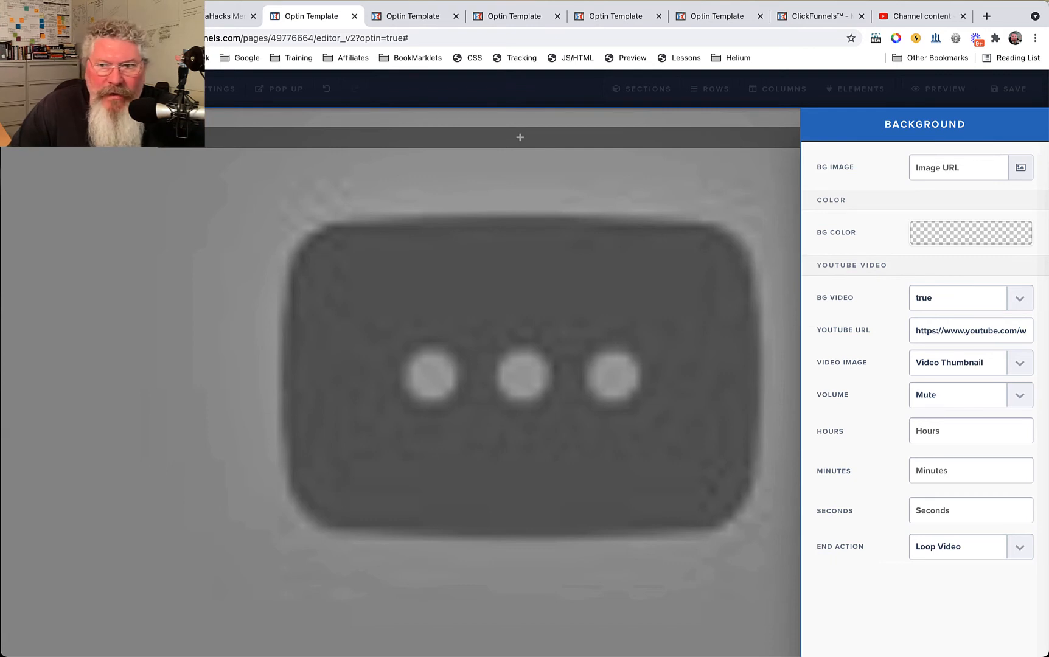
# - Close the background settings, save the page and preview it with its YouTube background video
pyautogui.click(1008, 89)
pyautogui.click(1008, 89)
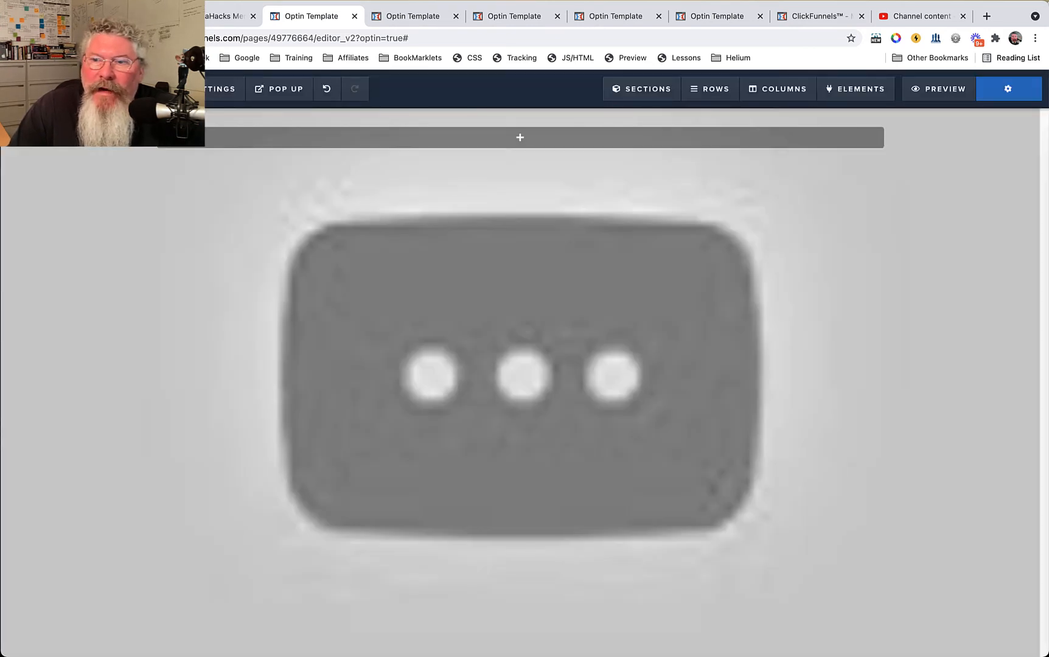
pyautogui.click(938, 89)
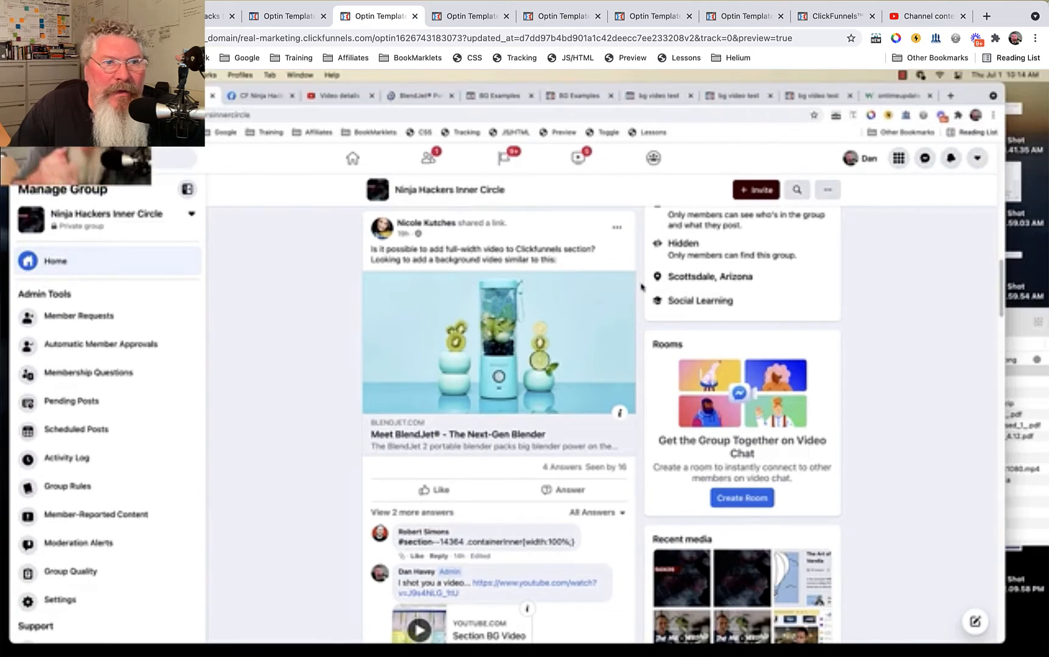
# - Return to the page editor, set the background video's Video Image to Original Settings, then save and preview the page
pyautogui.click(286, 16)
pyautogui.moveTo(225, 89)
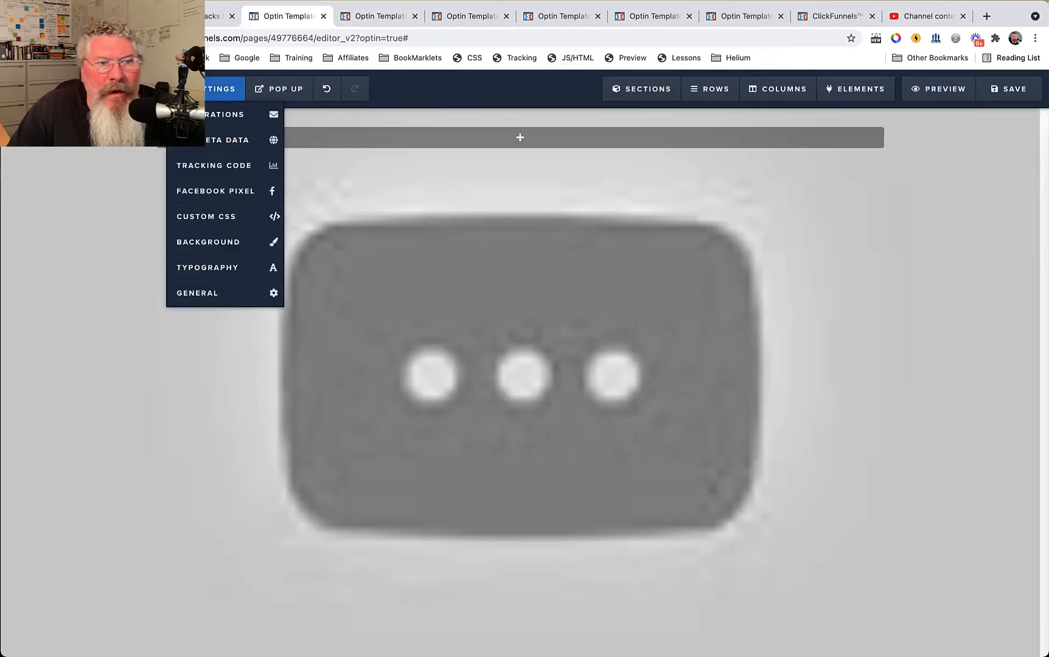
pyautogui.click(213, 242)
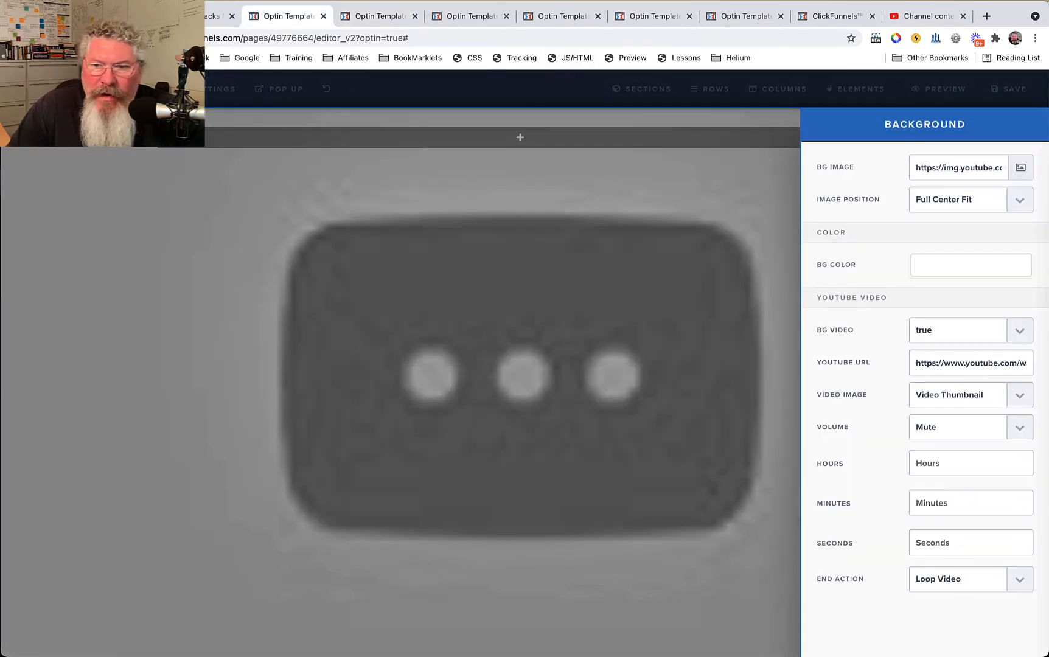
pyautogui.click(958, 395)
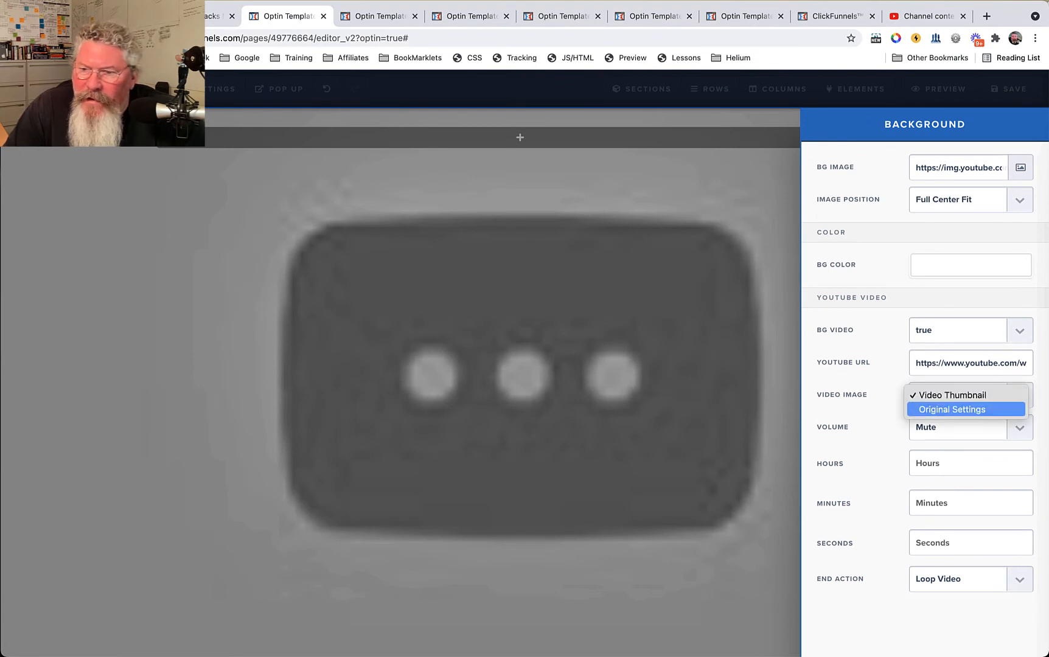
pyautogui.click(952, 409)
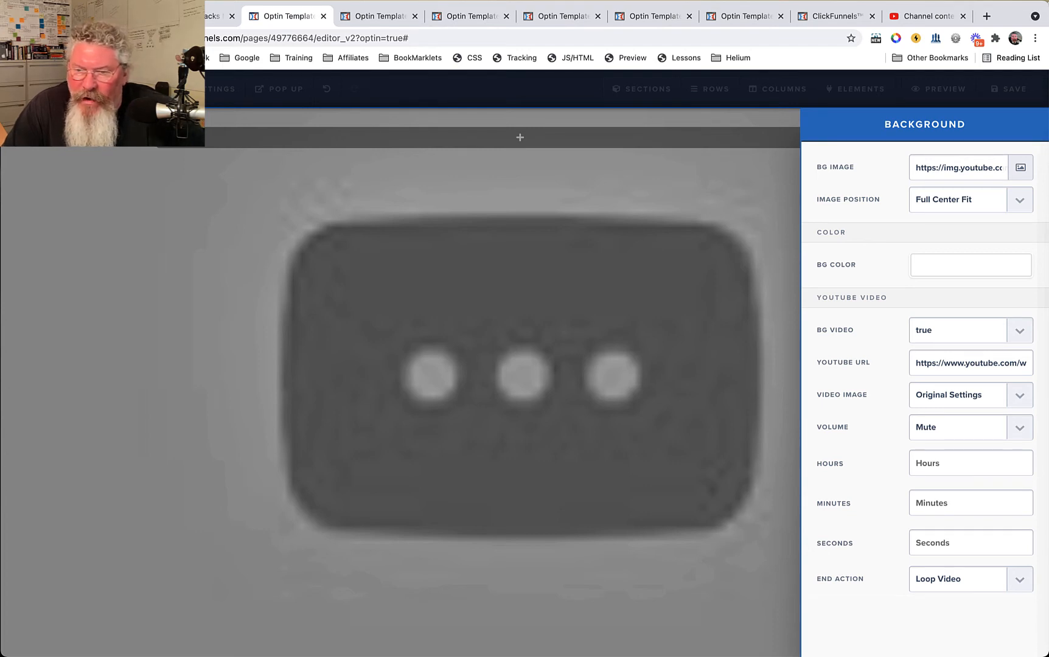
pyautogui.click(755, 255)
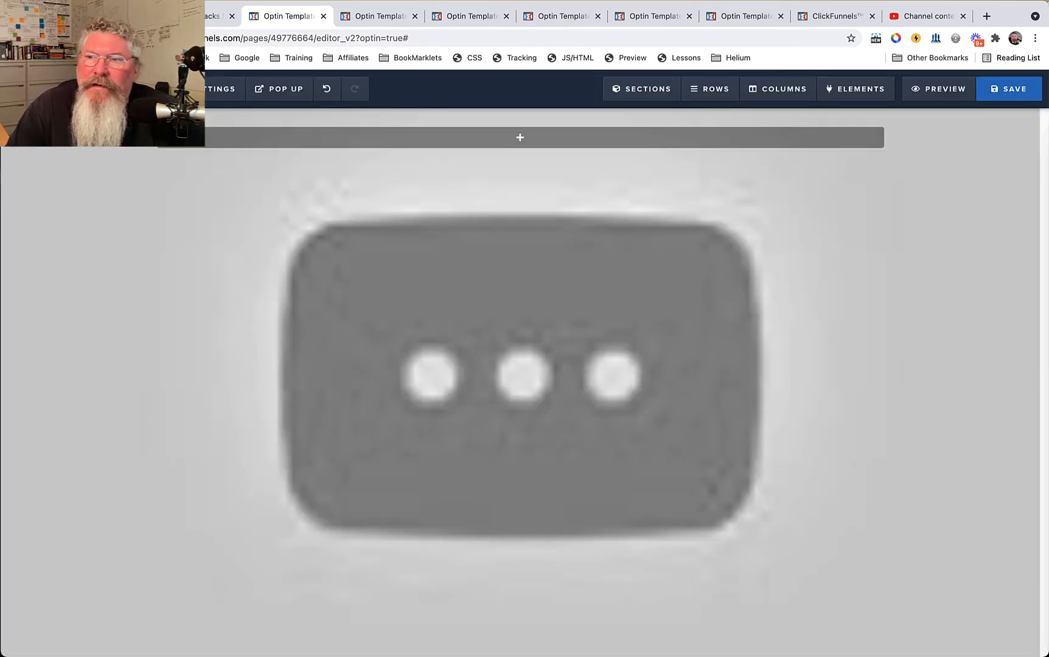
pyautogui.click(1009, 89)
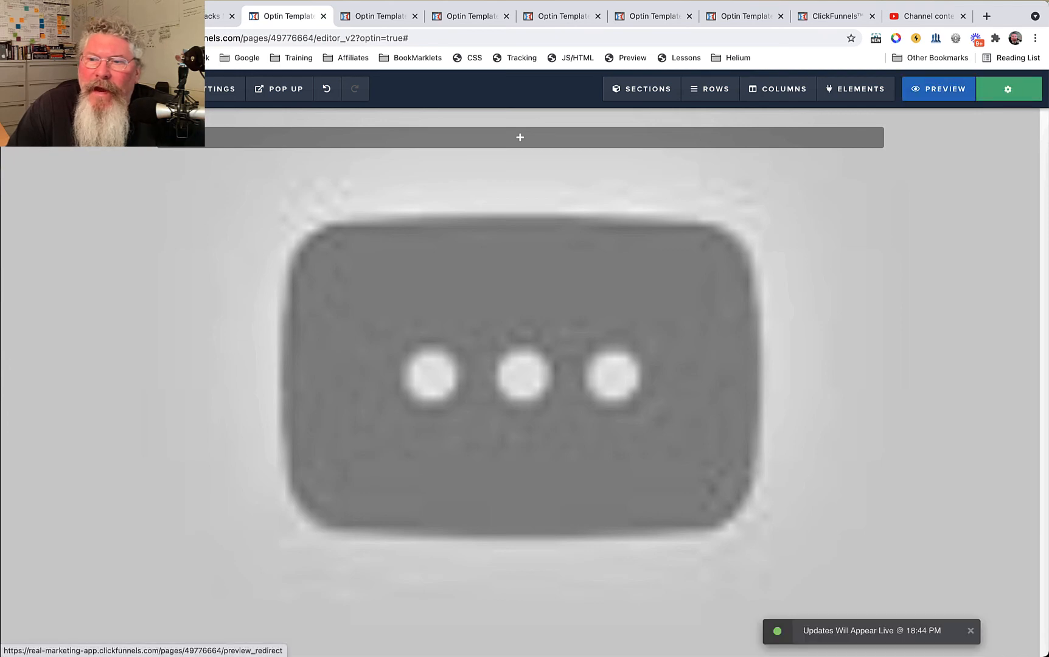
pyautogui.click(938, 89)
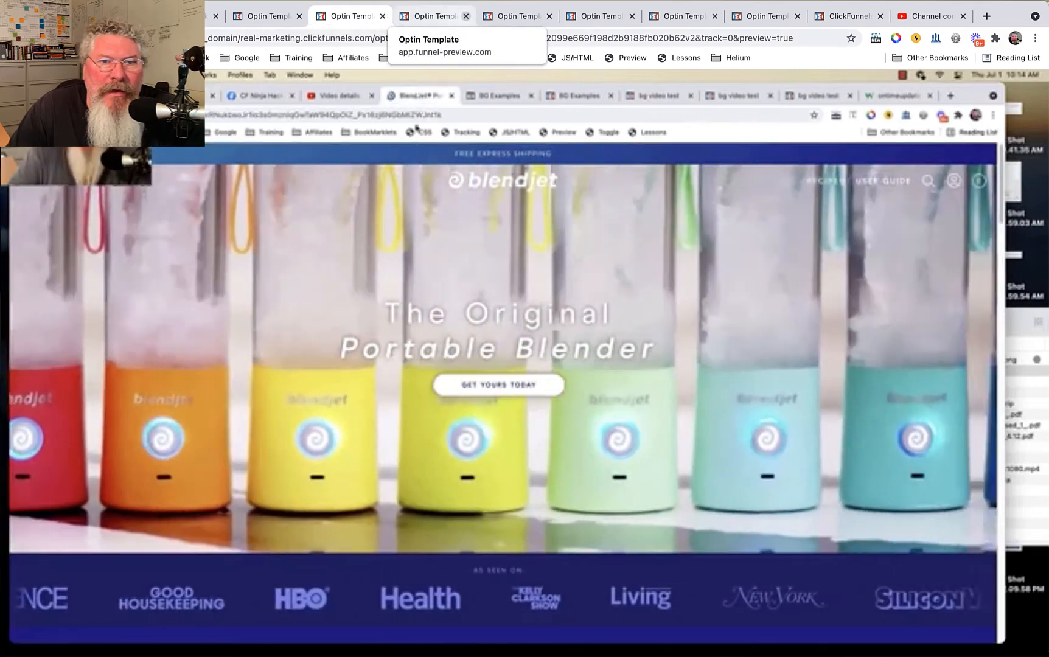
# - Close the surplus Optin Template and ClickFunnels browser tabs, keeping the editor, the newest preview and YouTube Studio open
pyautogui.click(466, 16)
pyautogui.click(465, 16)
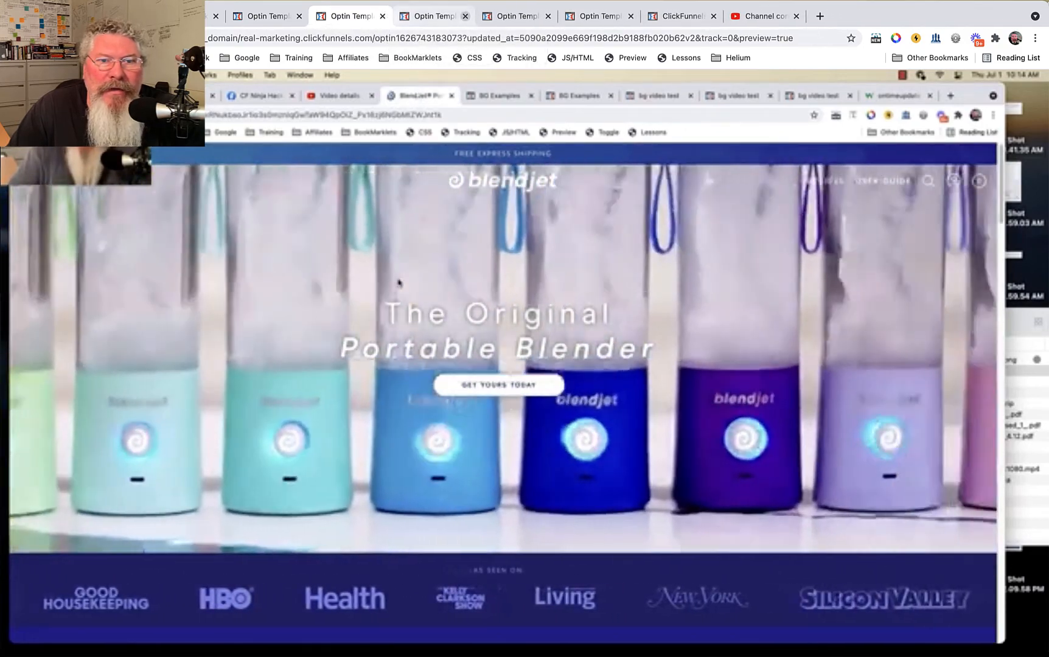
pyautogui.click(465, 15)
pyautogui.click(465, 16)
pyautogui.click(465, 16)
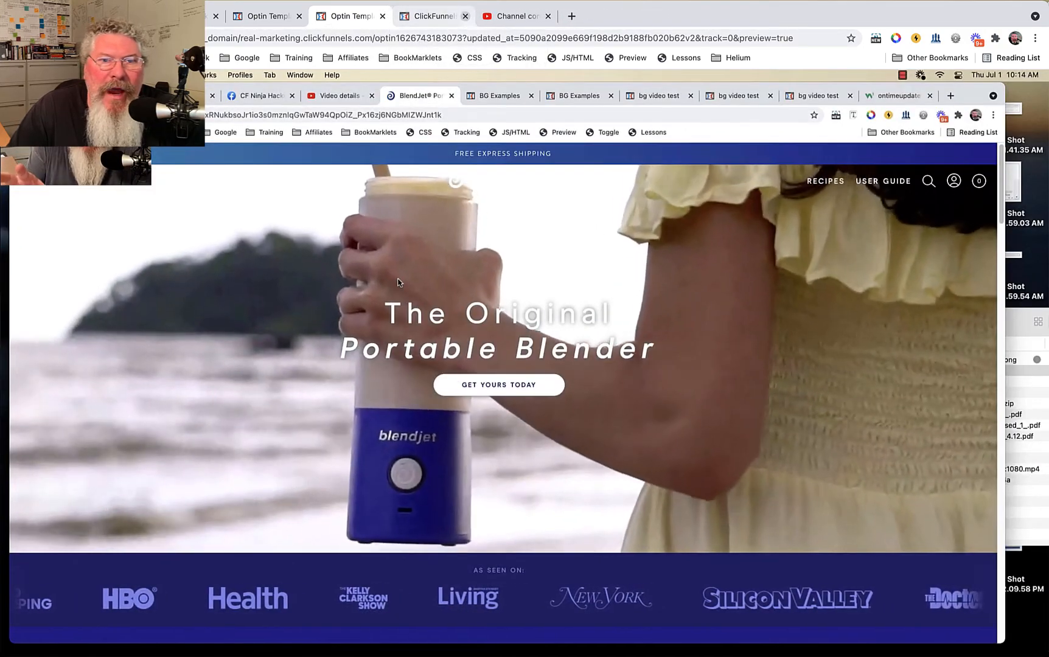
pyautogui.click(465, 16)
# - In the page editor's background settings, switch BG Video to false and back to true, and clear the YouTube URL
pyautogui.click(268, 16)
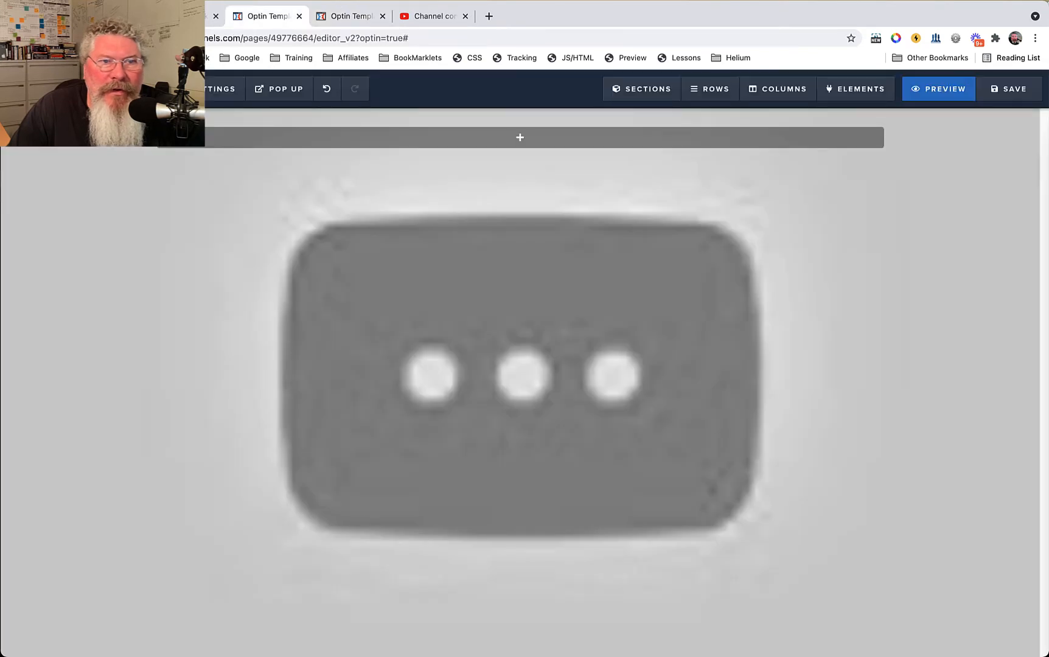
pyautogui.moveTo(223, 89)
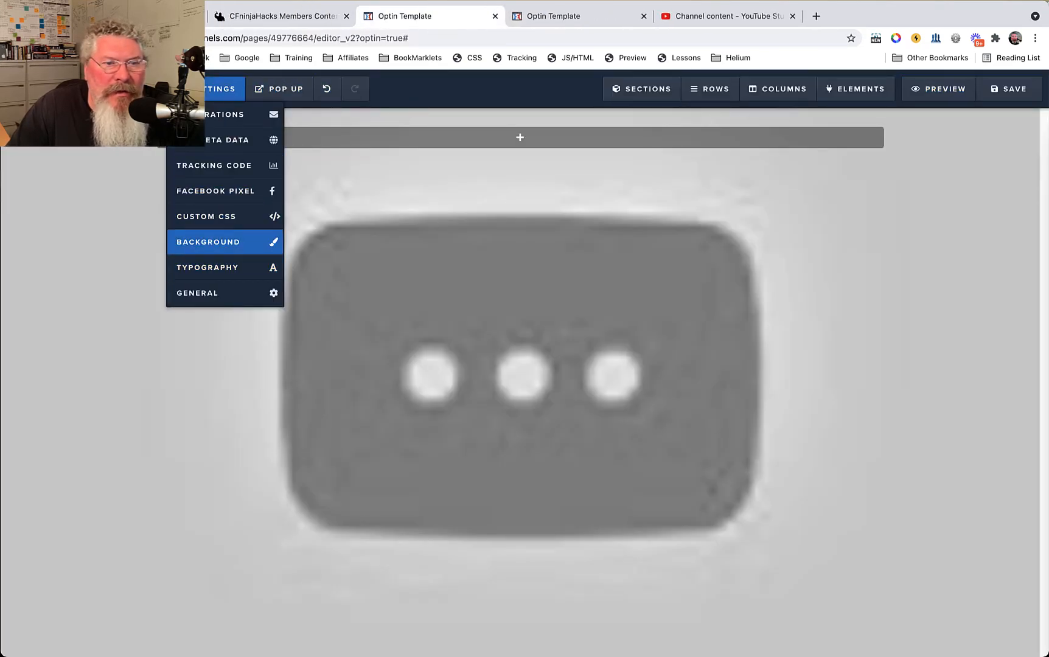
pyautogui.click(208, 242)
pyautogui.click(970, 329)
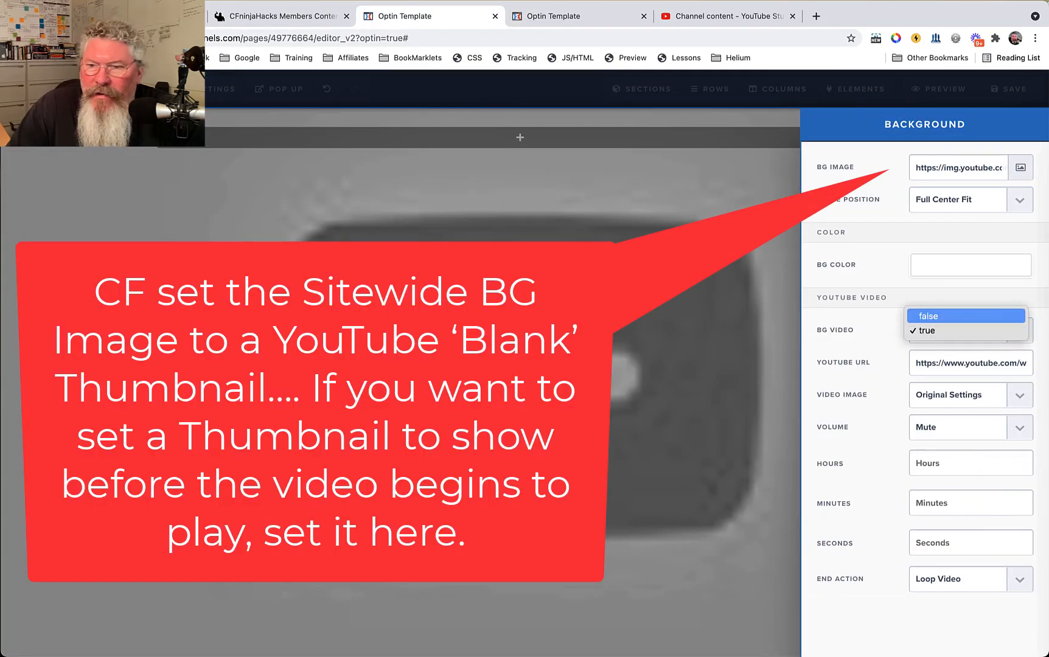
pyautogui.click(965, 316)
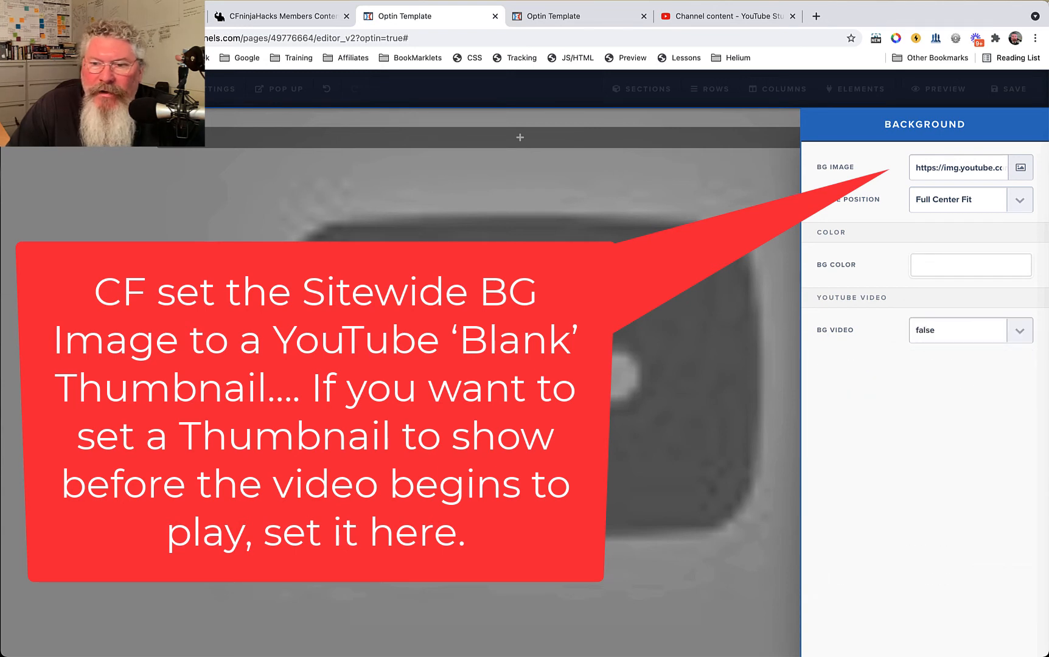
pyautogui.click(970, 330)
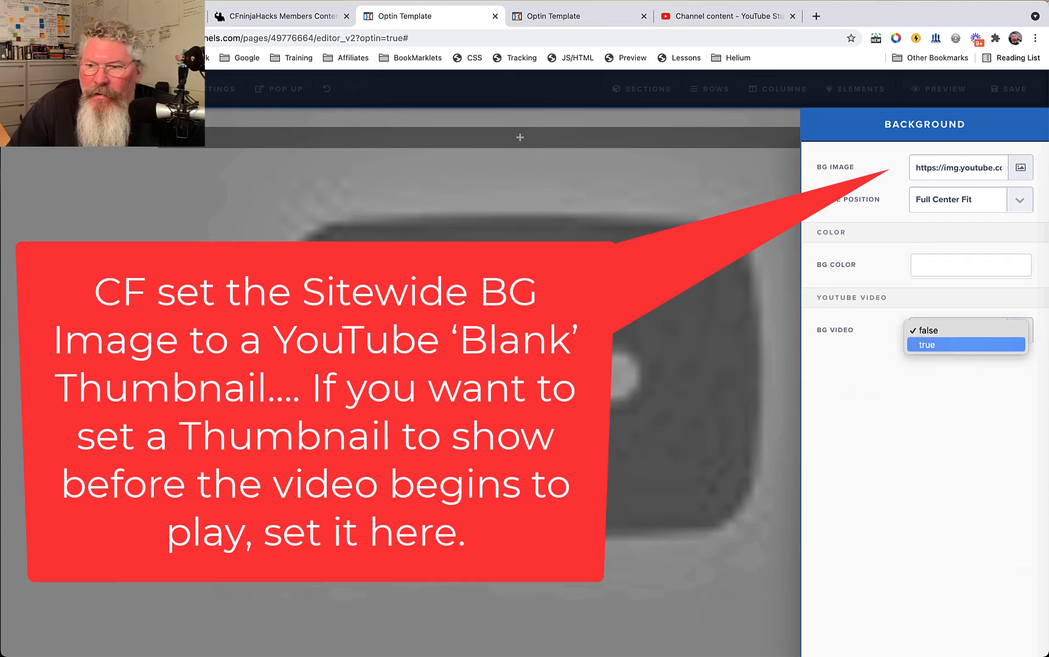
pyautogui.click(966, 344)
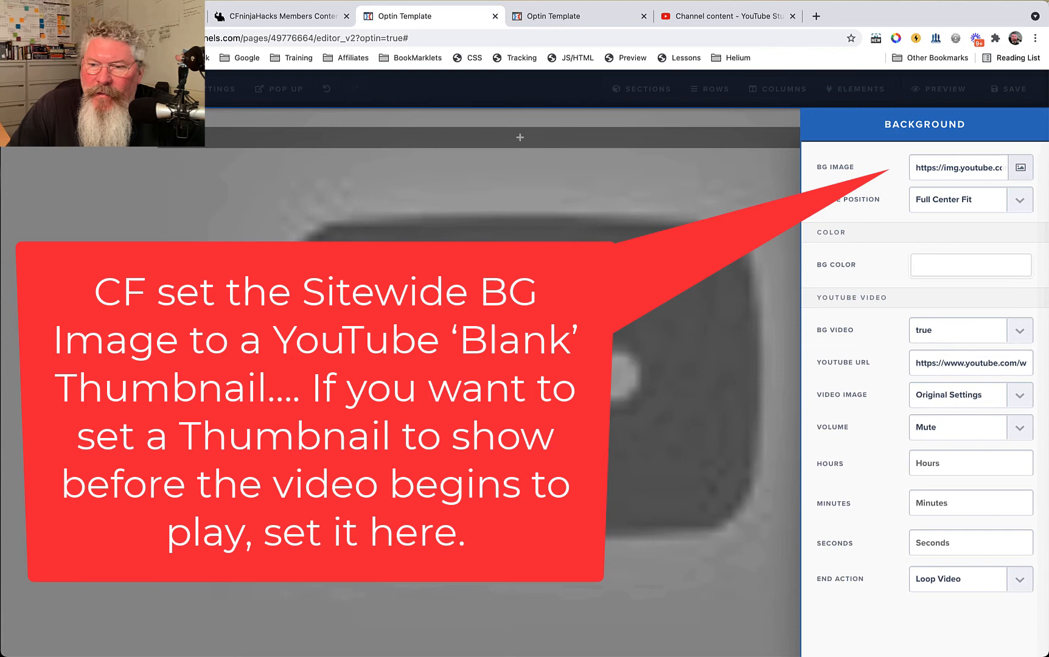
pyautogui.tripleClick(940, 363)
pyautogui.press('BackSpace')
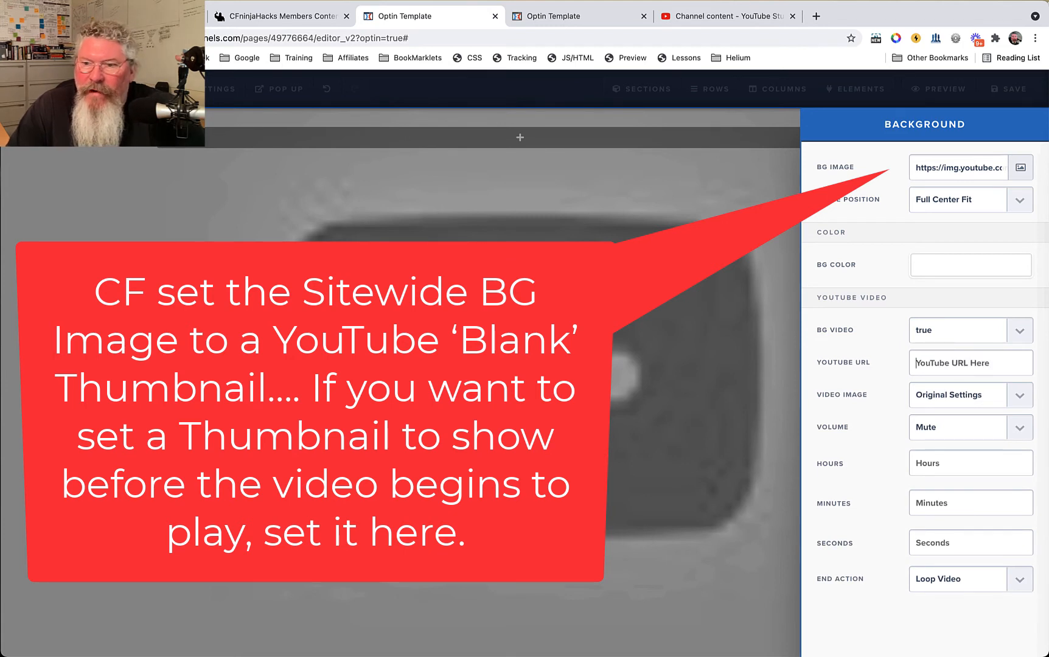
# - Set Video Image to Video Thumbnail, turn BG Video to false and save the page
pyautogui.click(959, 395)
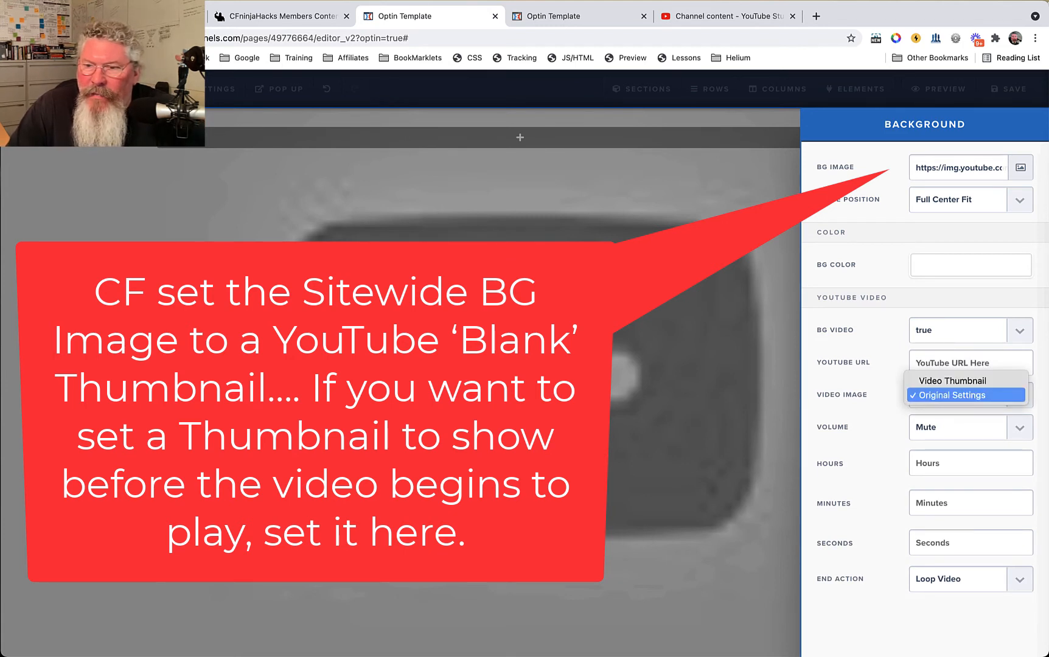
pyautogui.click(949, 381)
pyautogui.click(958, 331)
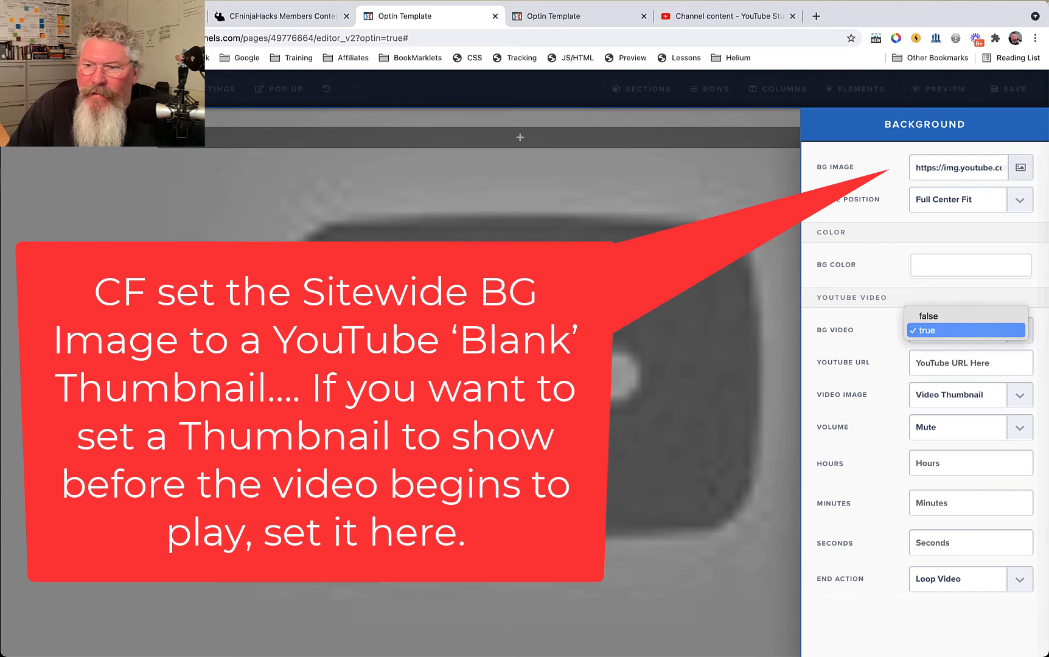
pyautogui.click(958, 317)
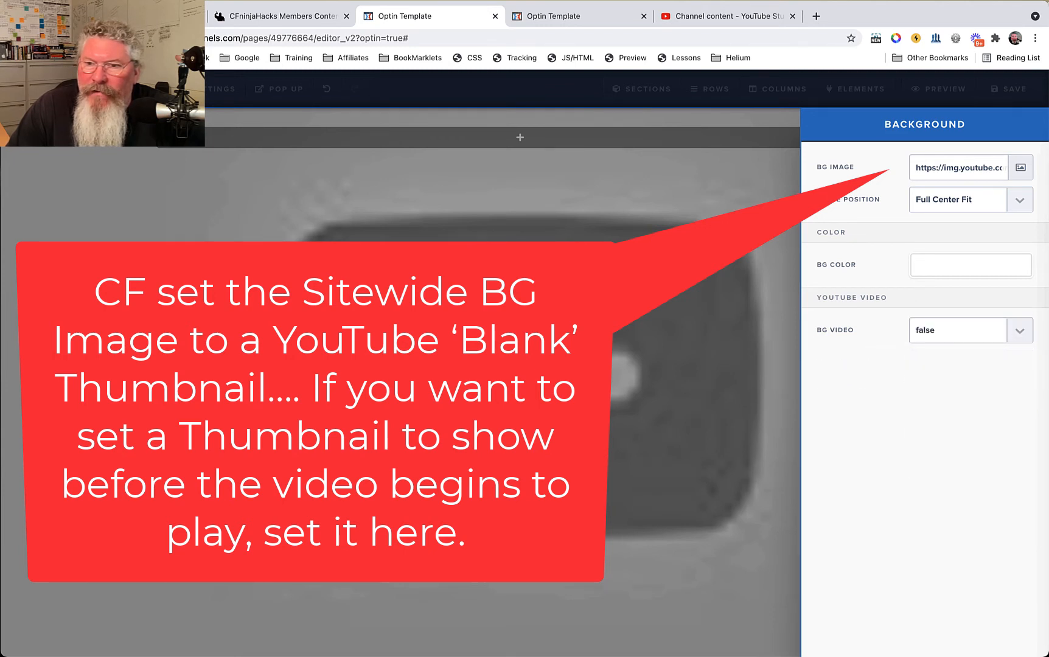
pyautogui.click(730, 328)
pyautogui.click(1008, 89)
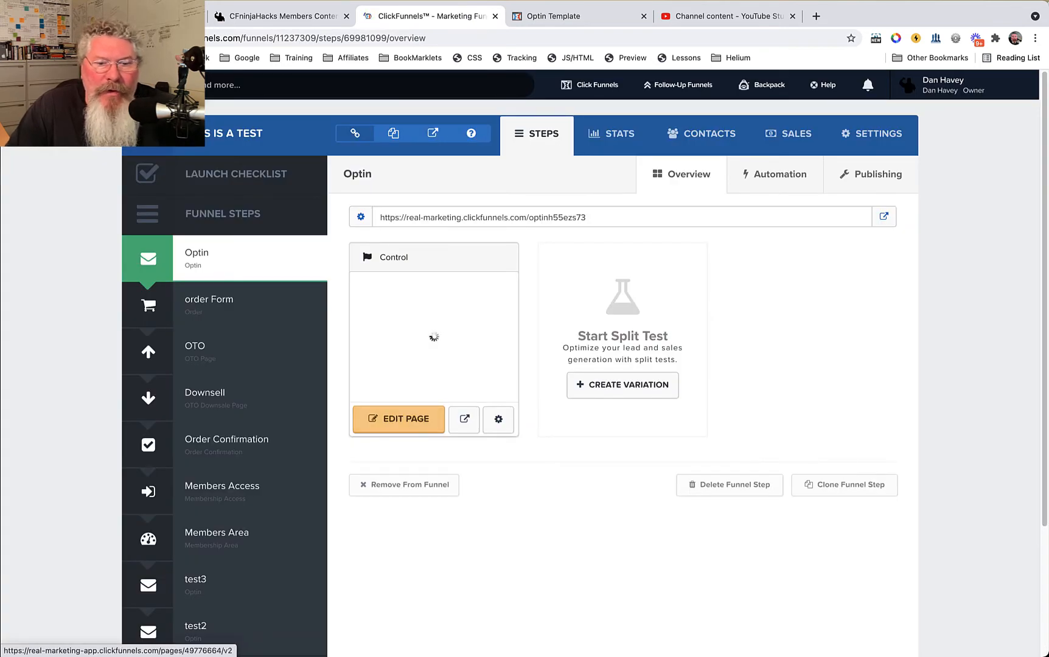
# - Reopen the Optin step's control page for editing and preview it
pyautogui.click(398, 418)
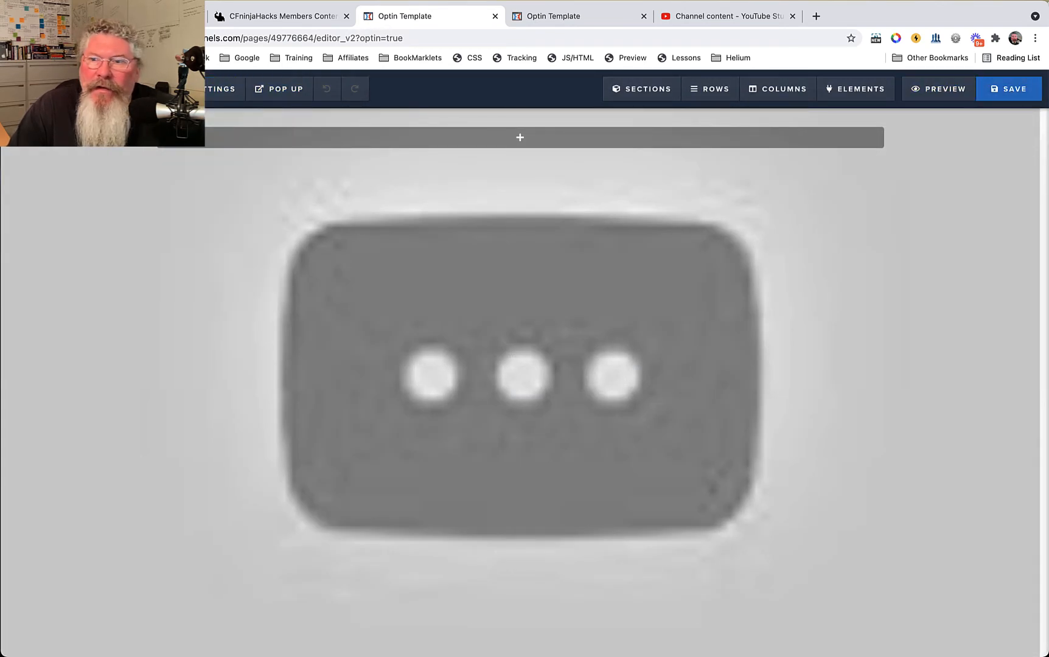
pyautogui.click(939, 89)
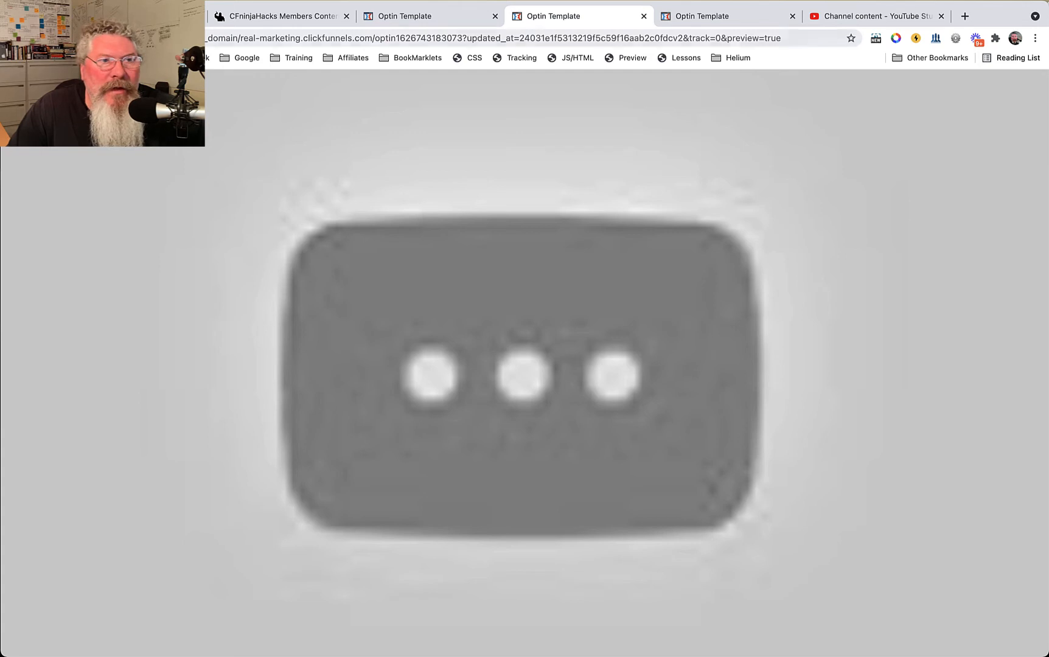
# - Return to the page editor and remove the YouTube thumbnail background by clearing the page's BG Image URL
pyautogui.click(426, 16)
pyautogui.click(222, 89)
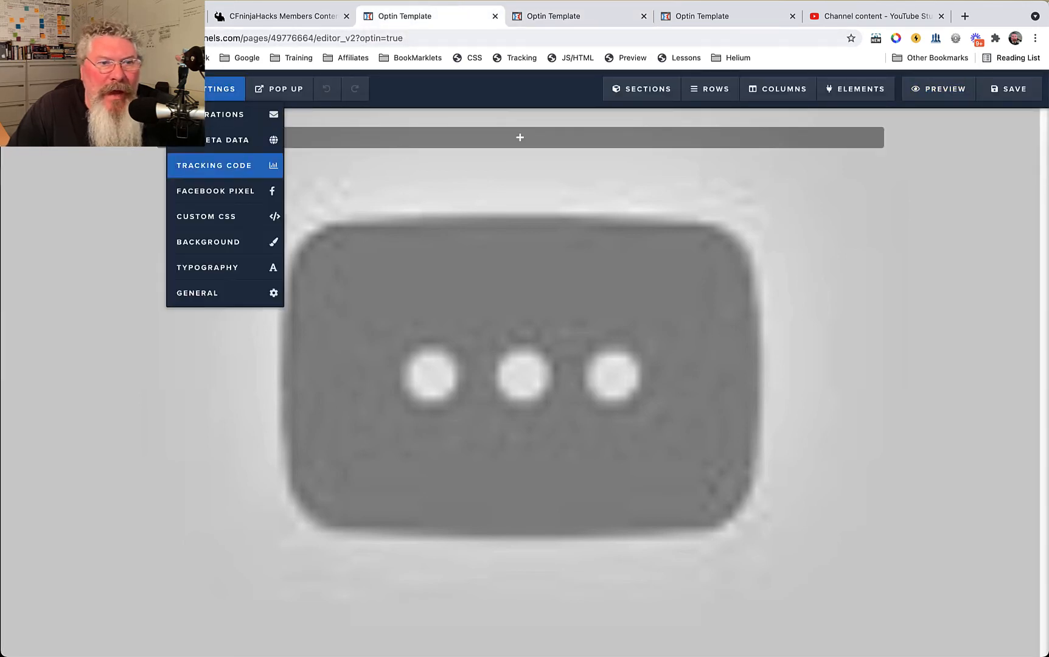
pyautogui.click(222, 242)
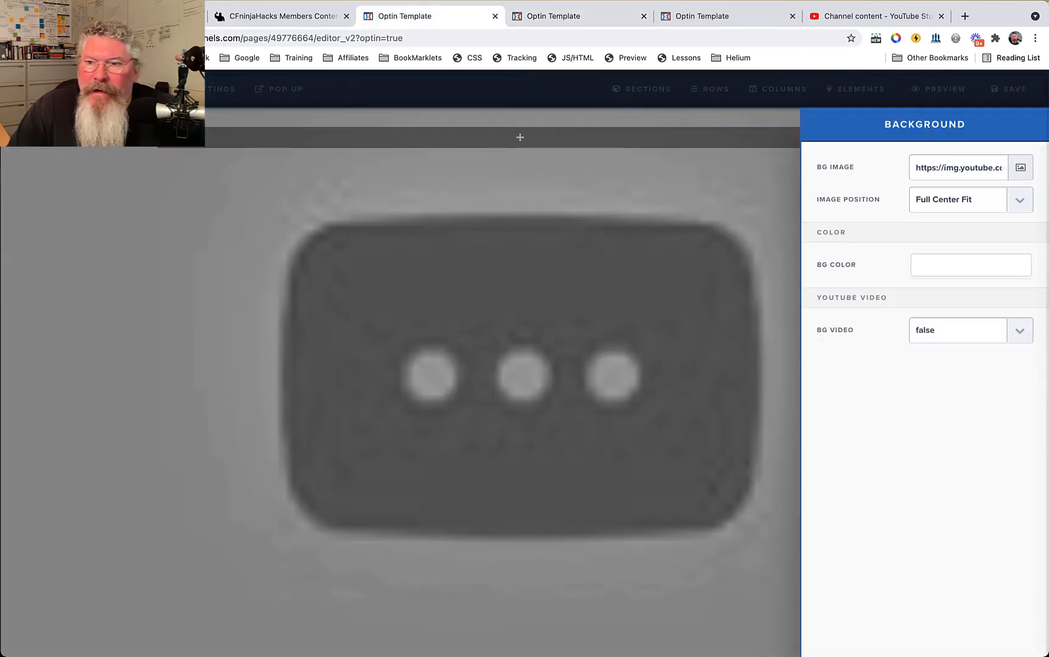
pyautogui.press('super+a')
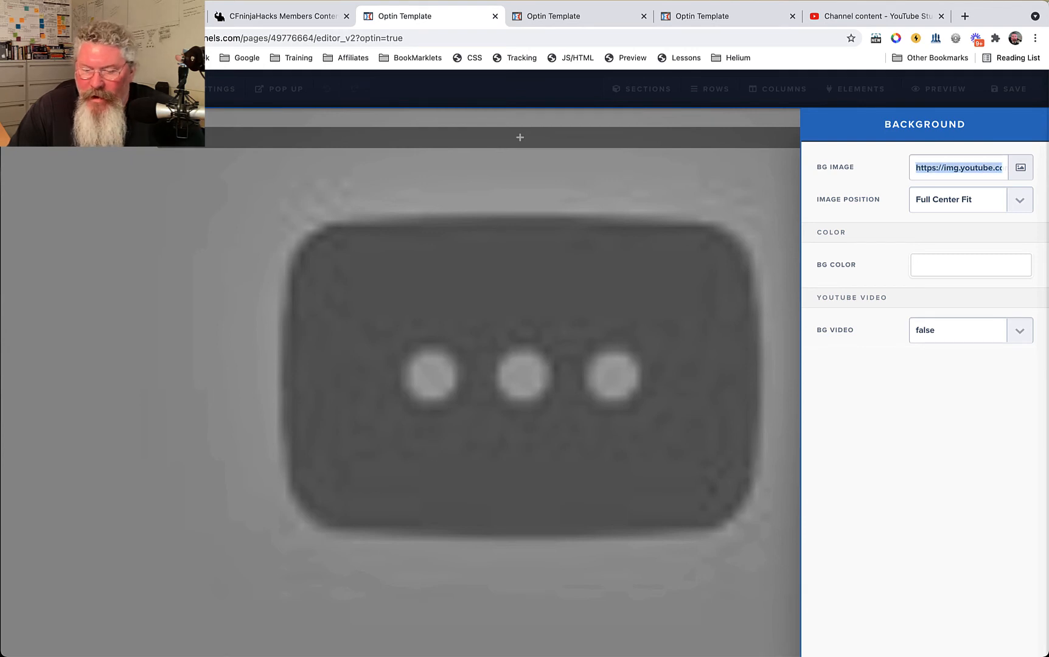
pyautogui.press('BackSpace')
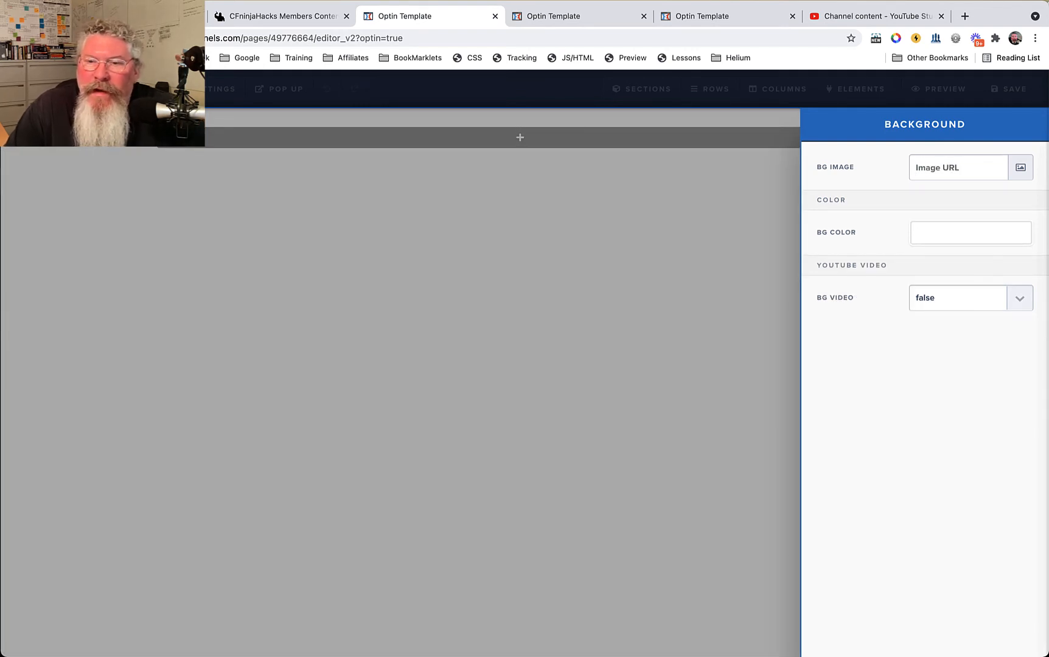
# - Leave the background settings and apply the Arvo / PT Sans font theme in the page's typography settings
pyautogui.click(608, 274)
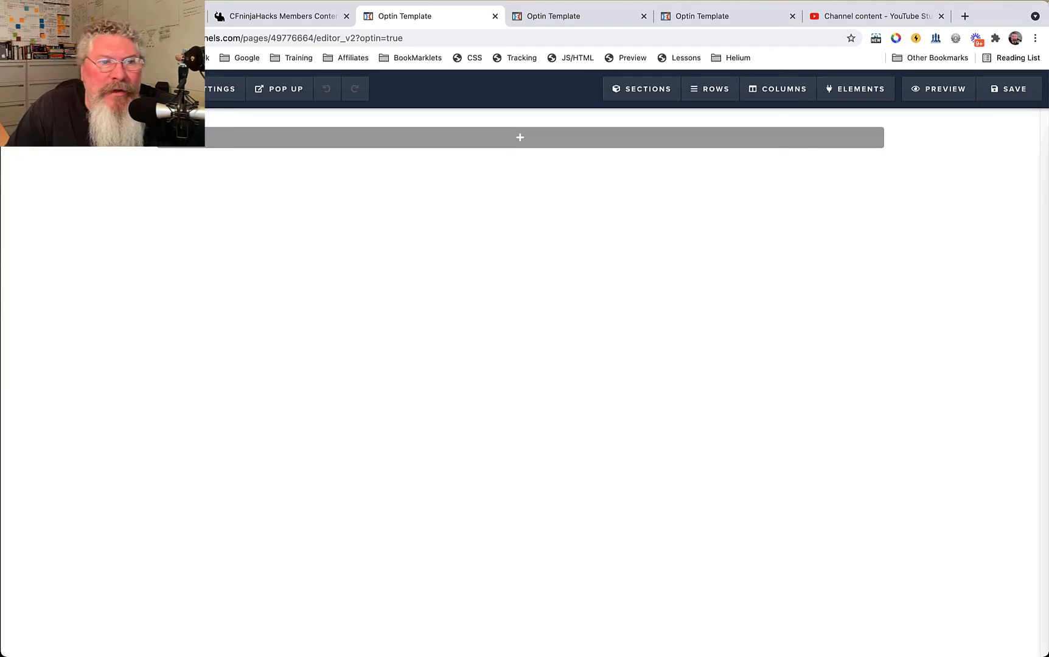
pyautogui.moveTo(199, 90)
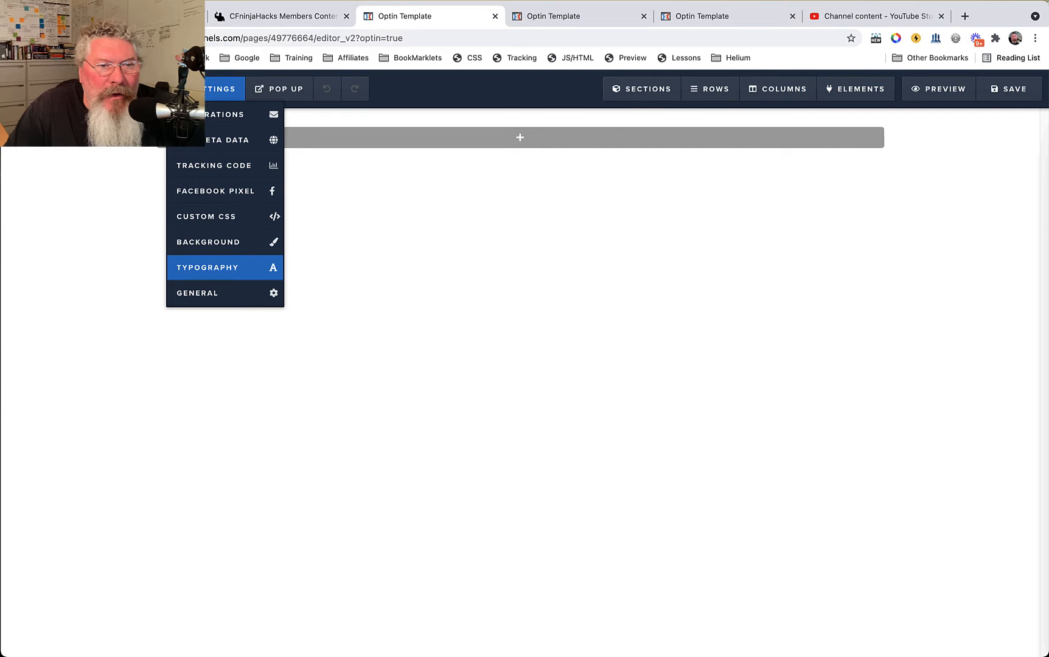
pyautogui.click(219, 268)
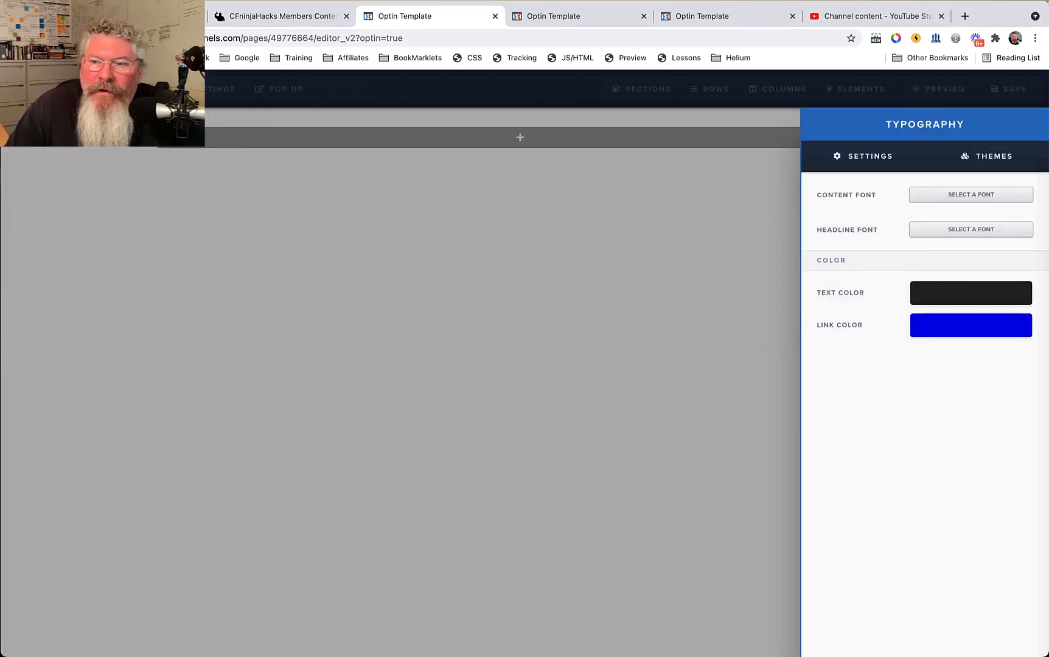
pyautogui.click(986, 157)
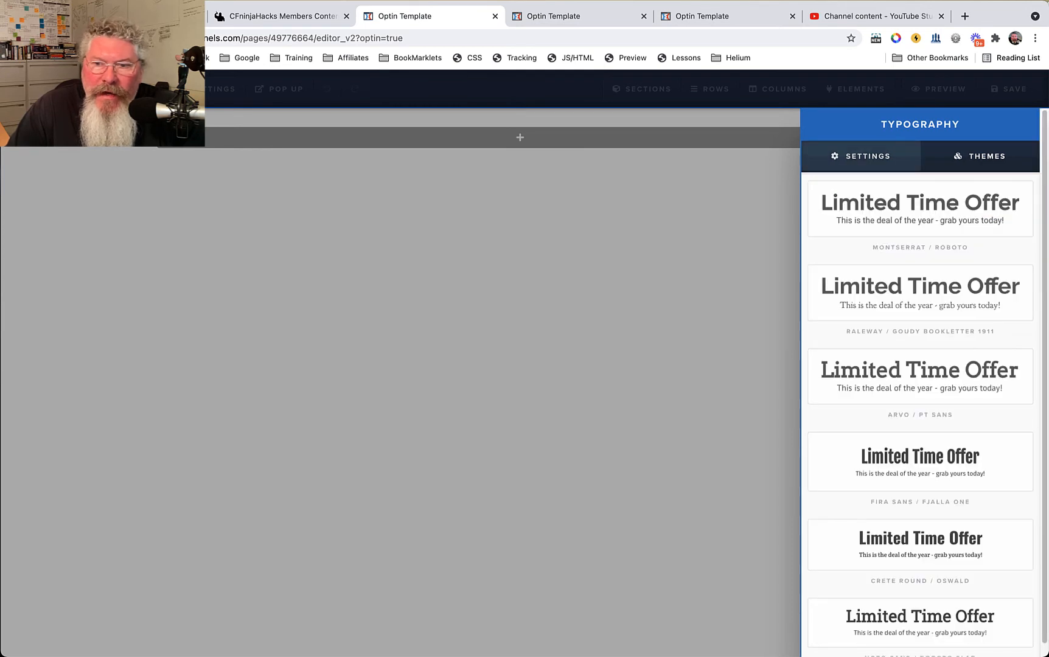
pyautogui.scroll(-1, 920, 286)
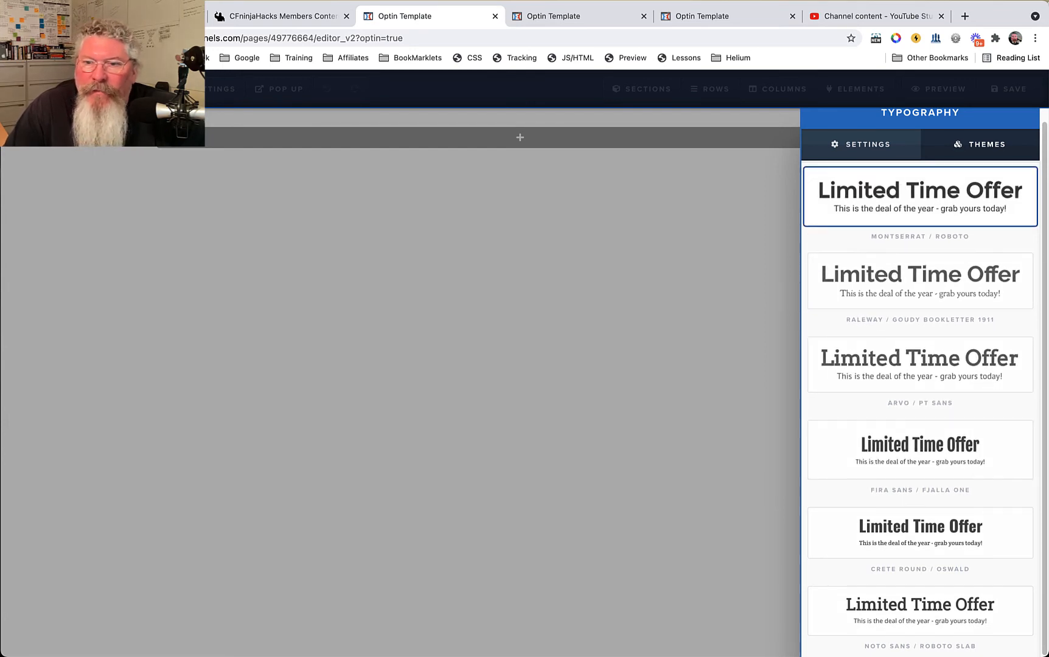
pyautogui.click(920, 364)
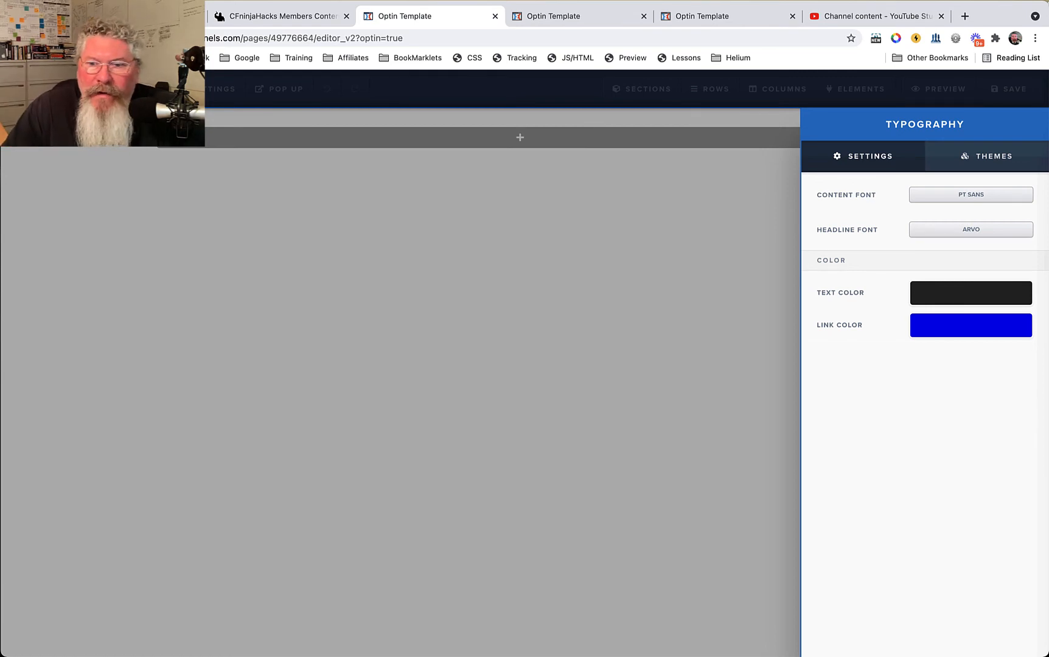
# - Examine the Text Color choices in the typography settings, then close the settings without choosing a color
pyautogui.click(971, 294)
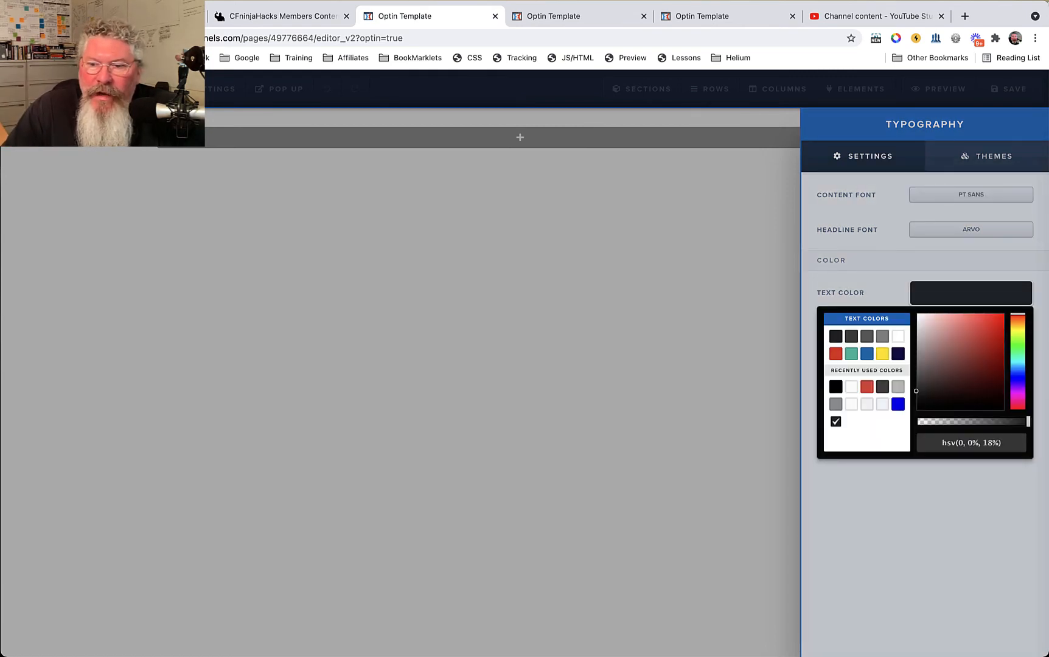
pyautogui.click(971, 293)
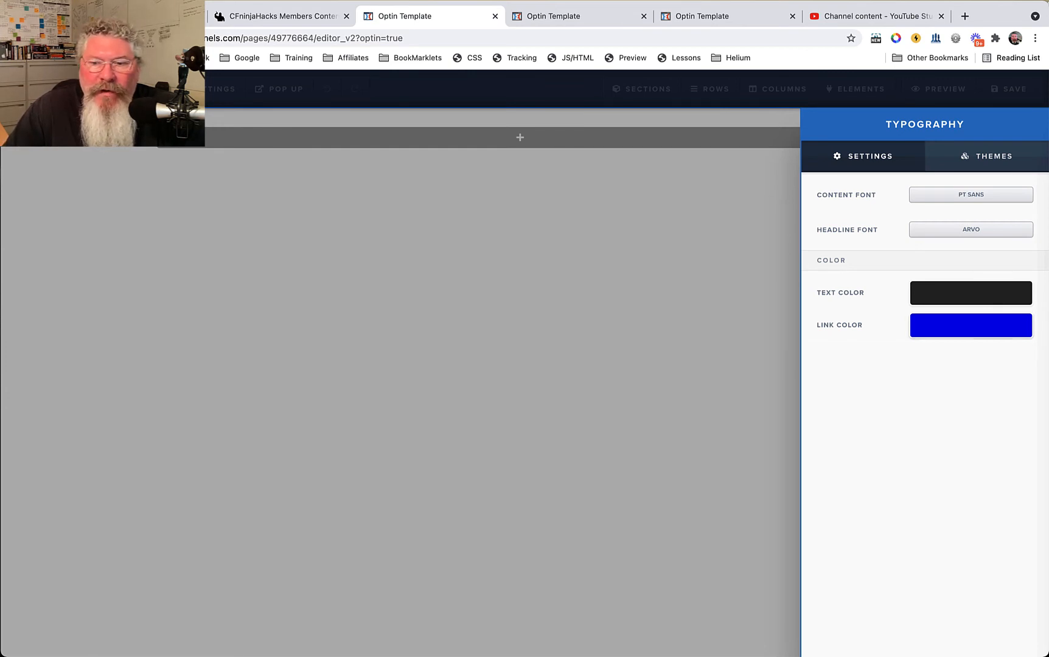
pyautogui.click(225, 348)
# - Reopen the typography settings and look through the Content Font choices, from sans-serif and serif to display, handwriting and monospace
pyautogui.moveTo(201, 90)
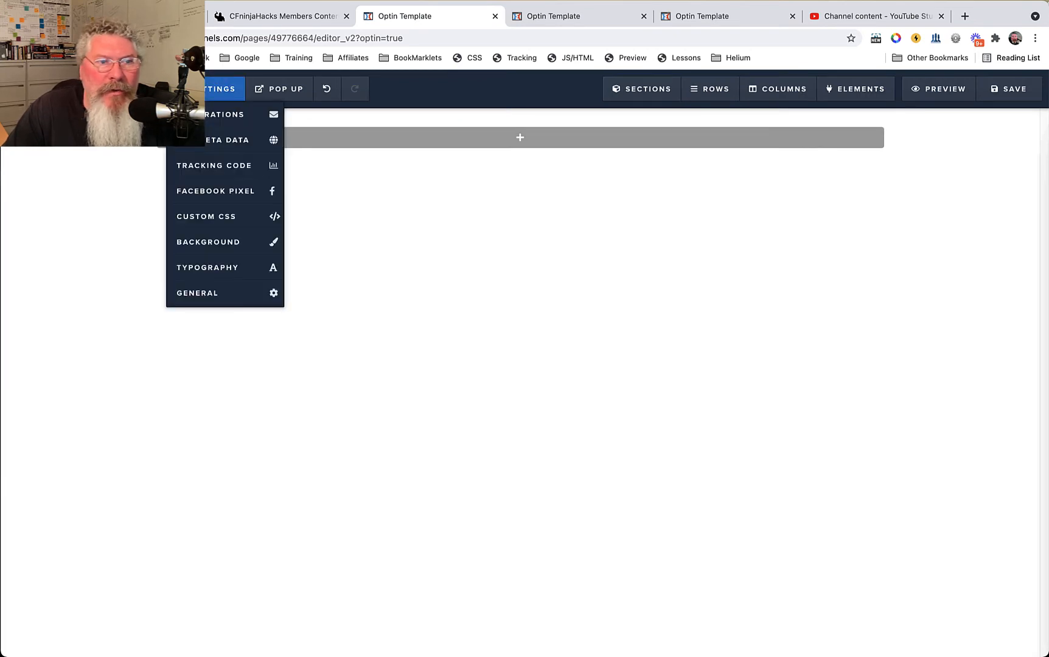
pyautogui.click(231, 267)
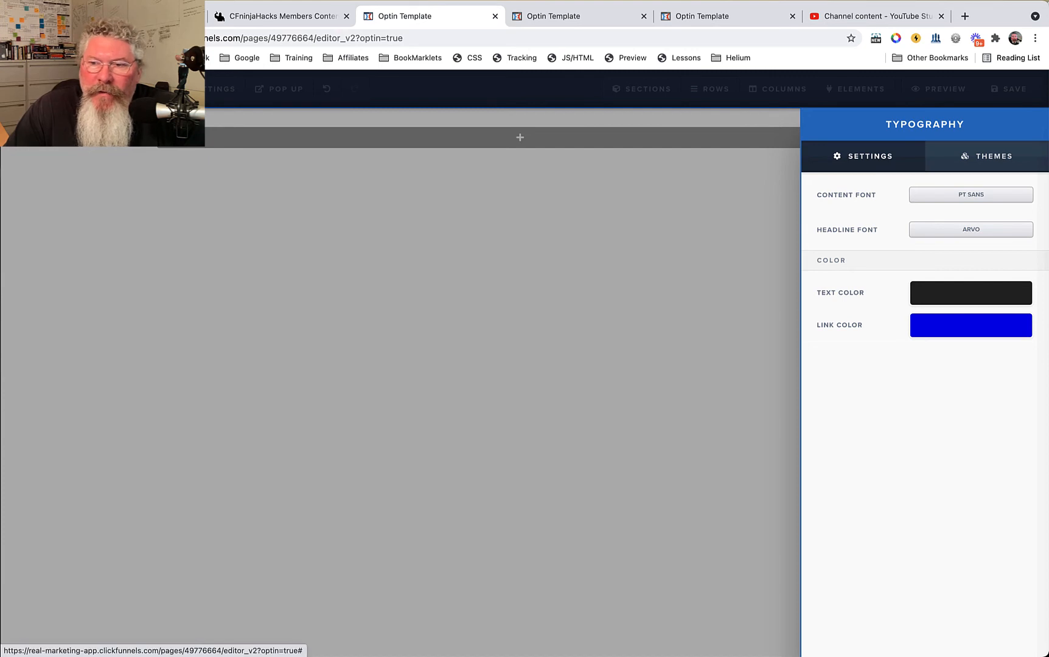
pyautogui.click(963, 198)
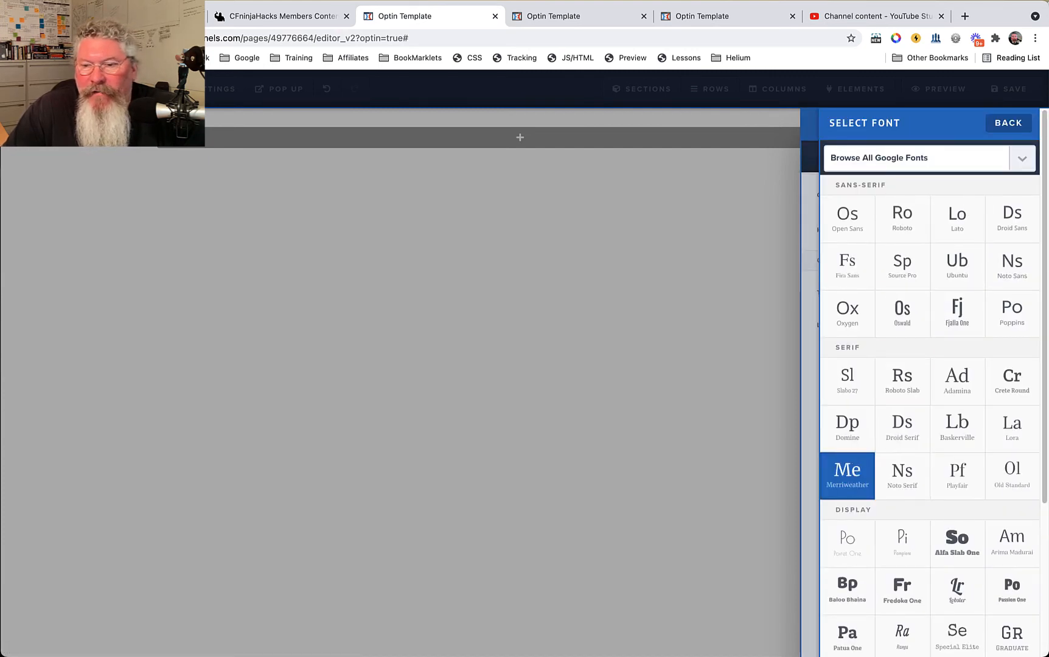
pyautogui.scroll(-5, 847, 377)
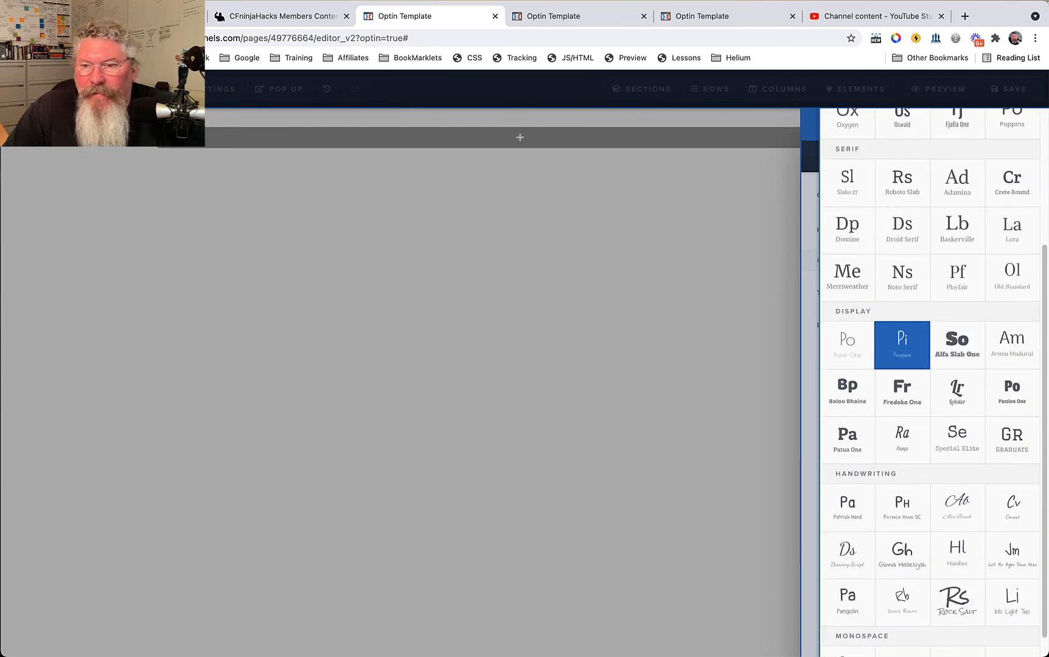
pyautogui.scroll(2, 852, 277)
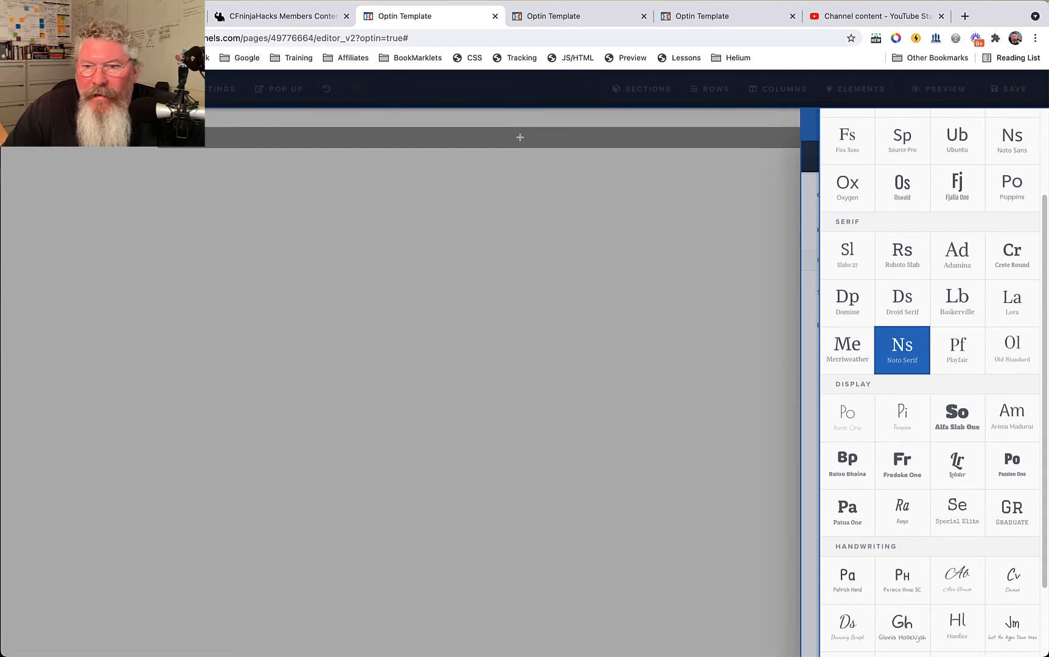
pyautogui.scroll(3, 902, 350)
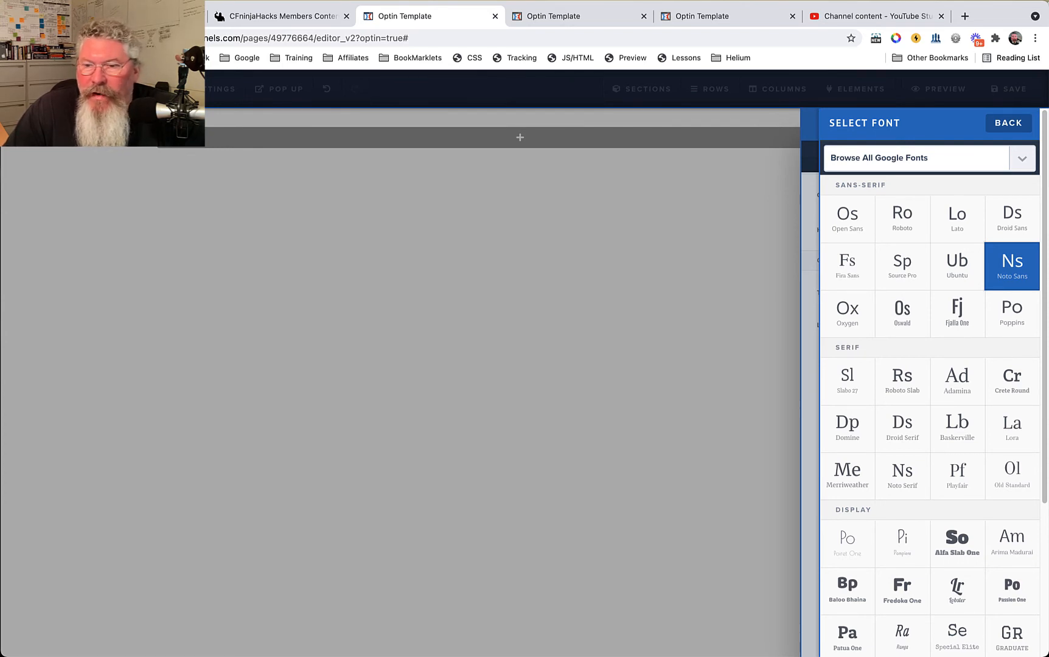
pyautogui.scroll(-5, 902, 380)
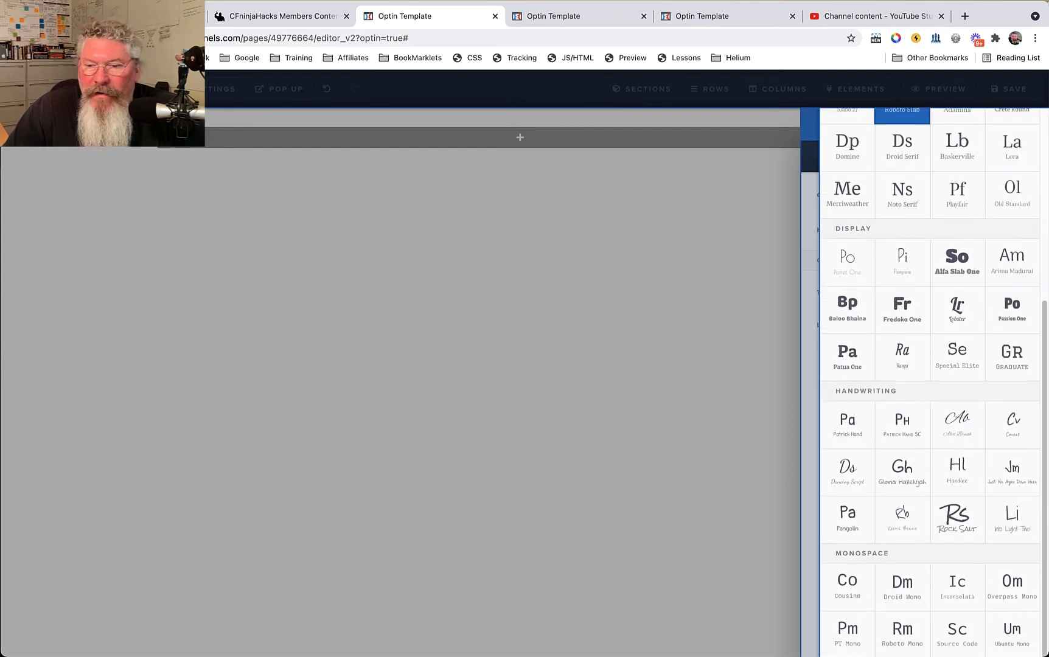
pyautogui.scroll(2, 902, 425)
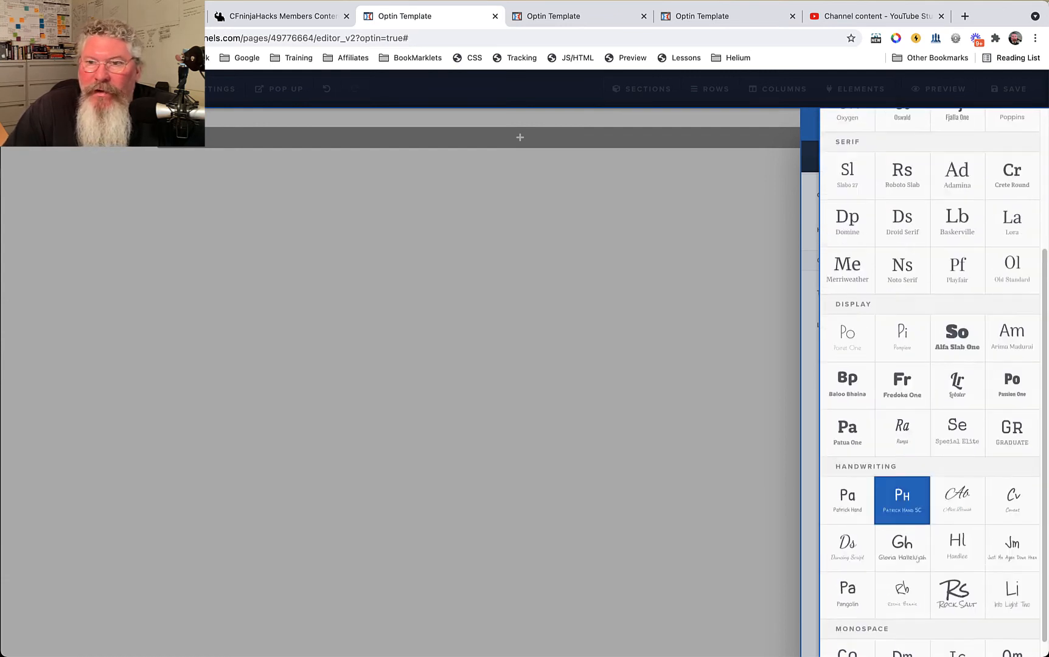
pyautogui.scroll(6, 902, 426)
# - Browse the full list of Google Fonts for the content font and return to the typography settings without selecting one
pyautogui.click(906, 160)
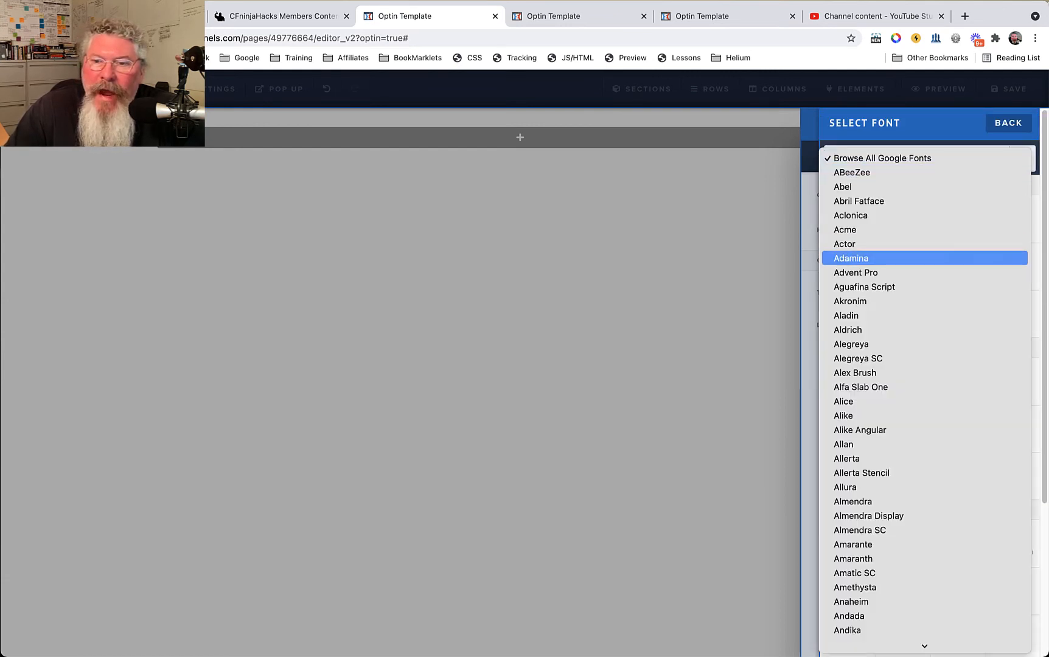
pyautogui.scroll(-20, 913, 260)
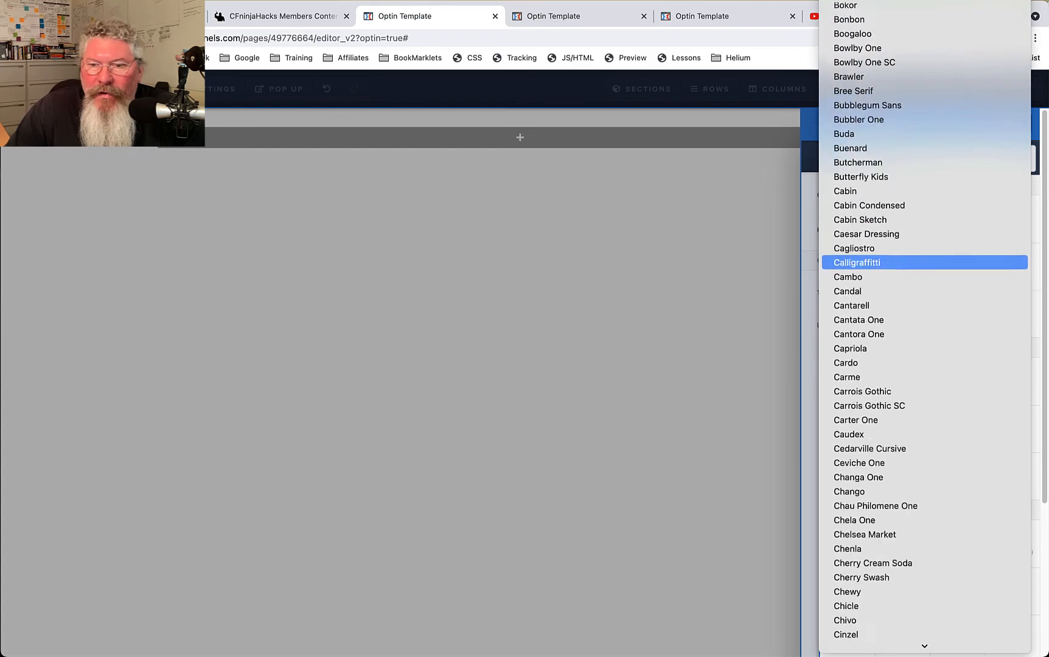
pyautogui.scroll(-20, 912, 262)
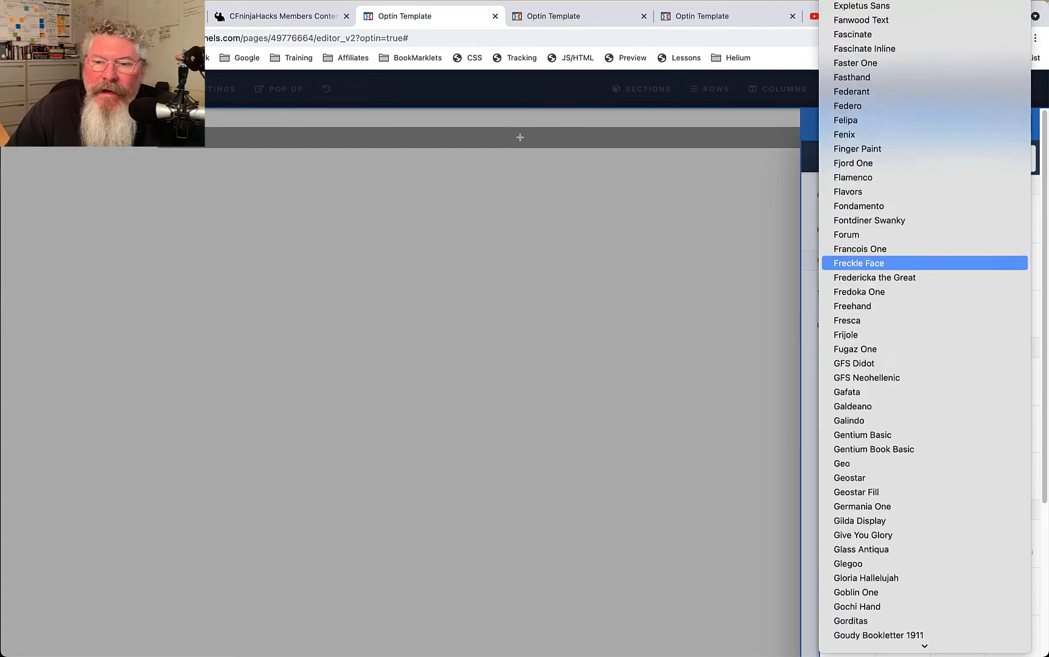
pyautogui.scroll(-20, 912, 262)
pyautogui.press('Escape')
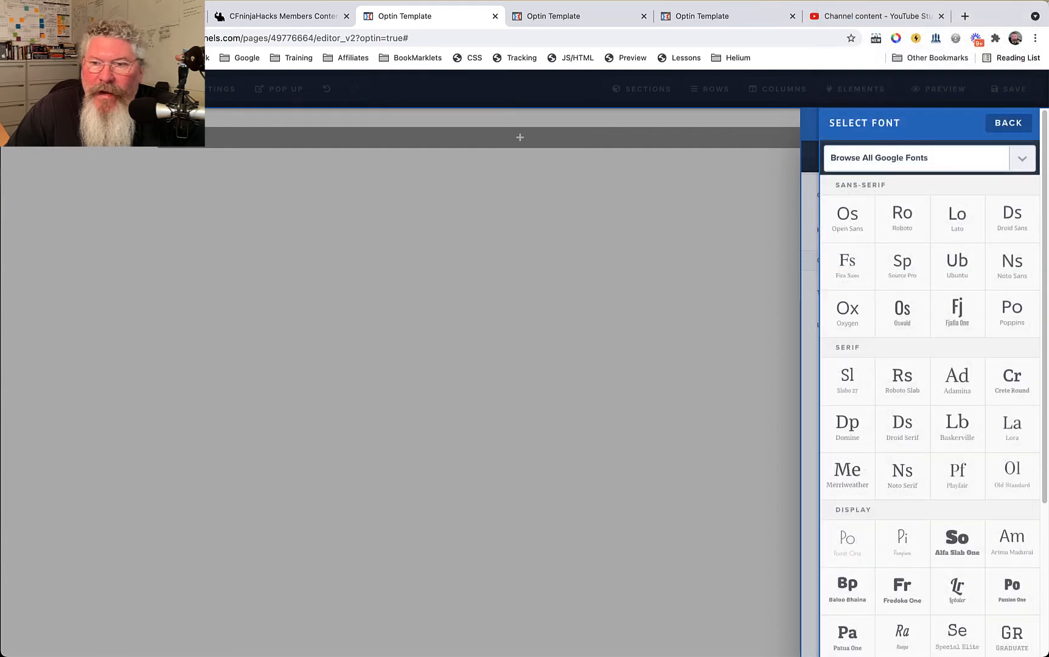
pyautogui.click(1008, 122)
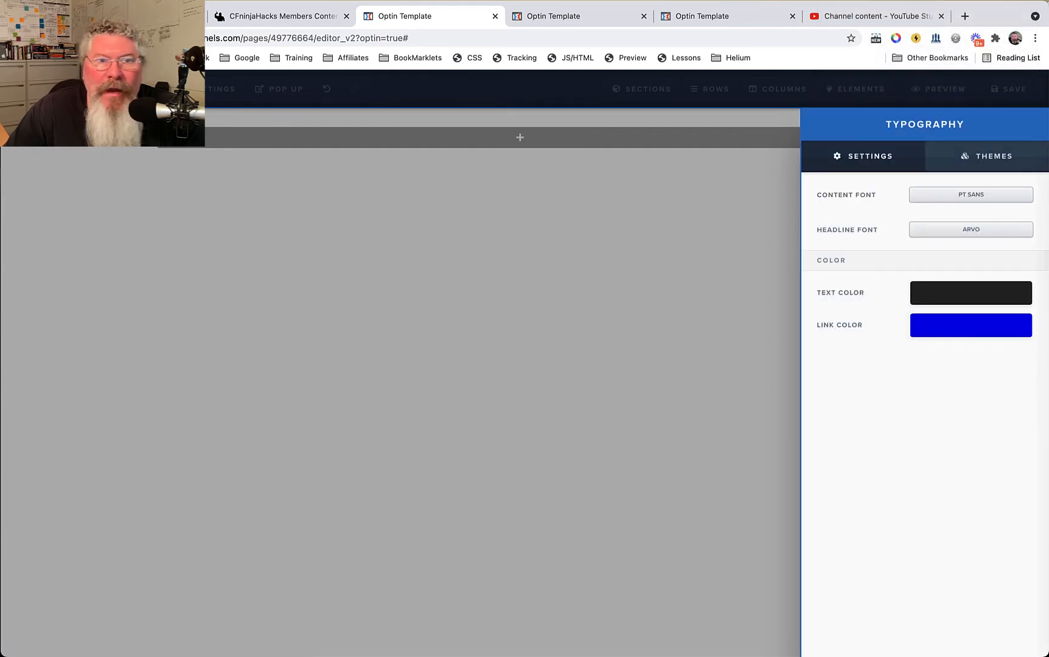
# - In the page's general settings, check the On Submit Go To field and set Digital Asset to fb-login-1-0-beta-10-4-17
pyautogui.click(220, 89)
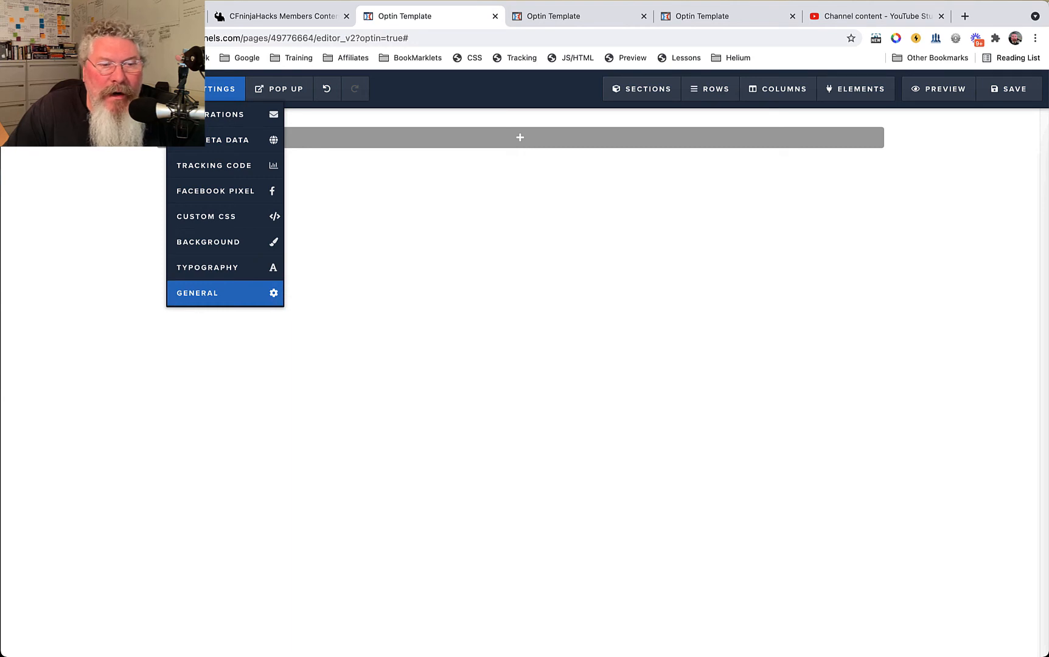
pyautogui.click(200, 292)
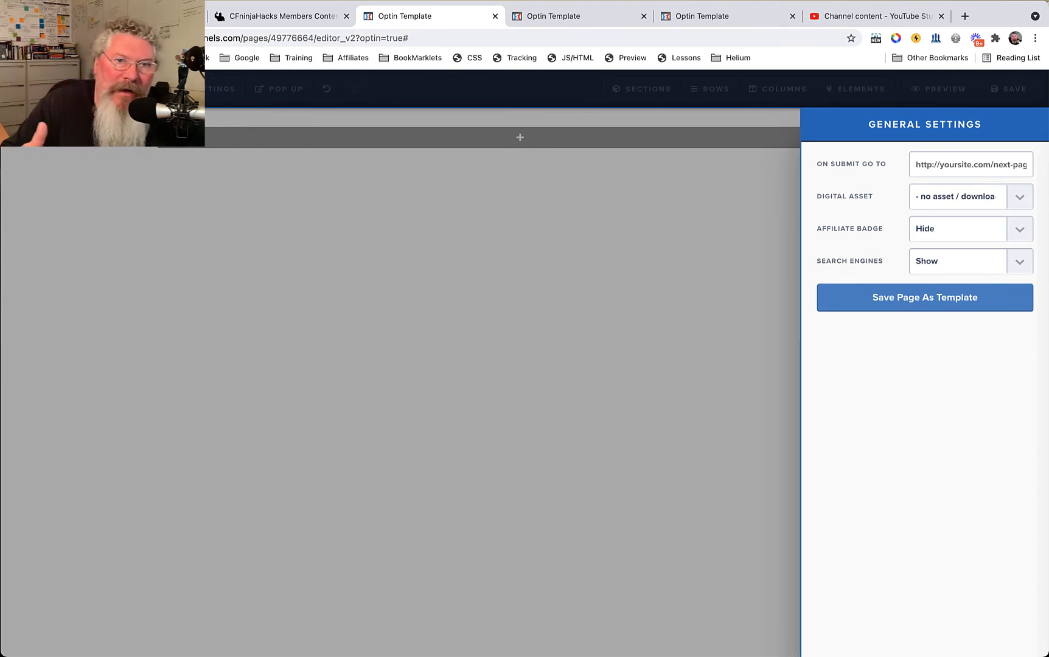
pyautogui.click(971, 164)
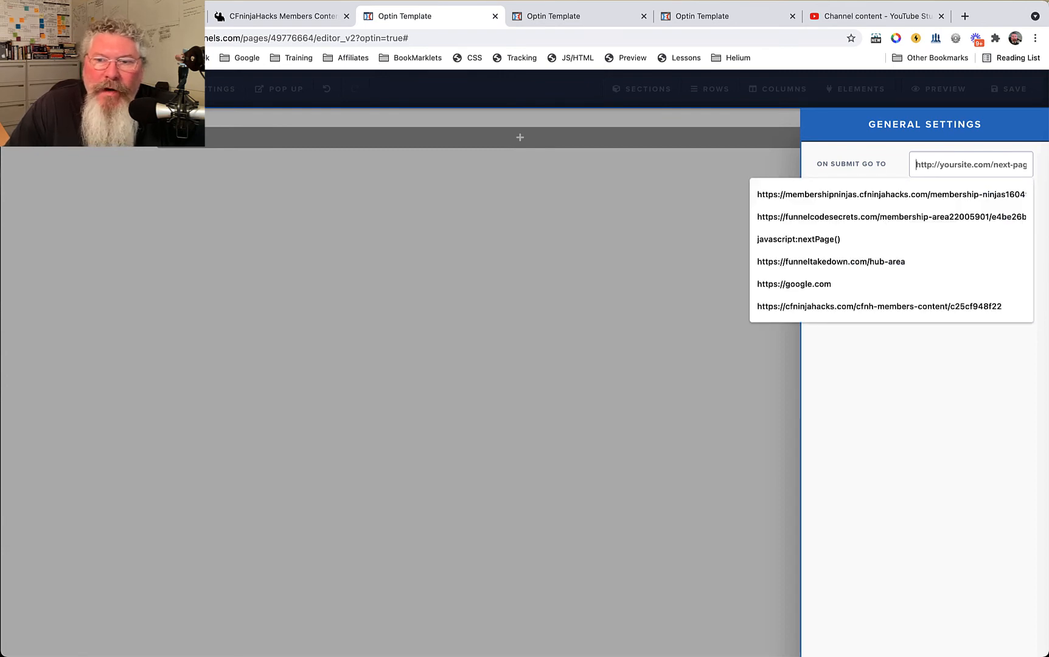
pyautogui.press('Escape')
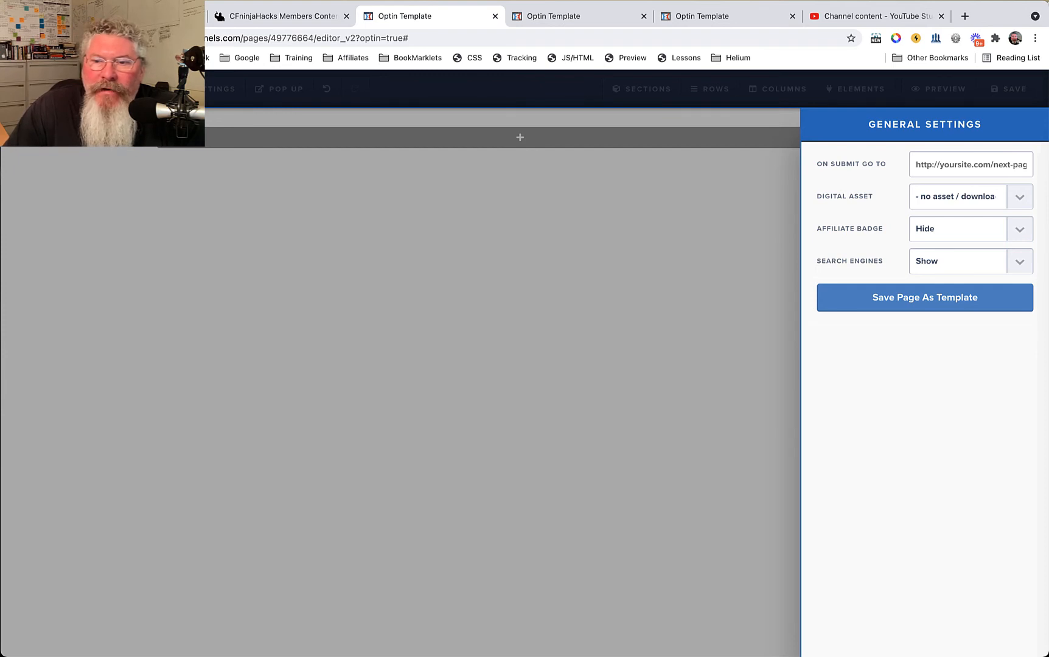
pyautogui.click(971, 196)
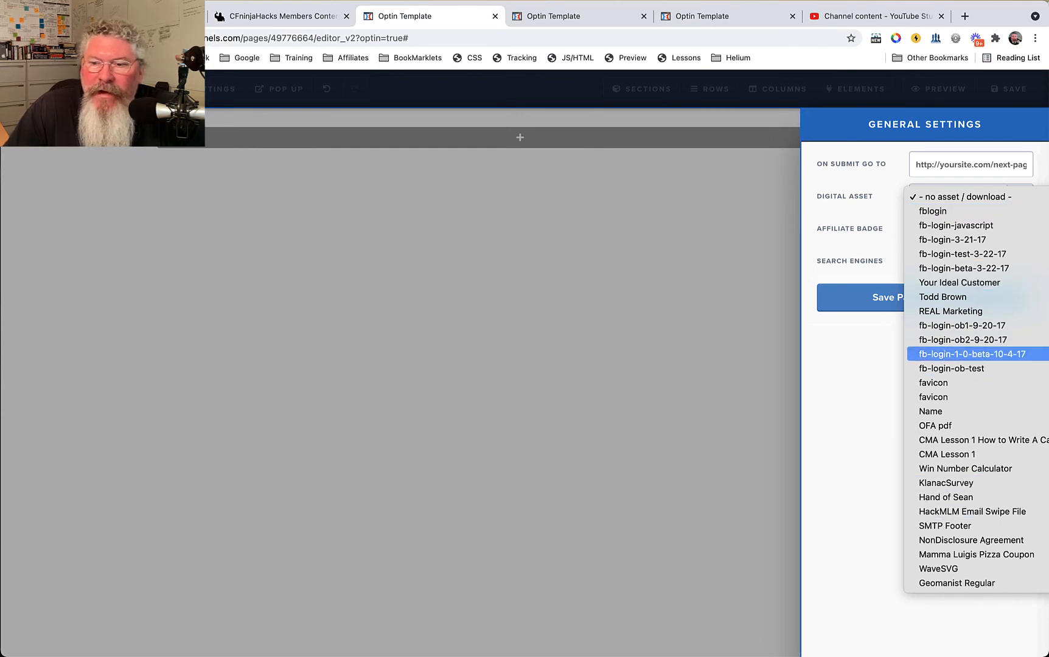
pyautogui.click(972, 354)
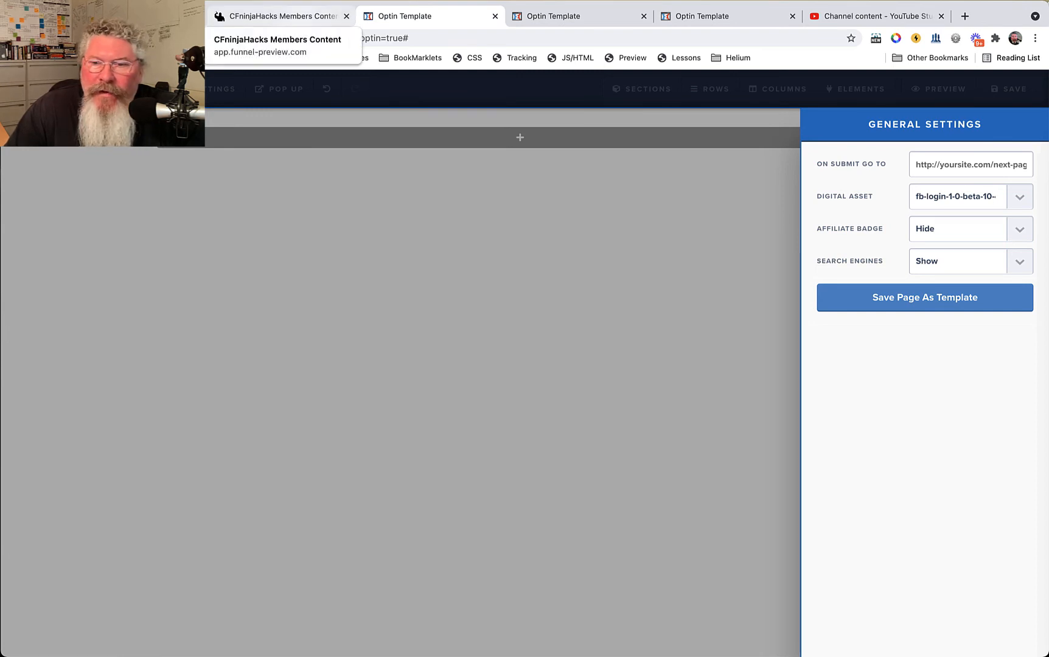
# - View the Digital Assets lesson under Account Details in the CFninjaHacks members content, and return to the page editor
pyautogui.click(277, 16)
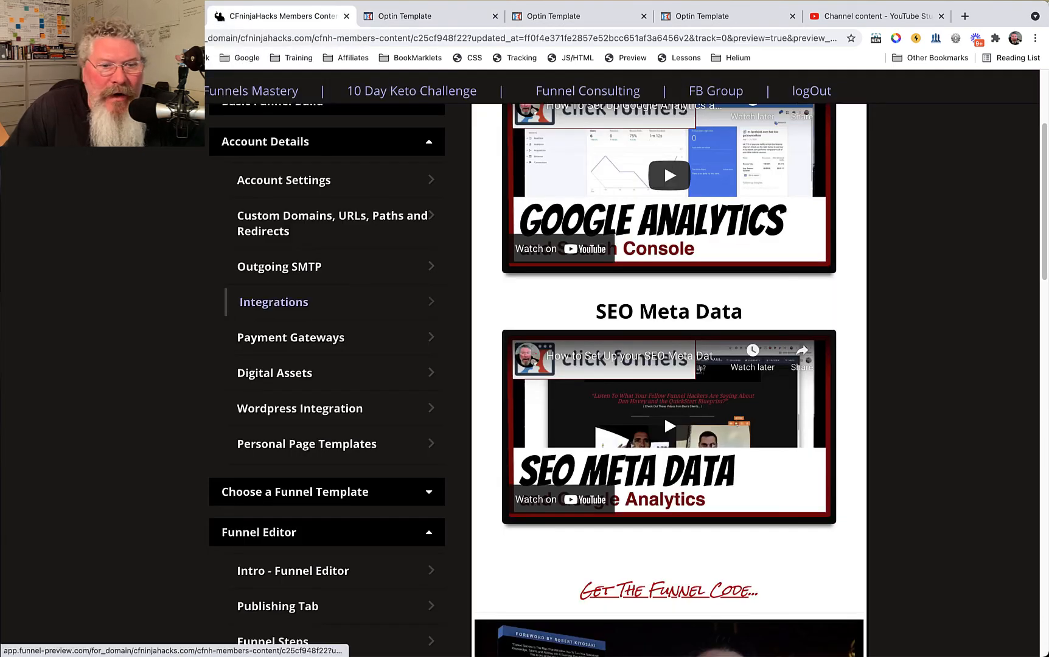
pyautogui.click(274, 373)
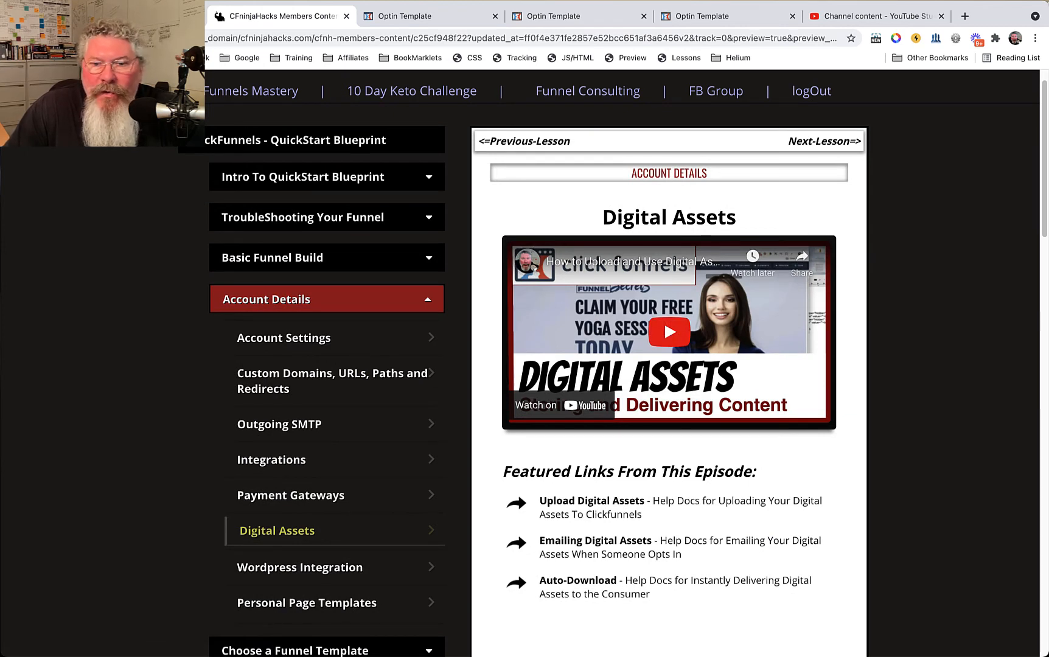
pyautogui.click(428, 16)
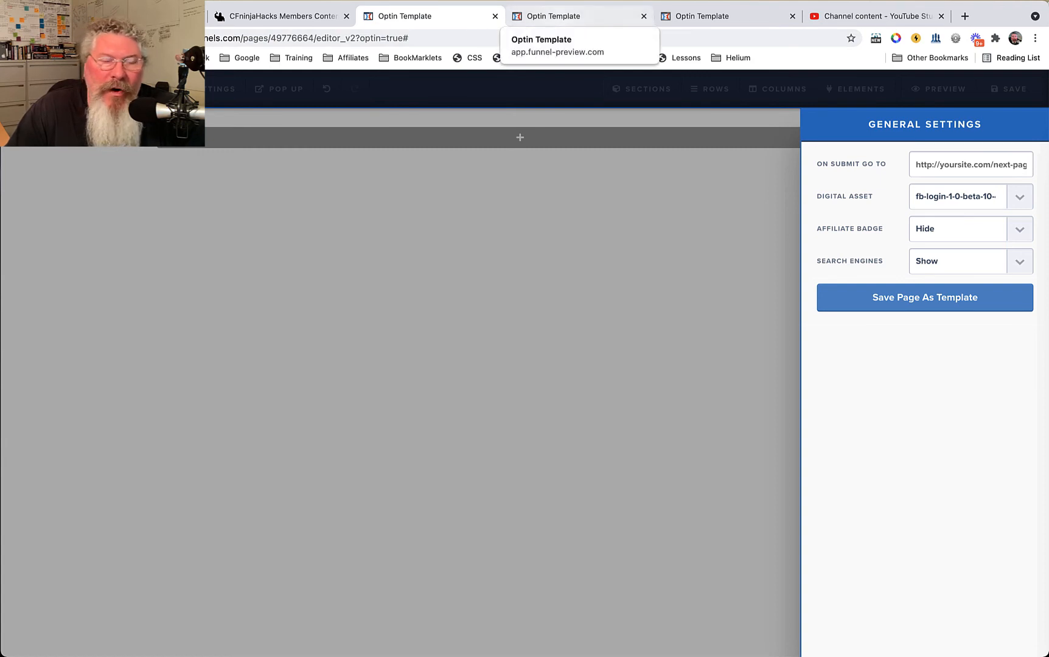
# - Switch Affiliate Badge to Show and back to Hide in the general settings
pyautogui.click(970, 229)
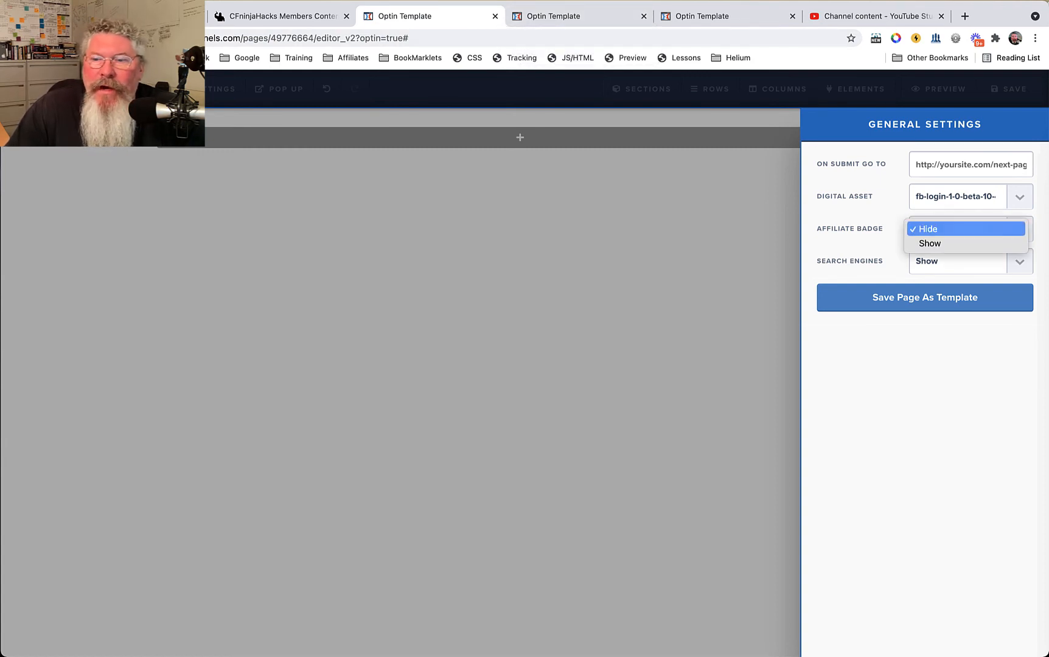
pyautogui.click(966, 243)
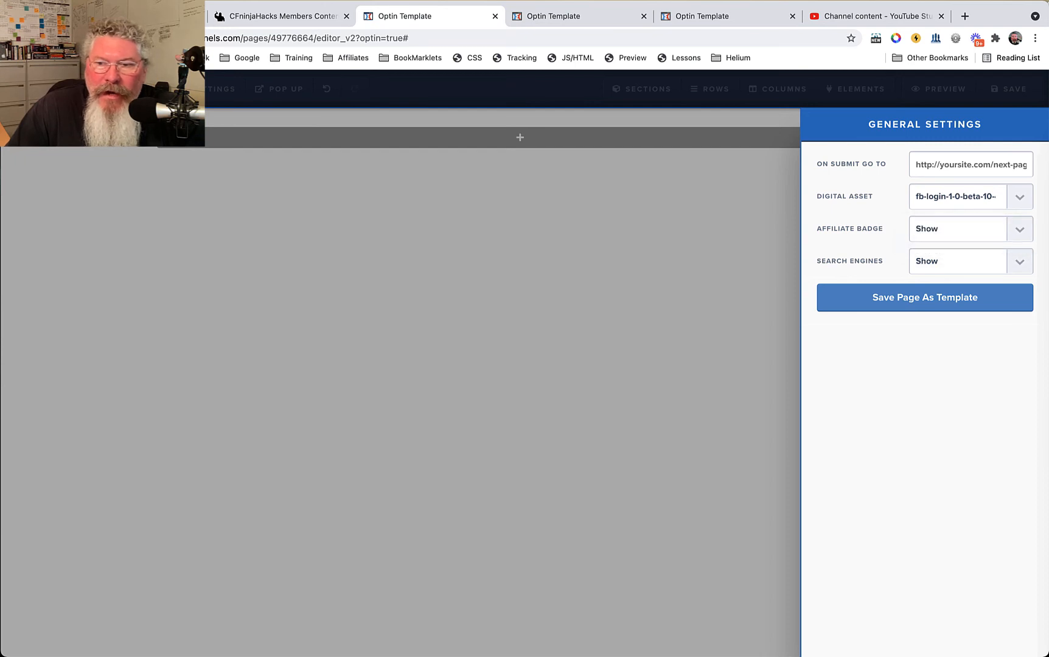
pyautogui.click(958, 228)
pyautogui.click(966, 214)
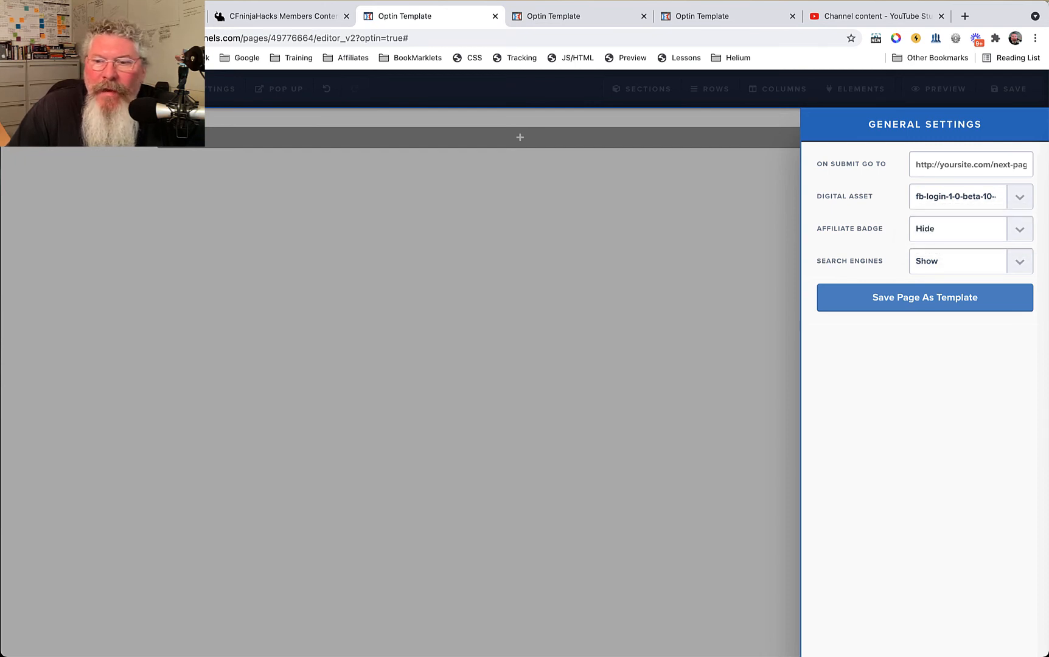
# - Switch Search Engines to Hide and back to Show in the general settings
pyautogui.click(965, 261)
pyautogui.click(931, 276)
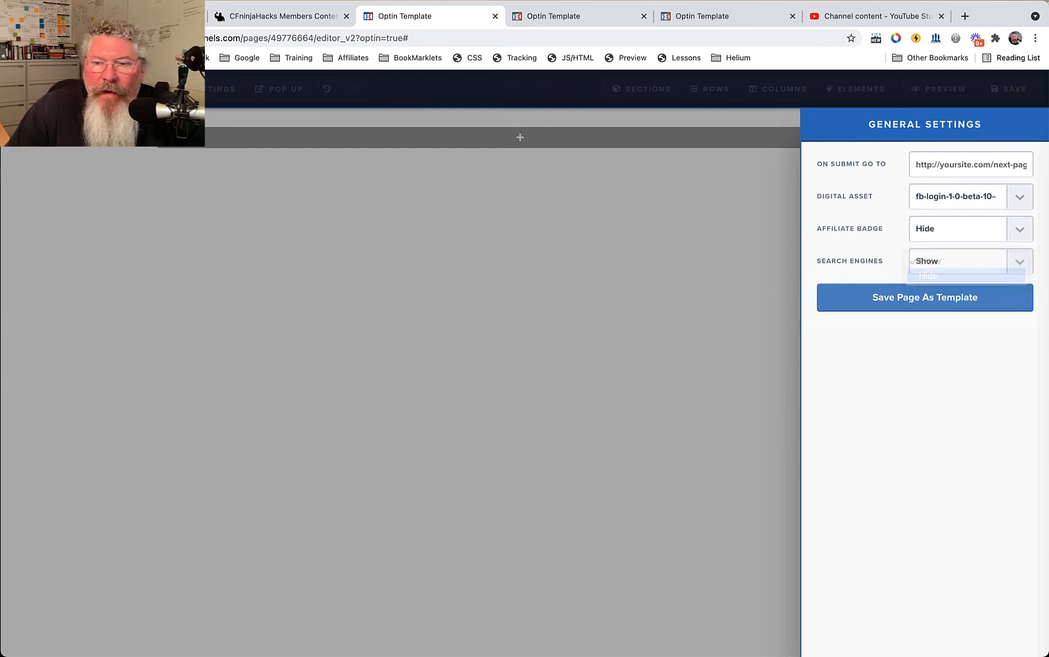
pyautogui.click(966, 261)
pyautogui.click(966, 247)
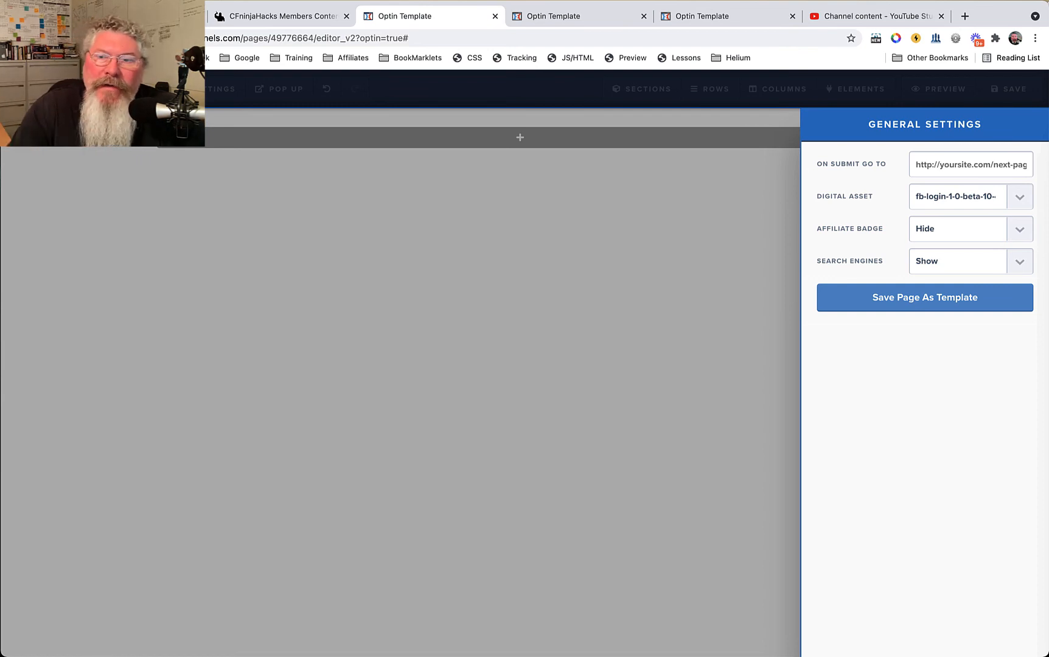
# - Set Search Engines to Hide in the general settings and save the page as a template named test
pyautogui.click(970, 262)
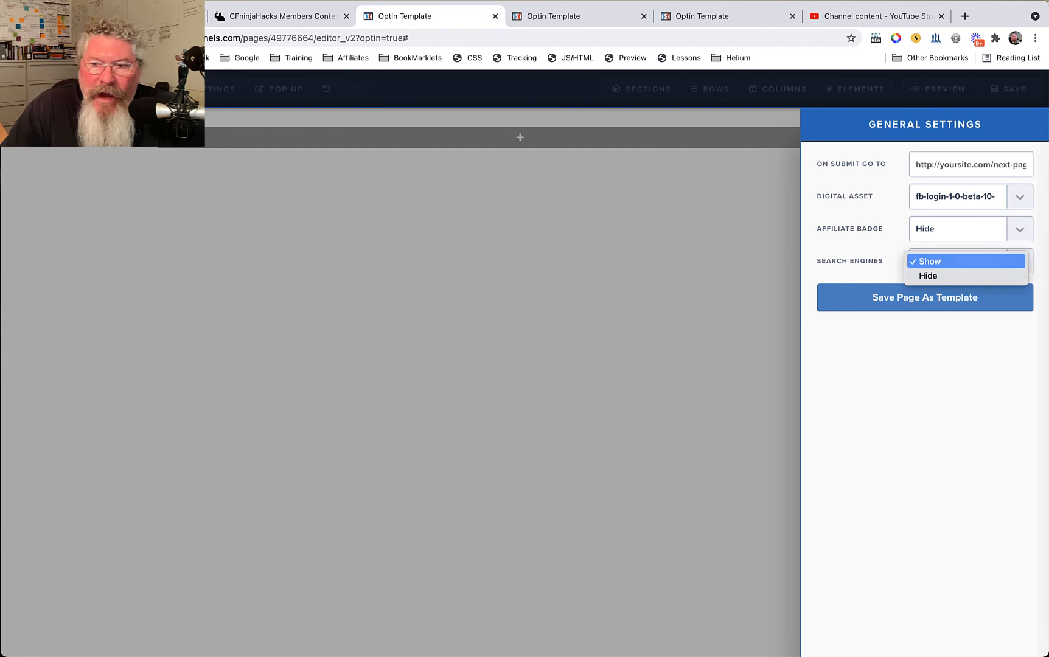
pyautogui.click(966, 275)
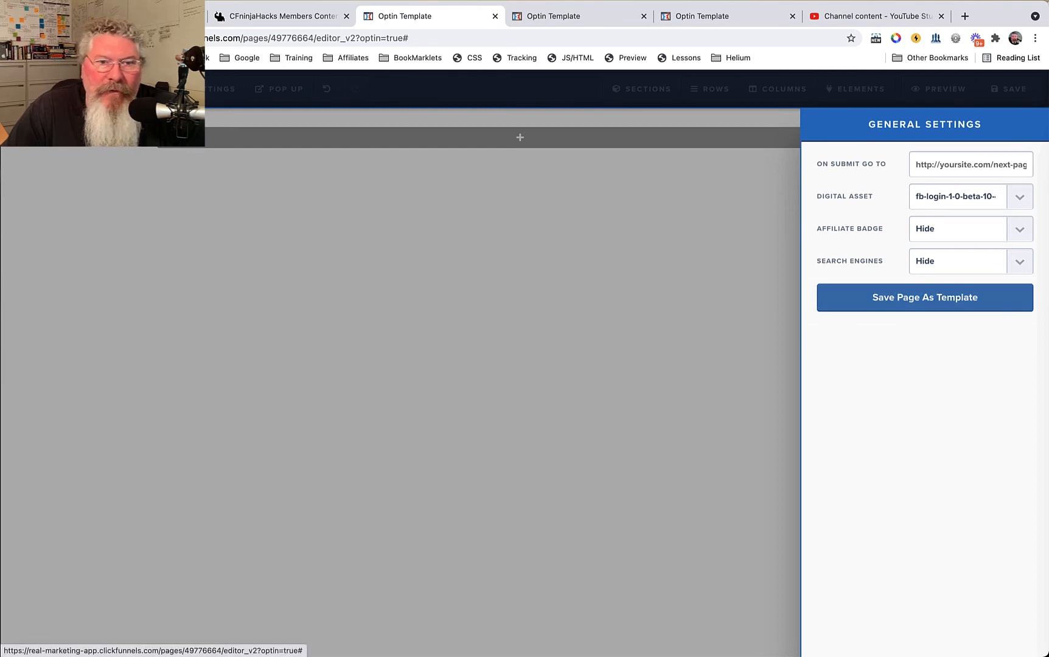
pyautogui.click(924, 297)
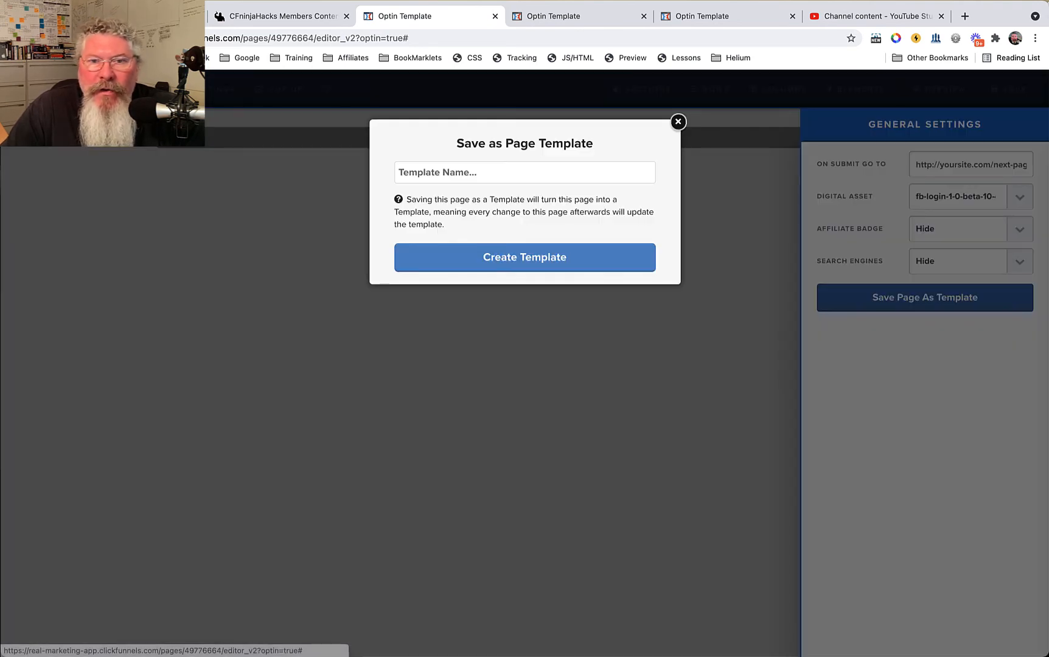
pyautogui.click(524, 172)
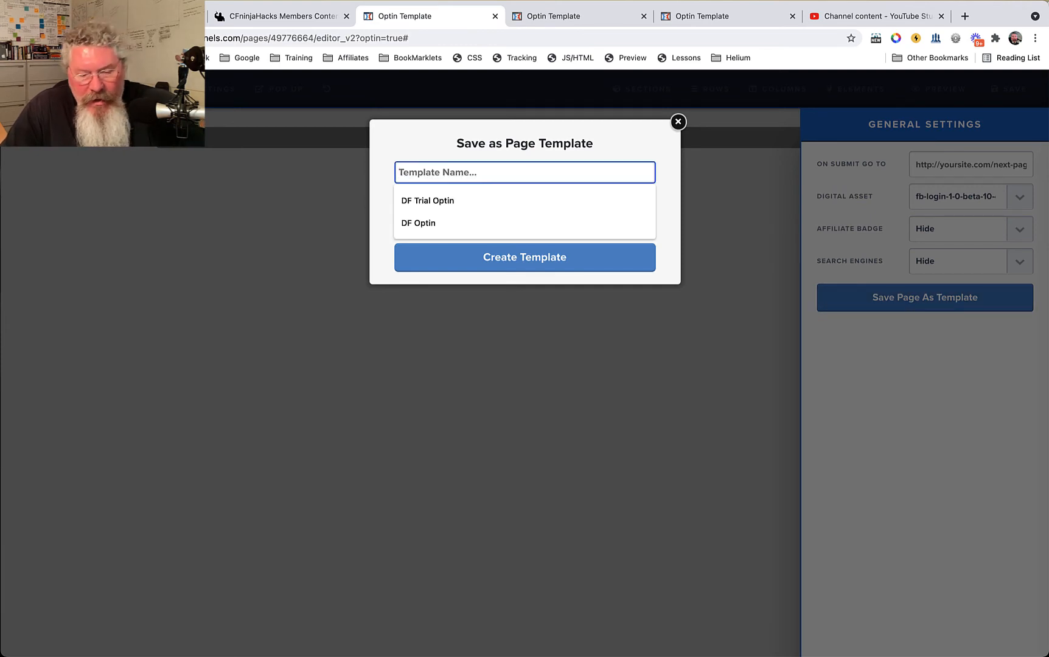
pyautogui.write('test')
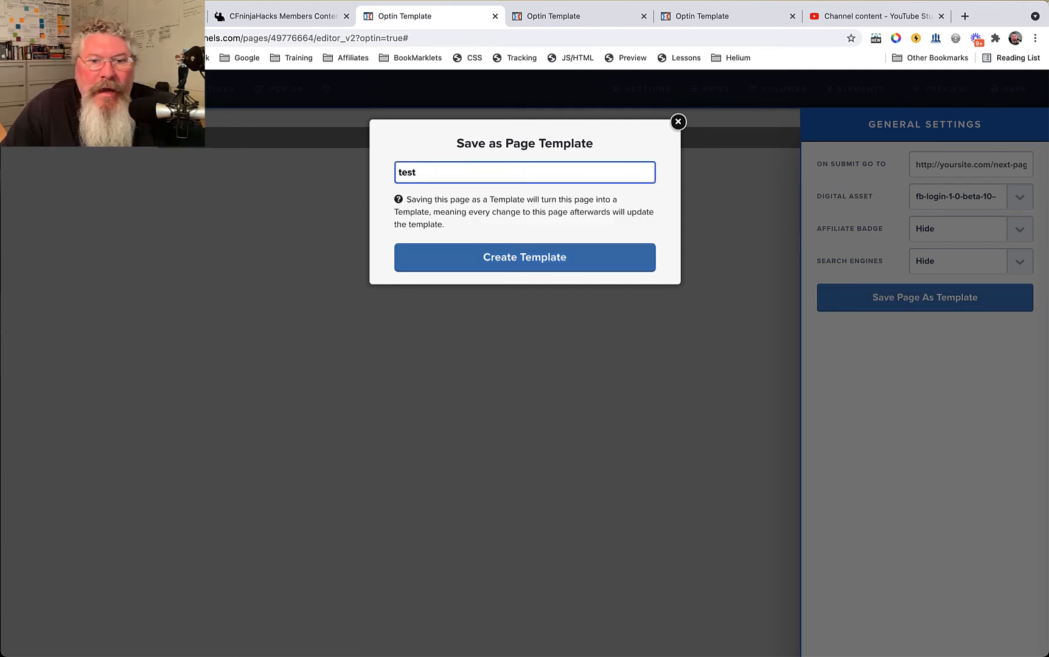
pyautogui.click(524, 257)
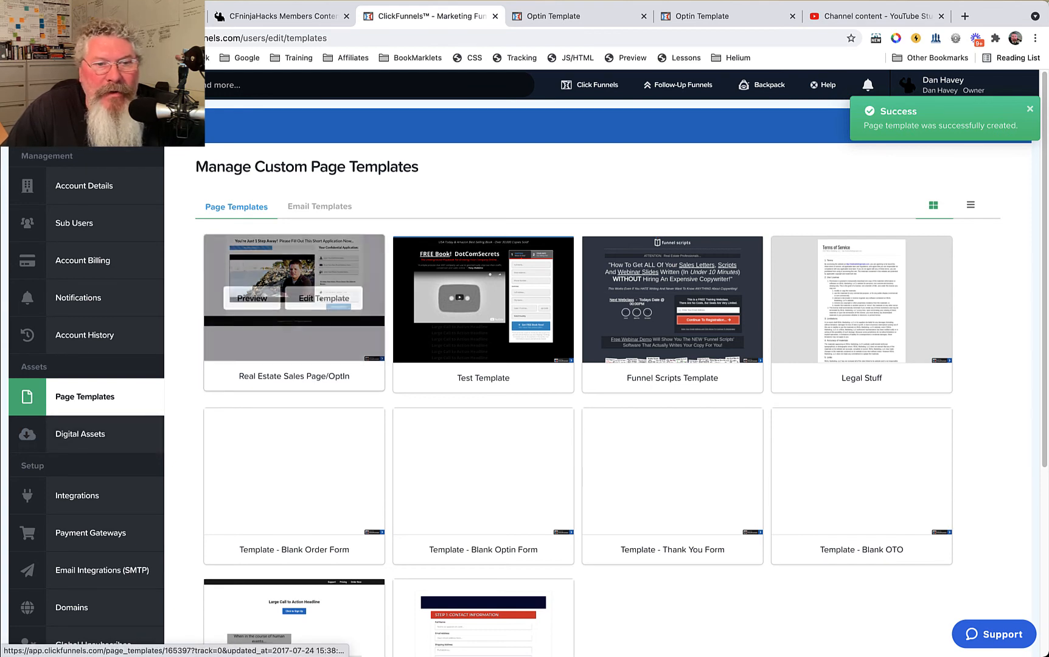
# - Look through the custom page templates and return to the Optin page editor
pyautogui.scroll(-5, 484, 395)
pyautogui.scroll(5, 441, 364)
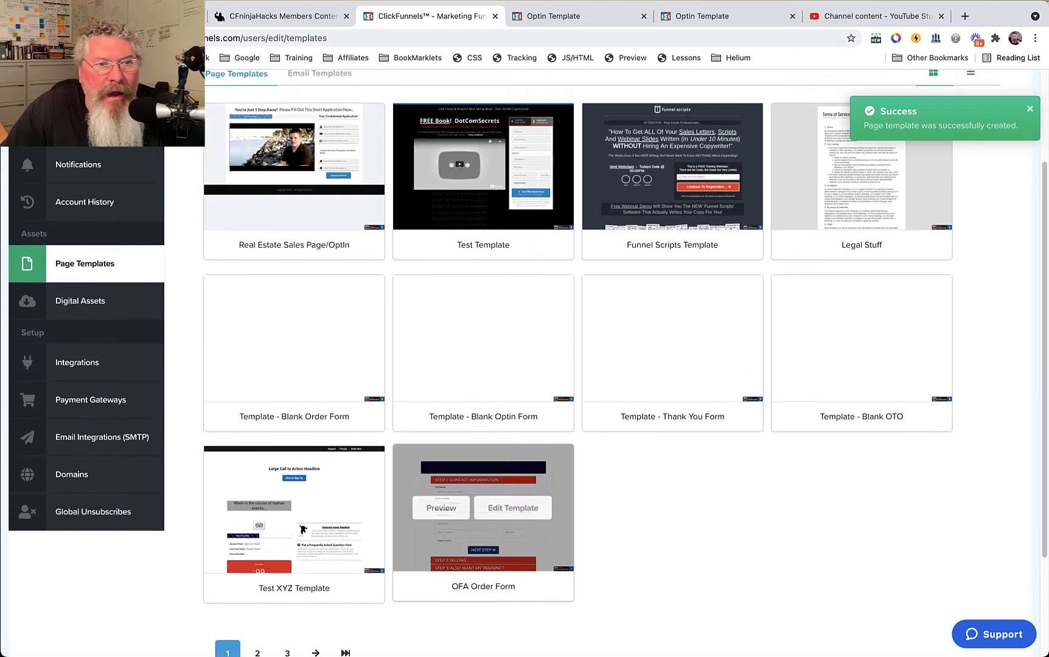
pyautogui.press('super+r')
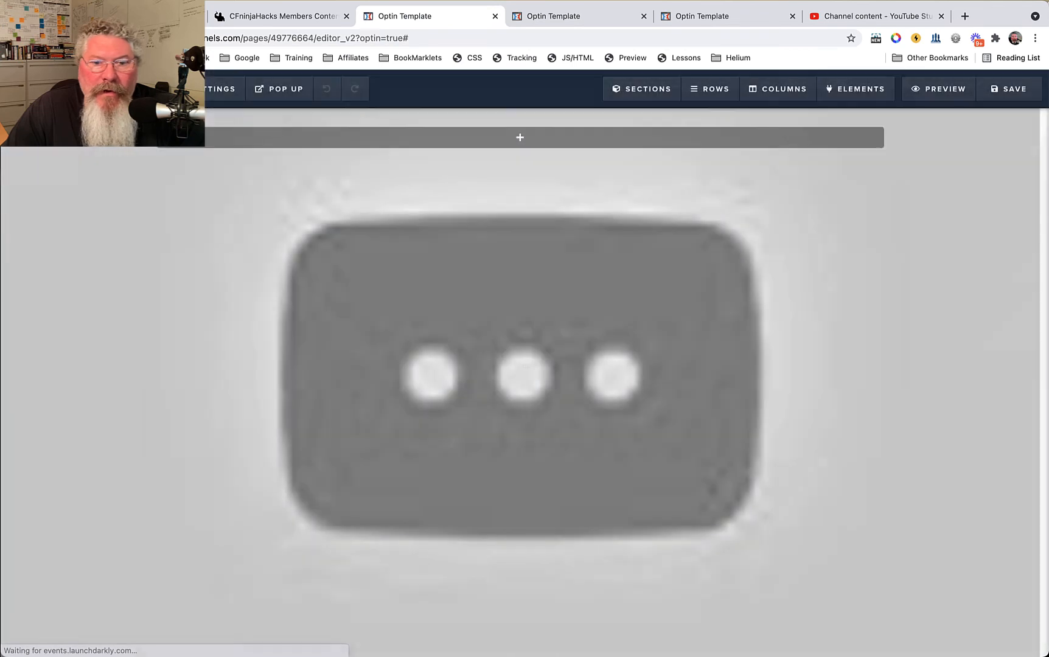
# - Clear the page's background image URL in the background settings and close them
pyautogui.moveTo(218, 89)
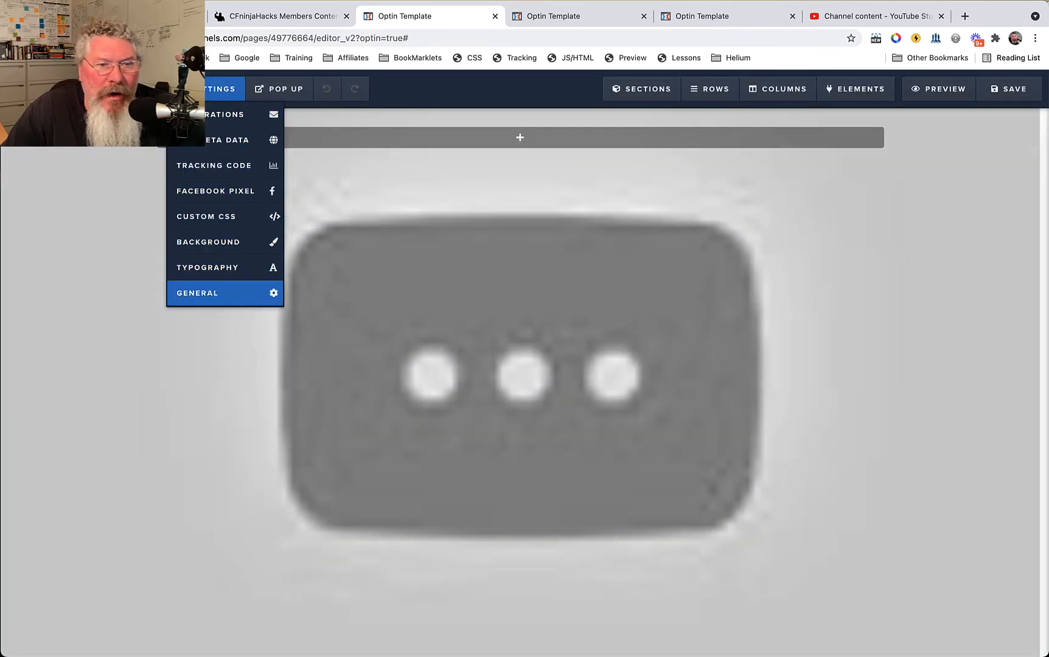
pyautogui.click(219, 241)
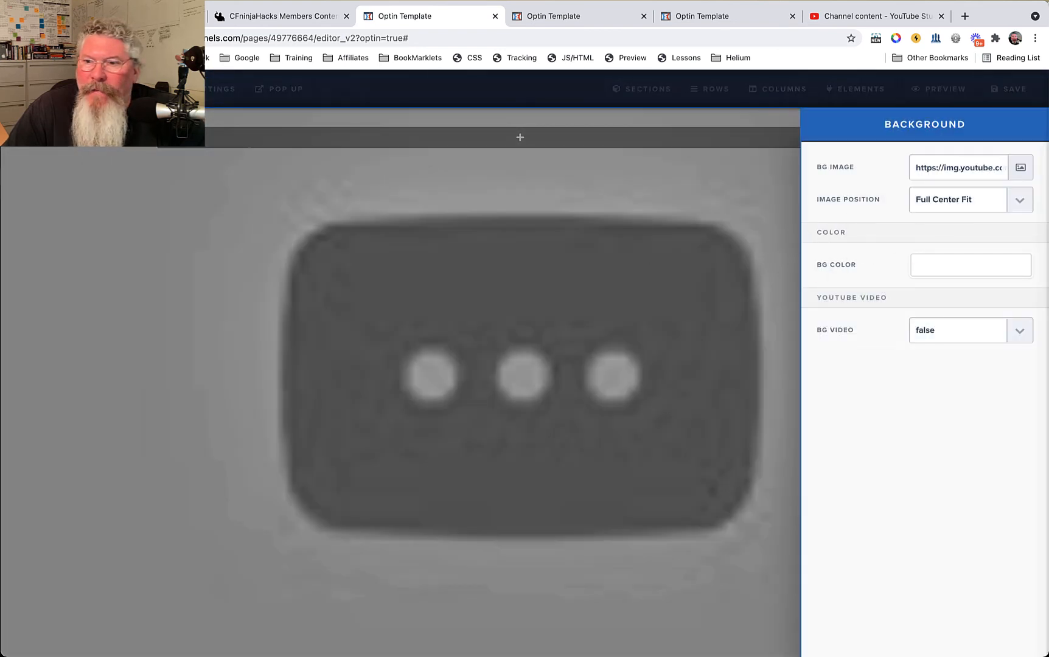
pyautogui.press('super+a')
pyautogui.press('BackSpace')
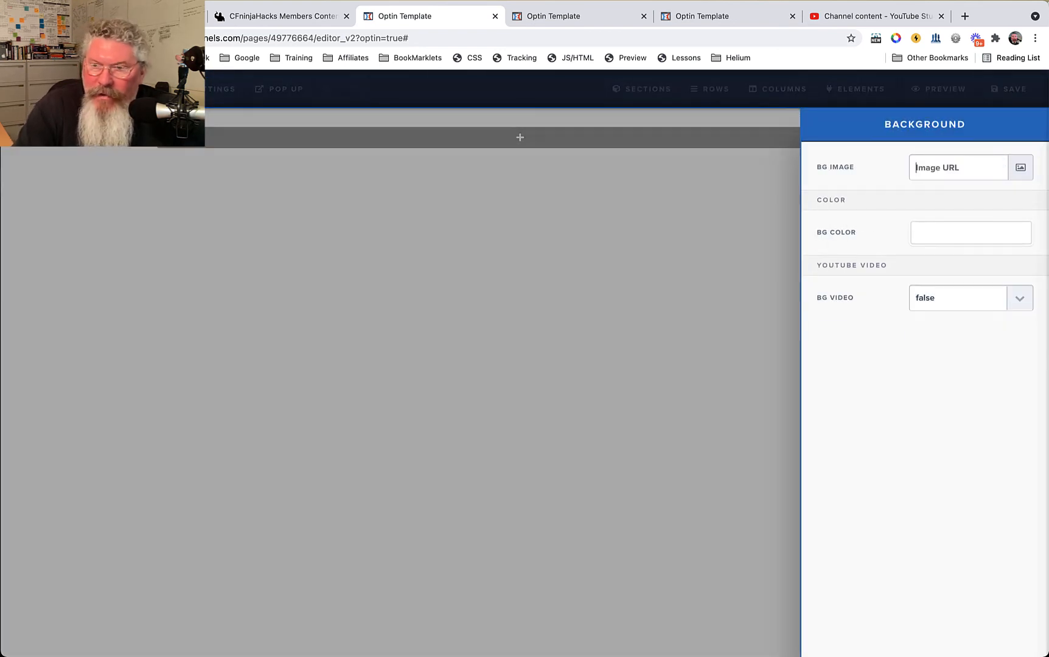
pyautogui.press('Escape')
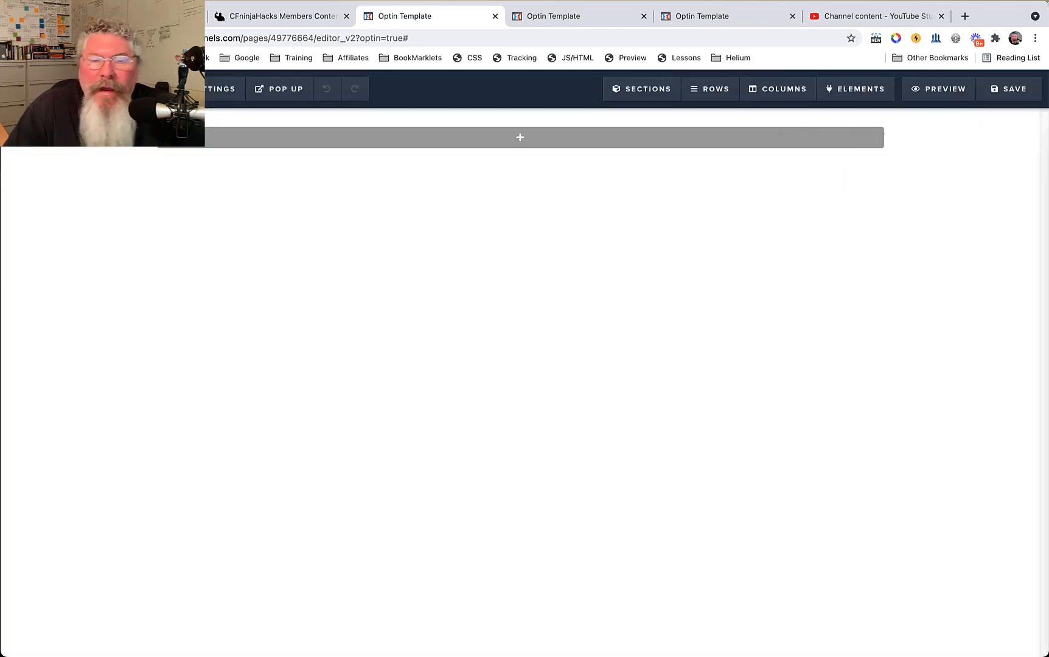
# - Show the page's pop-up and open its settings
pyautogui.moveTo(206, 88)
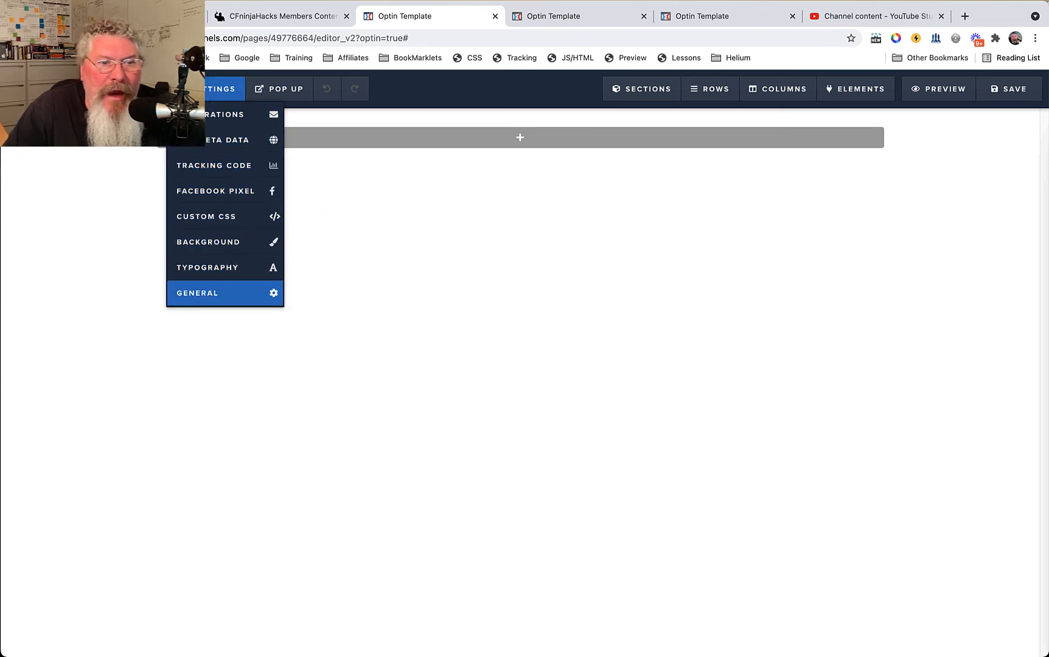
pyautogui.moveTo(279, 88)
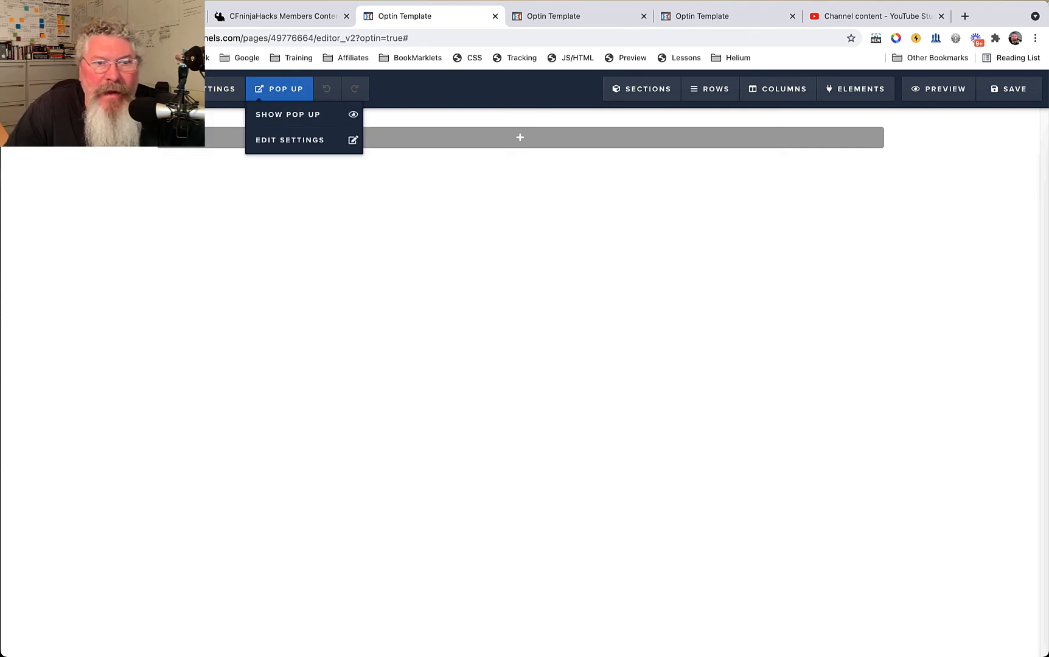
pyautogui.click(288, 115)
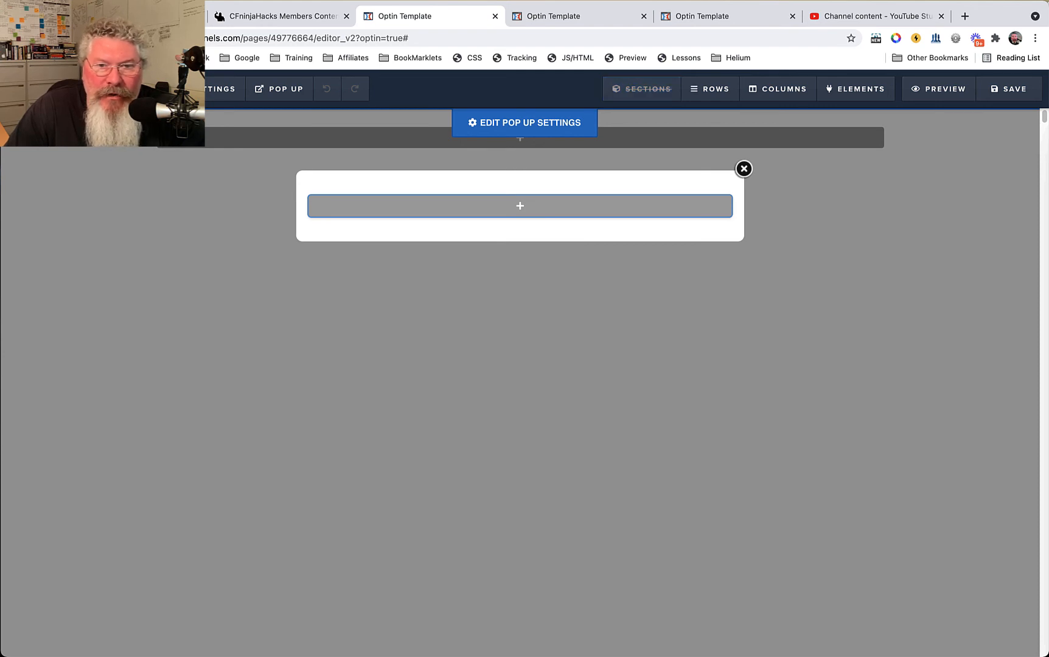
pyautogui.moveTo(520, 205)
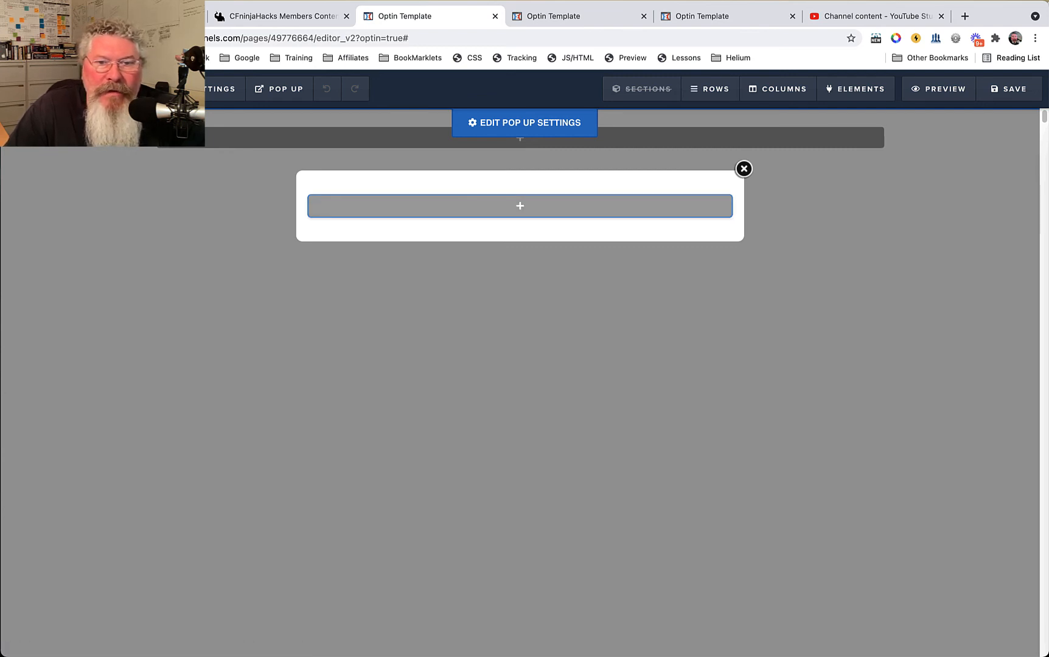
pyautogui.click(524, 123)
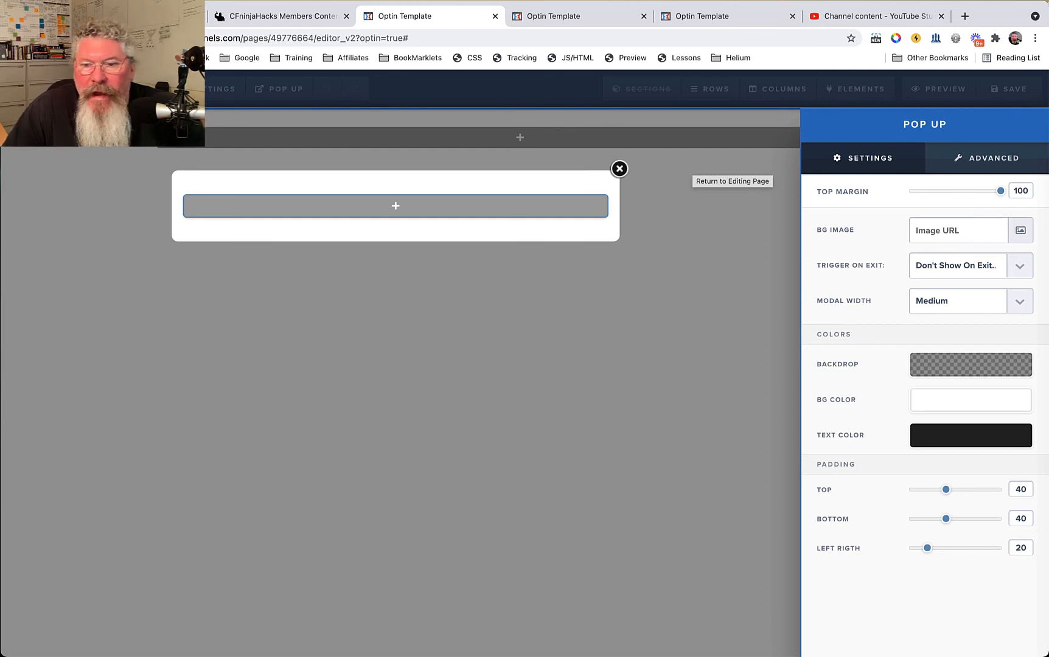
# - Try the red backdrop #de4d41 on the pop-up, also with reduced opacity, and restore it to rgba(0, 0, 0, 0.4)
pyautogui.click(970, 365)
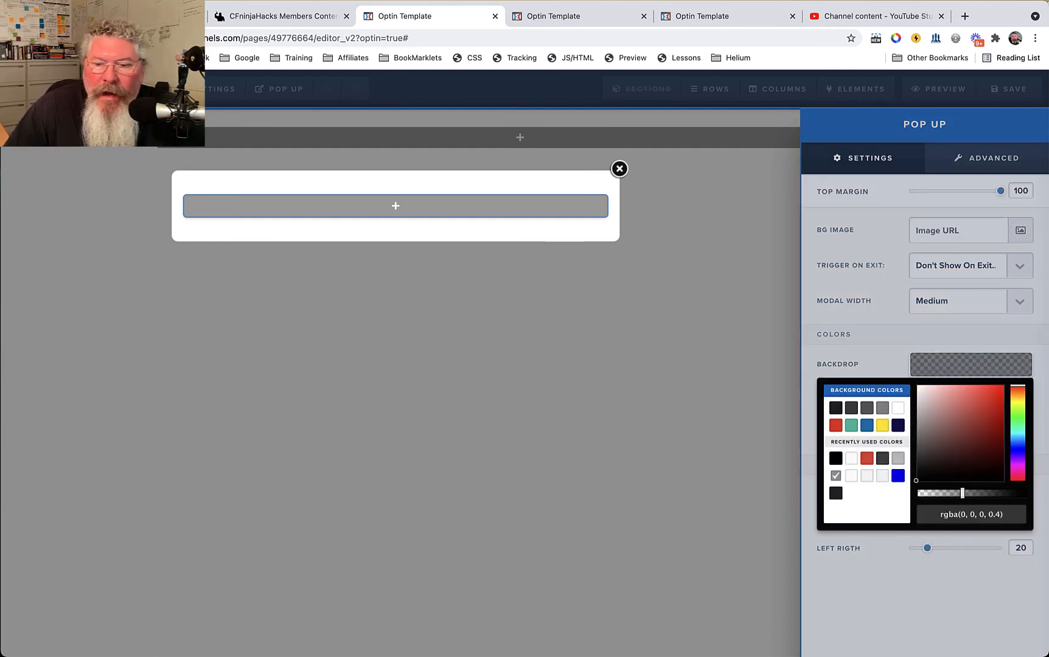
pyautogui.click(866, 458)
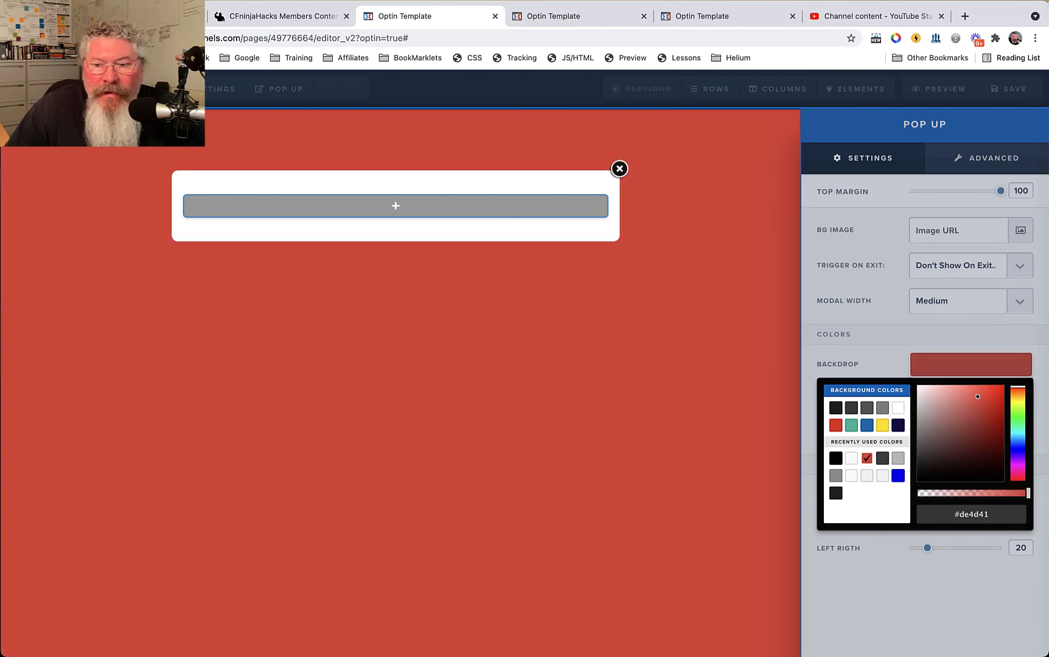
pyautogui.click(836, 475)
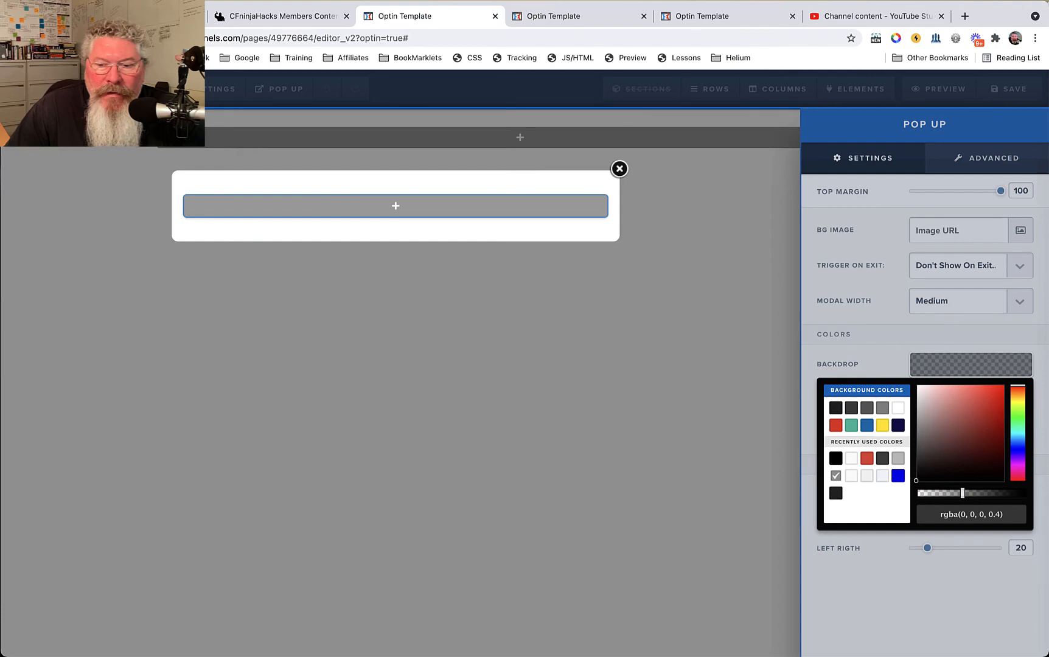
pyautogui.click(866, 458)
pyautogui.moveTo(1028, 492); pyautogui.dragTo(976, 493)
pyautogui.click(836, 475)
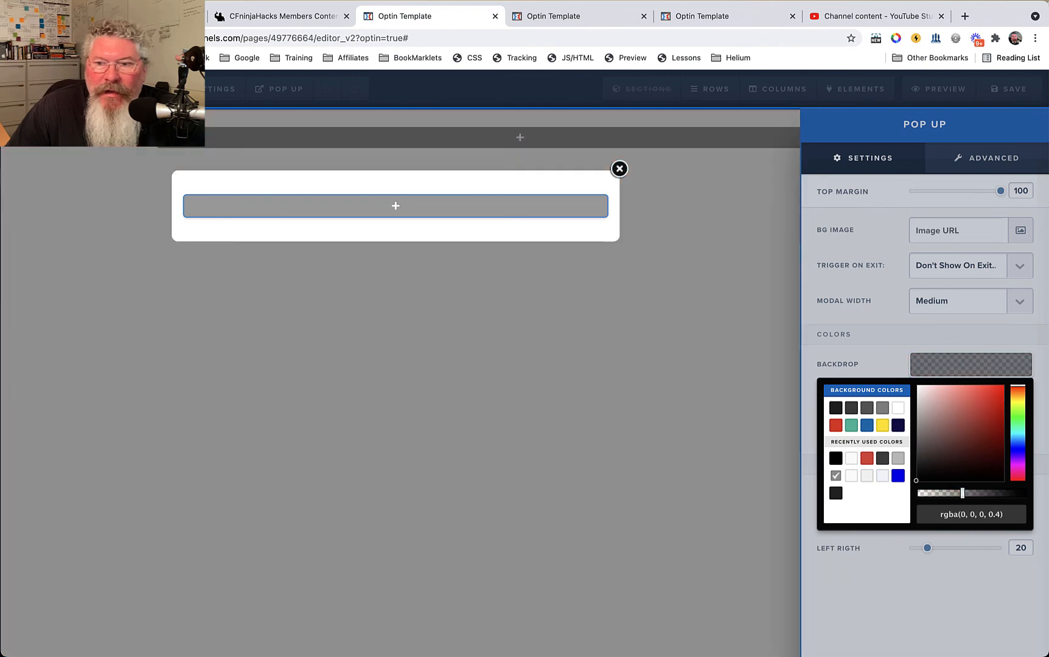
pyautogui.click(870, 590)
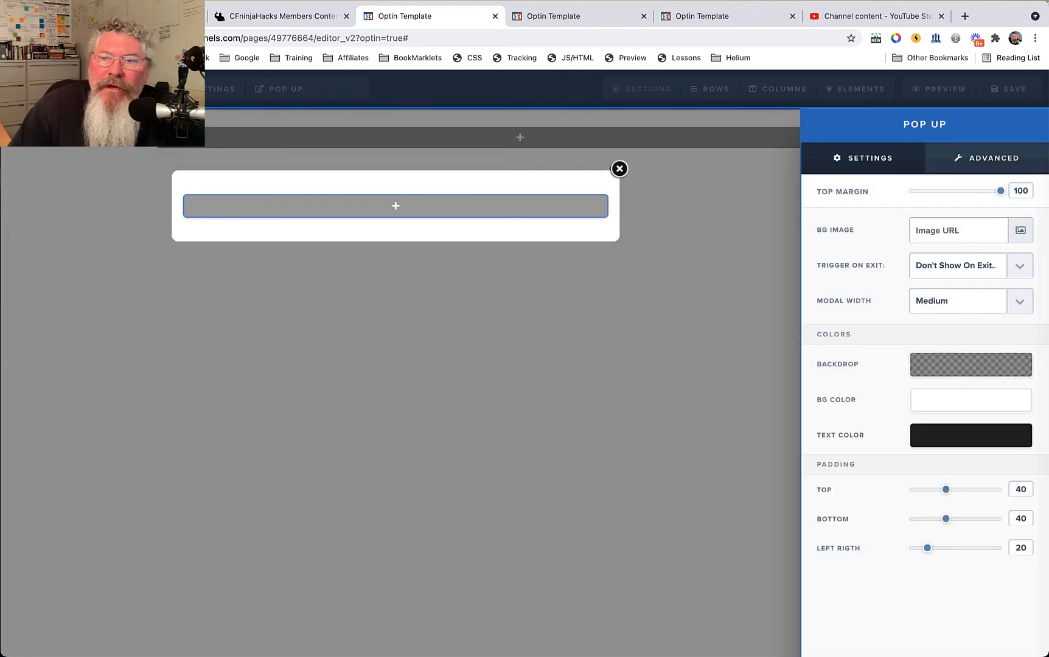
# - Set the pop-up's top margin to 300
pyautogui.moveTo(1000, 191)
pyautogui.mouseDown()
pyautogui.moveTo(910, 190)
pyautogui.moveTo(1000, 190)
pyautogui.mouseUp()
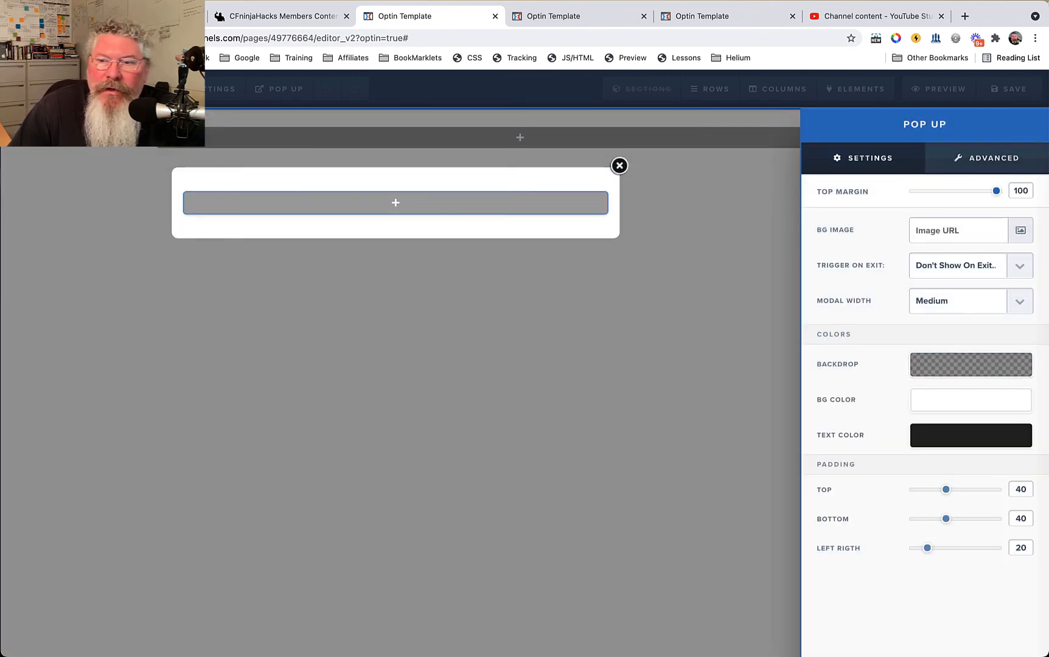
pyautogui.click(1018, 191)
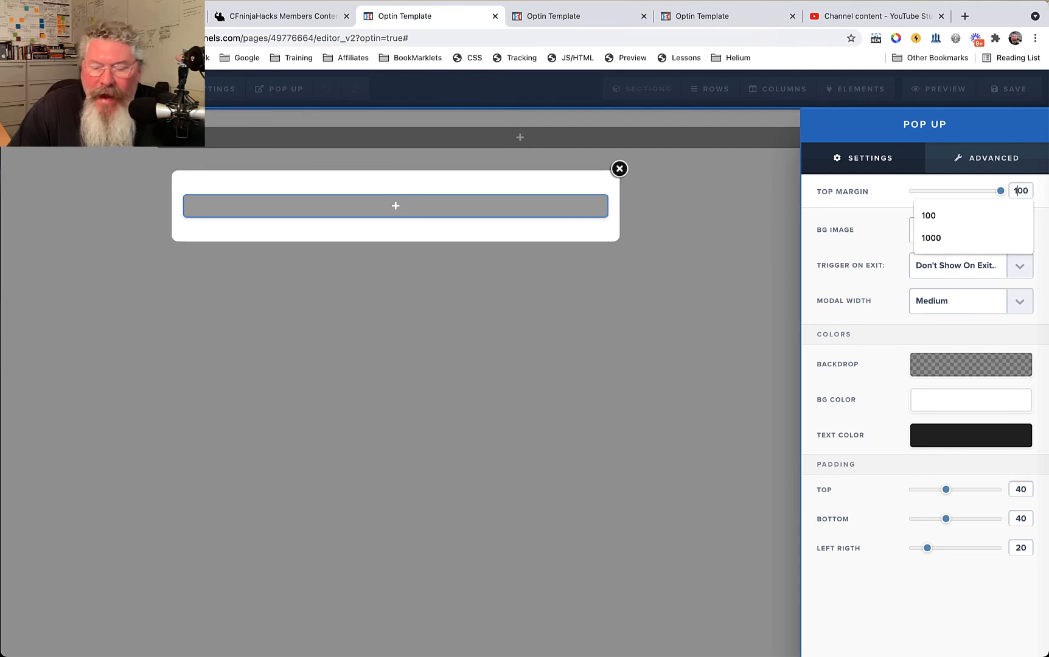
pyautogui.press('BackSpace')
pyautogui.write('3')
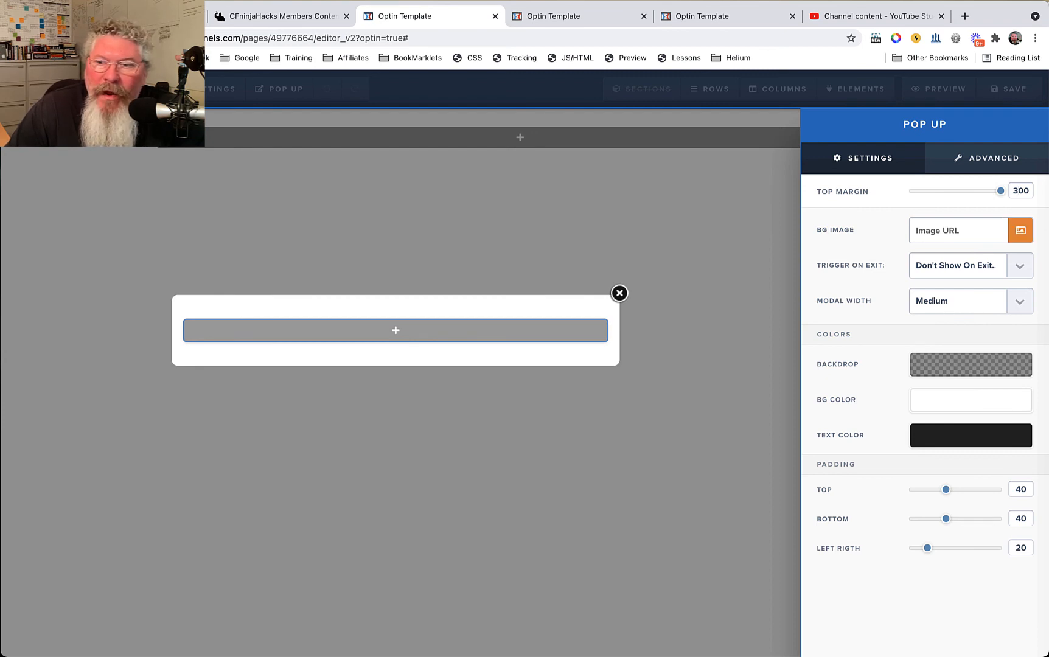
# - Add the red stop signs picture as the pop-up's background, trying Fill 100% Width and then Fill 100% Width & Height
pyautogui.click(1020, 230)
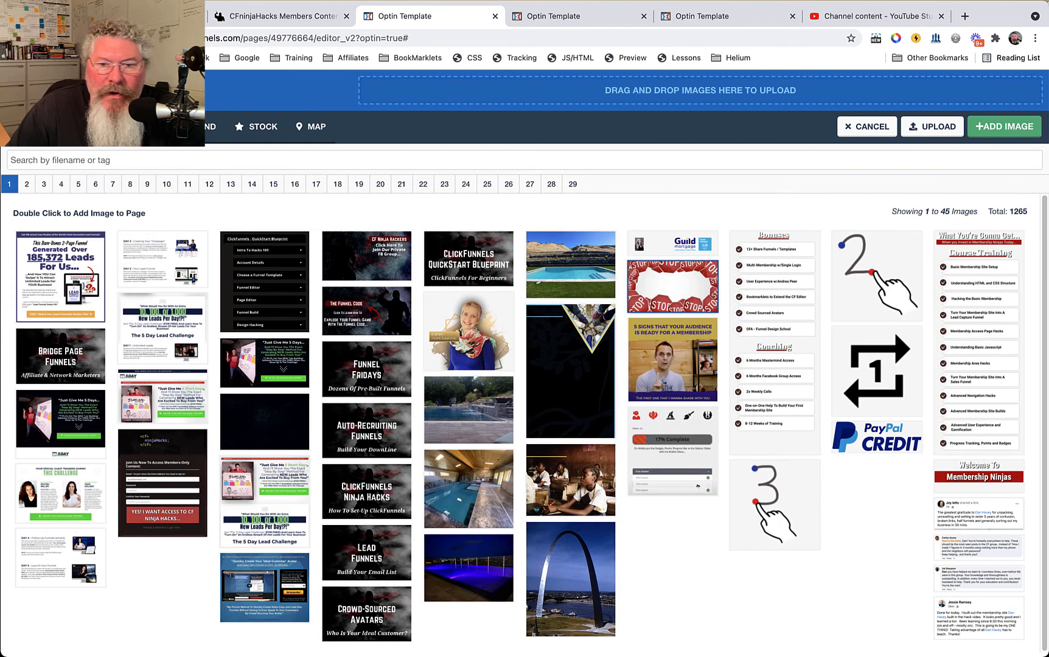
pyautogui.doubleClick(672, 286)
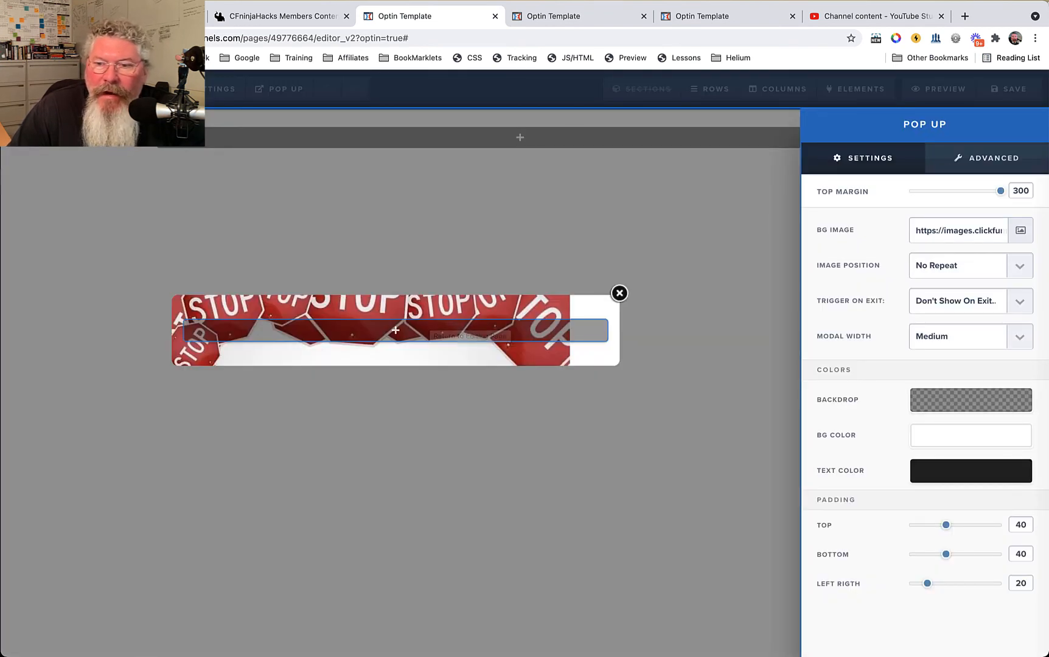
pyautogui.click(958, 266)
pyautogui.press('Up')
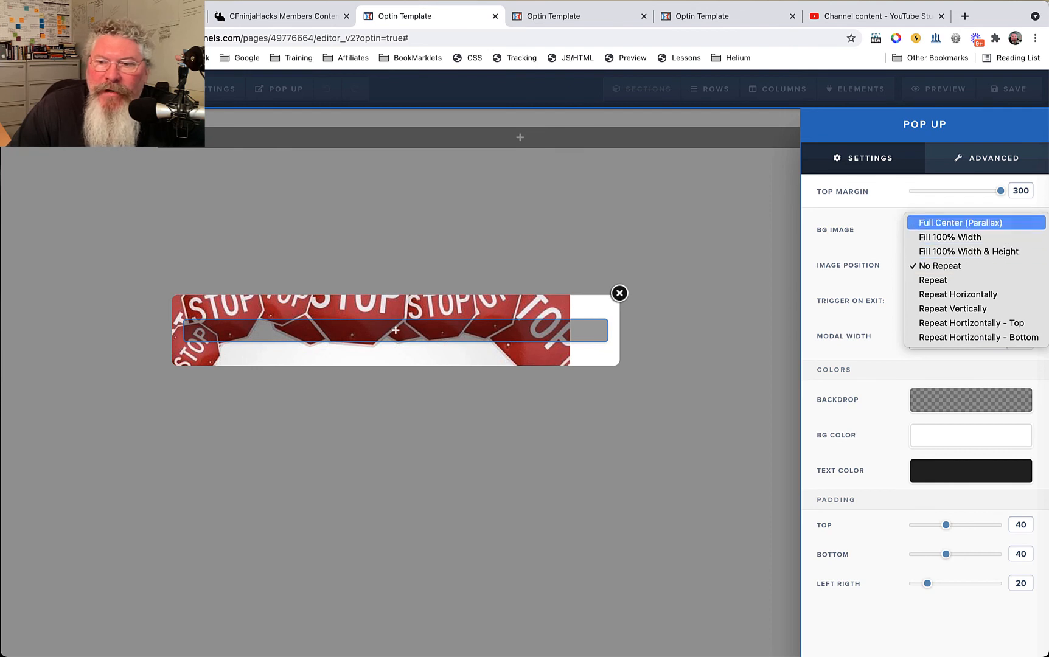
pyautogui.press('Down')
pyautogui.press('Return')
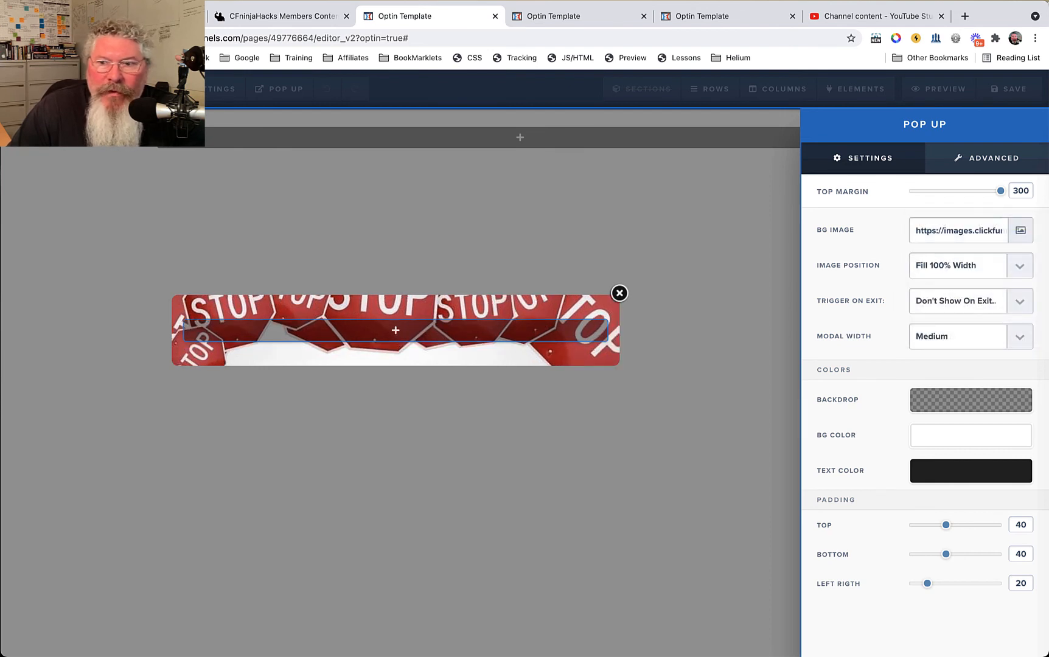
pyautogui.press('Down')
pyautogui.press('Down')
pyautogui.press('Return')
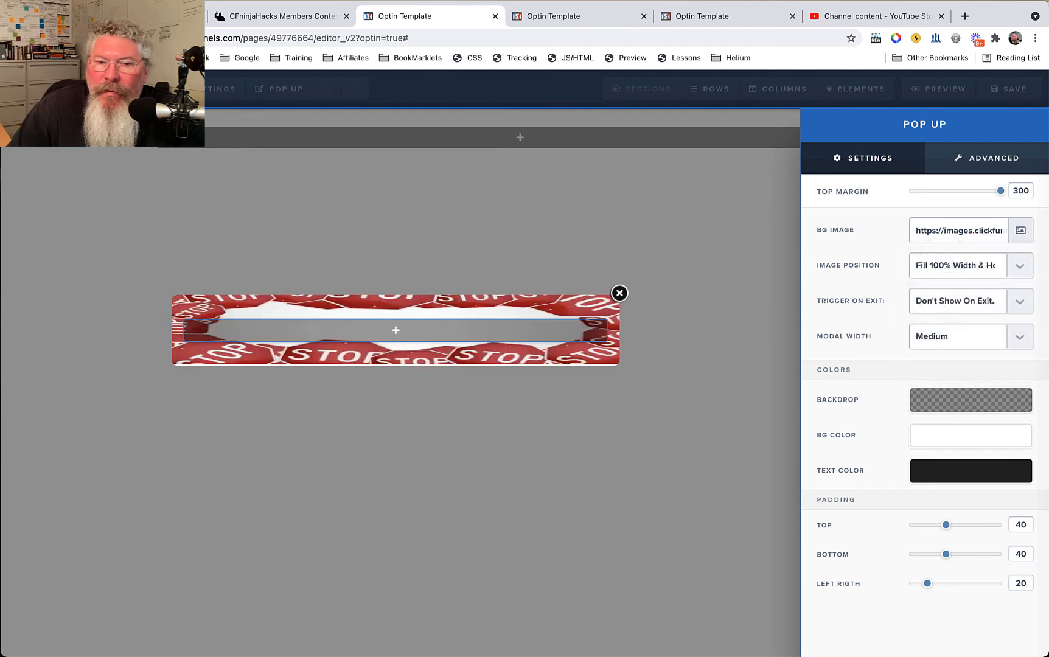
# - Review the image position options, keep Fill 100% Width & Height, and clear the pop-up's background image URL
pyautogui.click(958, 266)
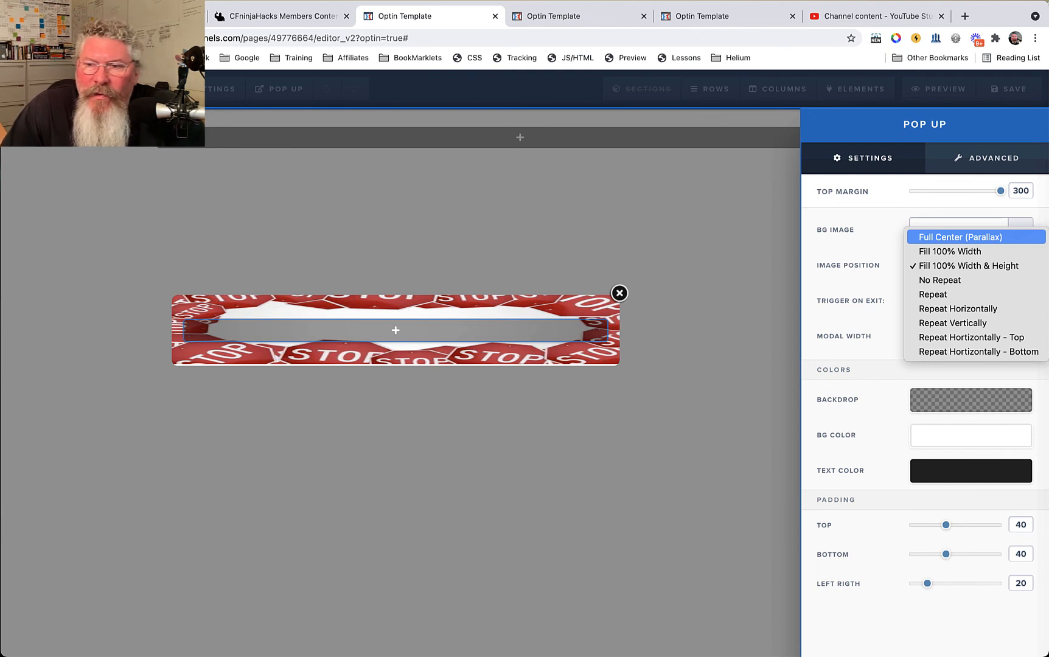
pyautogui.press('Down')
pyautogui.press('Up')
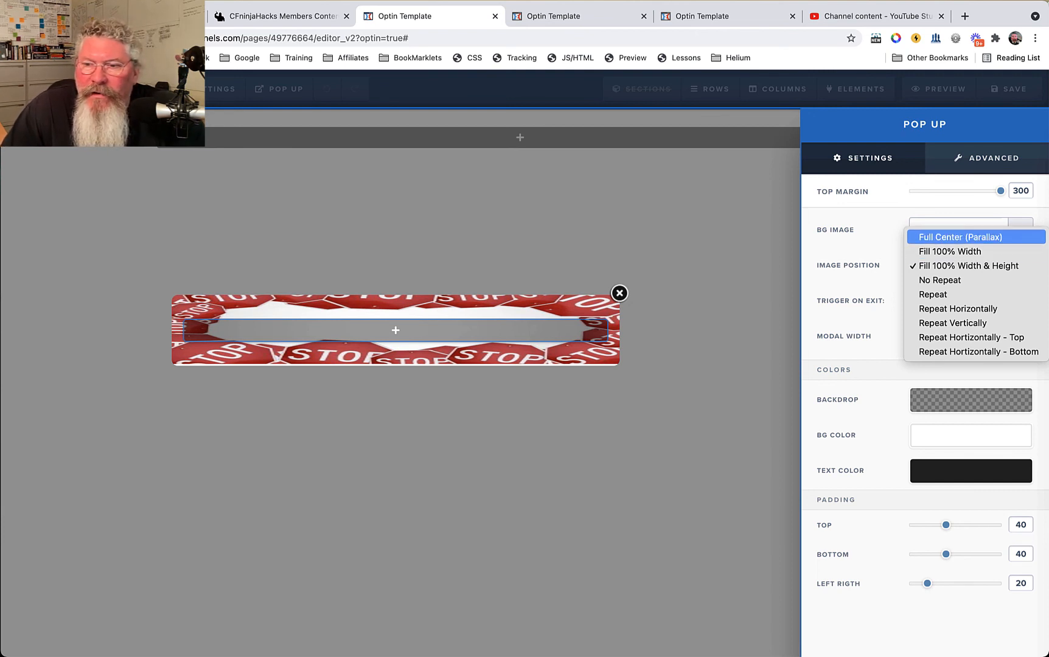
pyautogui.press('Down')
pyautogui.press('Down')
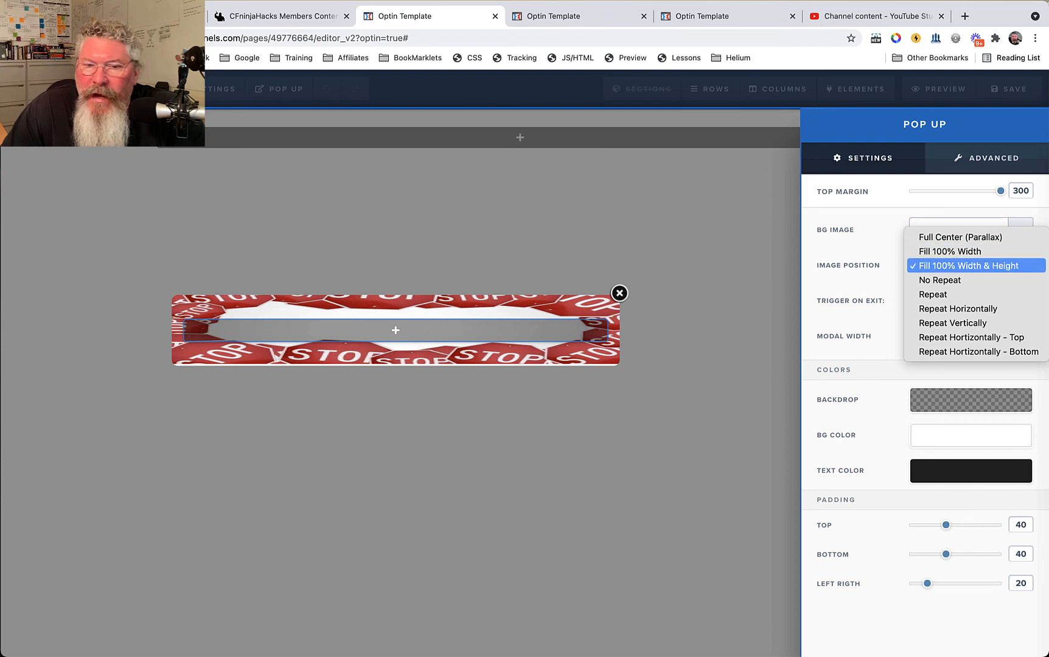
pyautogui.press('Return')
pyautogui.tripleClick(958, 231)
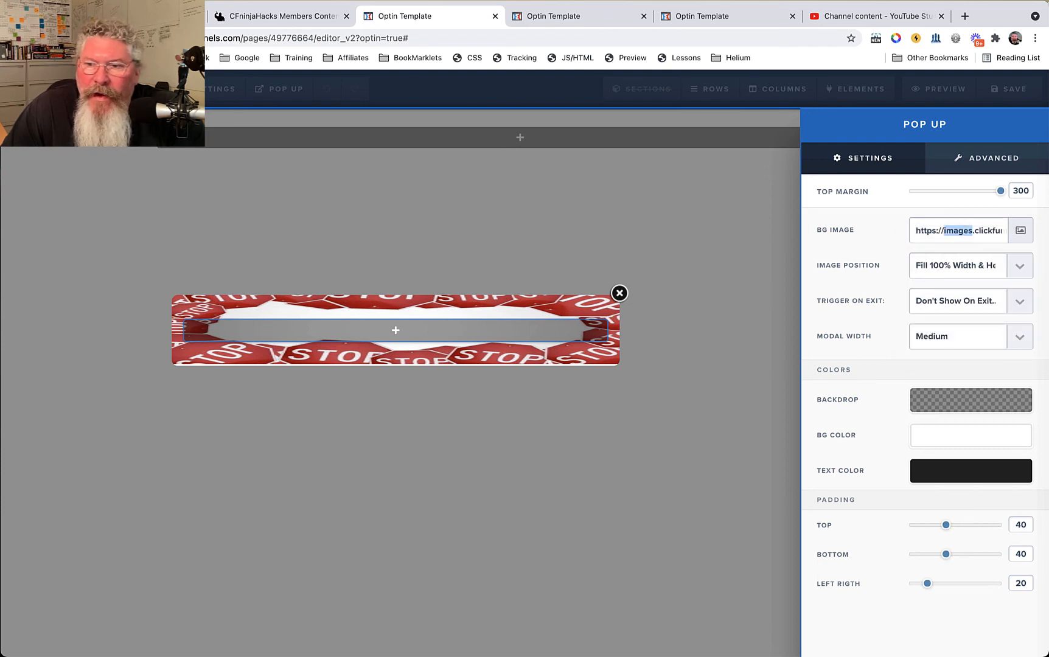
pyautogui.press('BackSpace')
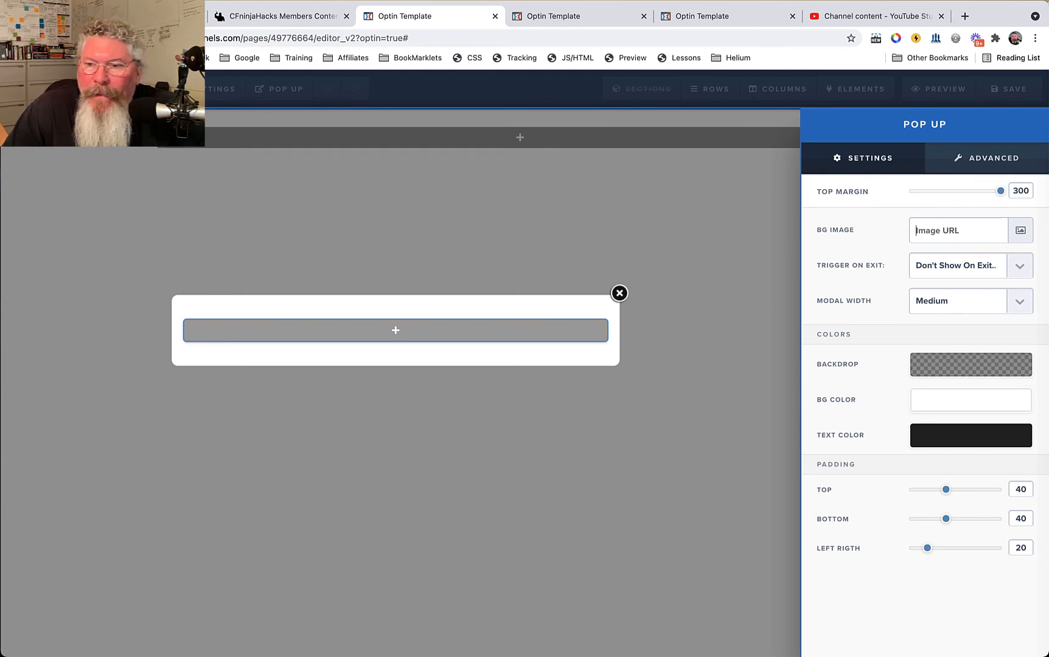
# - Keep the pop-up's exit trigger on Don't Show On Exit and try the Small and Large modal widths before restoring Medium
pyautogui.click(970, 265)
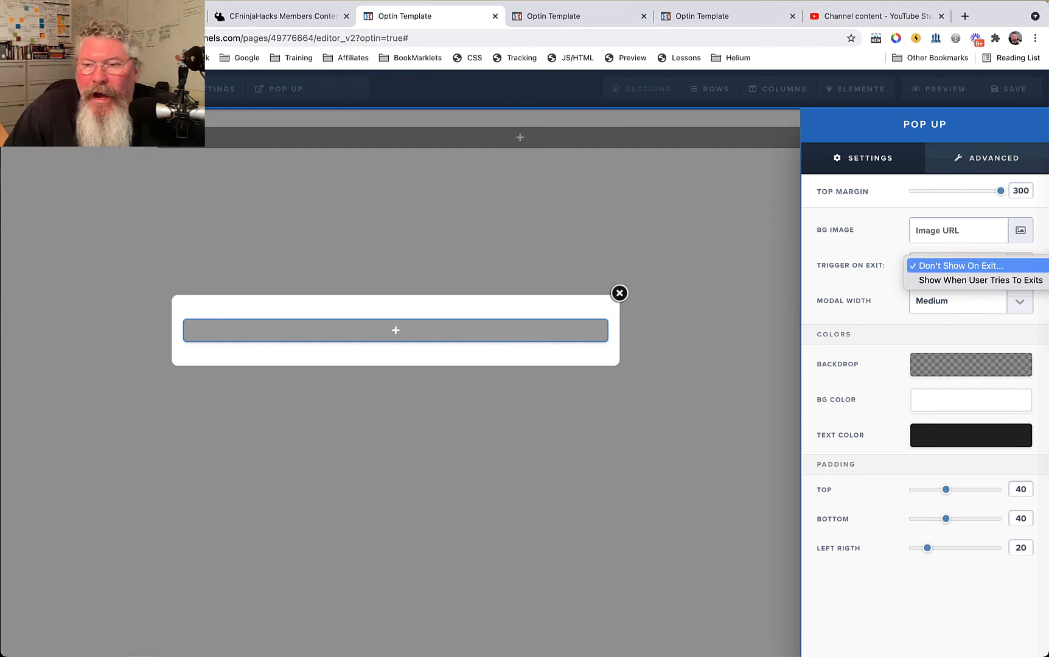
pyautogui.click(961, 266)
pyautogui.click(958, 301)
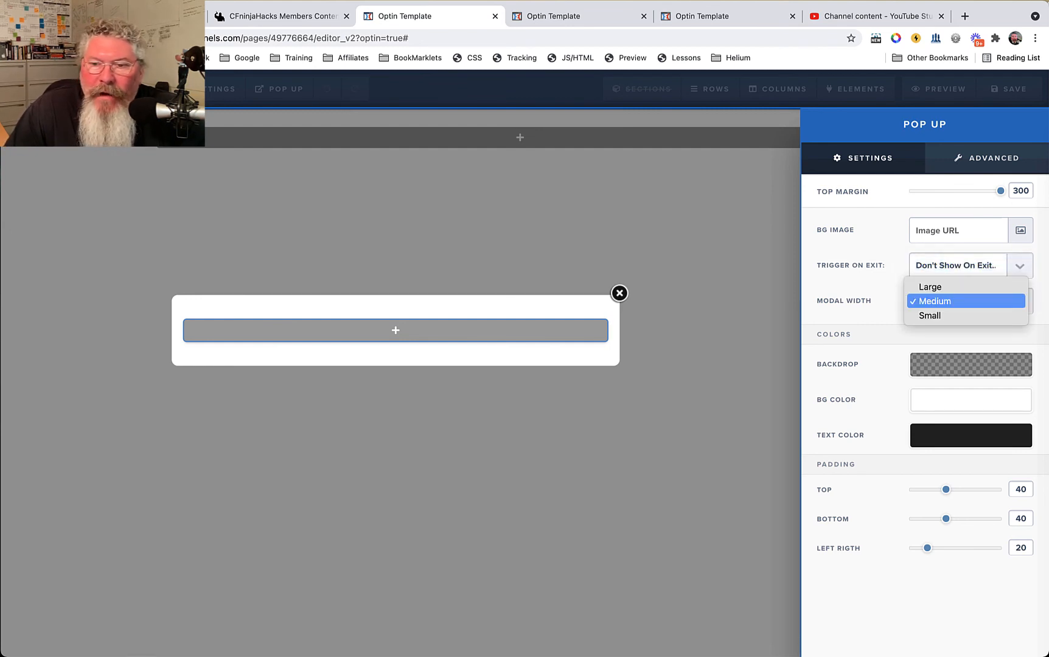
pyautogui.click(961, 315)
pyautogui.click(959, 300)
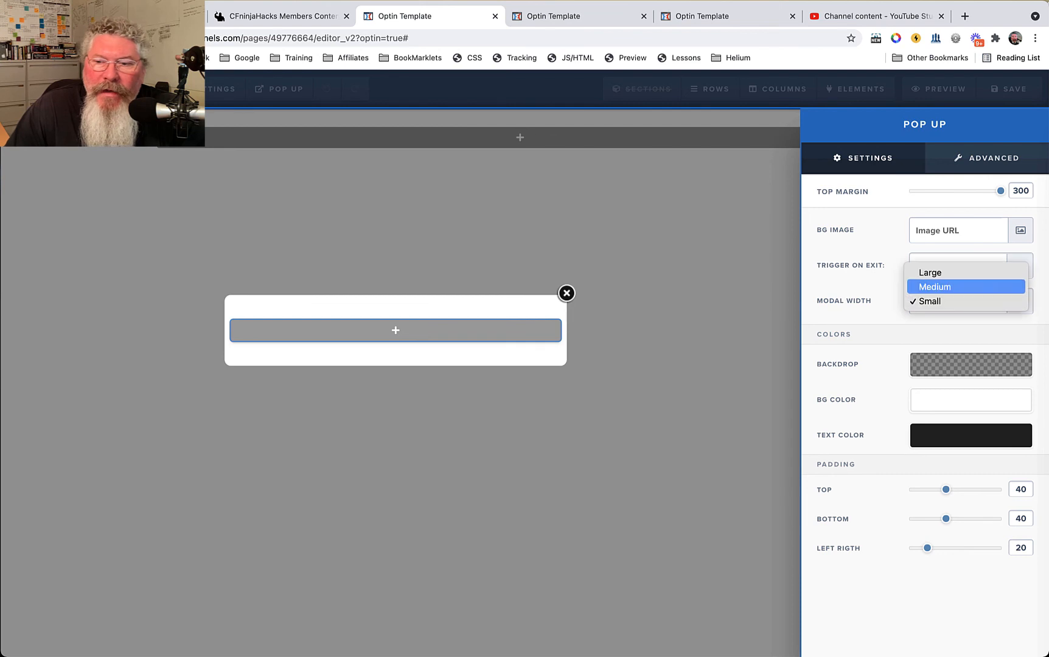
pyautogui.click(961, 272)
pyautogui.click(959, 301)
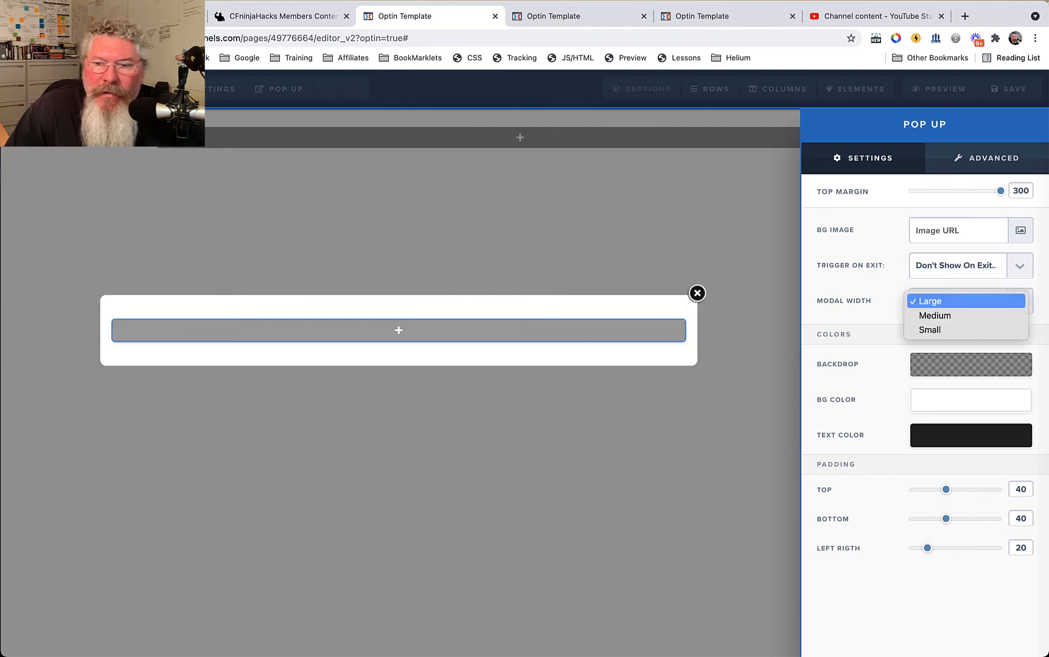
pyautogui.click(940, 316)
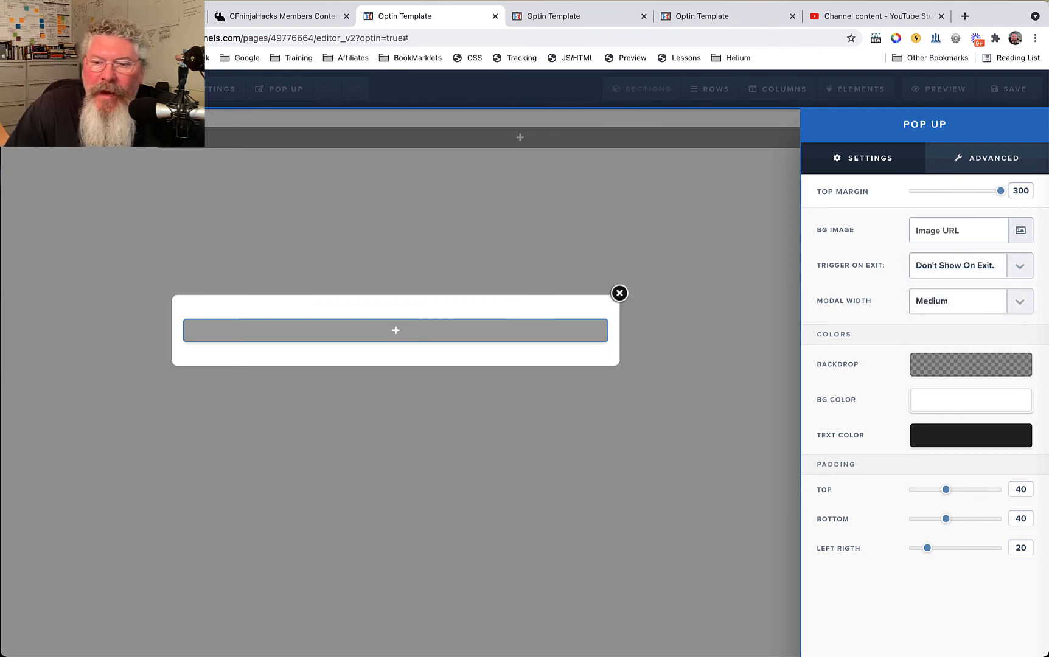
# - Try yellow #ffe300 and light grey #f2f2f2 as the pop-up's background color, settle on green, and check the text color setting
pyautogui.click(970, 401)
pyautogui.click(882, 460)
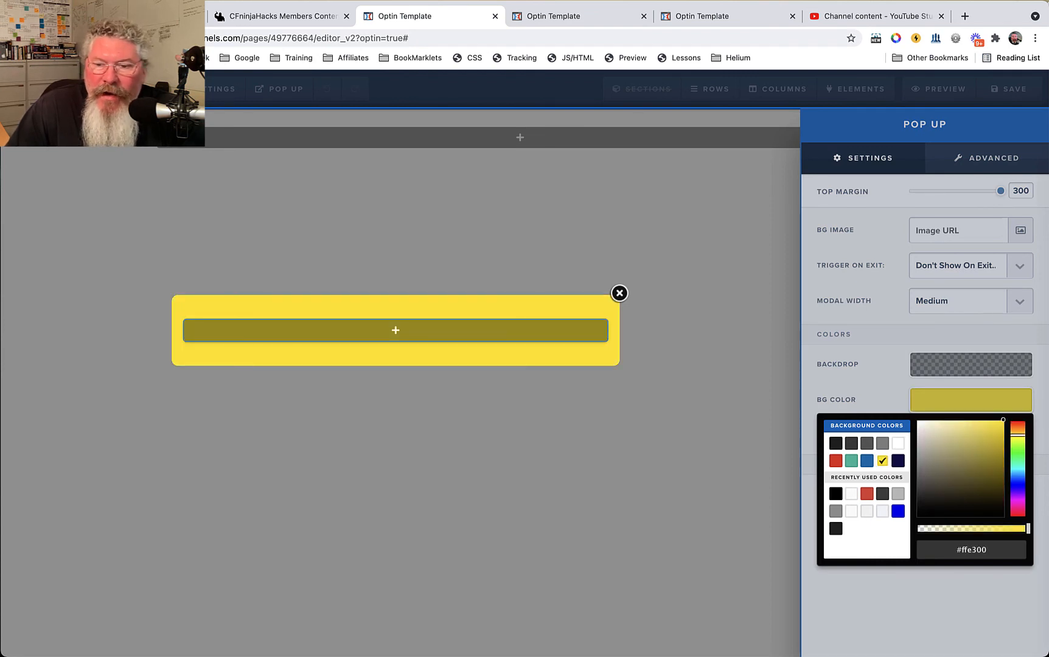
pyautogui.click(867, 511)
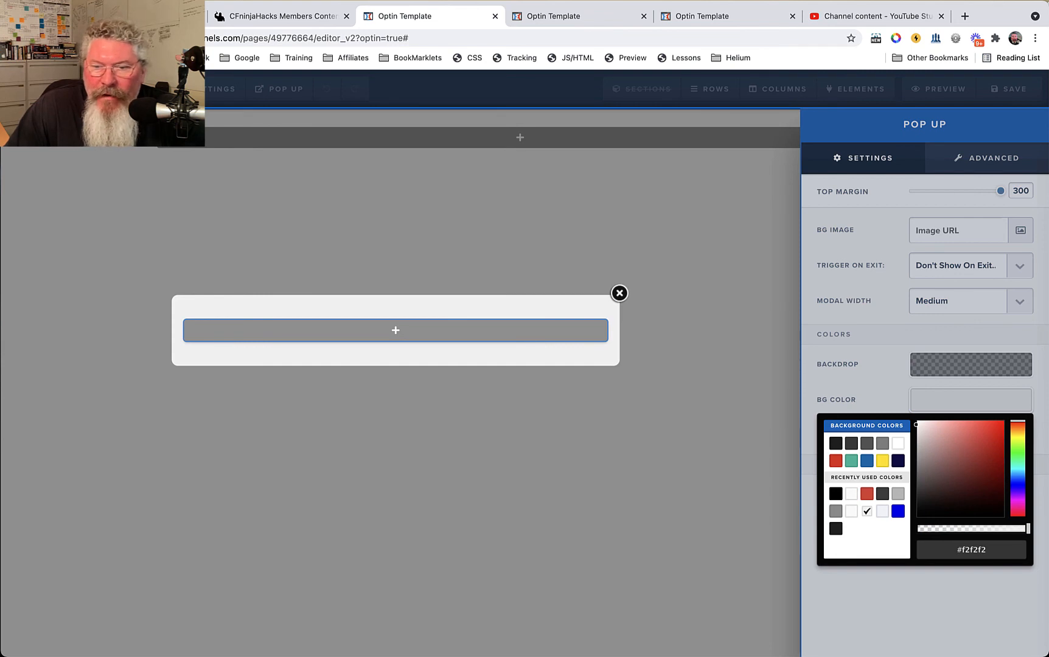
pyautogui.click(851, 460)
pyautogui.click(869, 400)
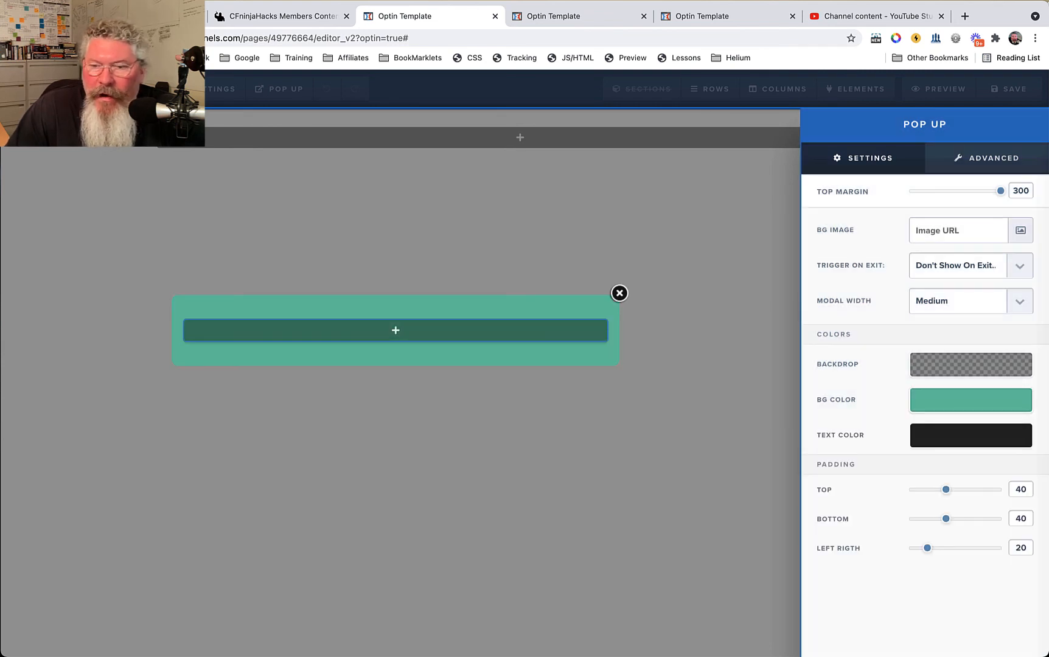
pyautogui.click(971, 434)
pyautogui.click(971, 434)
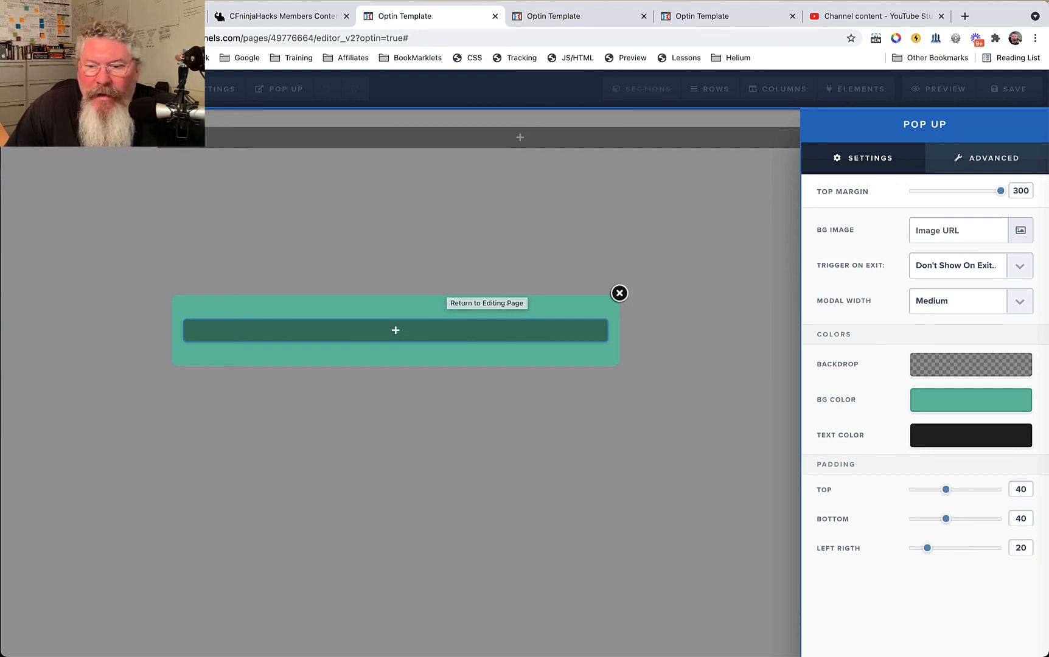
# - Set the pop-up's top and bottom padding to 100 and its left/right padding to 35
pyautogui.moveTo(946, 490); pyautogui.dragTo(1000, 489)
pyautogui.moveTo(945, 518); pyautogui.dragTo(1000, 518)
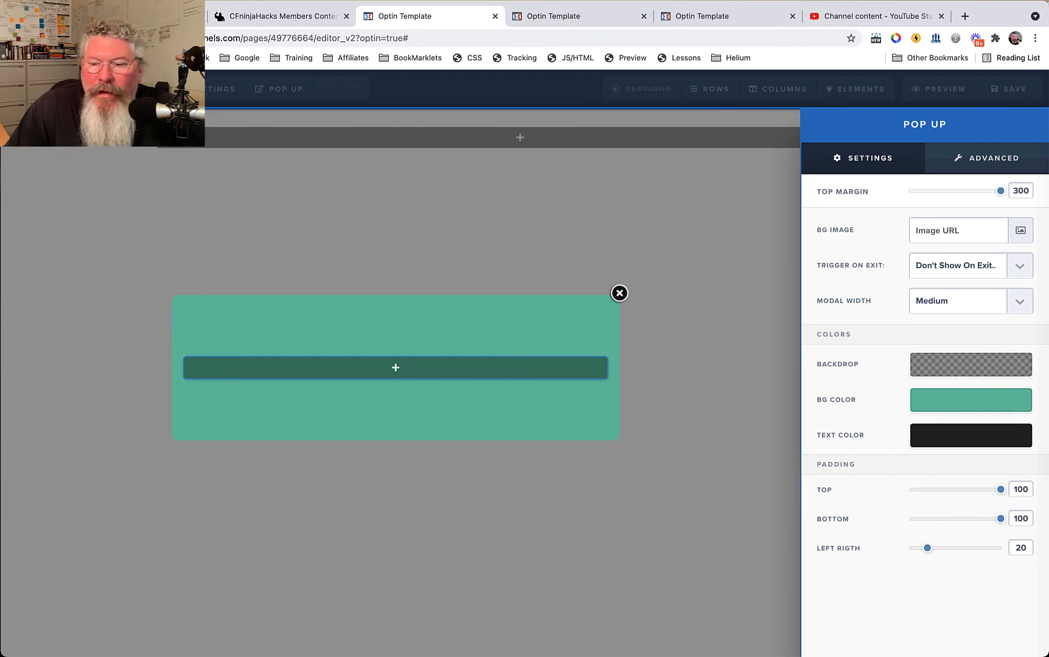
pyautogui.moveTo(927, 548)
pyautogui.mouseDown()
pyautogui.moveTo(1000, 549)
pyautogui.moveTo(940, 548)
pyautogui.mouseUp()
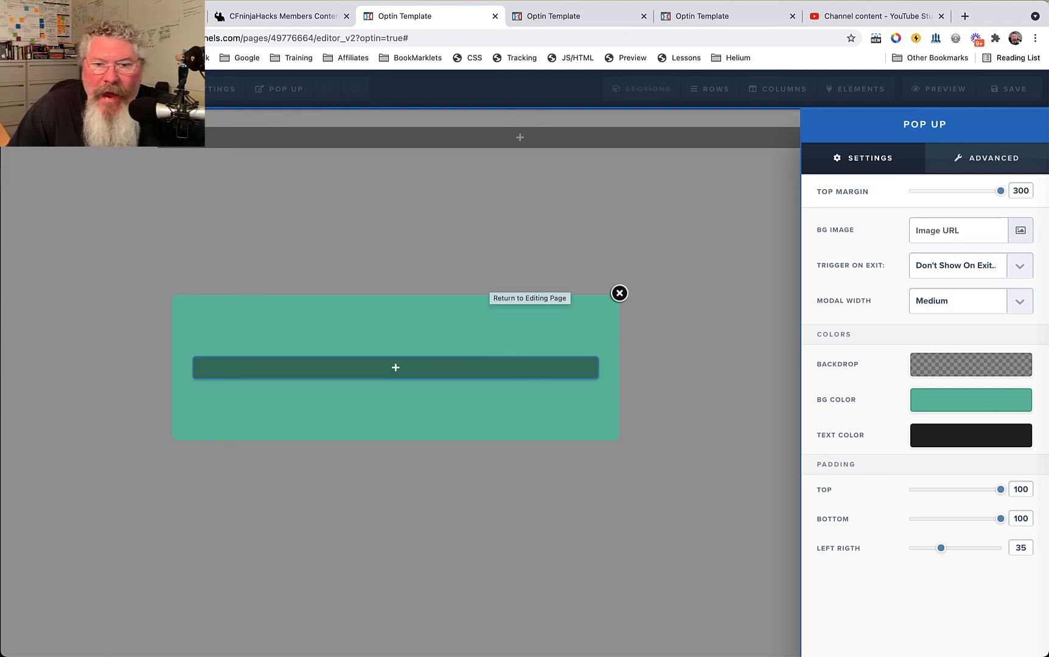
# - Try square corners on the pop-up, then set the corner radius to 150px on the Bottom Only edges
pyautogui.click(986, 157)
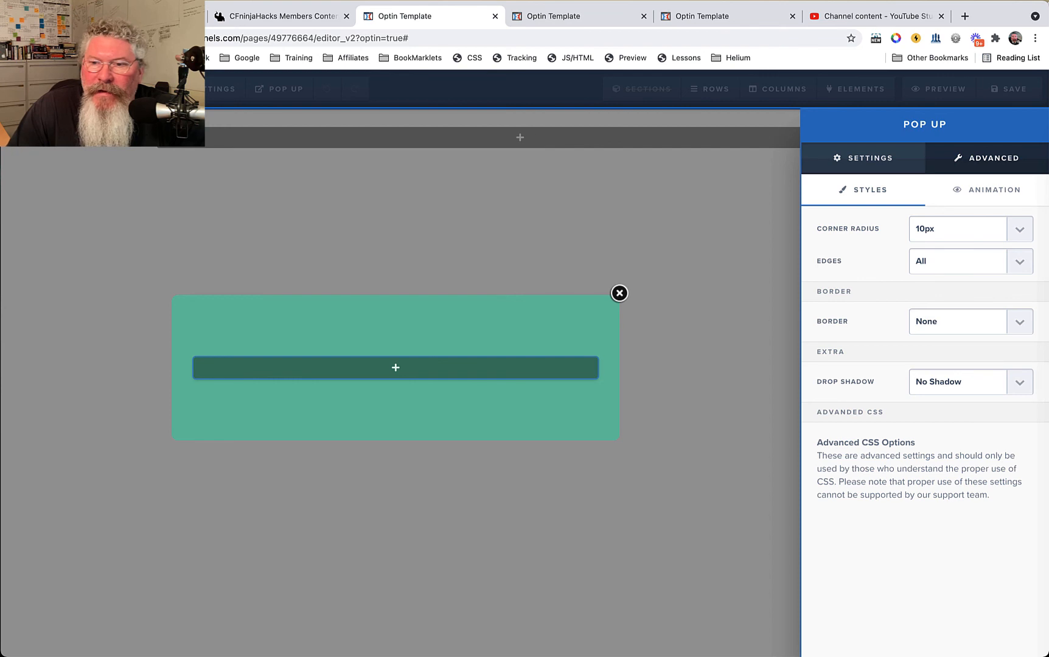
pyautogui.click(958, 229)
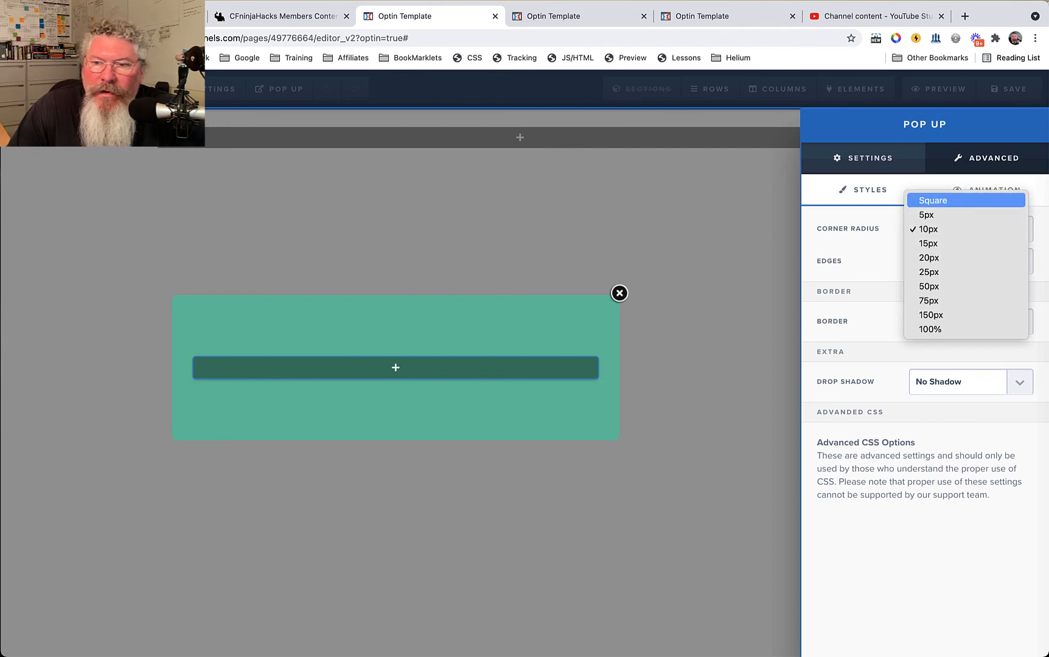
pyautogui.click(941, 201)
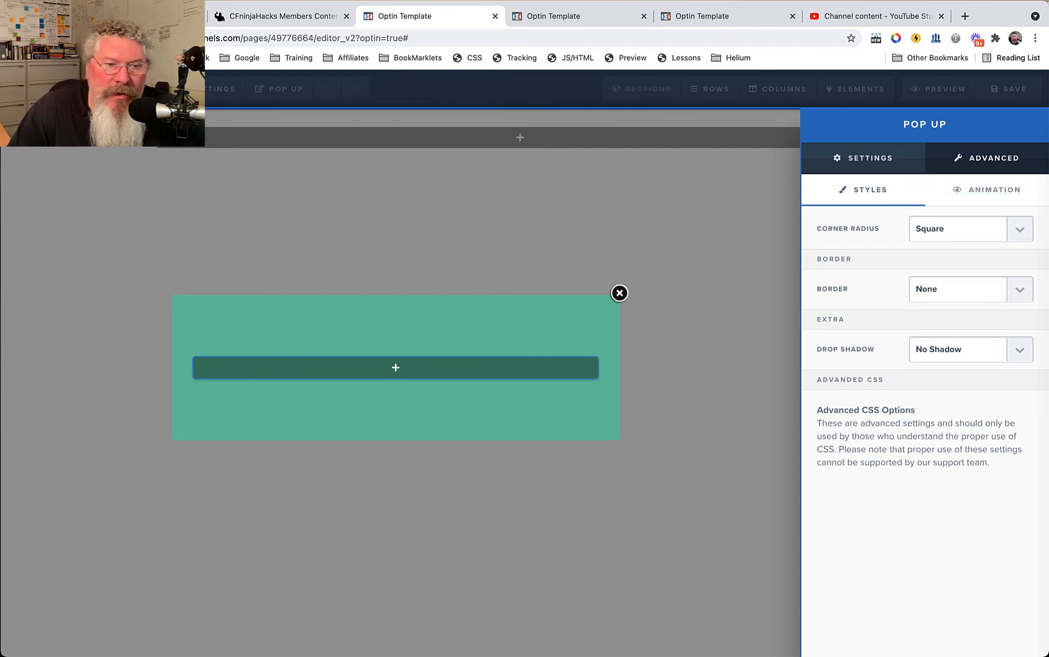
pyautogui.click(958, 229)
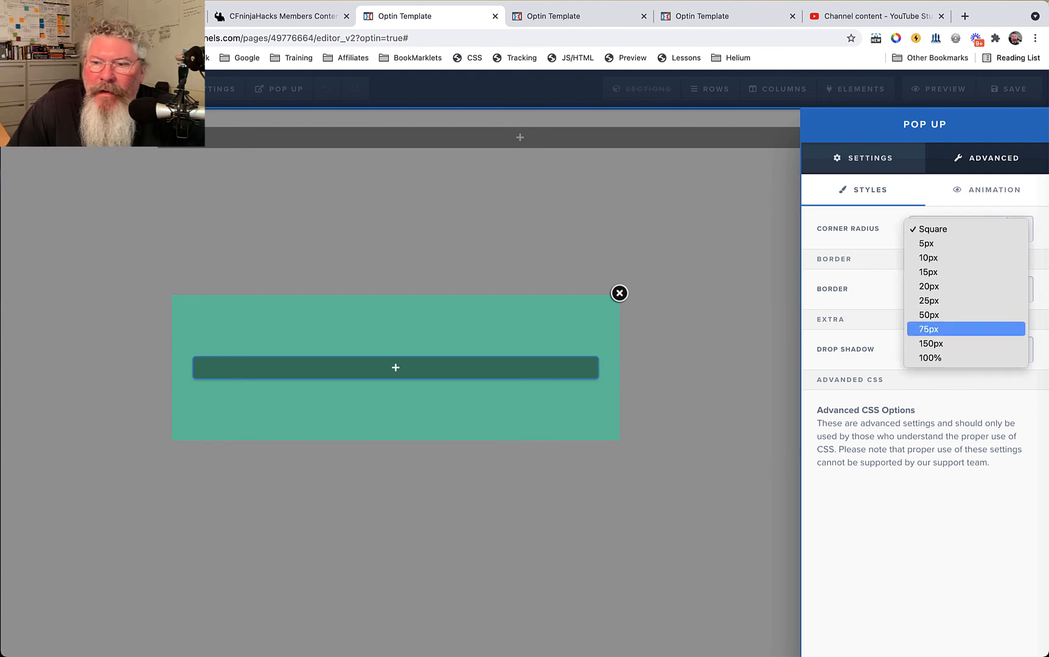
pyautogui.press('Return')
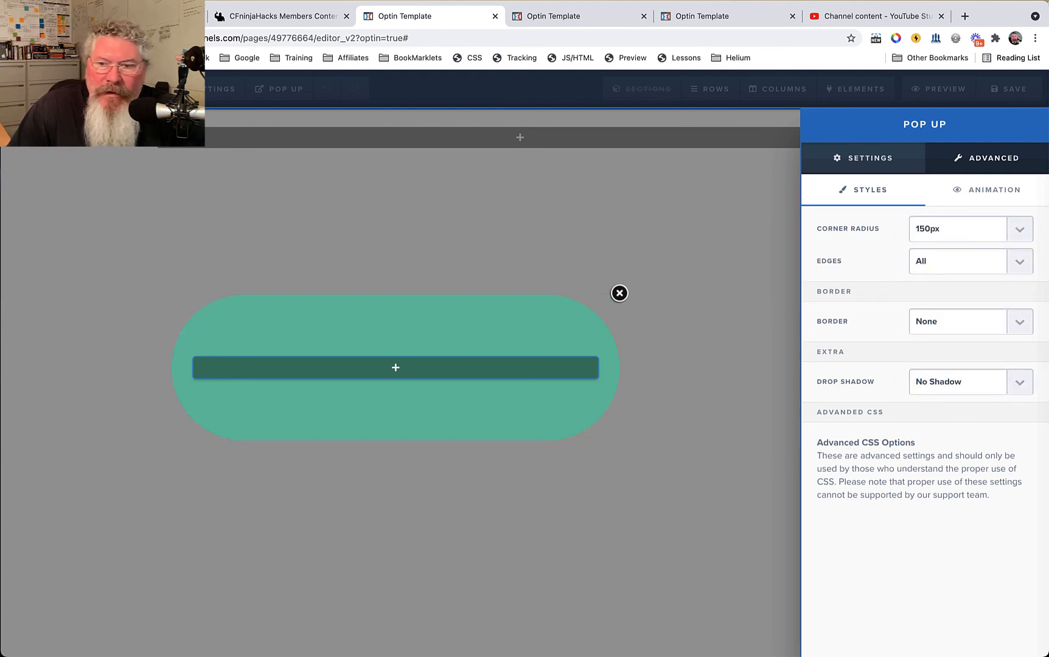
pyautogui.click(967, 262)
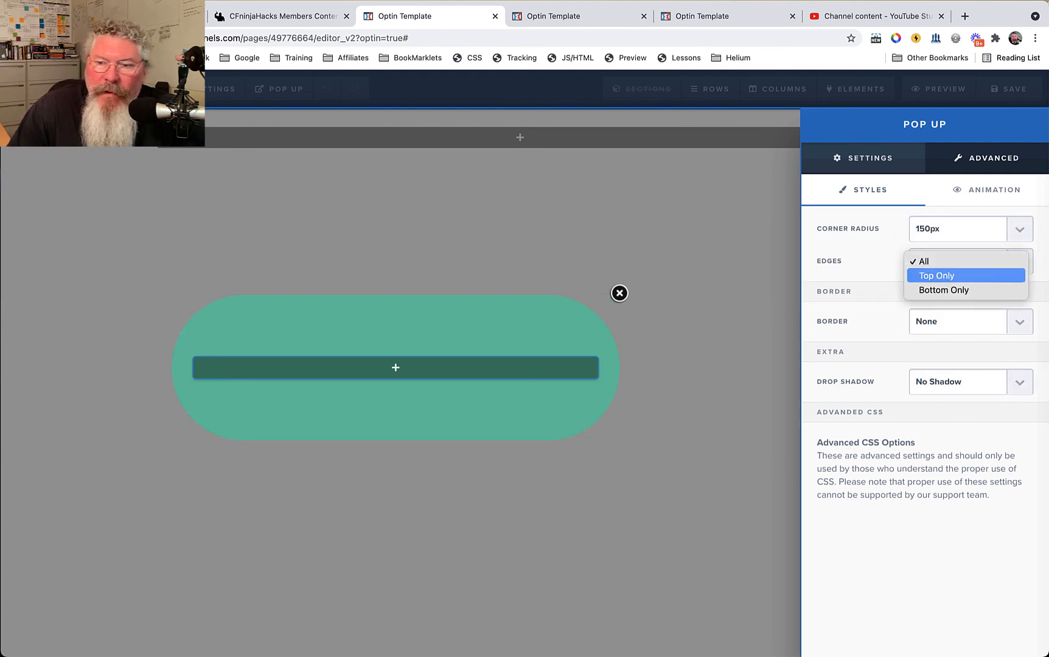
pyautogui.press('Return')
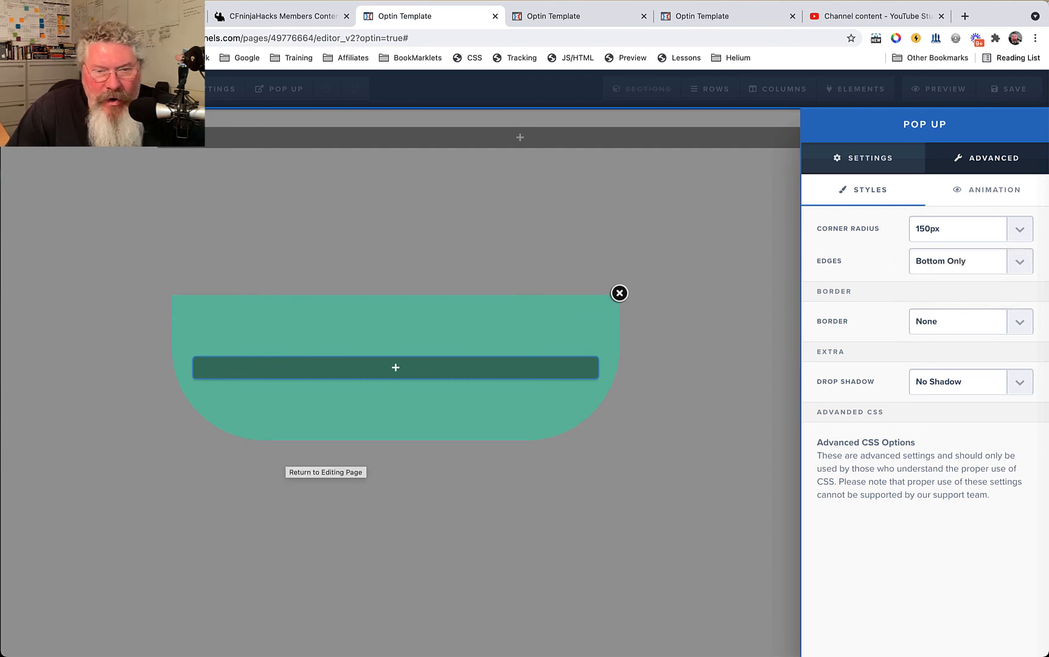
# - Give the pop-up a full dashed border with a size of 10px in red #e43b2c
pyautogui.click(970, 321)
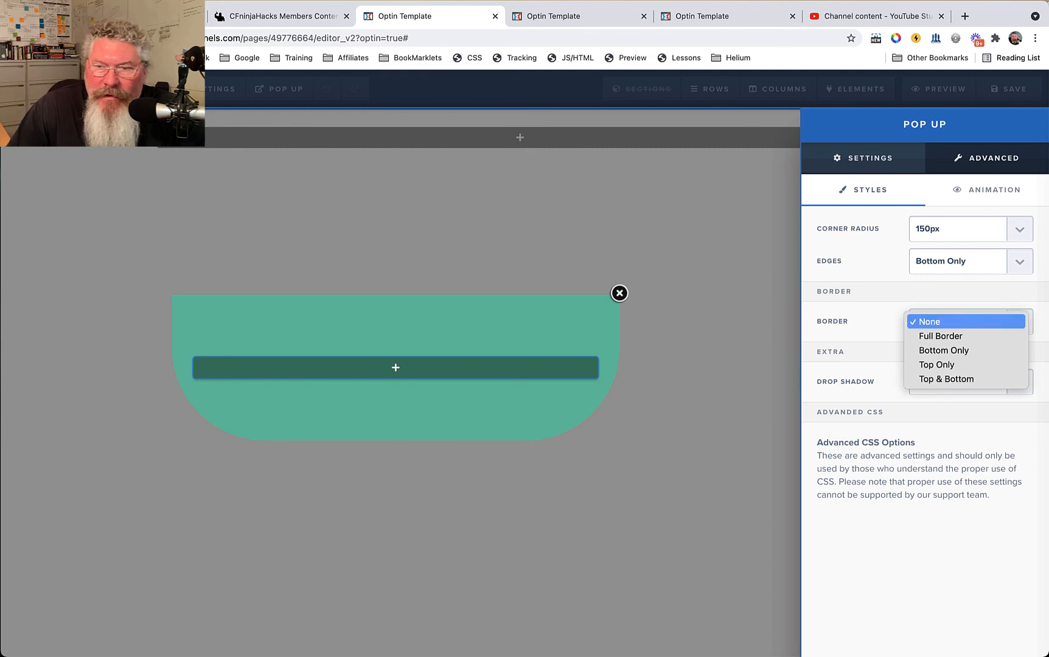
pyautogui.click(940, 336)
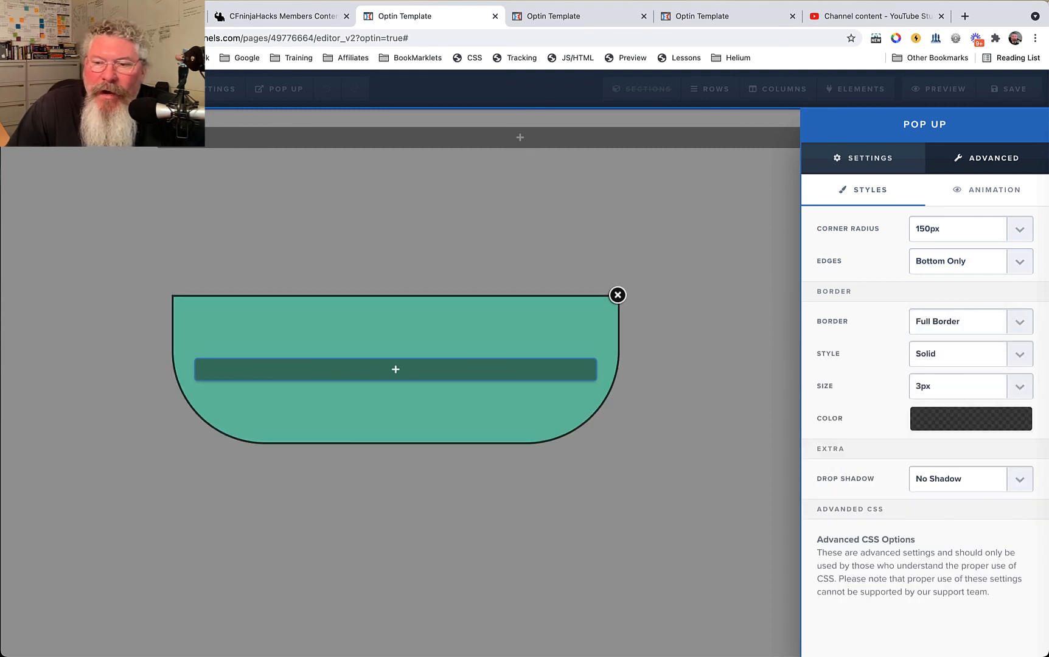
pyautogui.click(940, 353)
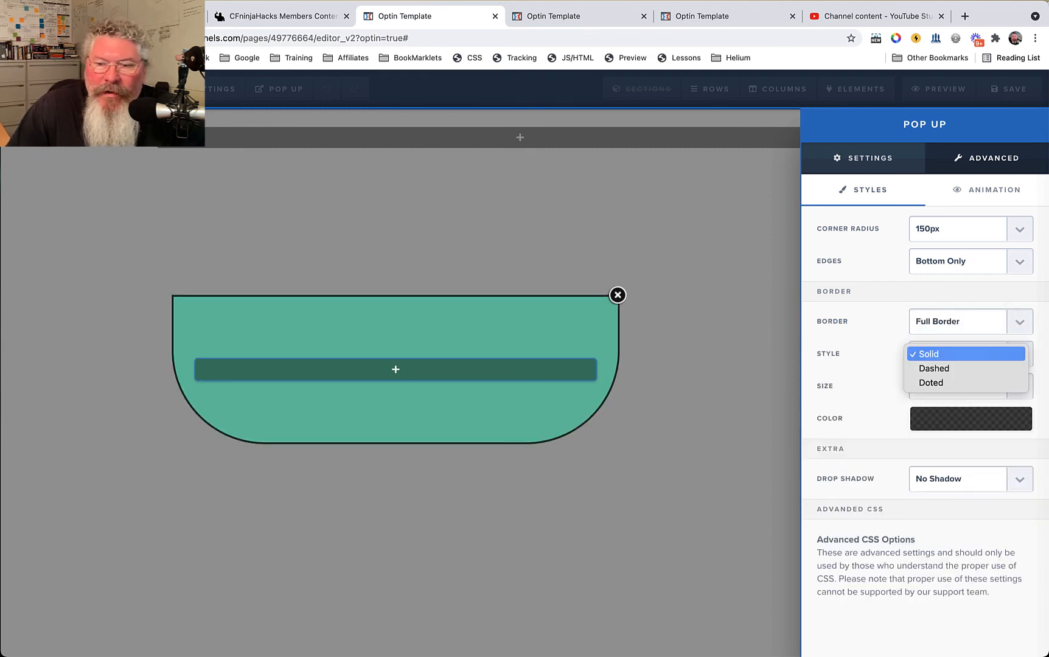
pyautogui.click(941, 368)
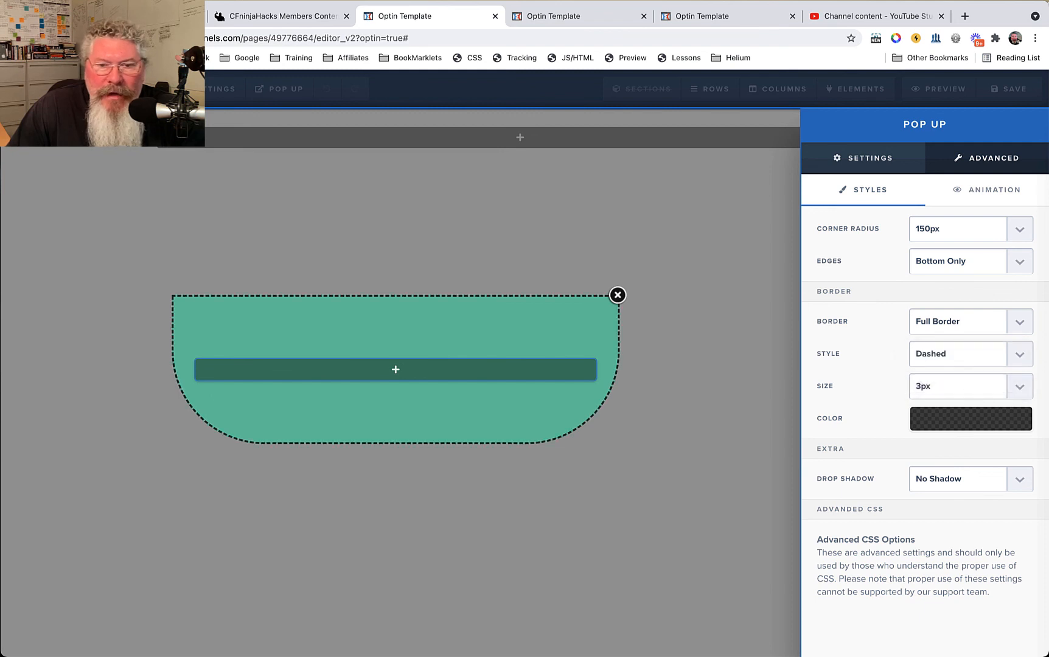
pyautogui.click(941, 380)
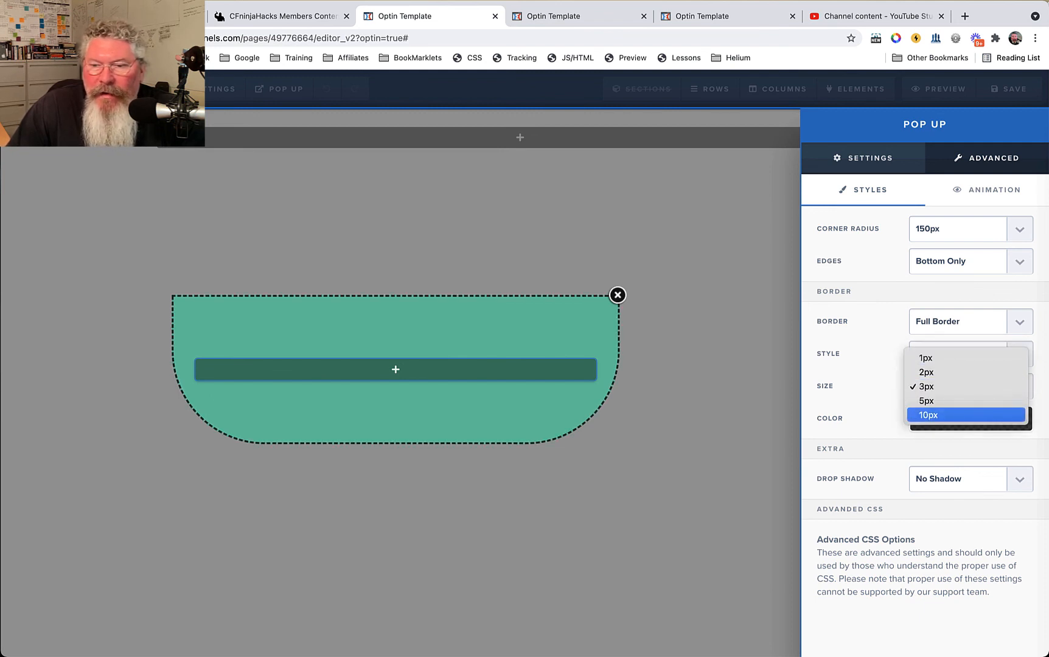
pyautogui.click(941, 415)
pyautogui.click(955, 419)
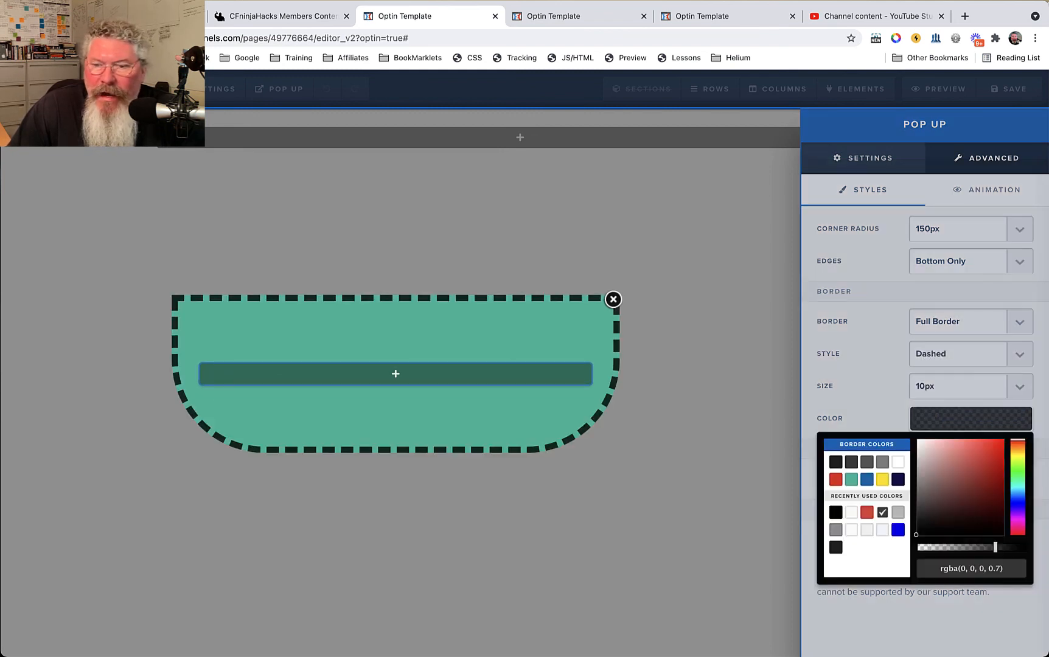
pyautogui.click(835, 479)
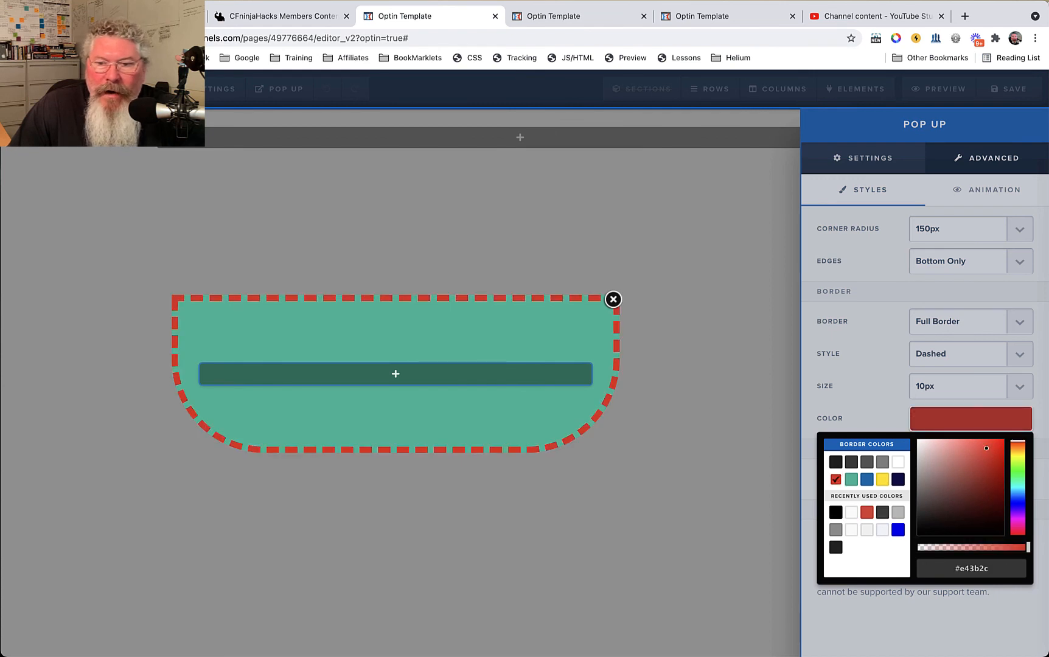
pyautogui.click(864, 419)
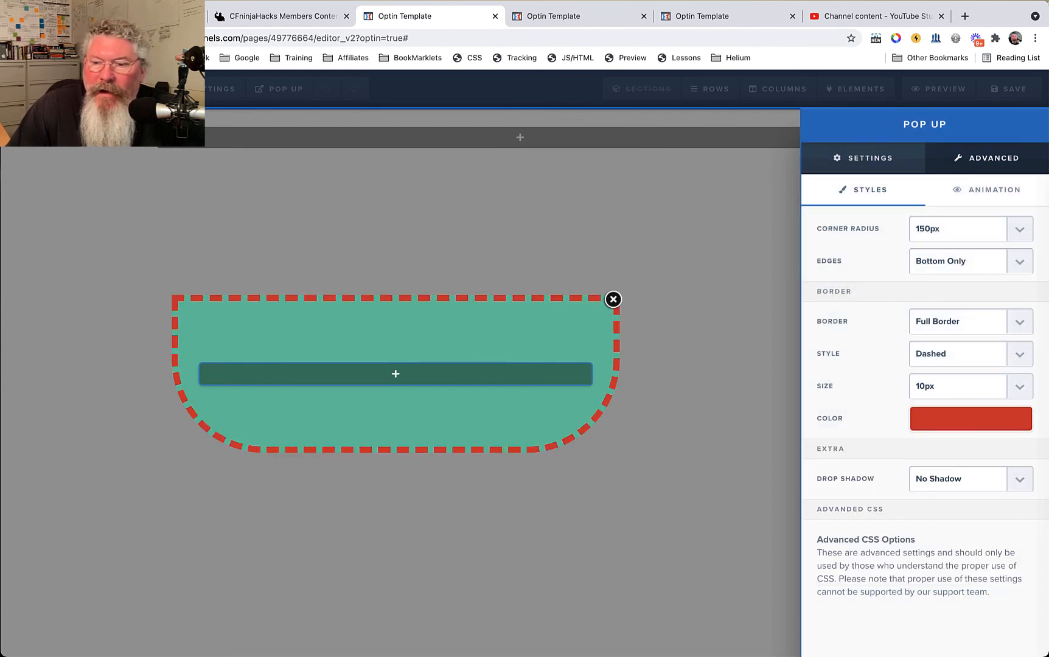
# - Try a 40% Drop Shadow on the pop-up, then apply the 40% Inner Shadow instead
pyautogui.click(961, 479)
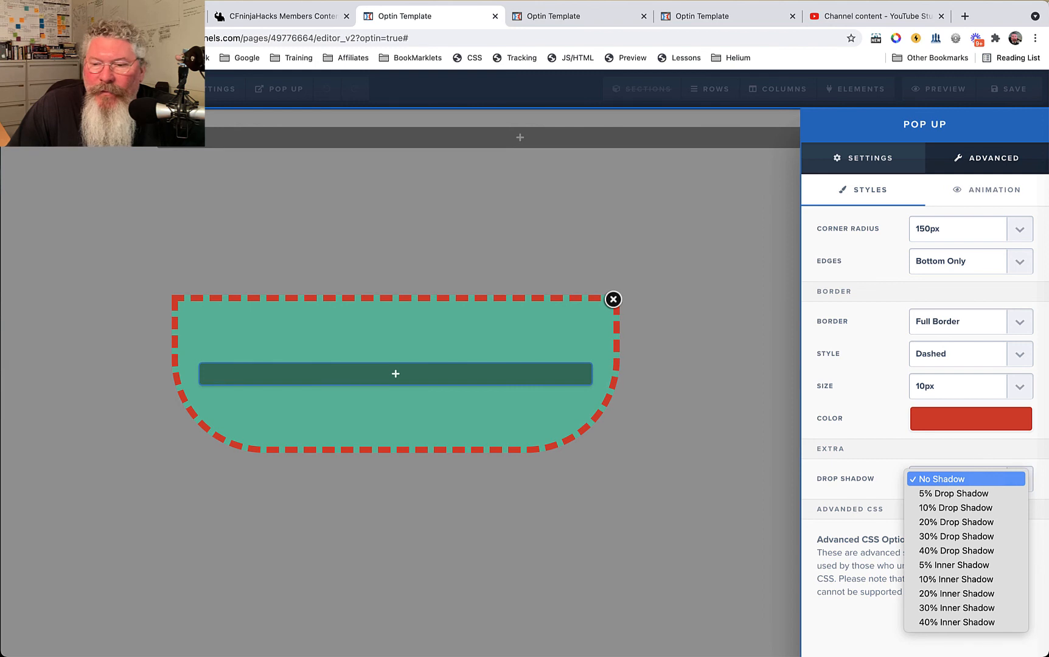
pyautogui.click(956, 550)
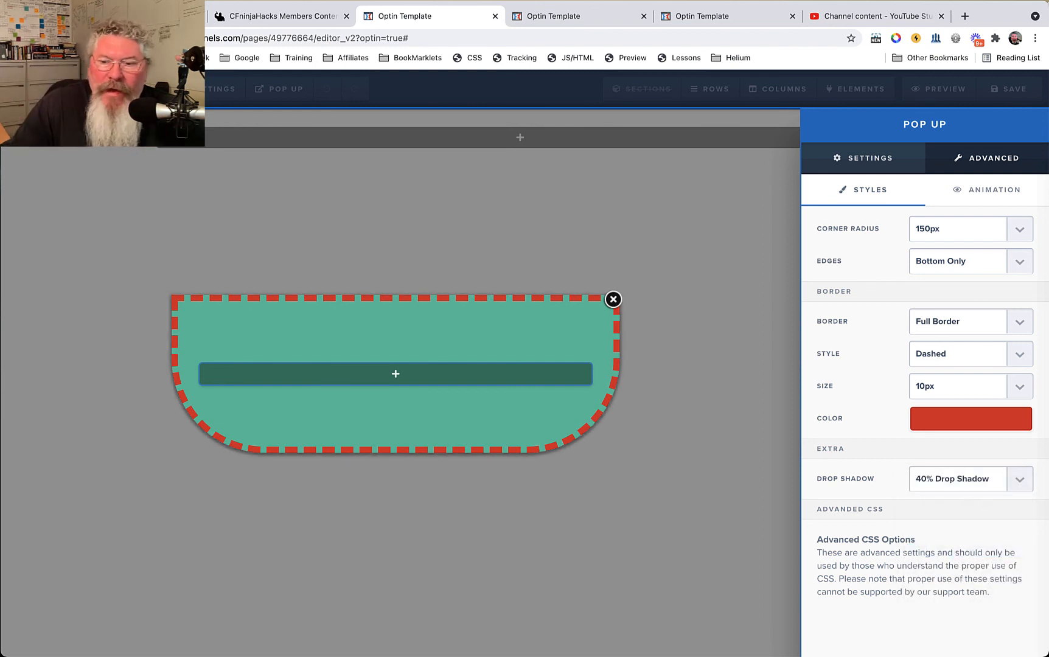
pyautogui.click(961, 479)
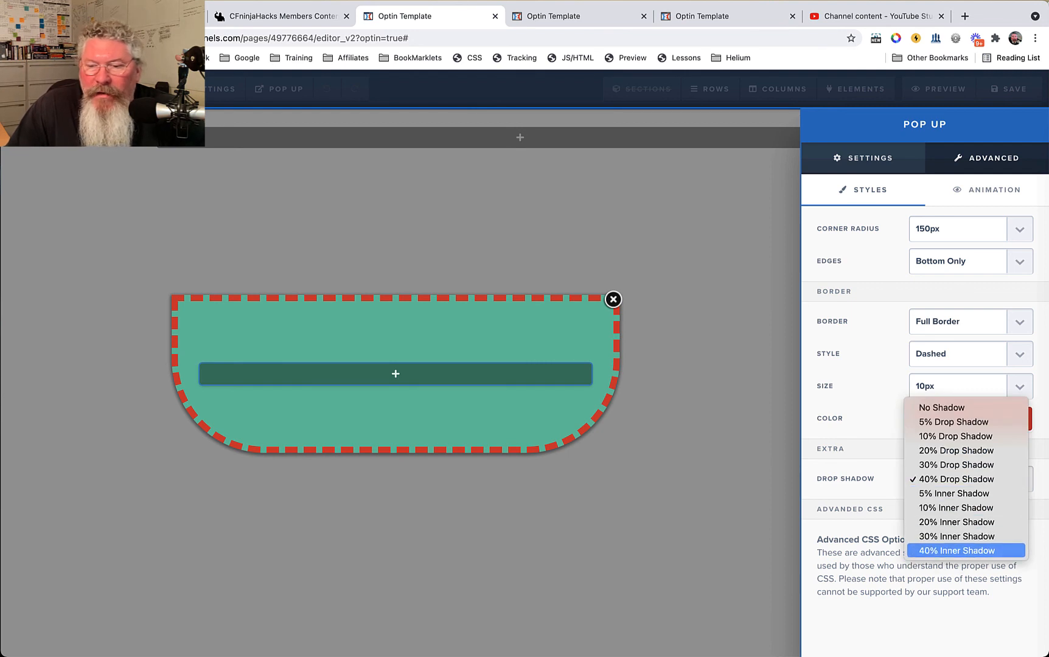
pyautogui.click(956, 550)
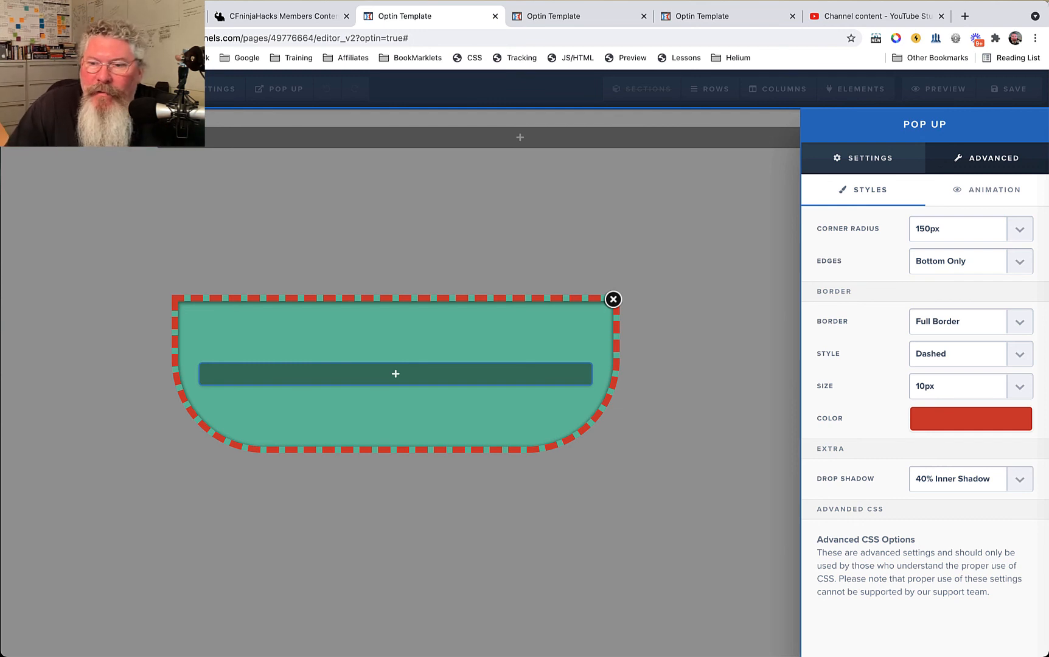
# - Keep the pop-up's full border and change it to a solid style, 2px size and black #000000
pyautogui.click(967, 322)
pyautogui.click(967, 321)
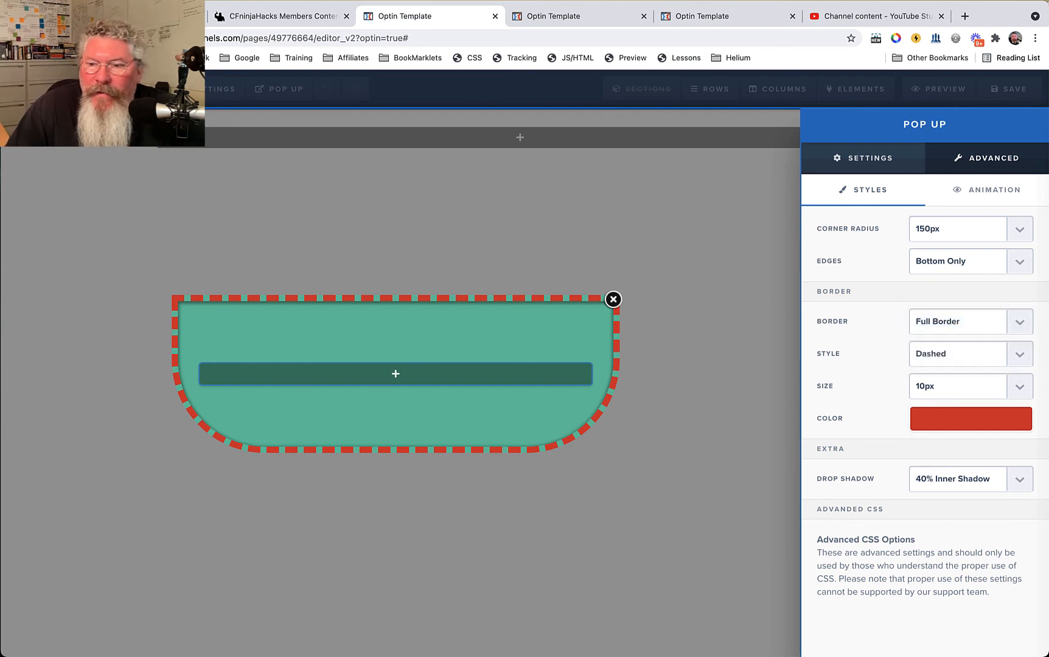
pyautogui.click(967, 353)
pyautogui.click(928, 337)
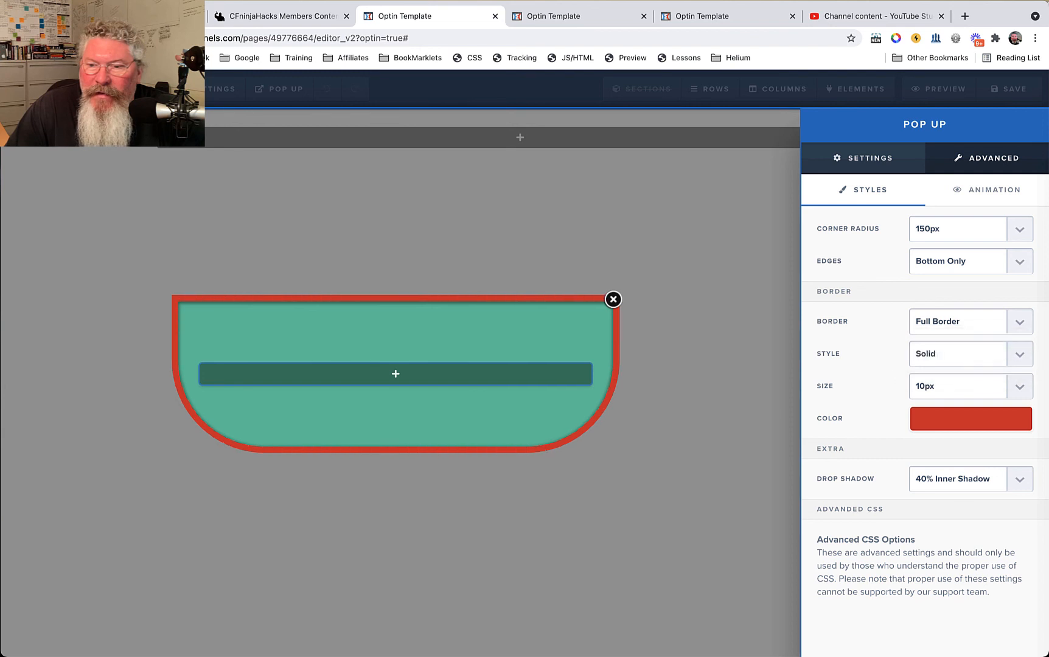
pyautogui.click(967, 386)
pyautogui.click(926, 343)
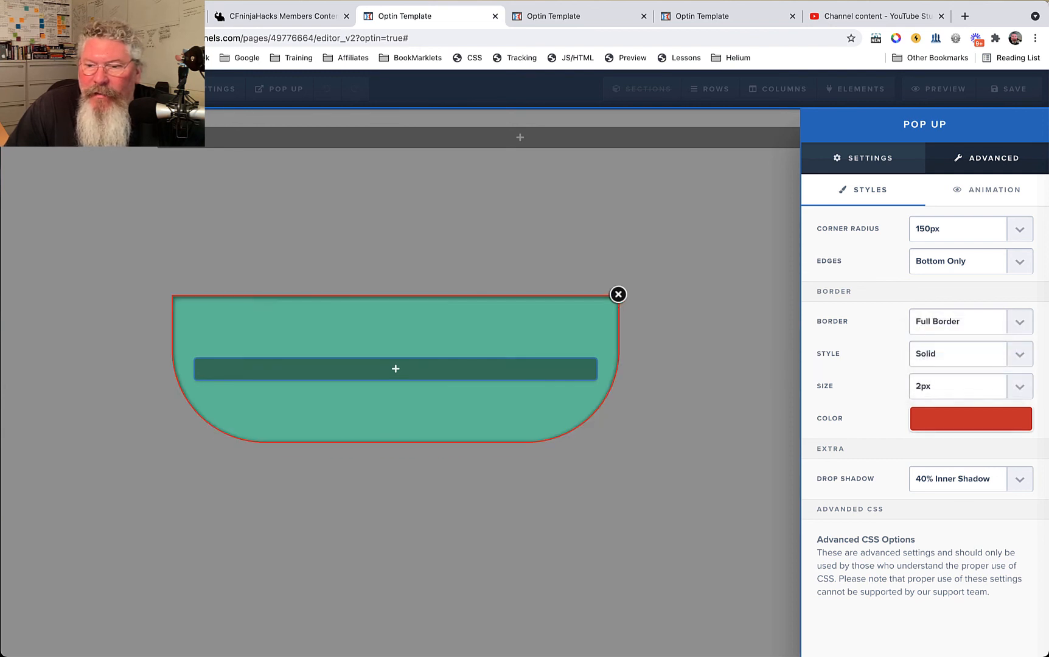
pyautogui.click(971, 419)
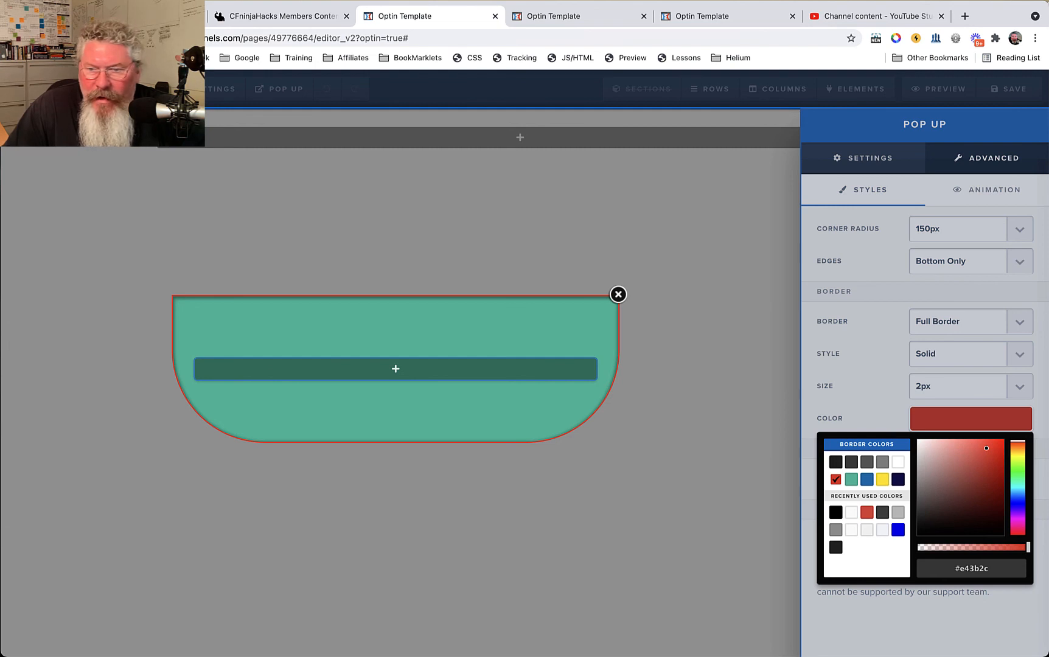
pyautogui.click(836, 512)
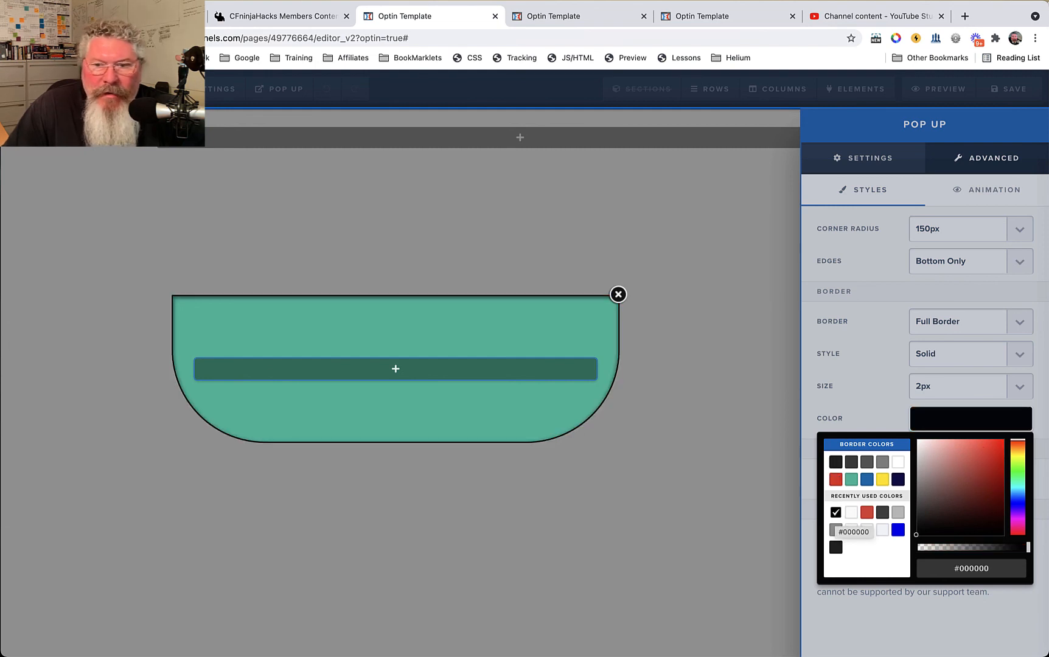
# - Change the pop-up's shadow to 40% Drop Shadow
pyautogui.click(863, 611)
pyautogui.click(968, 479)
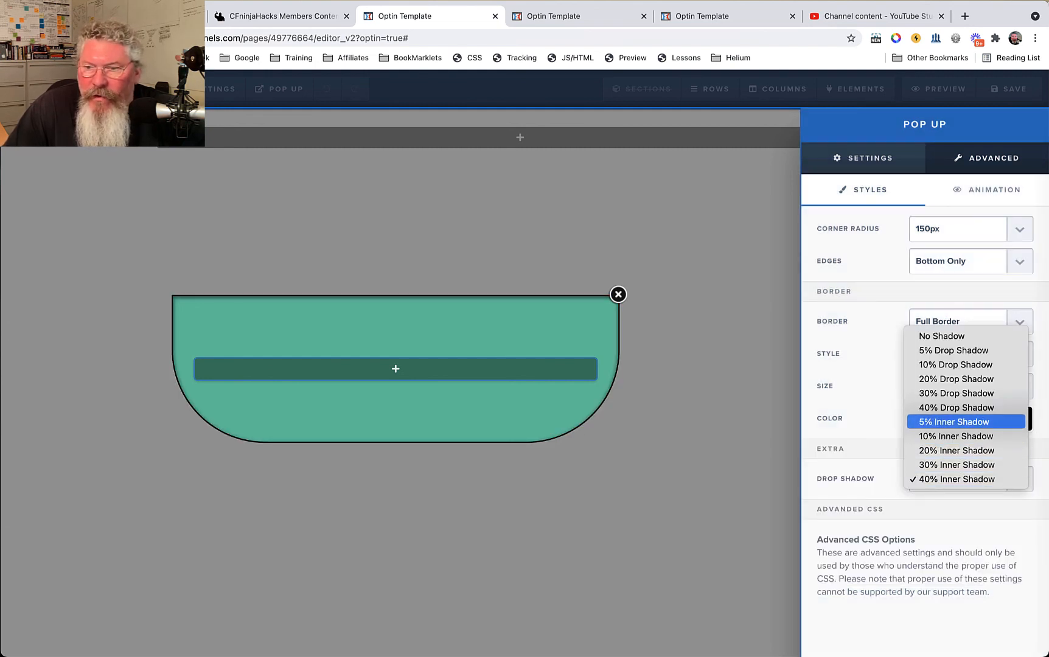
pyautogui.click(956, 408)
# - Set the pop-up's corner radius to 5px and apply it to All edges
pyautogui.click(958, 229)
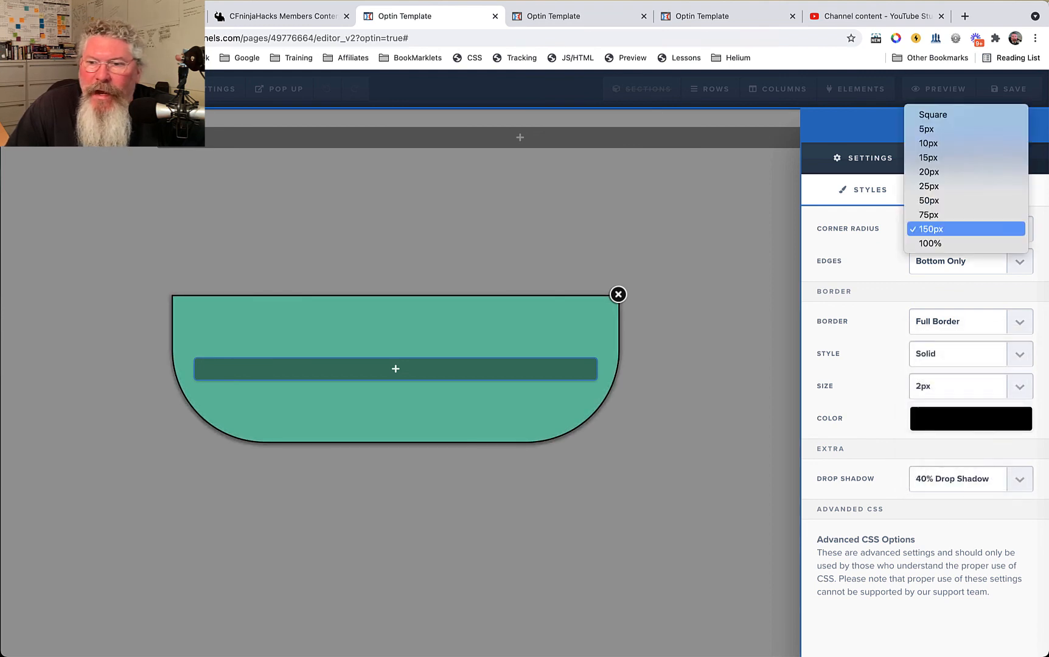
pyautogui.click(958, 129)
pyautogui.click(958, 261)
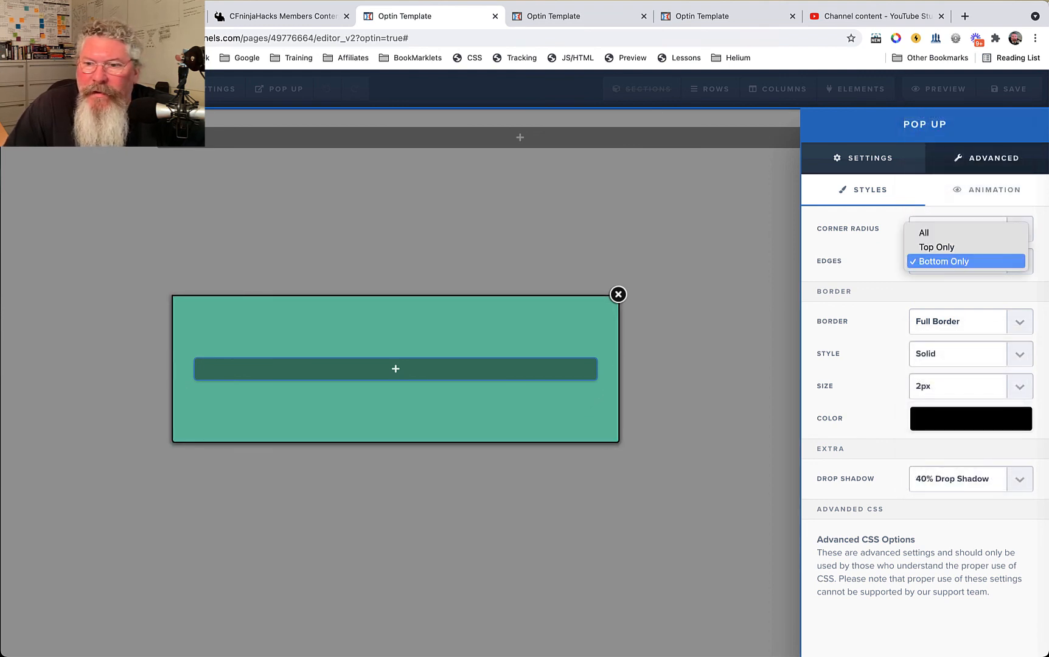
pyautogui.click(958, 232)
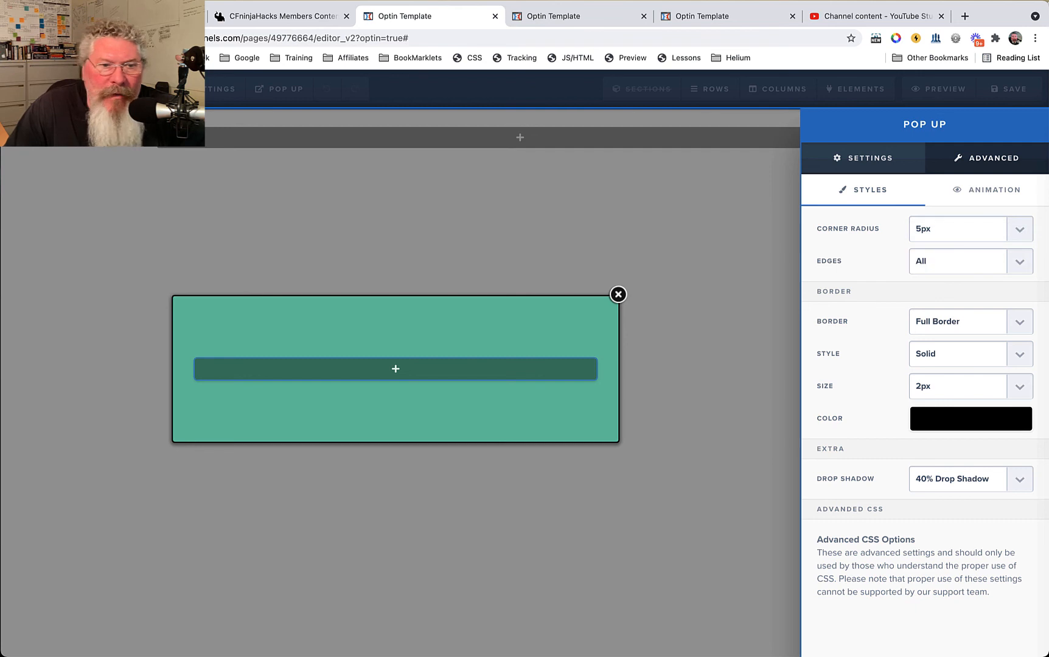
# - Set the pop-up's background color to white #ffffff in its general settings
pyautogui.click(863, 158)
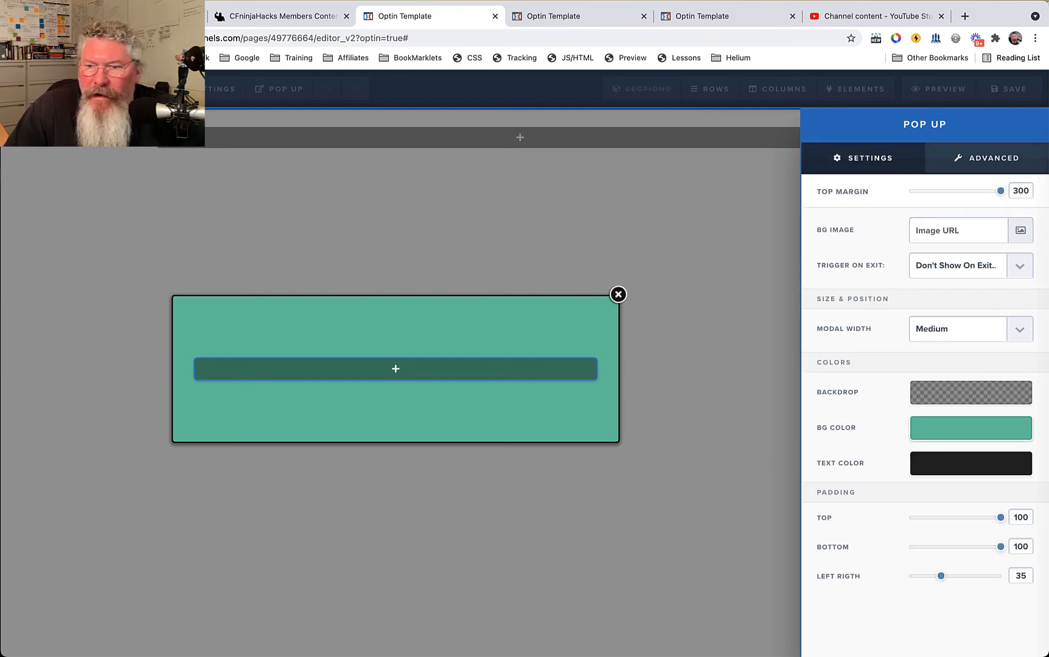
pyautogui.click(971, 427)
pyautogui.click(898, 471)
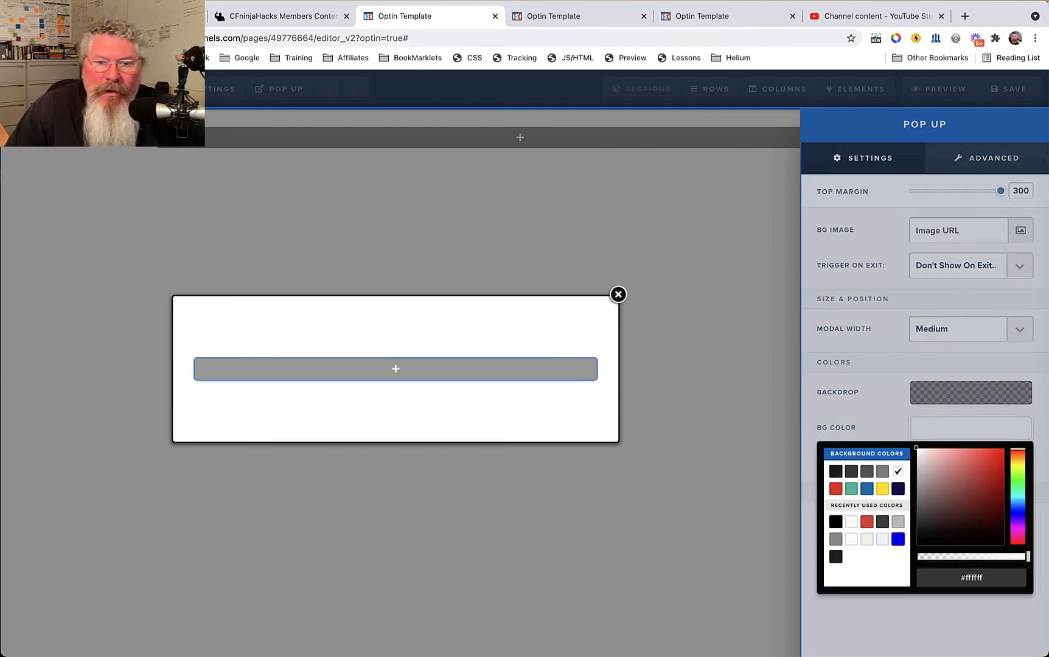
pyautogui.click(520, 369)
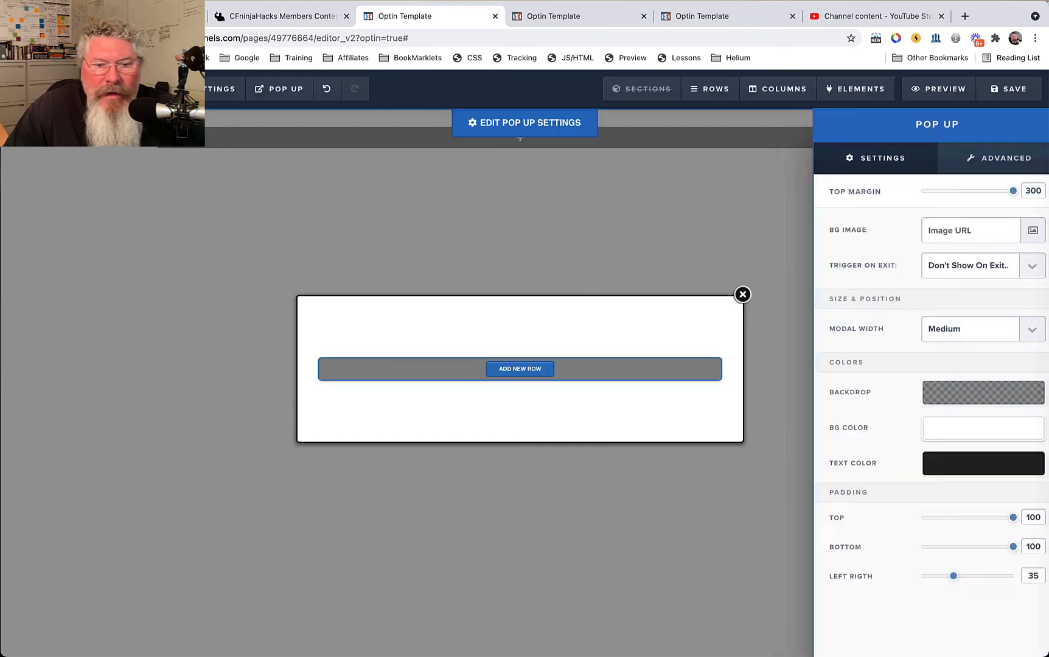
# - Add a 1 Column row to the pop-up and insert a Headline element in it
pyautogui.click(520, 369)
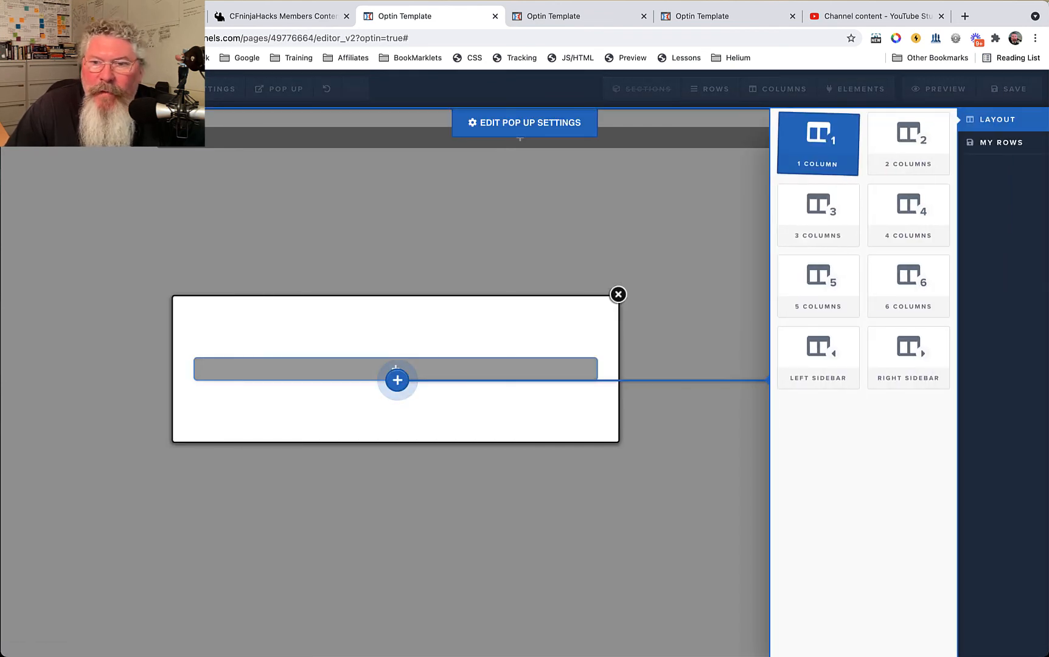
pyautogui.click(818, 143)
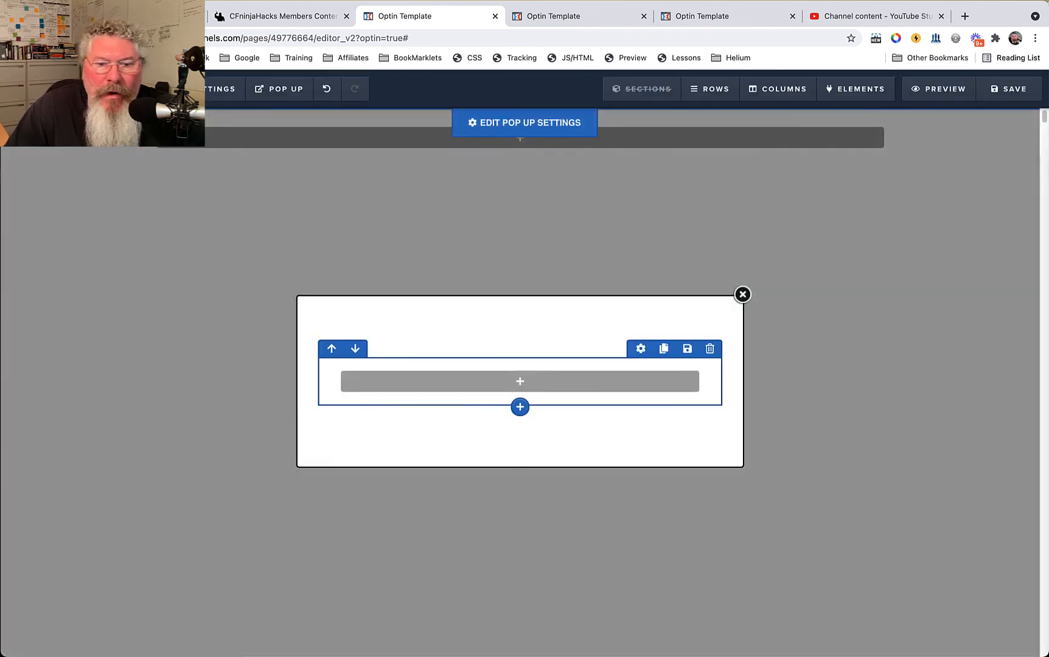
pyautogui.click(520, 381)
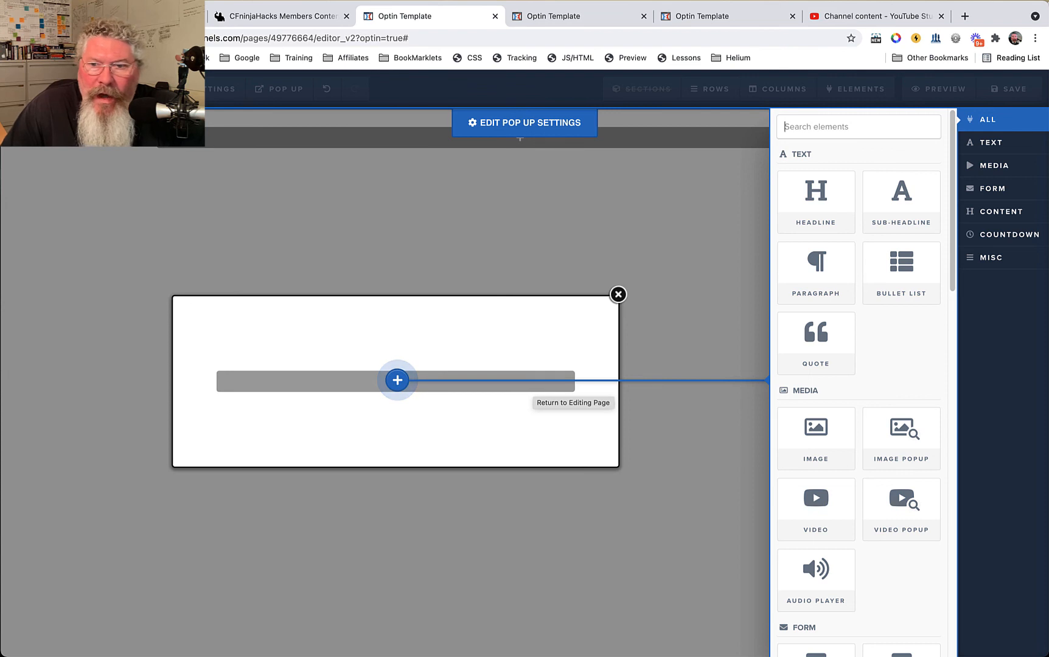
pyautogui.click(816, 201)
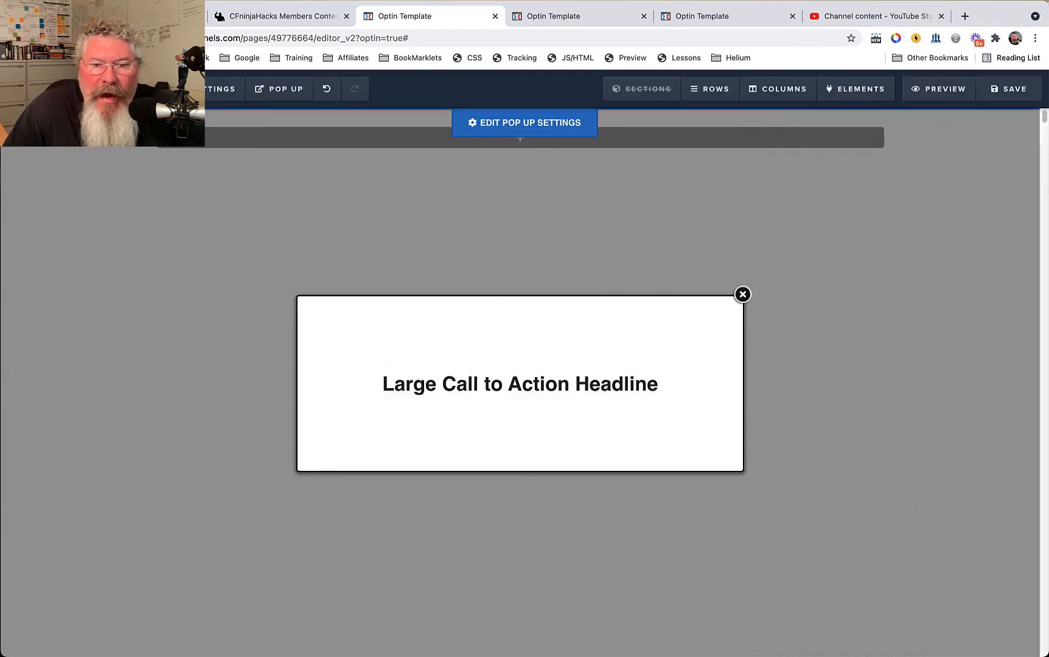
# - Insert a Sub-Headline element below the pop-up's headline, followed by a Paragraph element
pyautogui.click(520, 398)
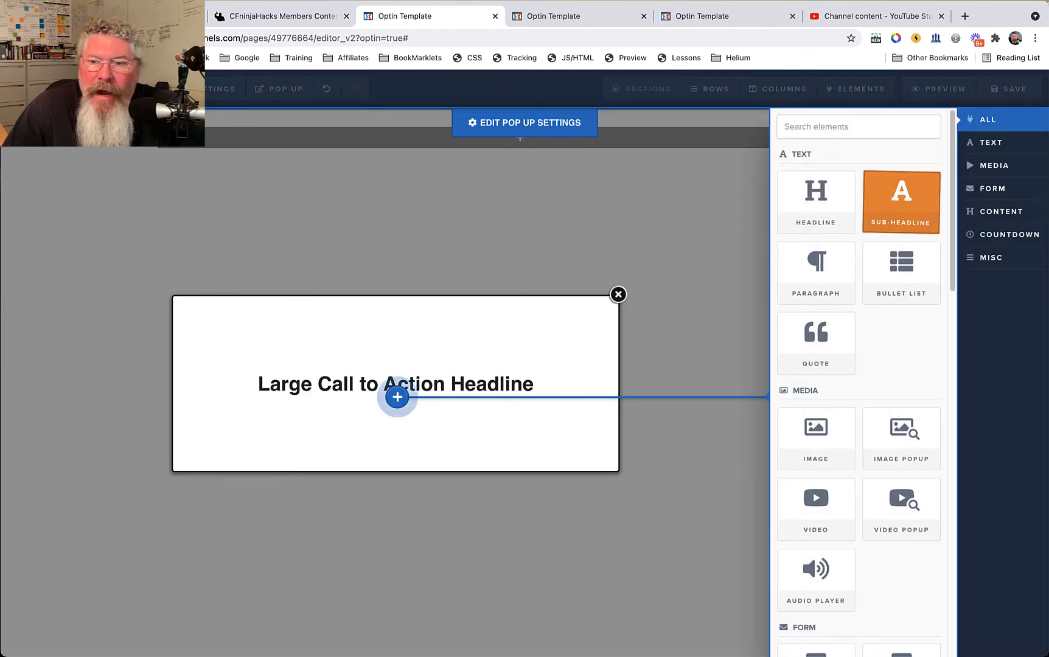
pyautogui.click(901, 201)
pyautogui.click(520, 438)
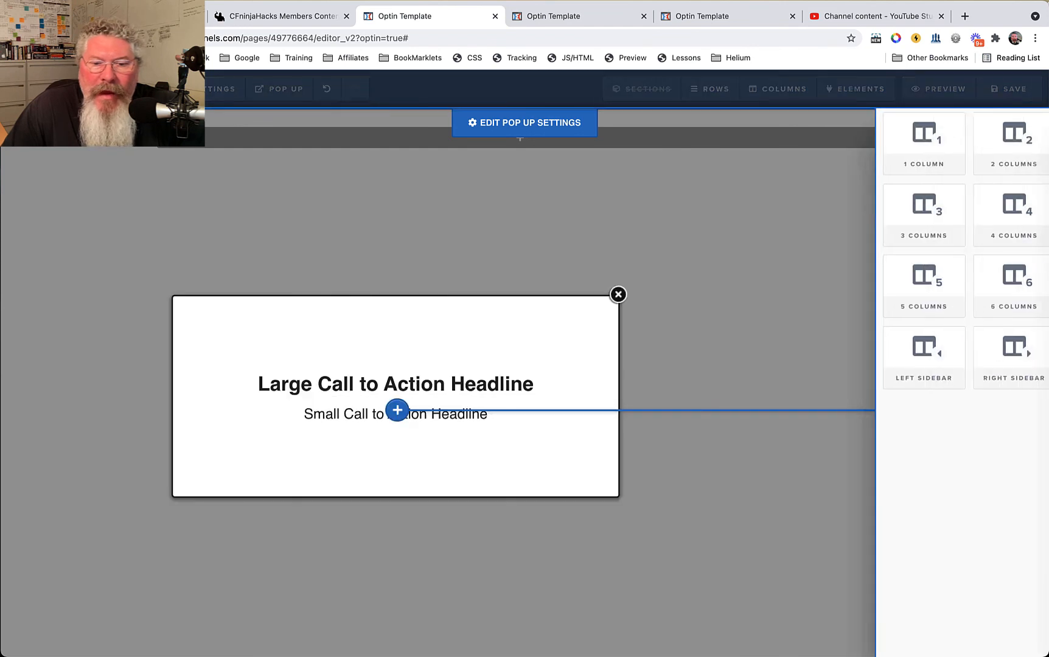
pyautogui.click(519, 429)
pyautogui.click(520, 423)
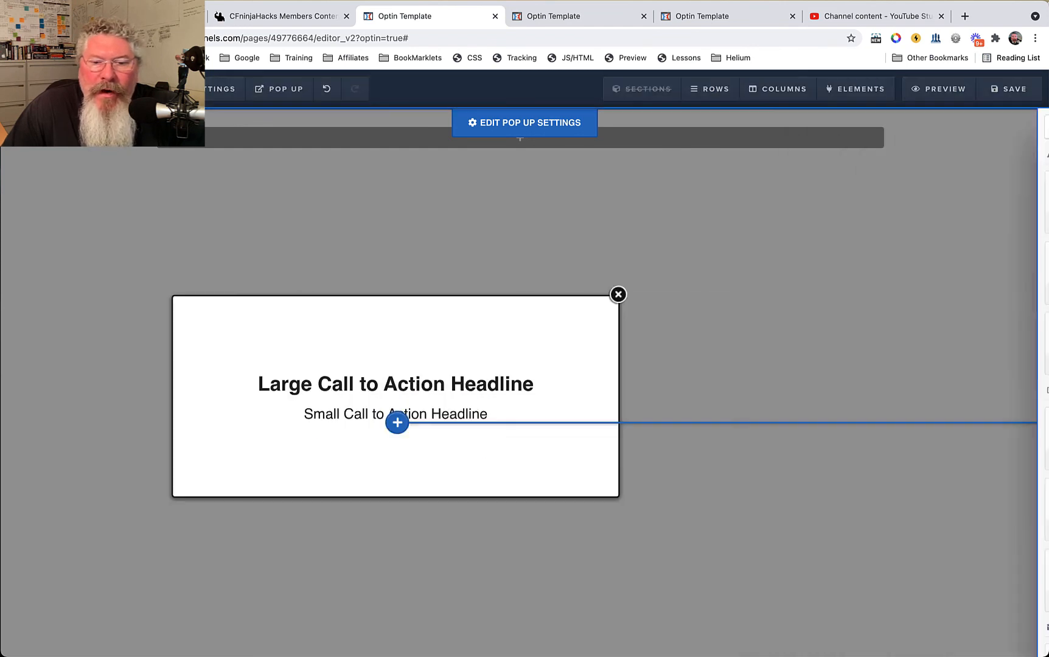
pyautogui.click(815, 271)
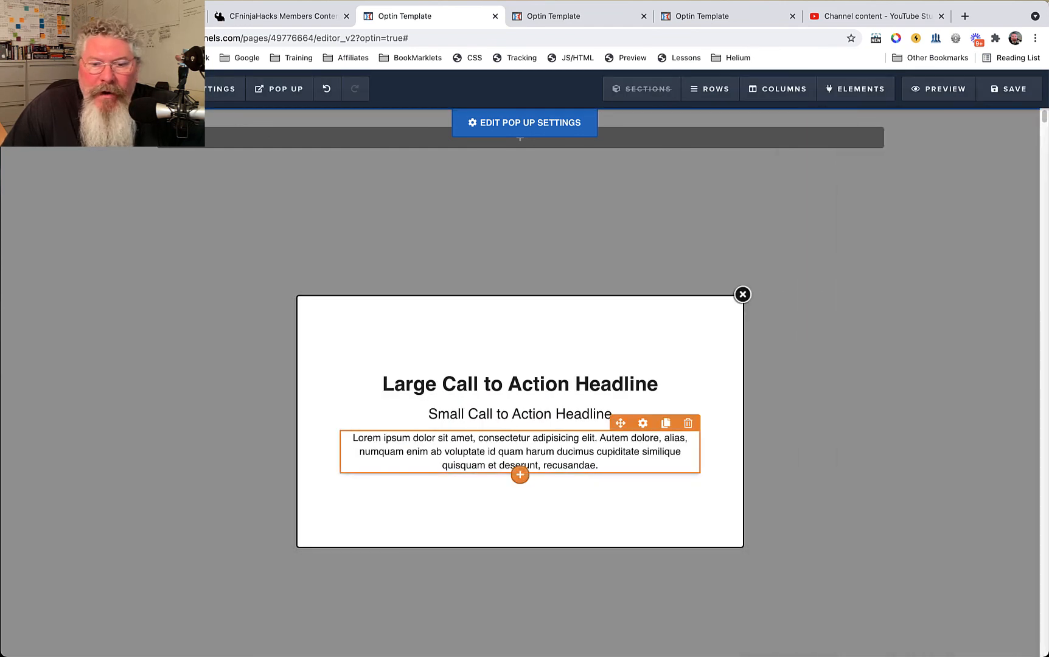
# - Insert a Button element below the paragraph in the pop-up
pyautogui.click(519, 462)
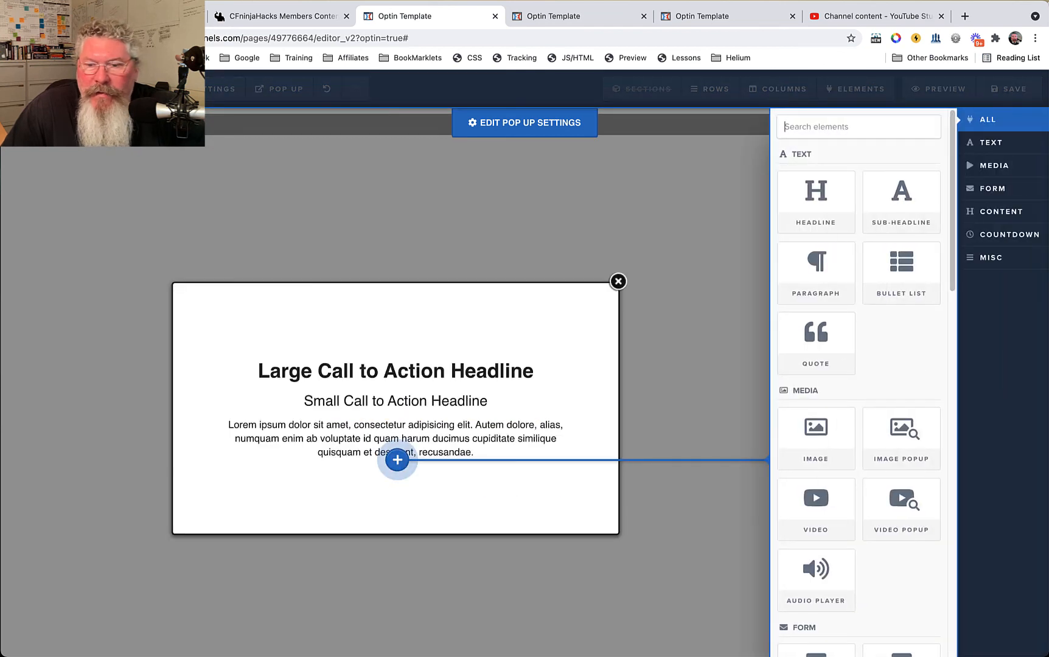
pyautogui.scroll(-3, 864, 383)
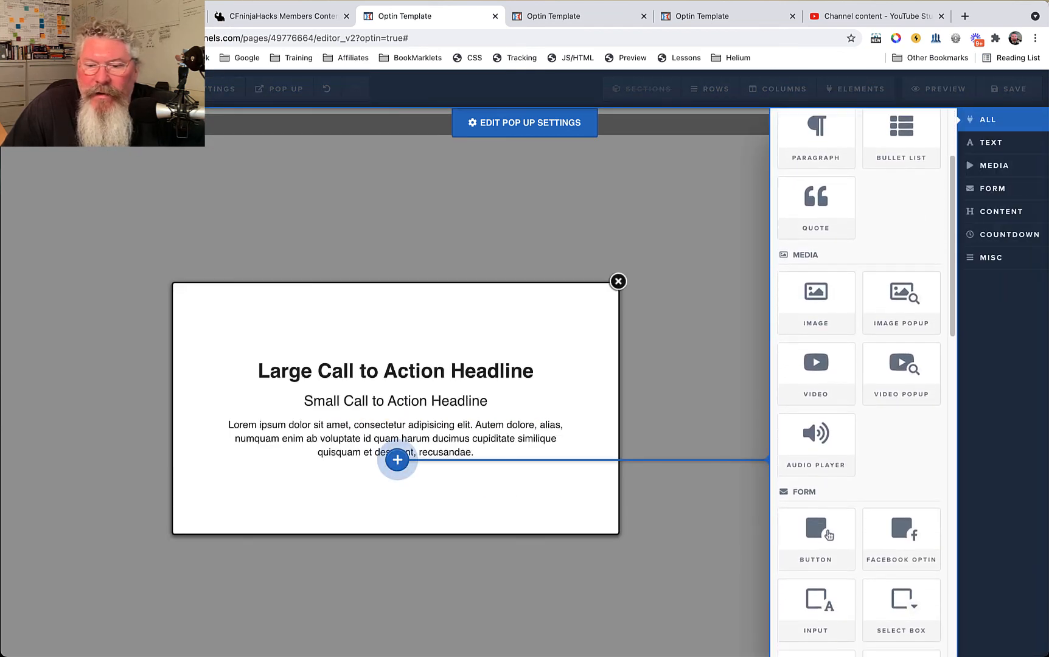
pyautogui.click(829, 535)
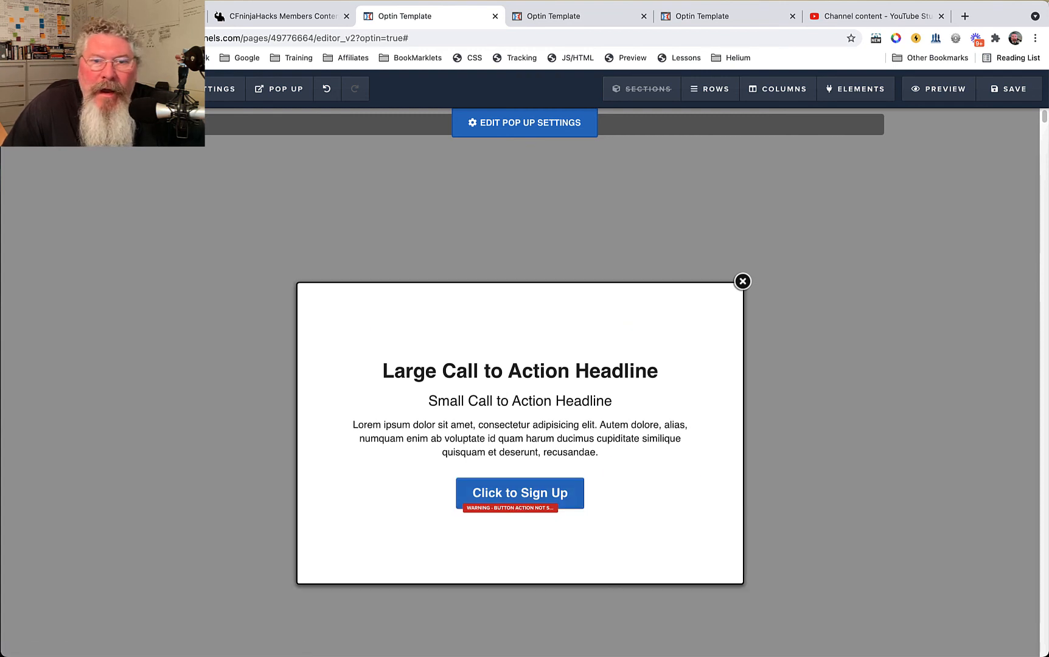
# - Reduce the pop-up's top margin so the pop-up sits just below the page's upper edge
pyautogui.click(525, 123)
pyautogui.moveTo(1000, 191); pyautogui.dragTo(1001, 191)
pyautogui.click(754, 207)
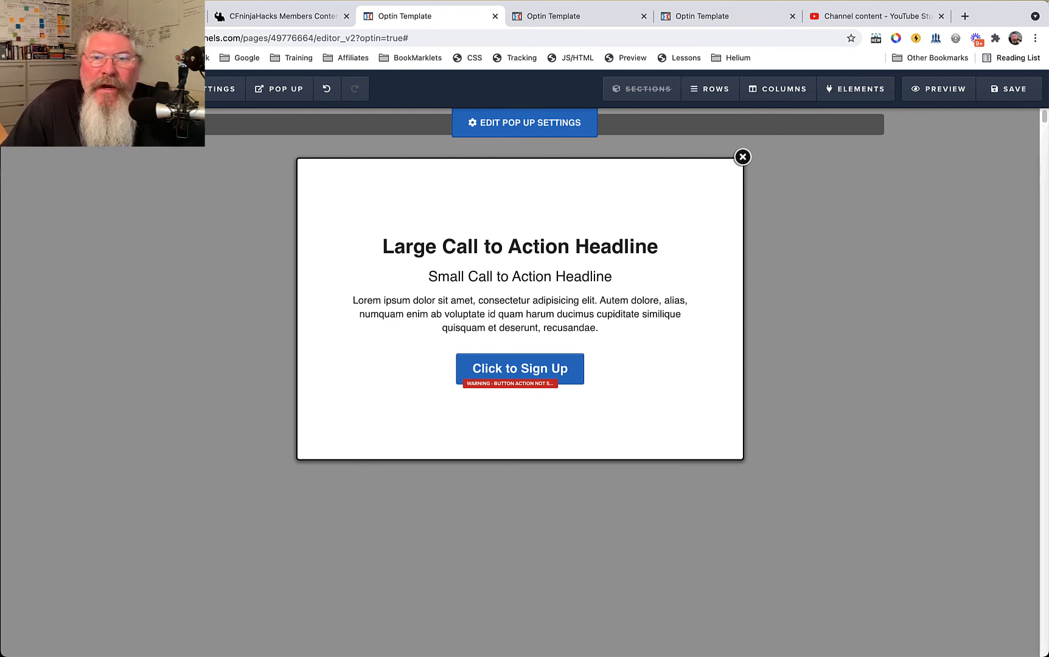
pyautogui.moveTo(855, 89)
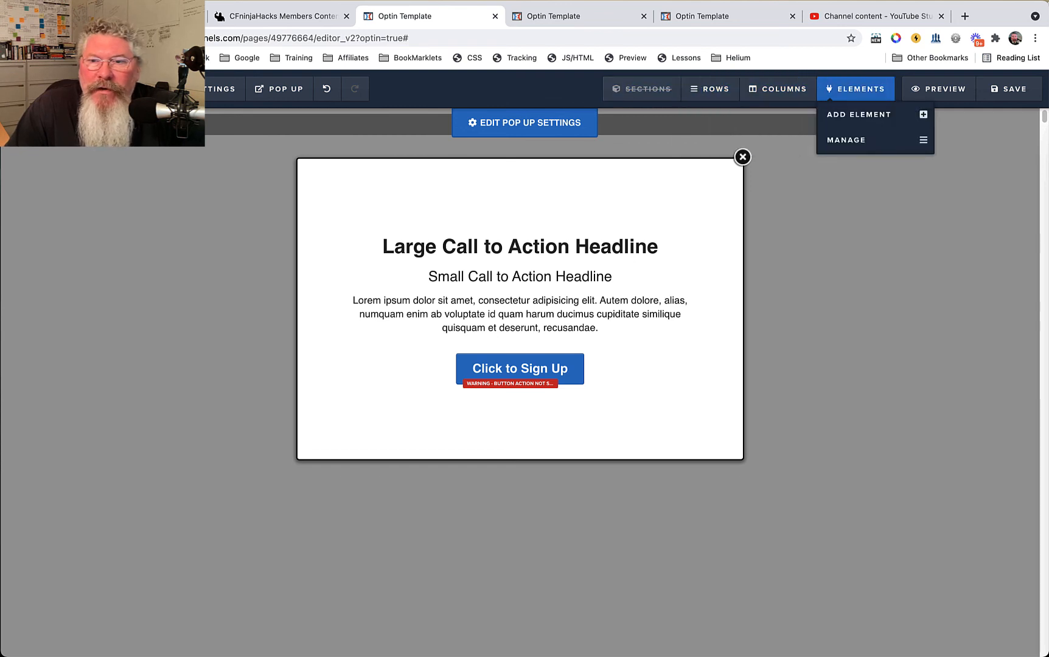